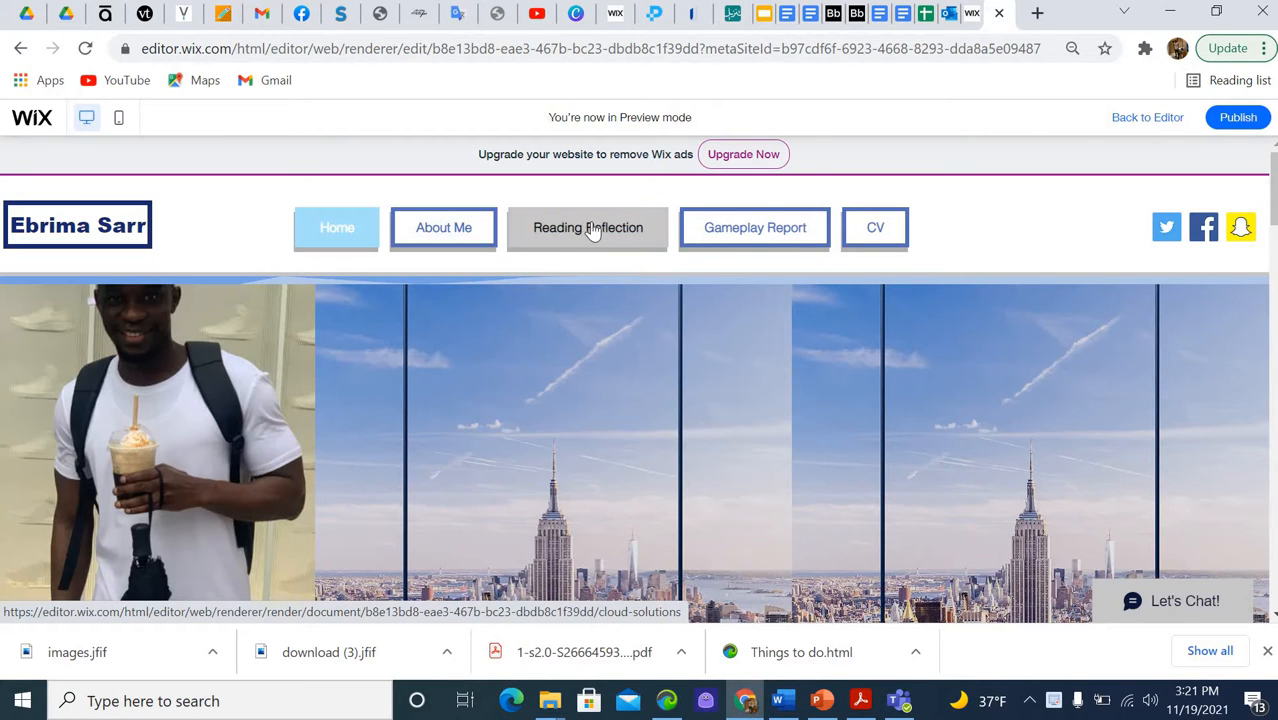
# Test the Call For More Info link under CV in the site preview, and dismiss the call prompt
pyautogui.moveTo(880, 230)
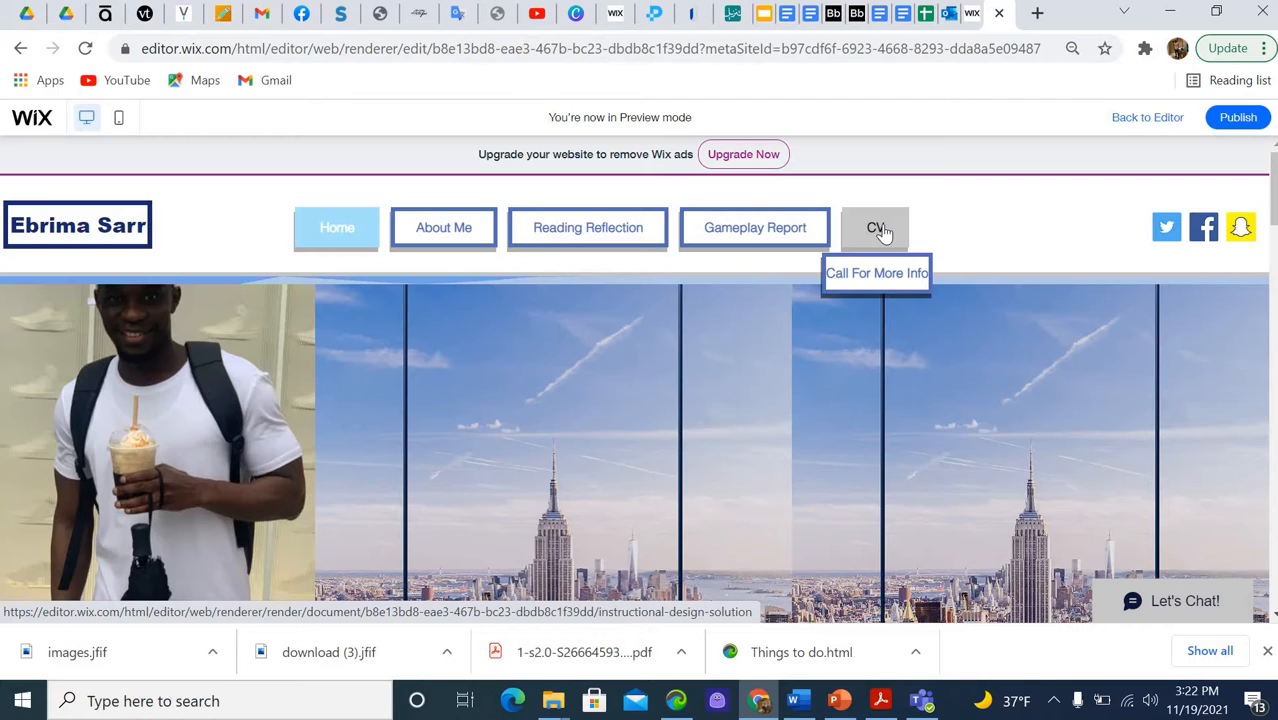
pyautogui.click(881, 283)
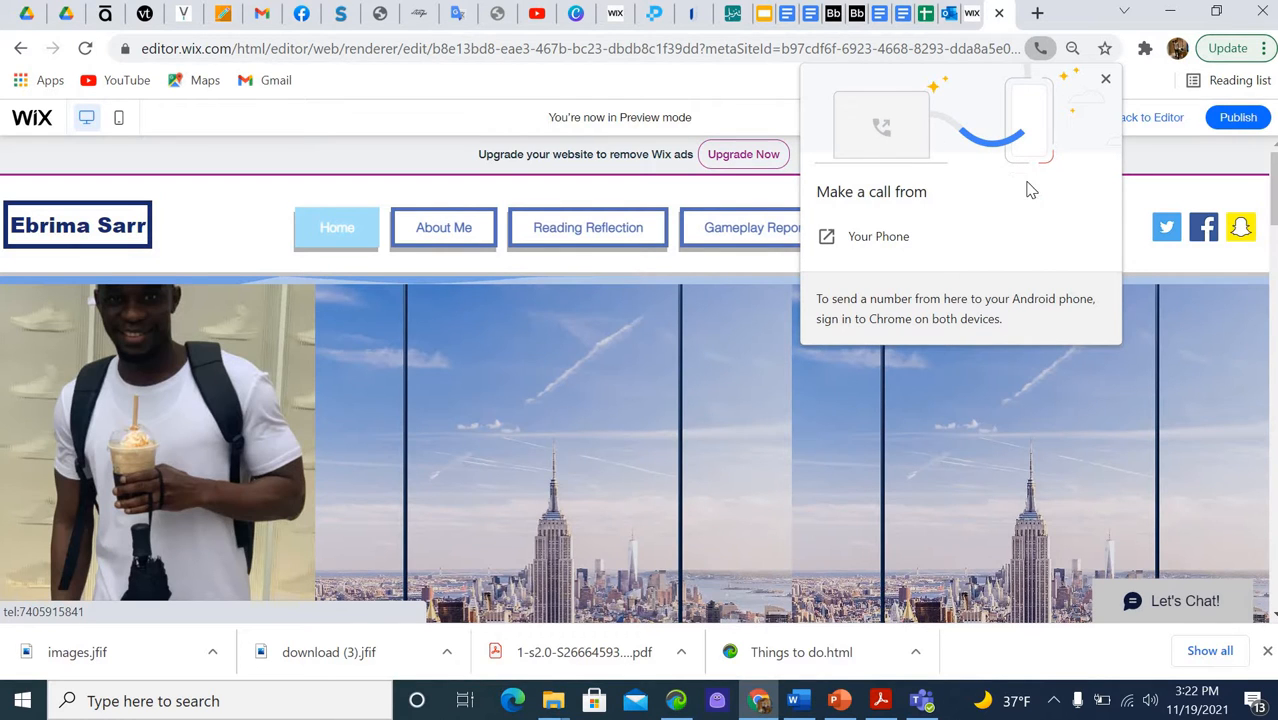
pyautogui.click(748, 341)
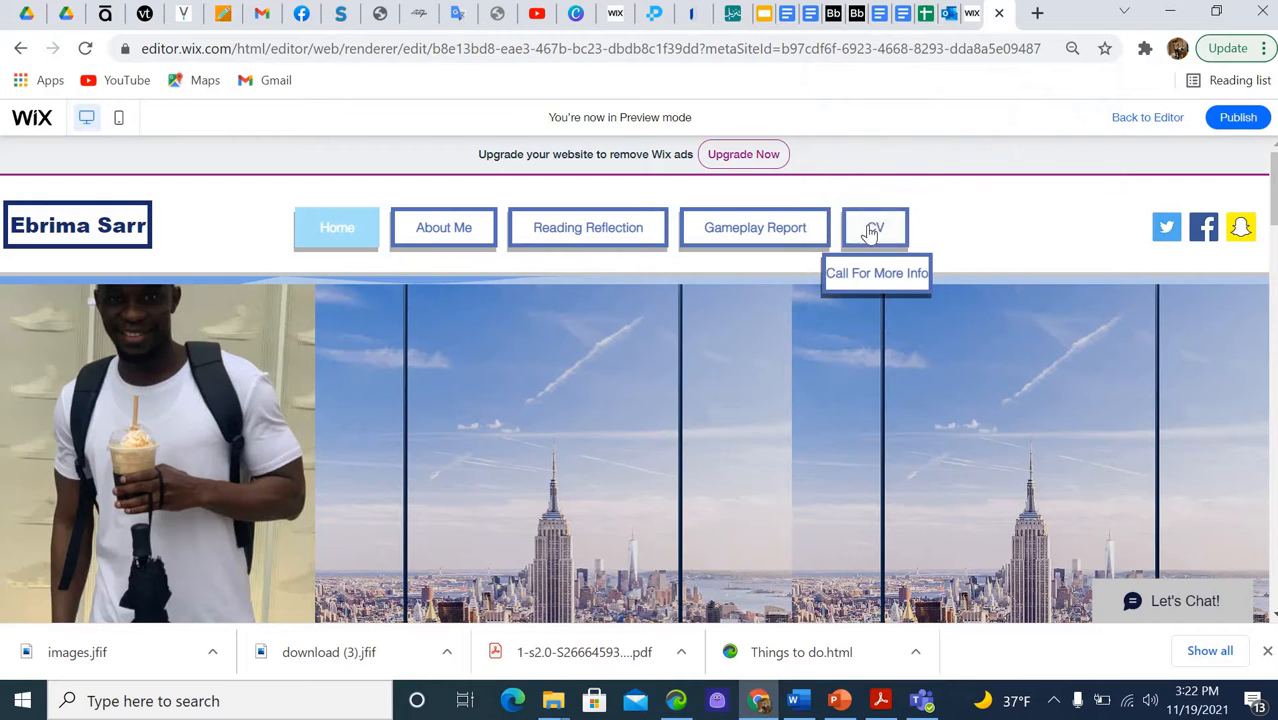
pyautogui.moveTo(901, 252)
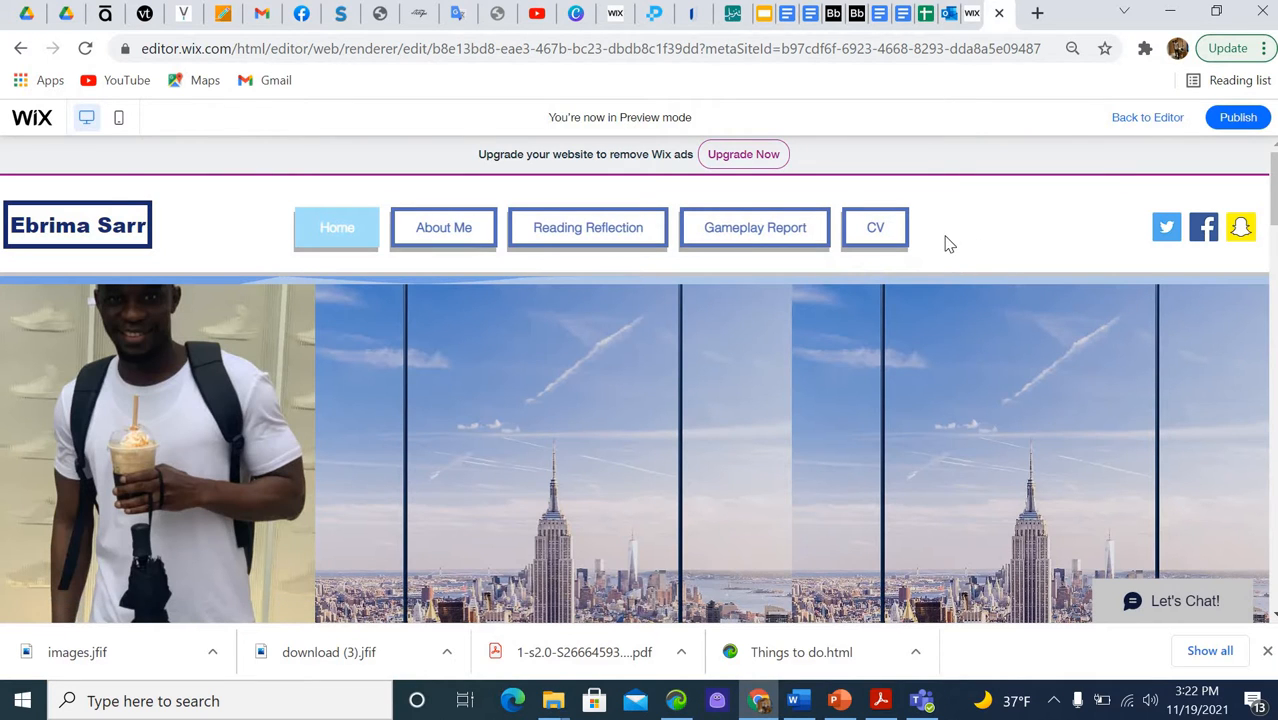
# Test the header's Facebook and Twitter links, returning to the site preview after each one
pyautogui.click(1205, 232)
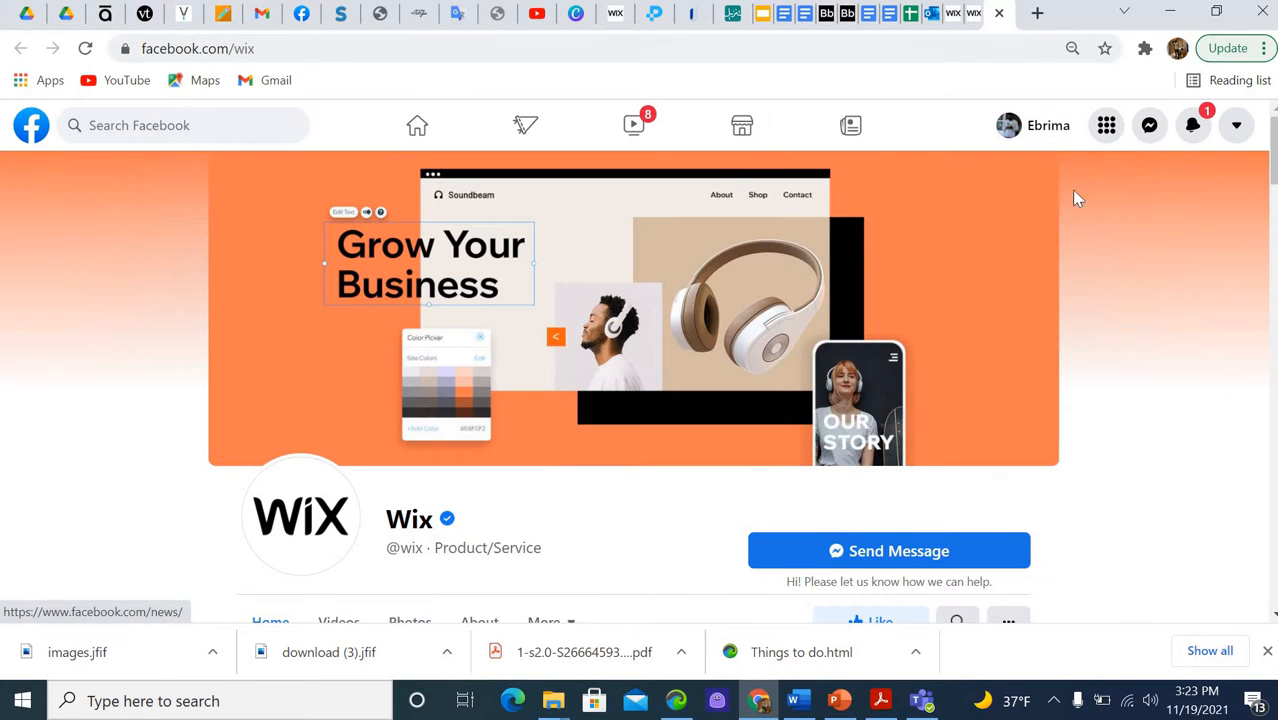
pyautogui.click(975, 24)
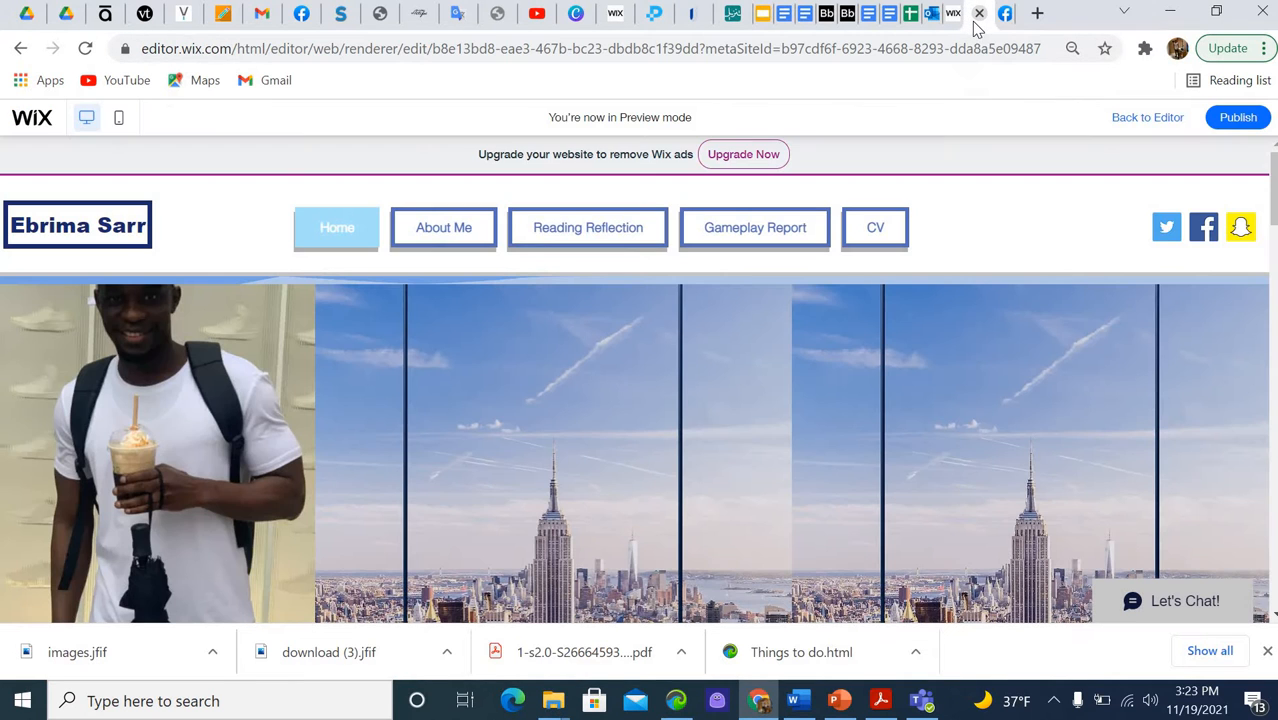
pyautogui.click(1245, 230)
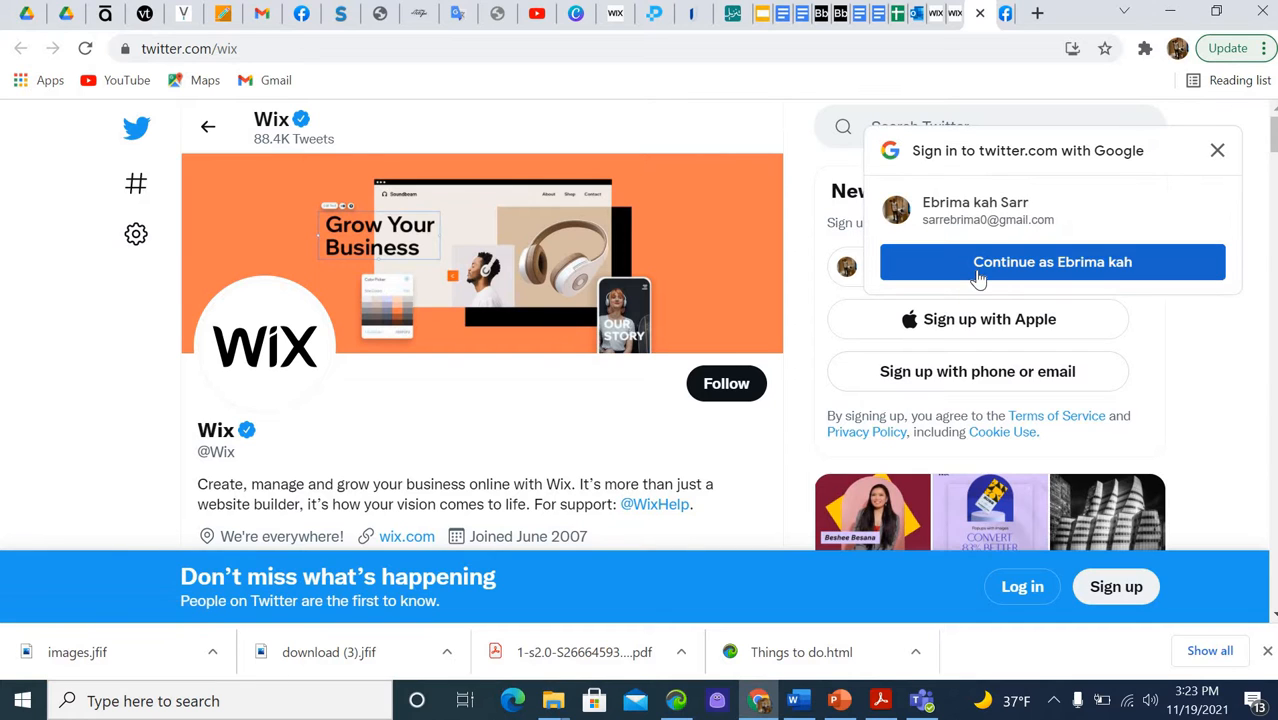
pyautogui.click(957, 20)
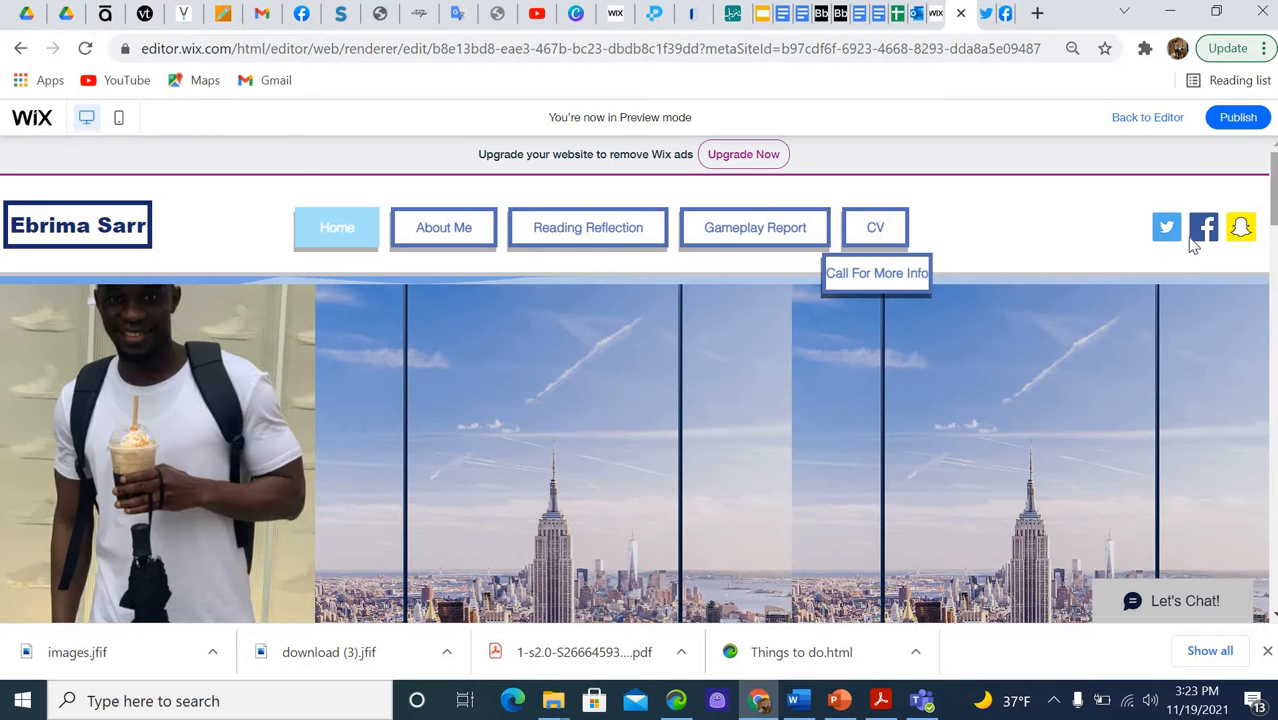
# Open the site's Let's Chat window to view its message box, and close it without sending anything
pyautogui.scroll(-2, 995, 342)
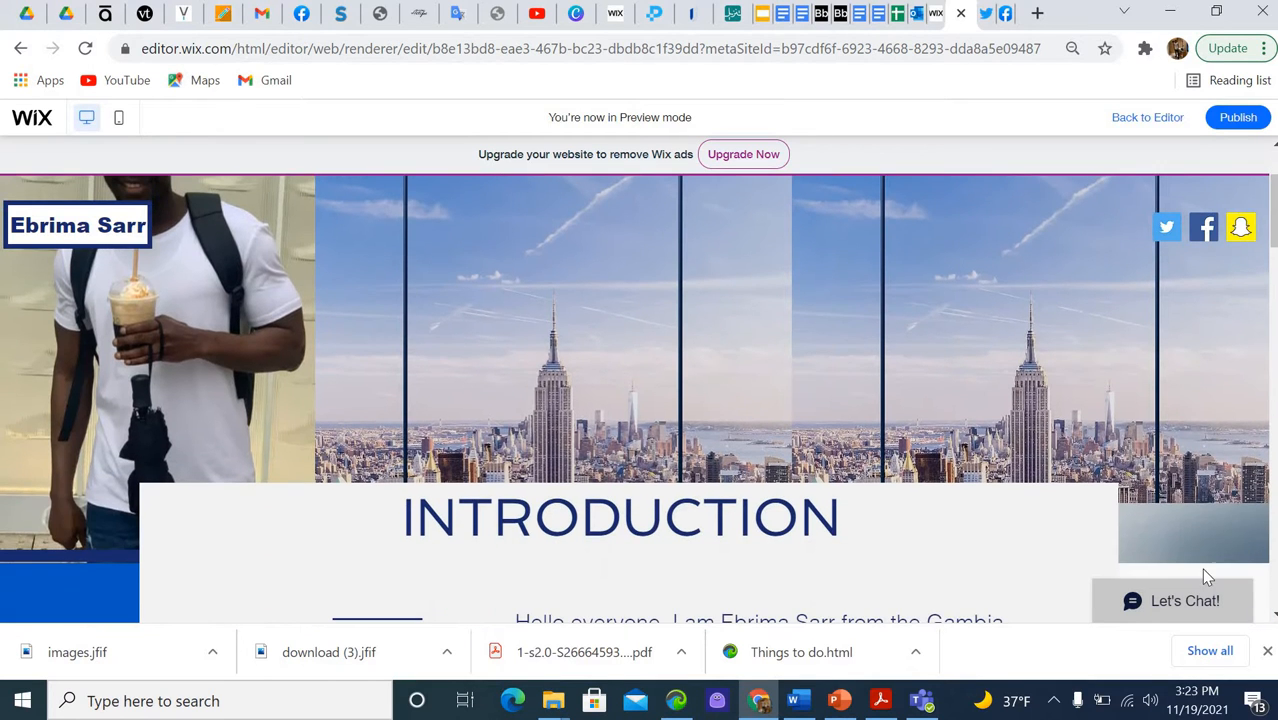
pyautogui.click(1188, 601)
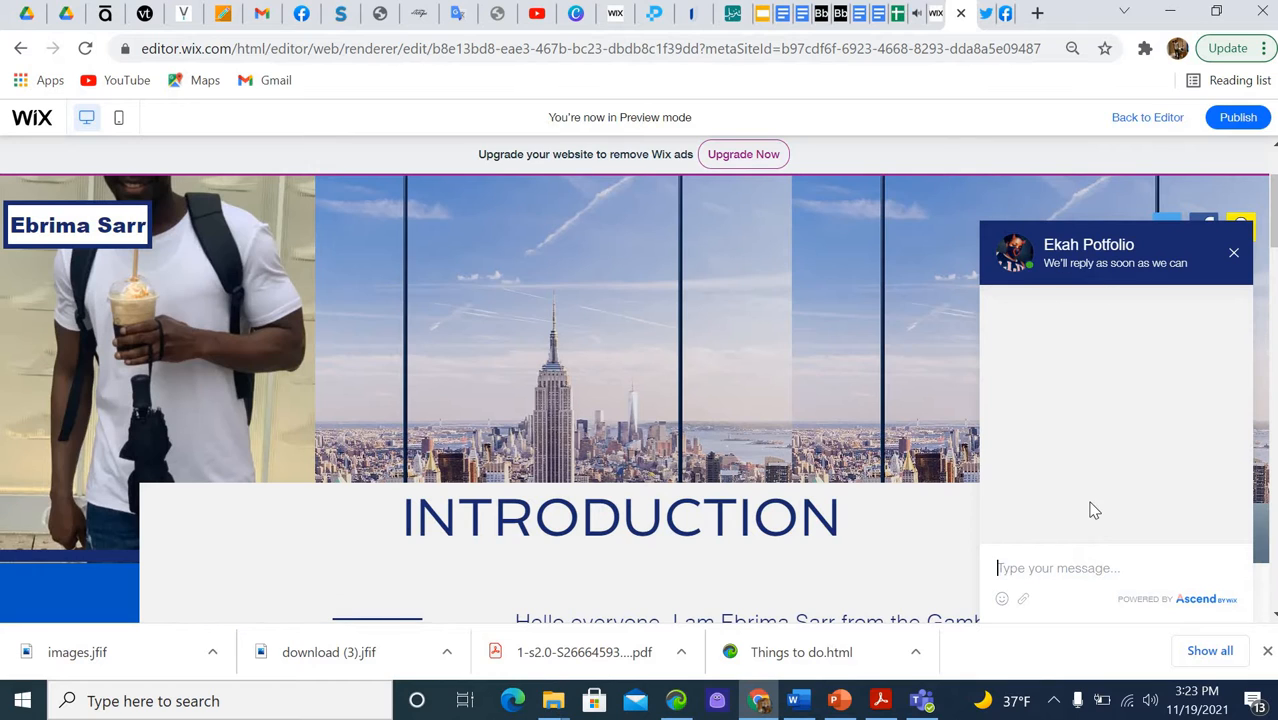
pyautogui.click(1050, 566)
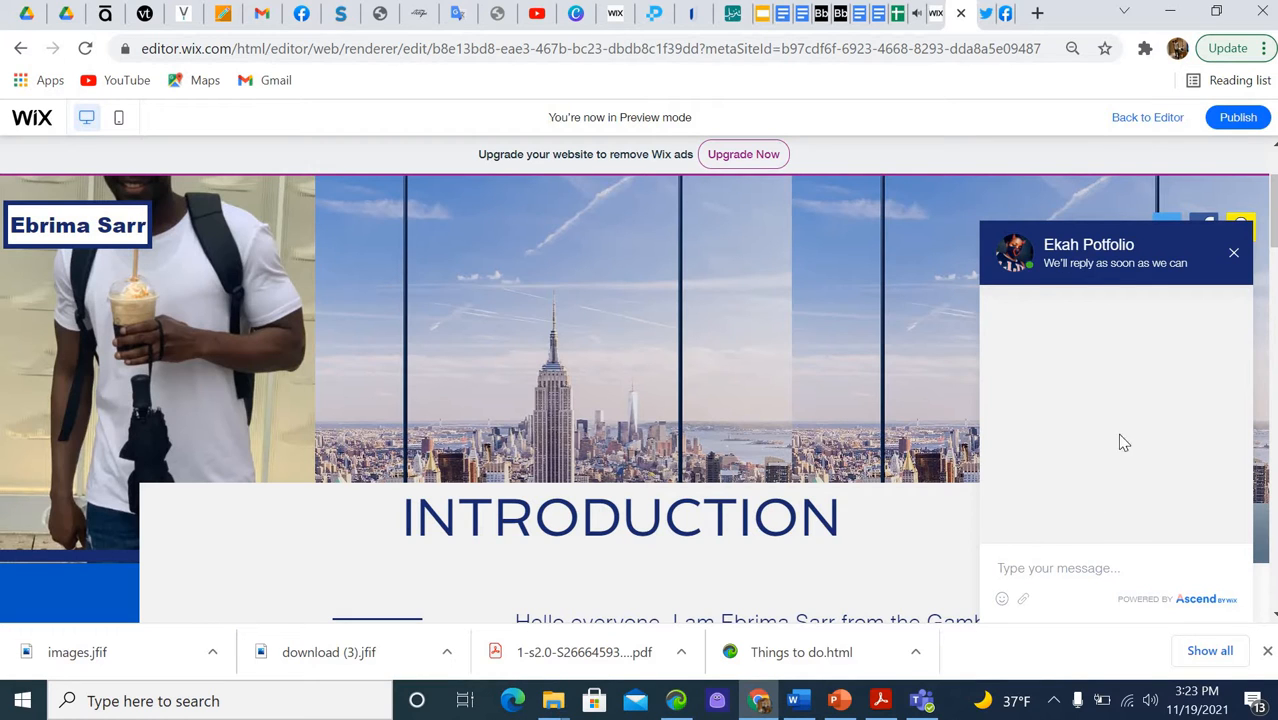
pyautogui.click(1234, 256)
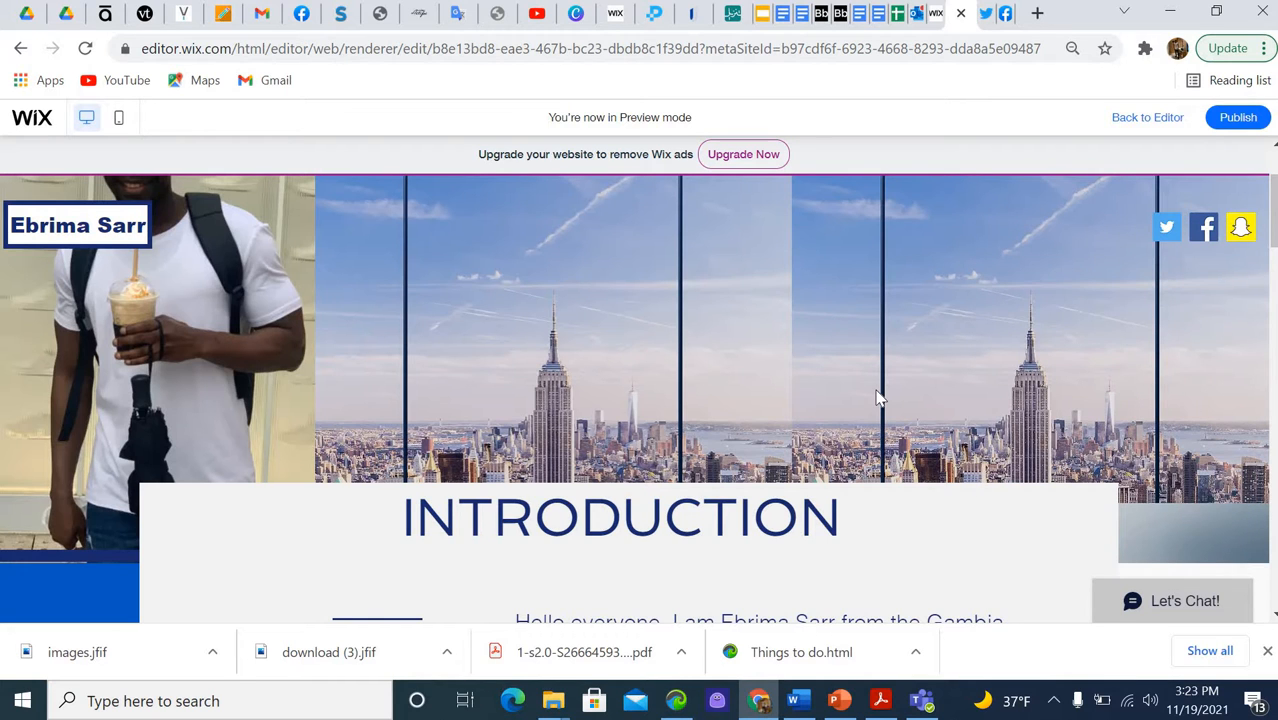
# Read the home page's Introduction section and test its Youtube link, returning to the site preview
pyautogui.scroll(-2, 876, 398)
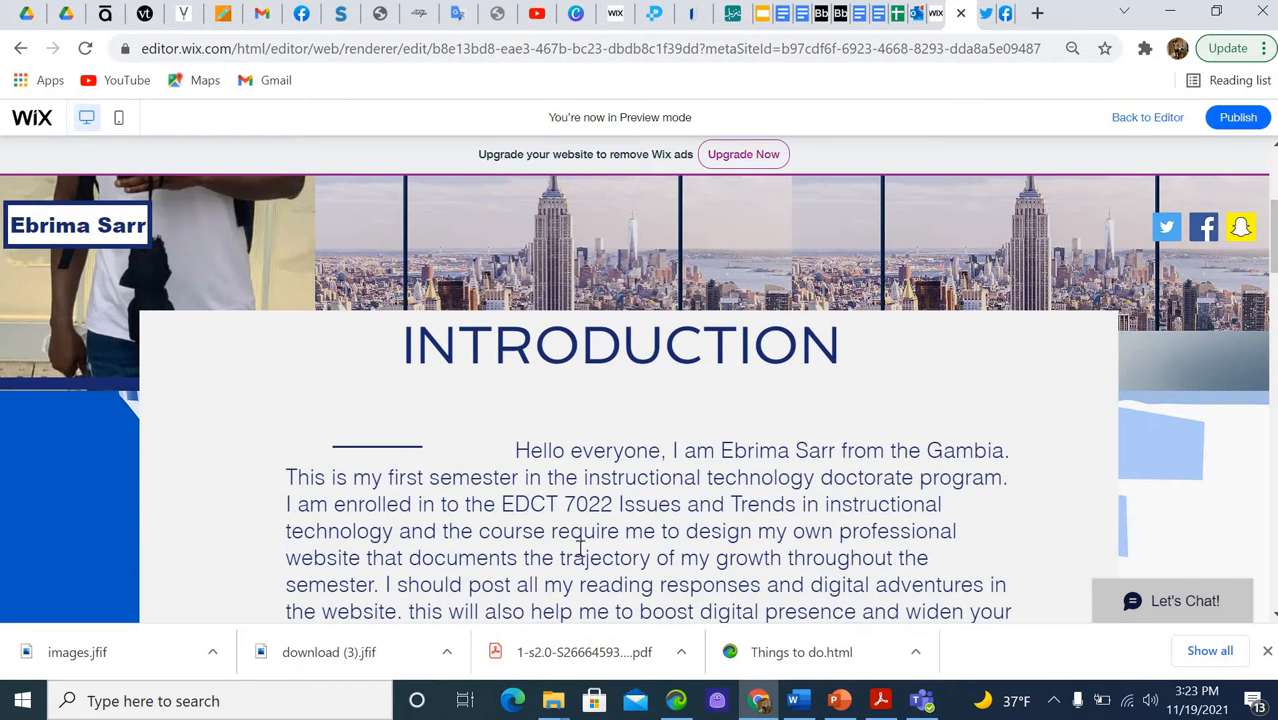
pyautogui.scroll(-3, 537, 550)
pyautogui.scroll(1, 535, 549)
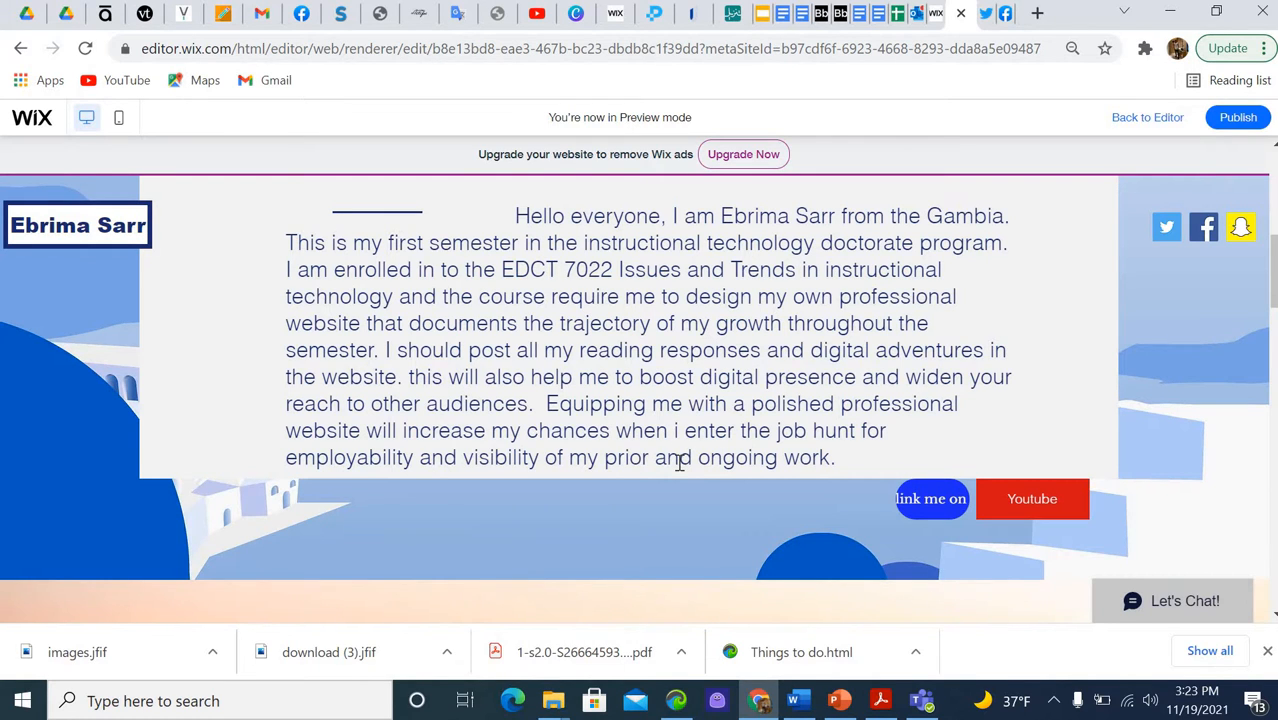
pyautogui.scroll(-2, 679, 462)
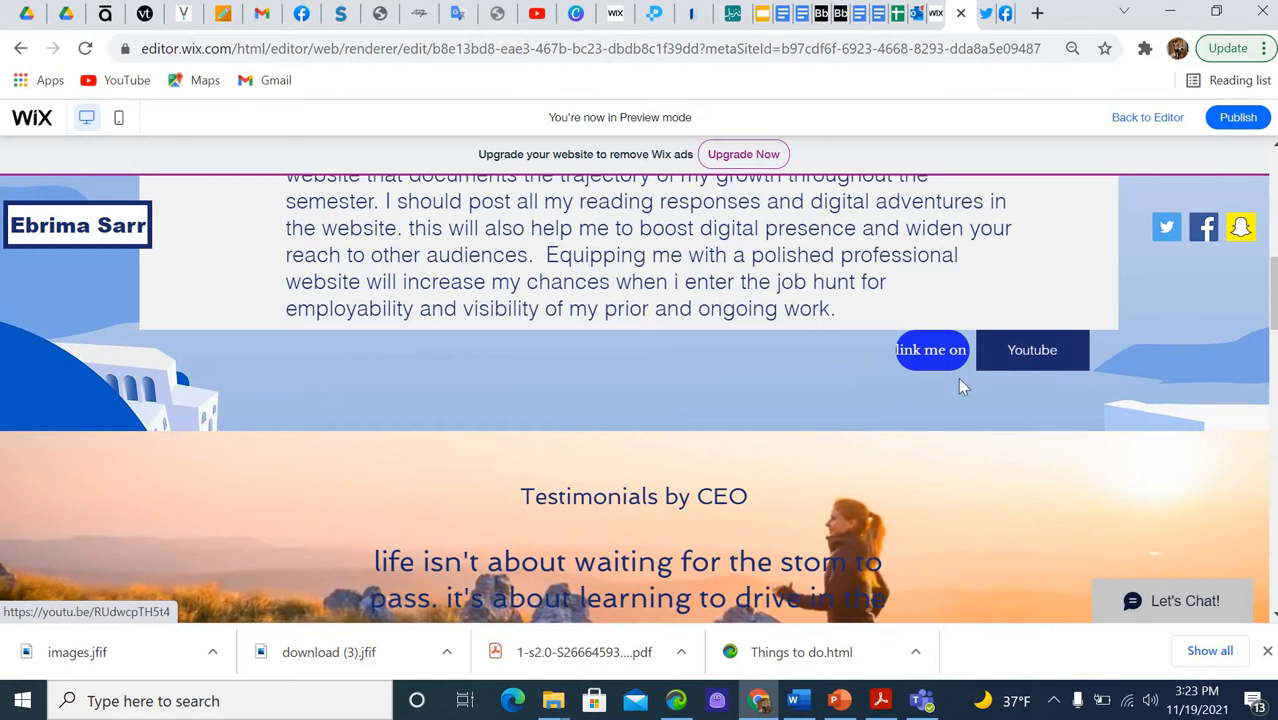
pyautogui.click(1035, 365)
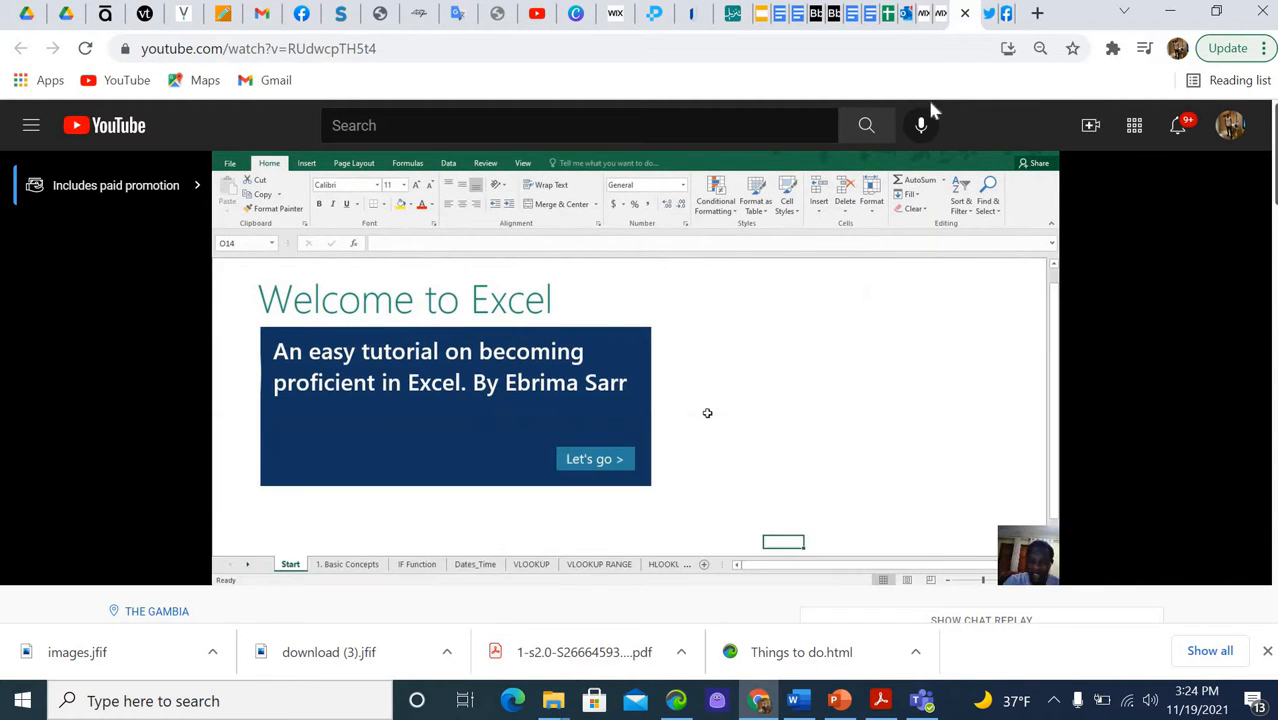
pyautogui.click(944, 18)
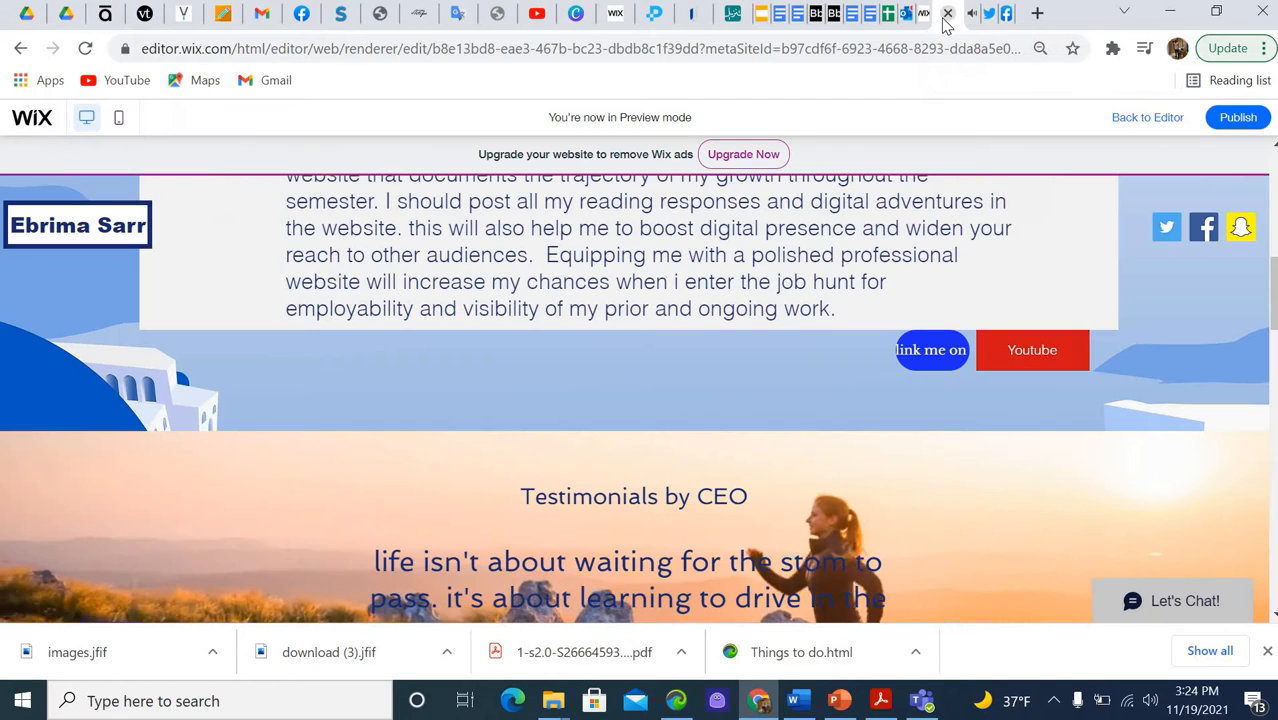
# Examine the home page's Testimonials by CEO, EDCT 7022 course and Contact Us sections
pyautogui.scroll(-3, 785, 466)
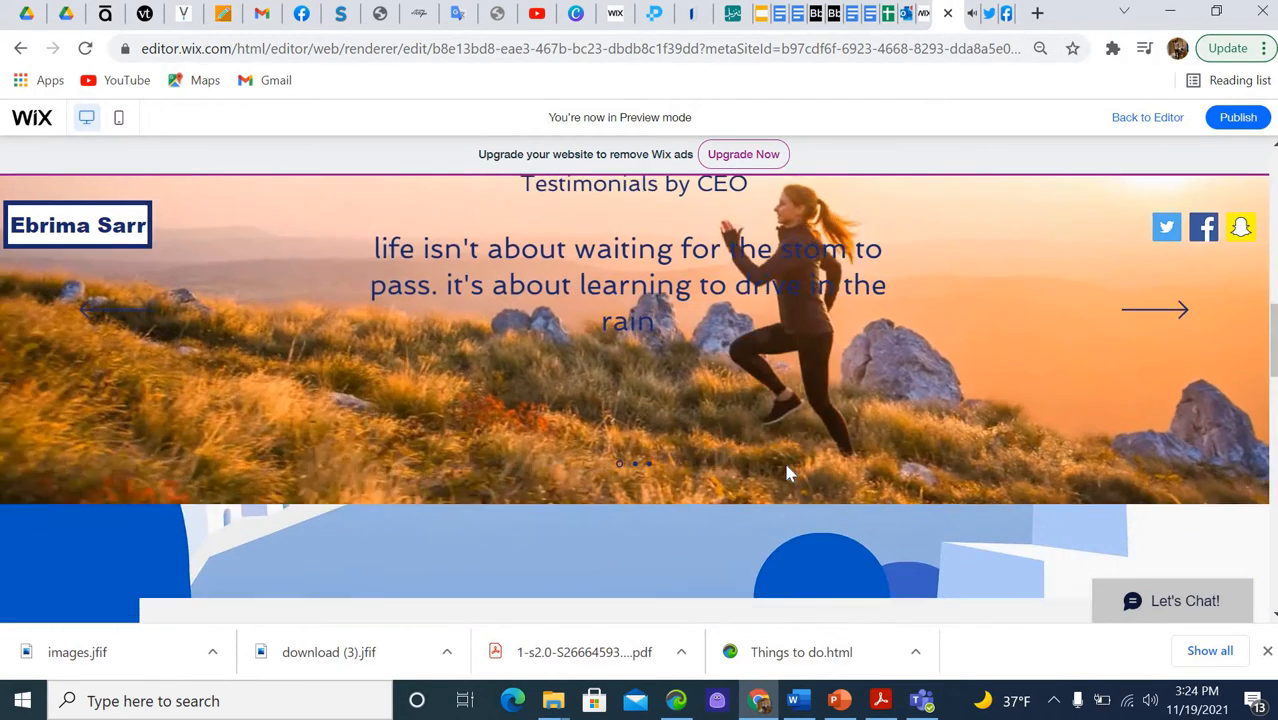
pyautogui.scroll(-3, 785, 466)
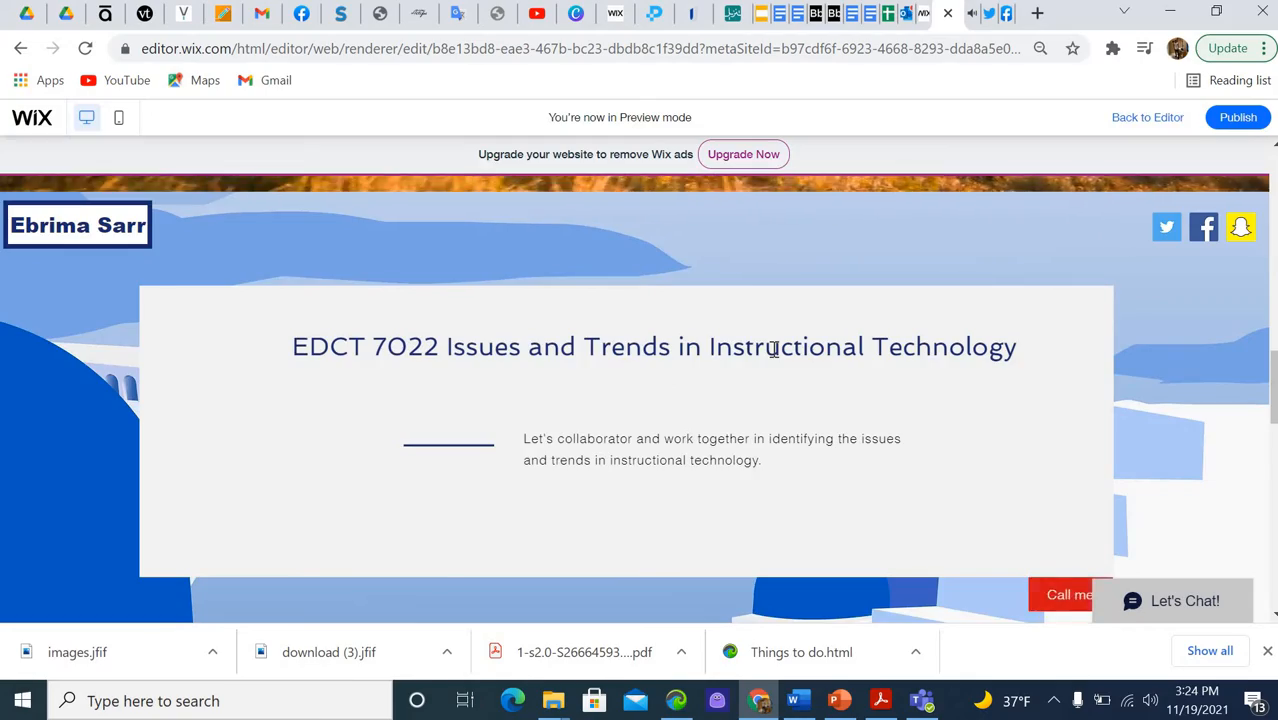
pyautogui.scroll(3, 773, 348)
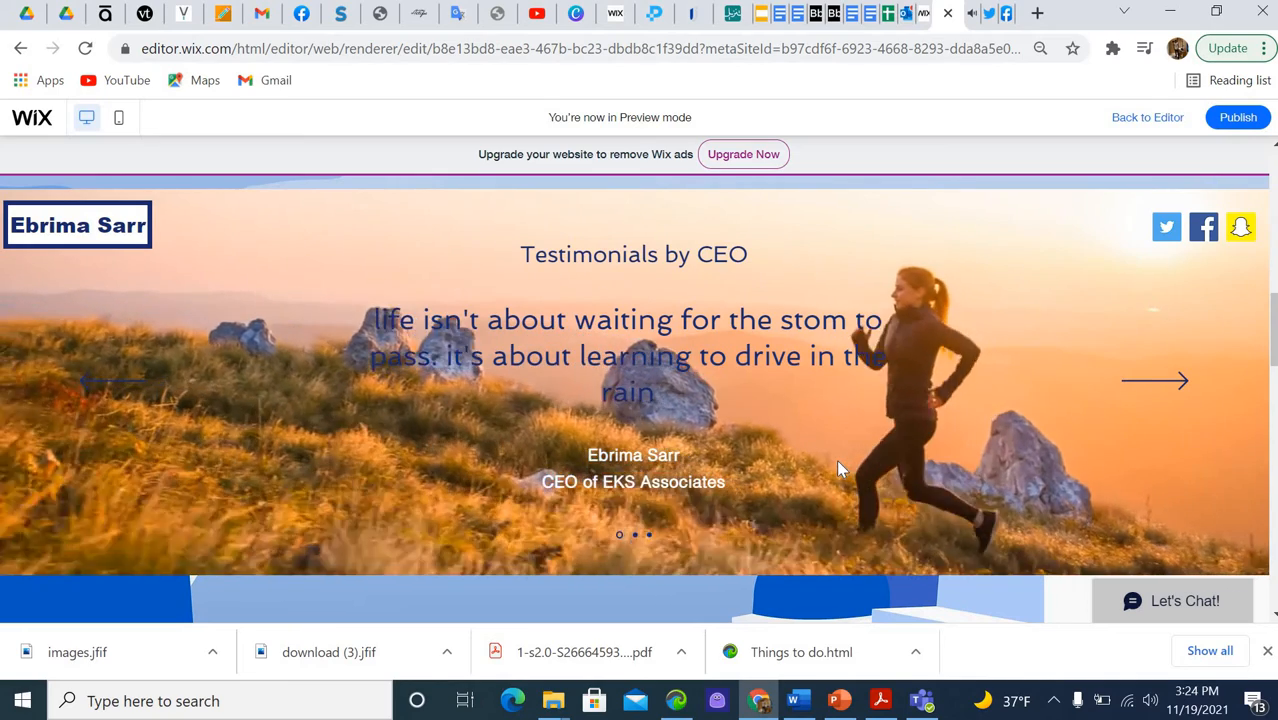
pyautogui.scroll(-5, 838, 469)
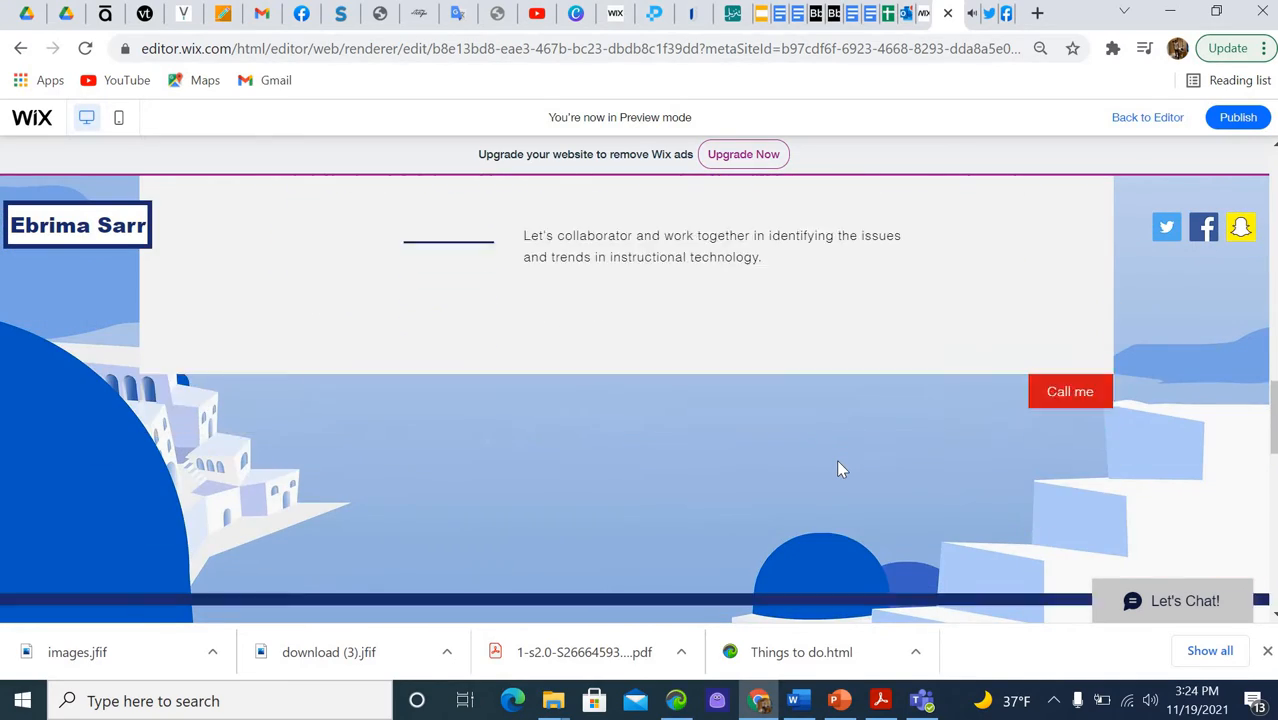
pyautogui.scroll(-5, 838, 469)
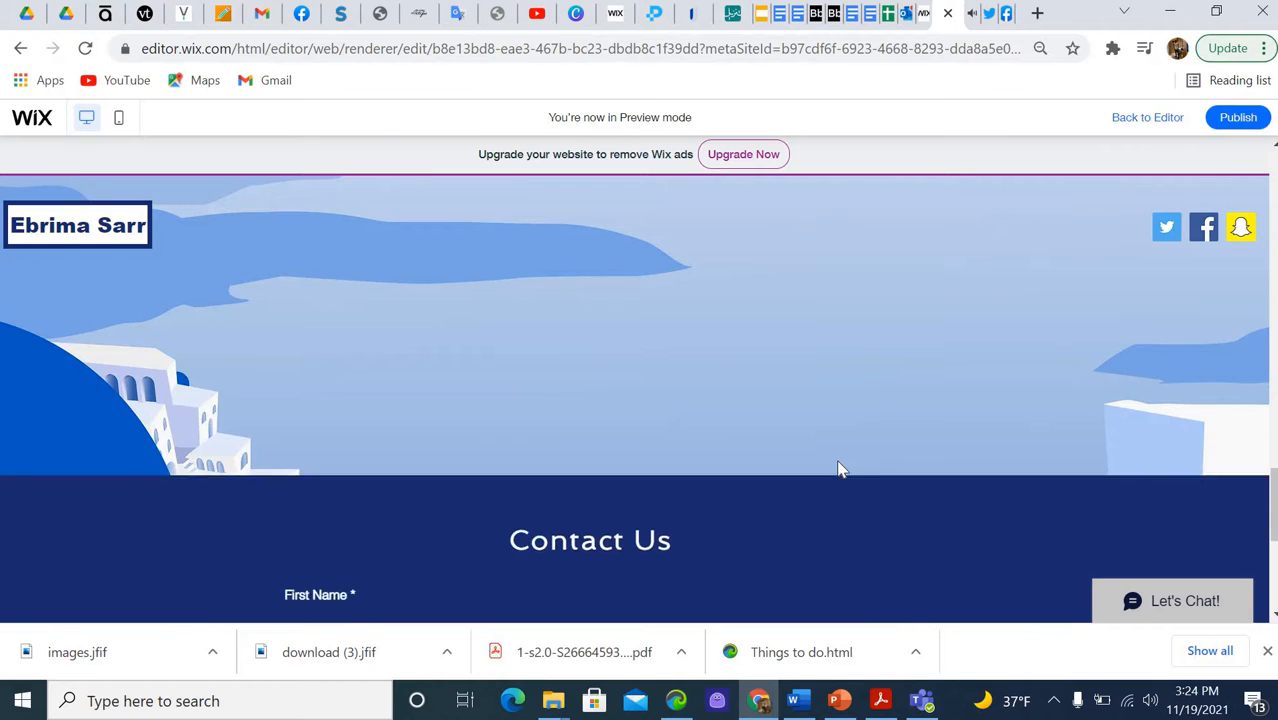
pyautogui.scroll(-2, 838, 469)
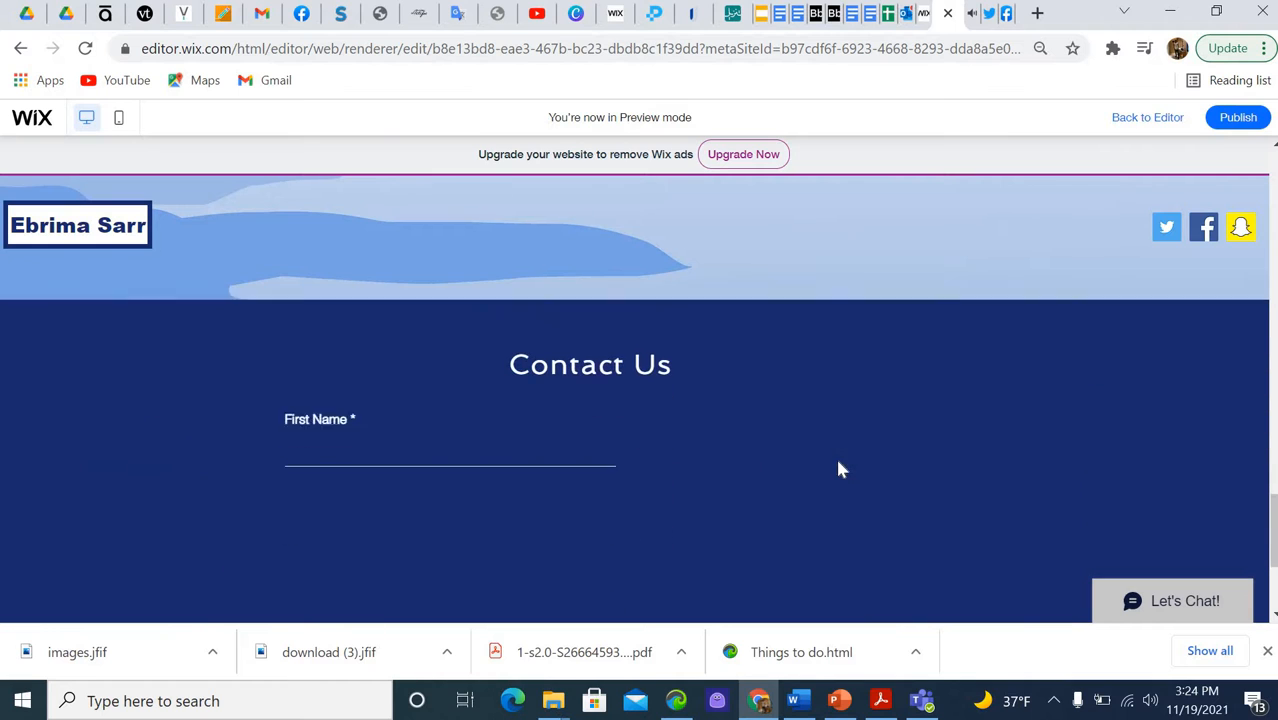
# Close the YouTube video's browser tab and look over the home page from the contact form back up to the header
pyautogui.click(971, 20)
pyautogui.click(967, 15)
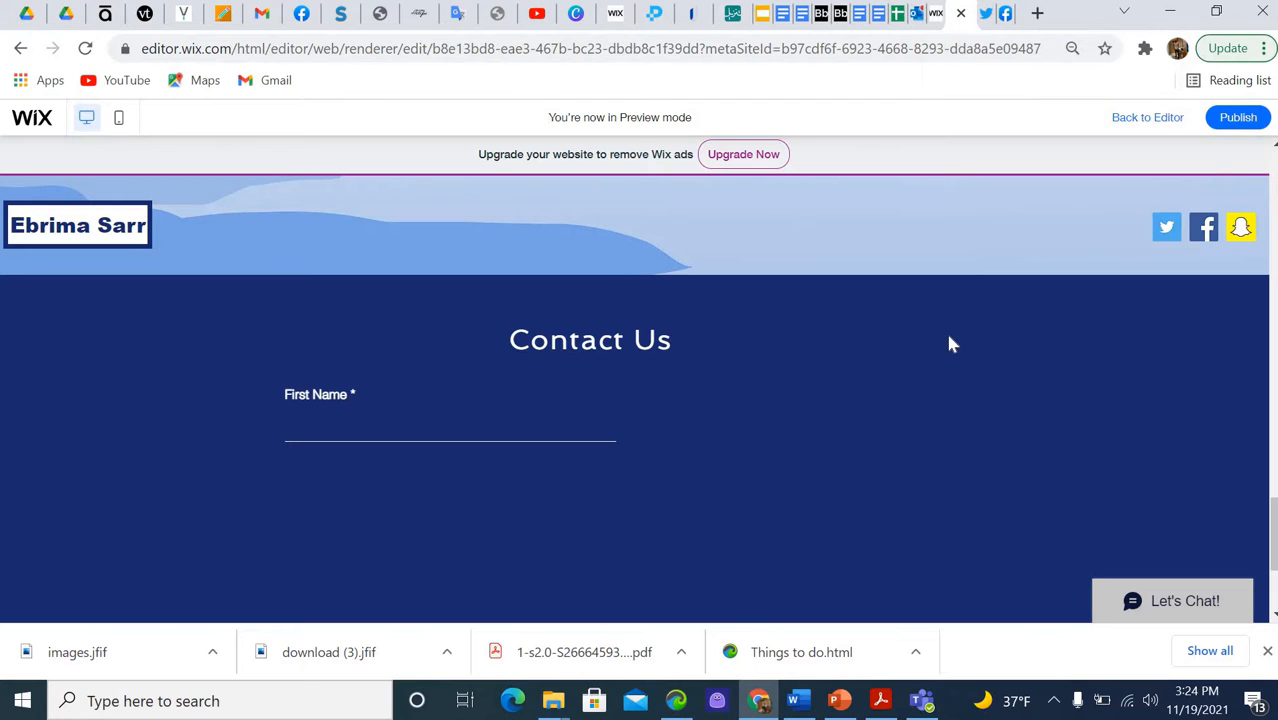
pyautogui.scroll(-3, 950, 343)
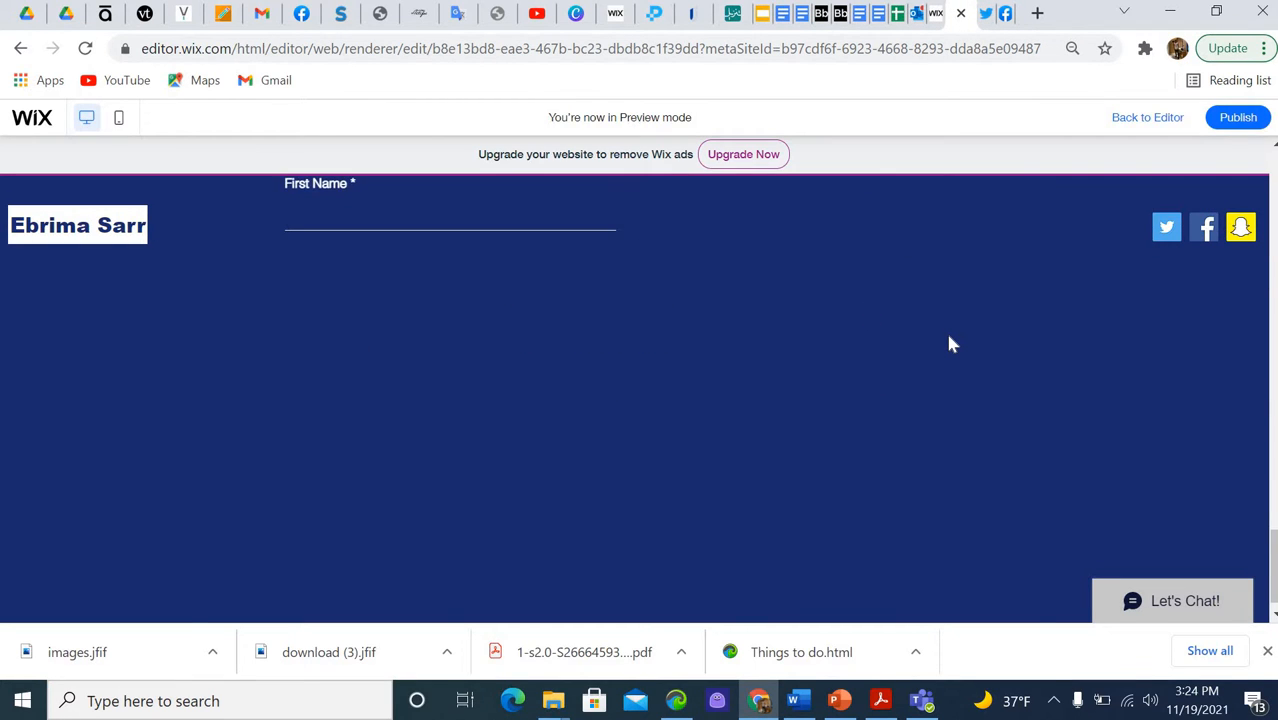
pyautogui.scroll(6, 952, 344)
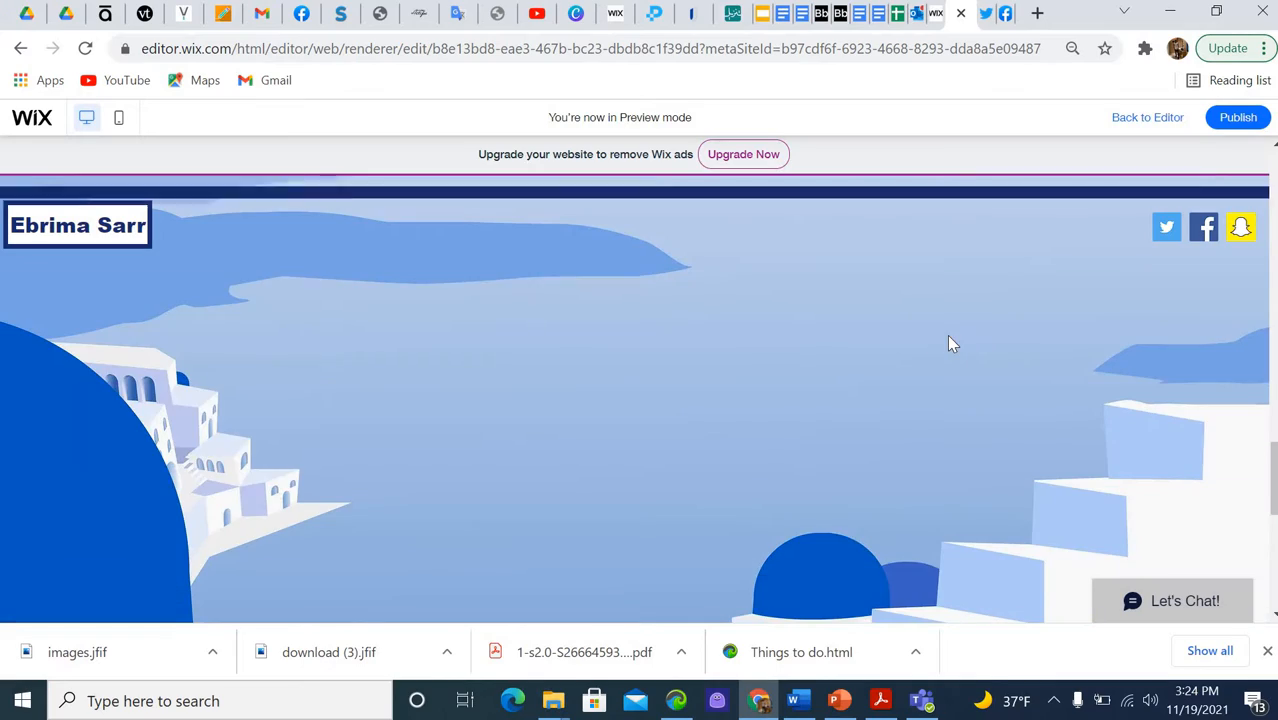
pyautogui.scroll(3, 951, 343)
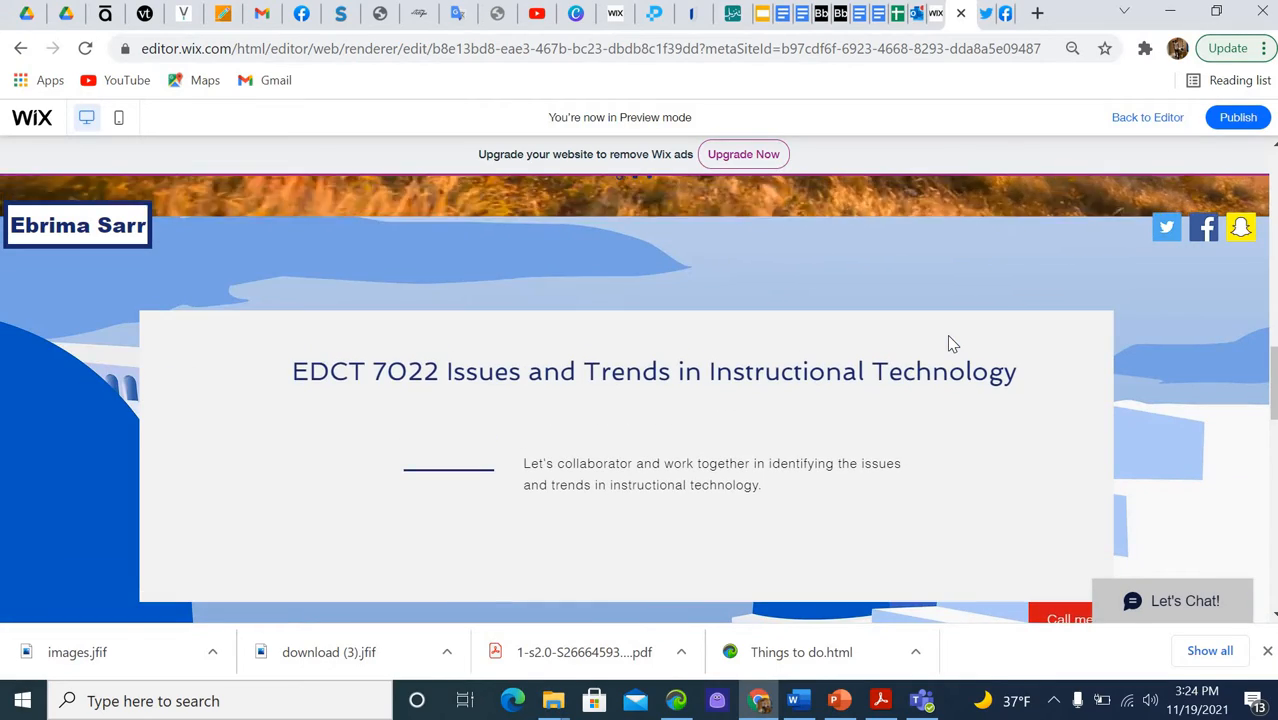
pyautogui.scroll(10, 950, 343)
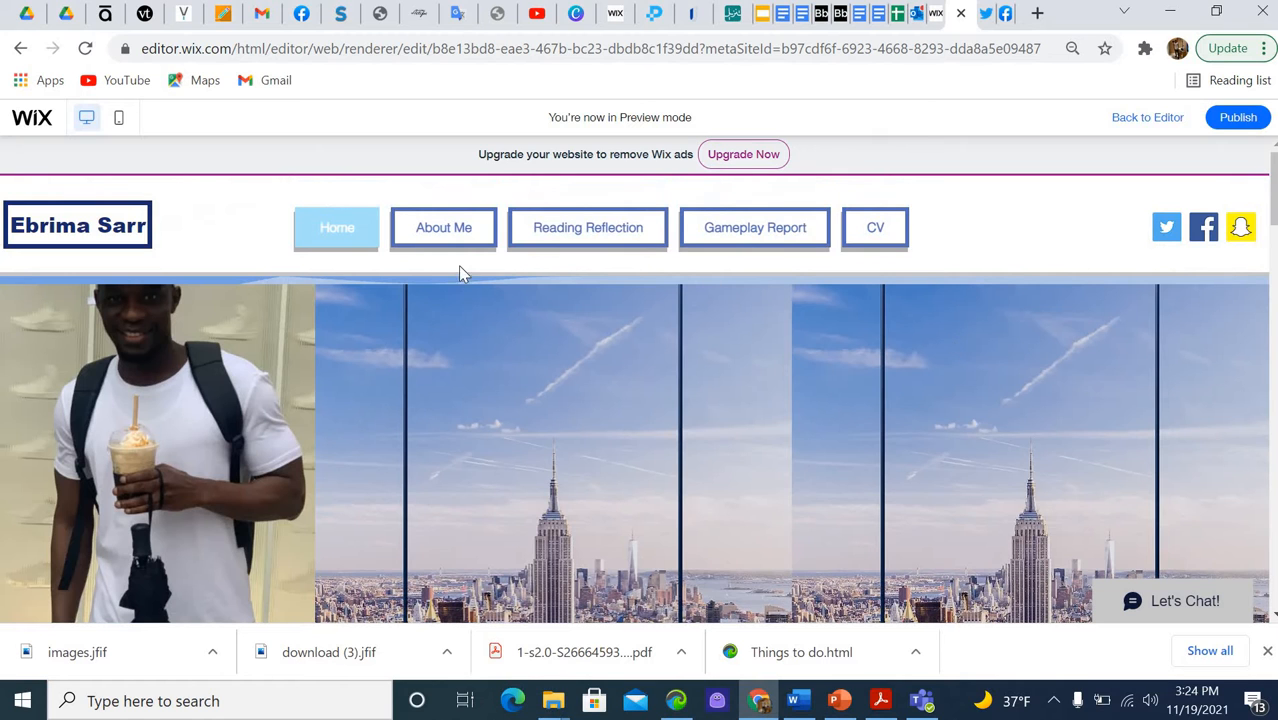
# Open the About Me page and read through its biography text
pyautogui.click(451, 230)
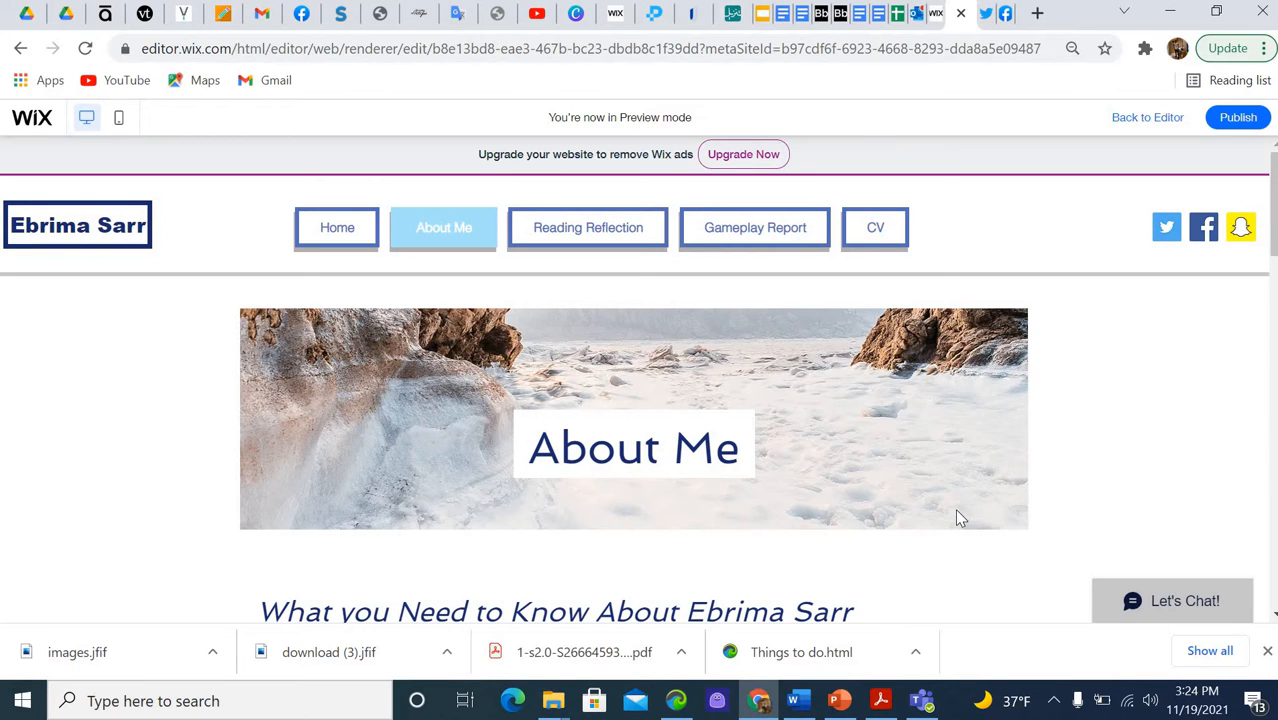
pyautogui.scroll(-1, 955, 516)
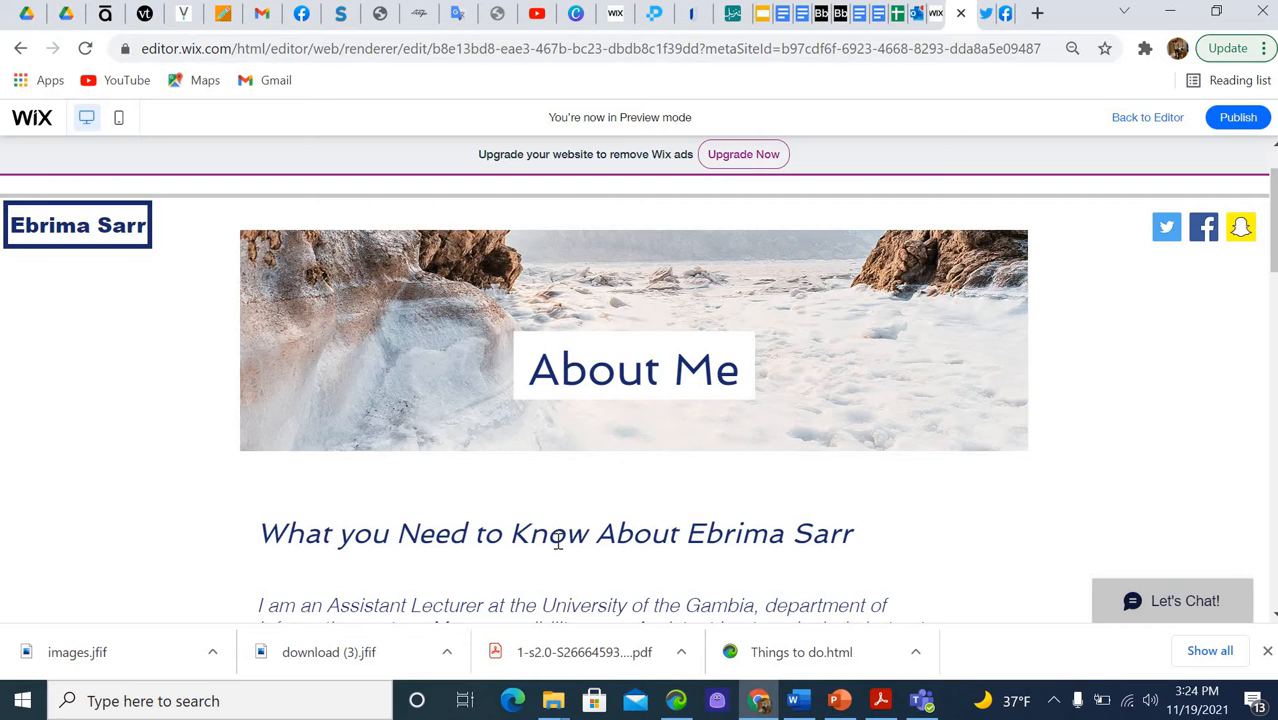
pyautogui.scroll(-3, 882, 540)
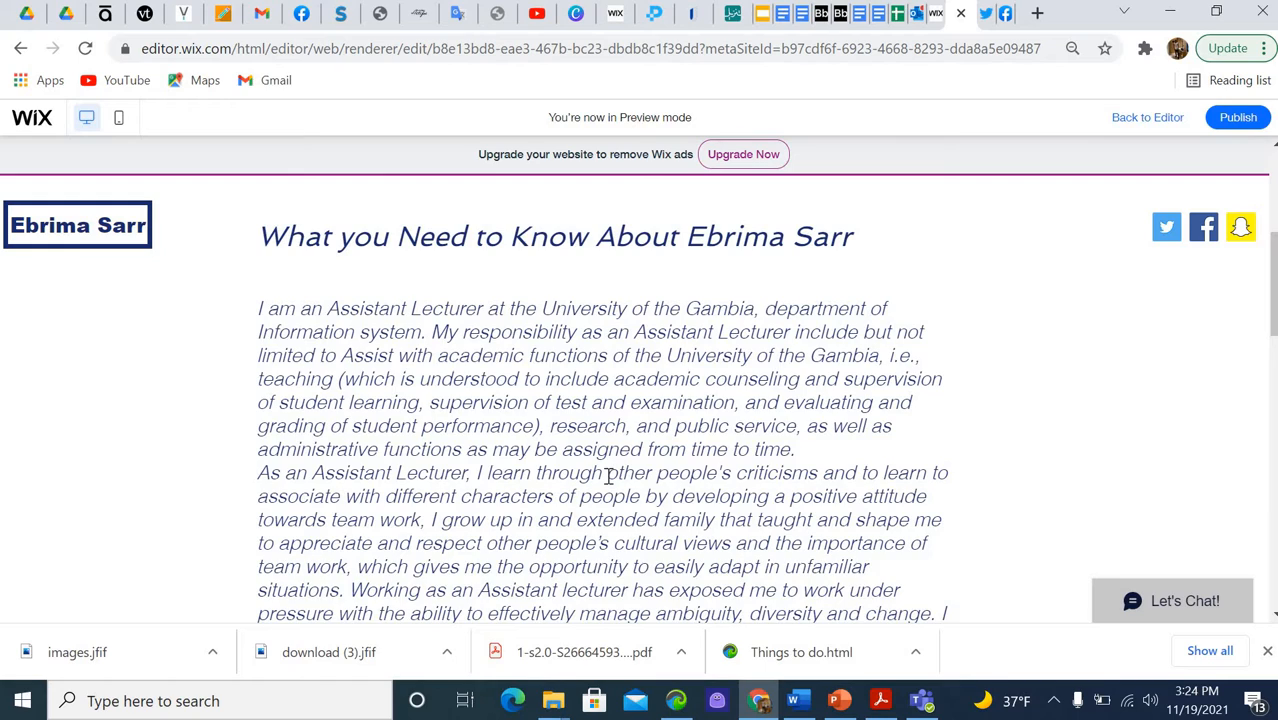
pyautogui.scroll(-5, 608, 476)
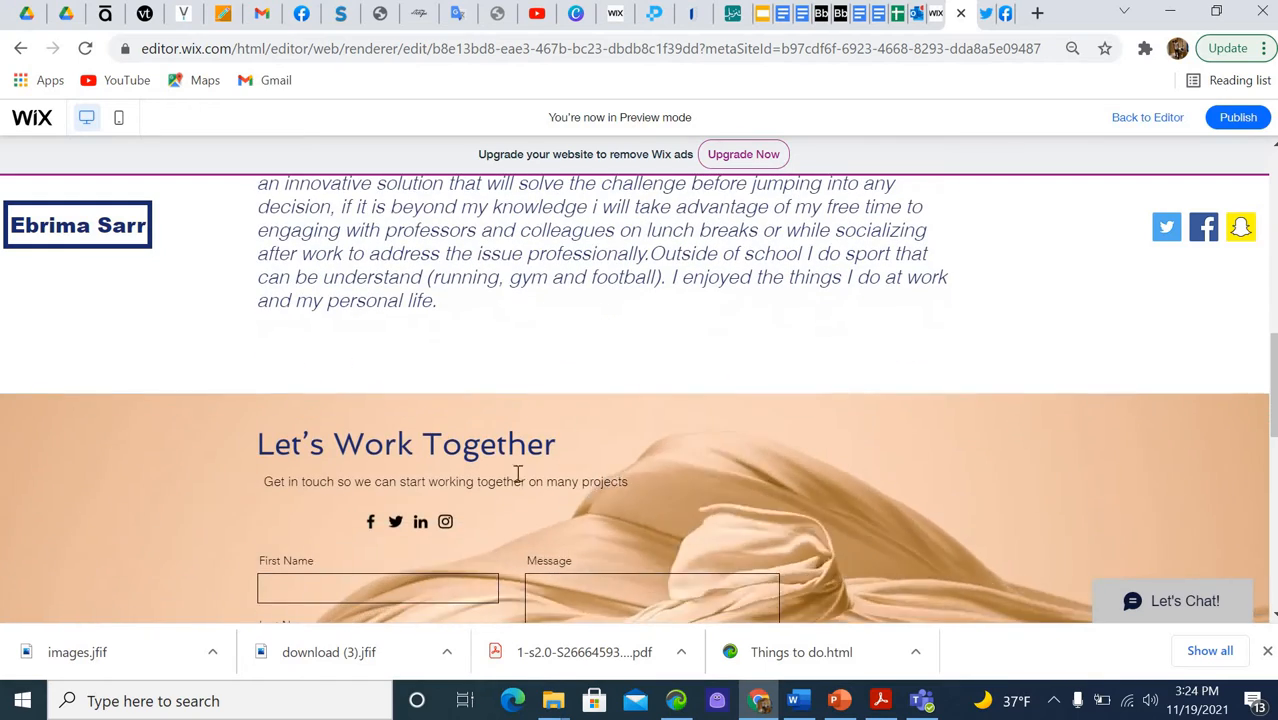
# Examine the Let's Work Together form on the About Me page, including its name, email and message fields
pyautogui.scroll(-2, 517, 474)
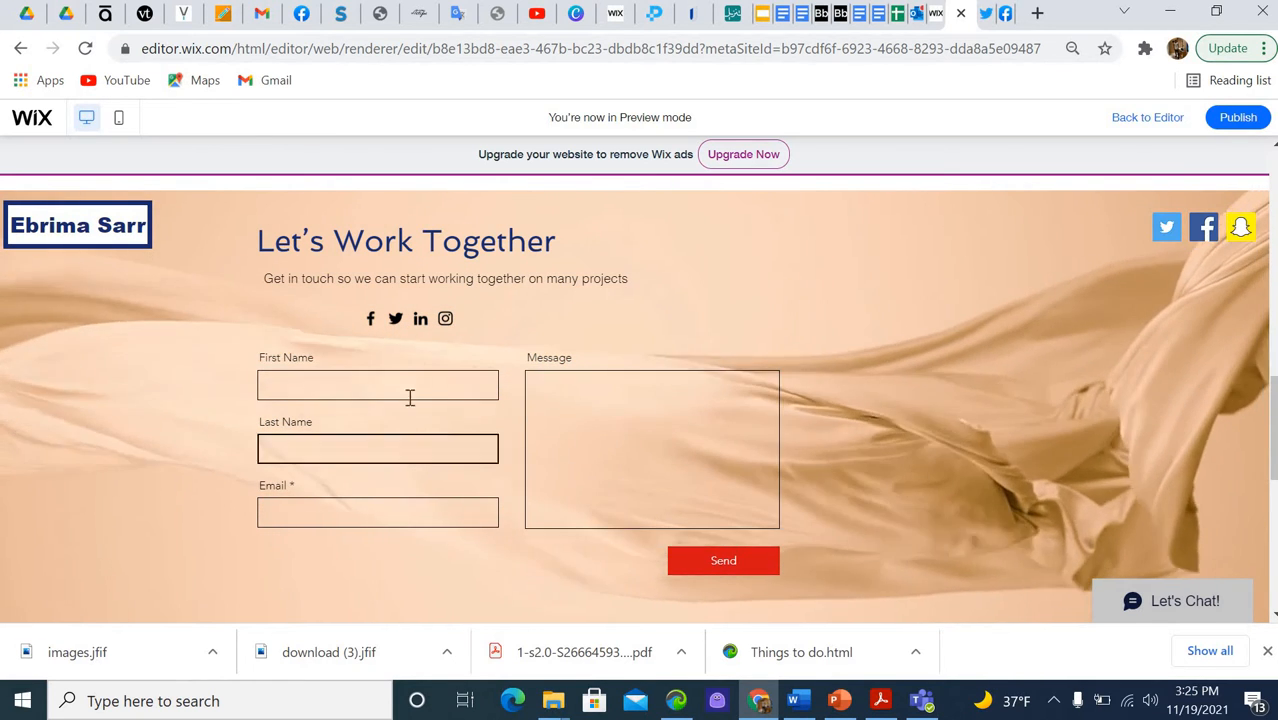
pyautogui.click(385, 380)
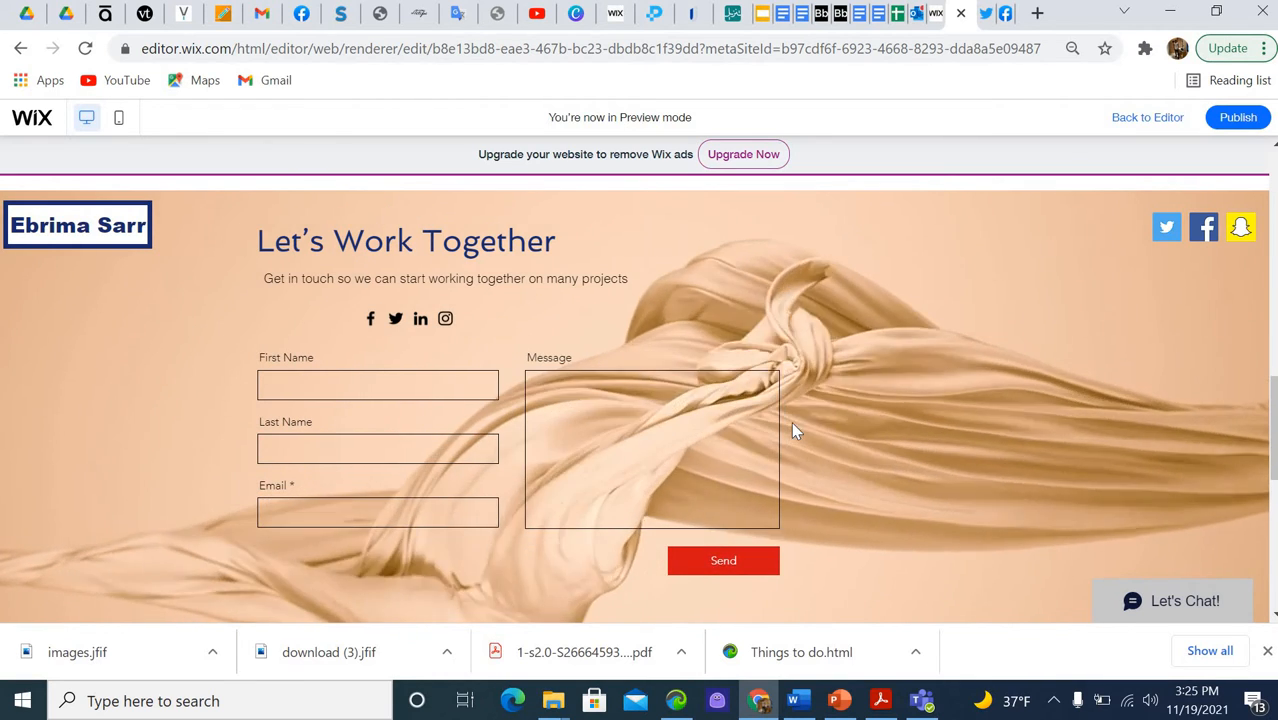
pyautogui.scroll(-3, 792, 428)
pyautogui.scroll(1, 792, 429)
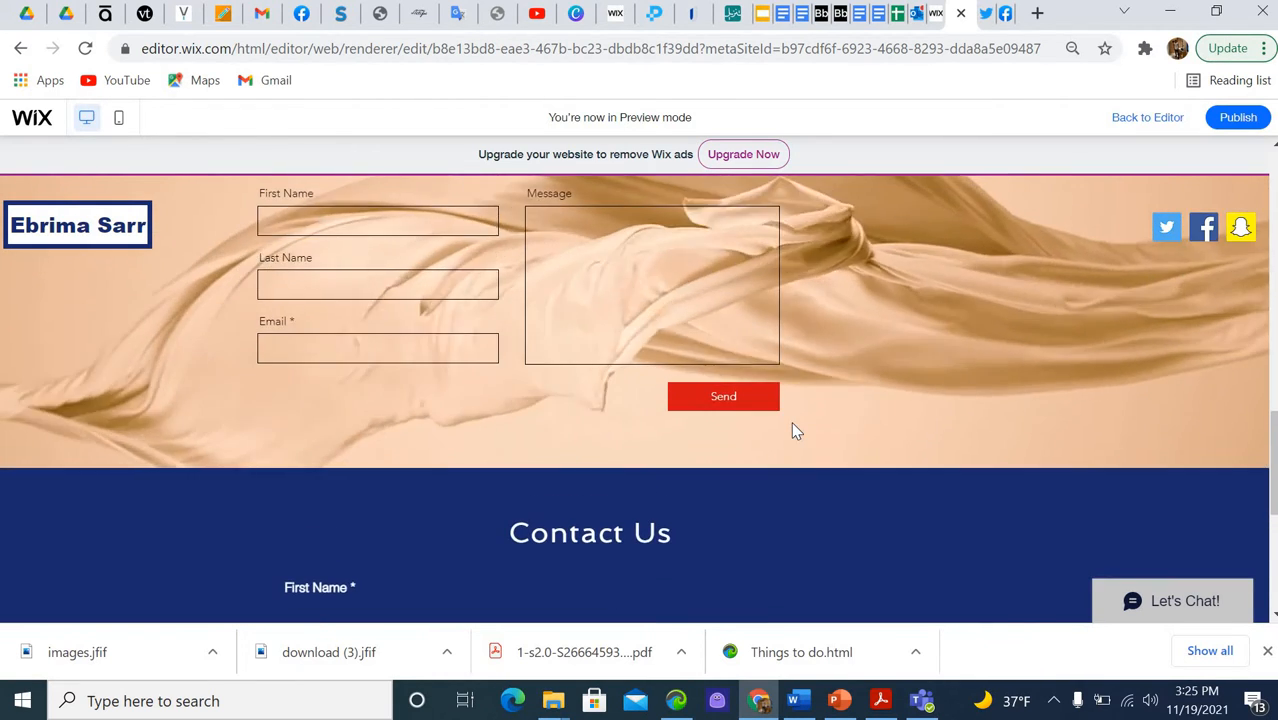
# Open the Reading Reflection page and read through reflections RR1 to RR5
pyautogui.scroll(5, 792, 425)
pyautogui.scroll(4, 794, 430)
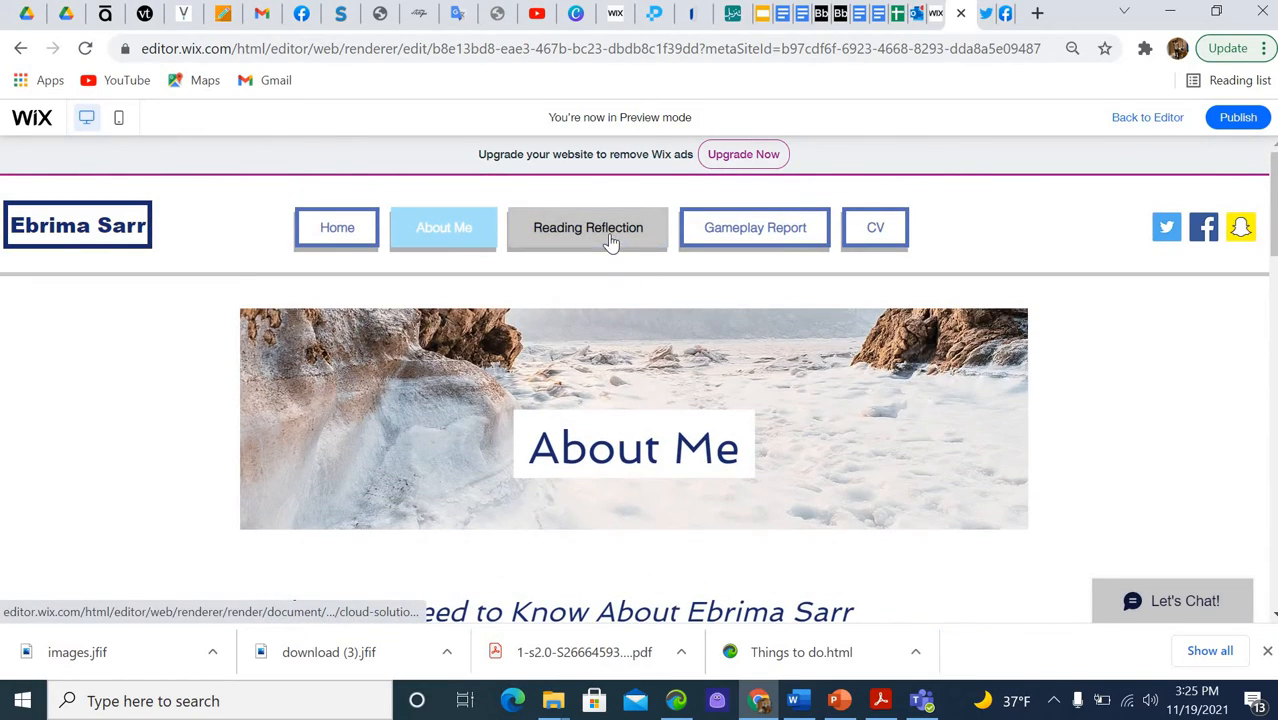
pyautogui.click(610, 238)
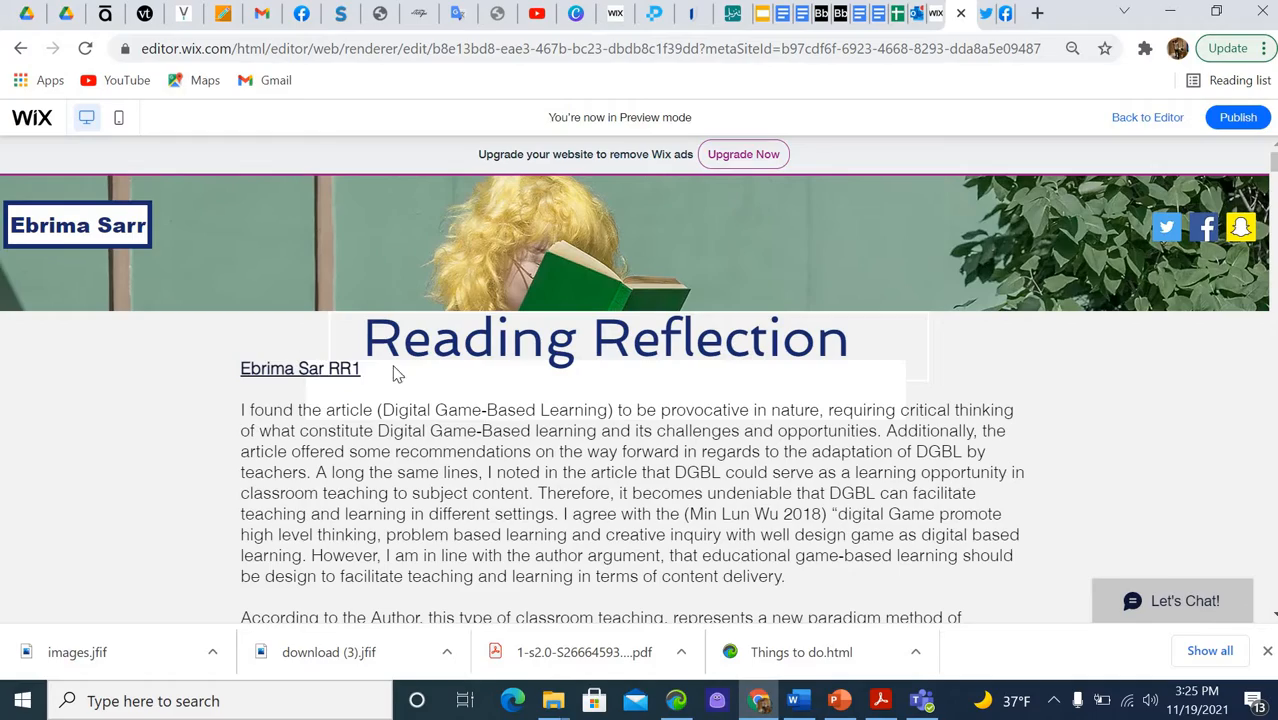
pyautogui.scroll(-10, 457, 470)
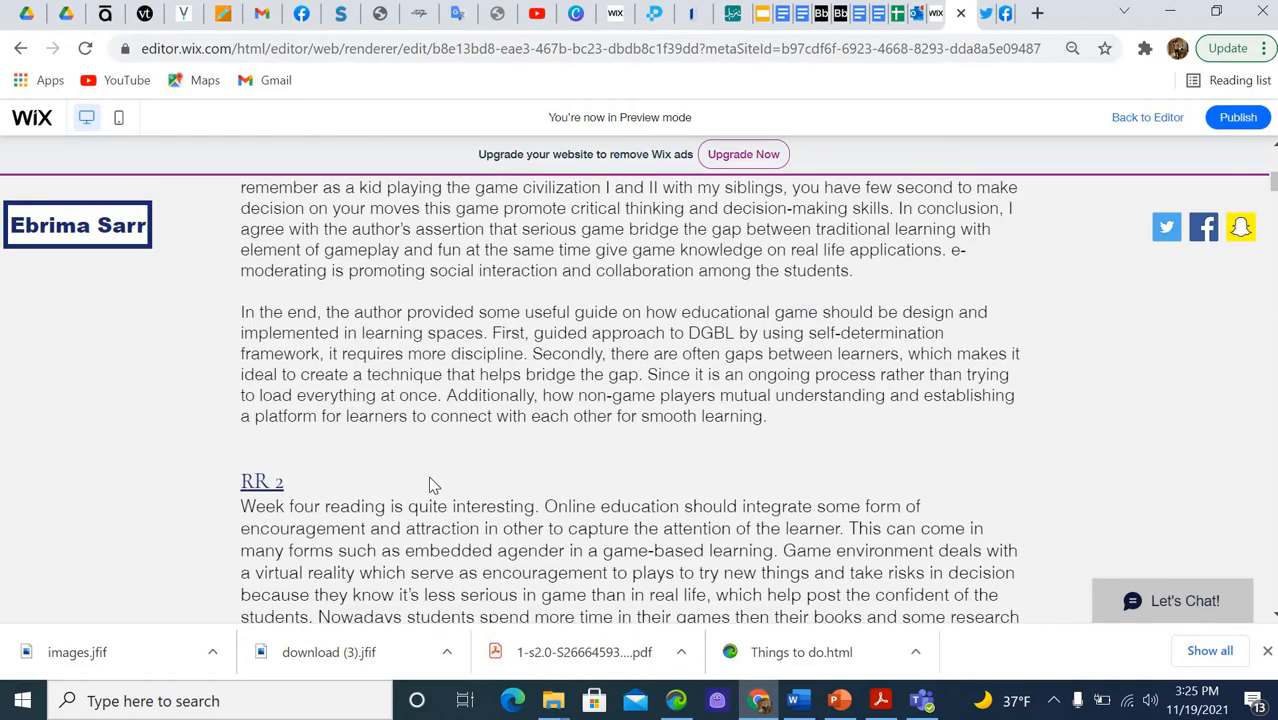
pyautogui.scroll(-15, 430, 484)
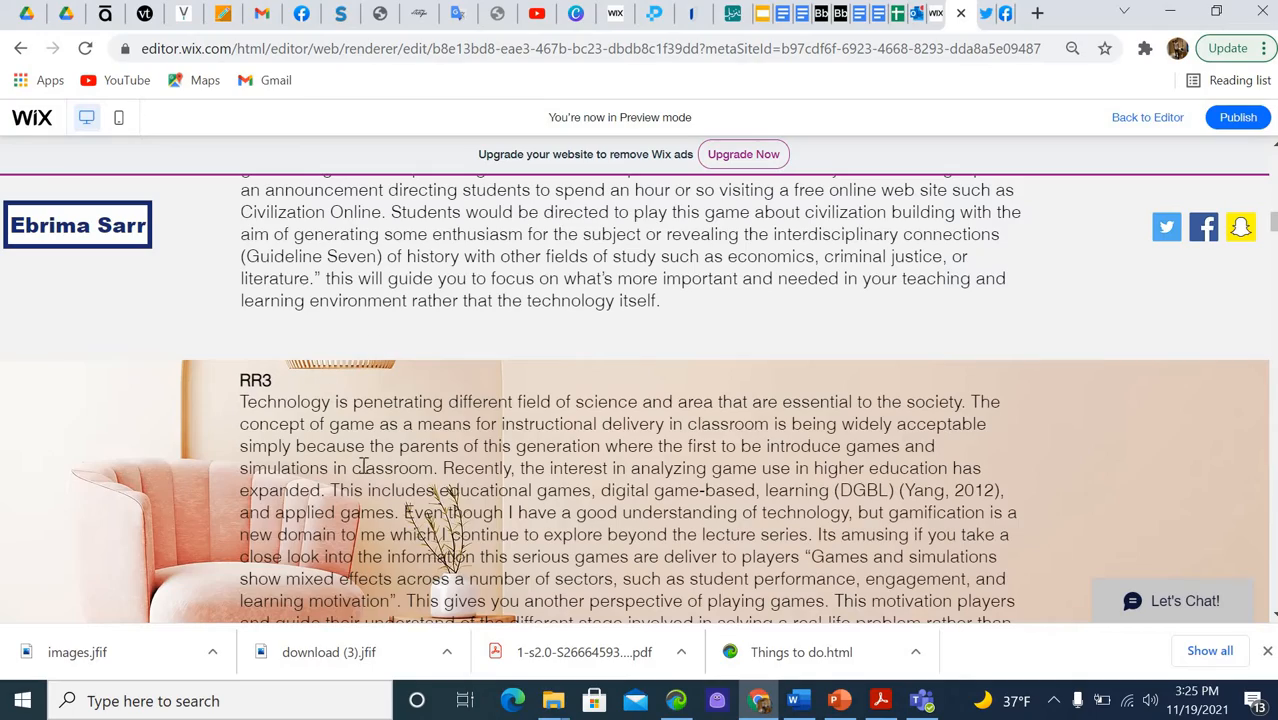
pyautogui.scroll(-15, 365, 467)
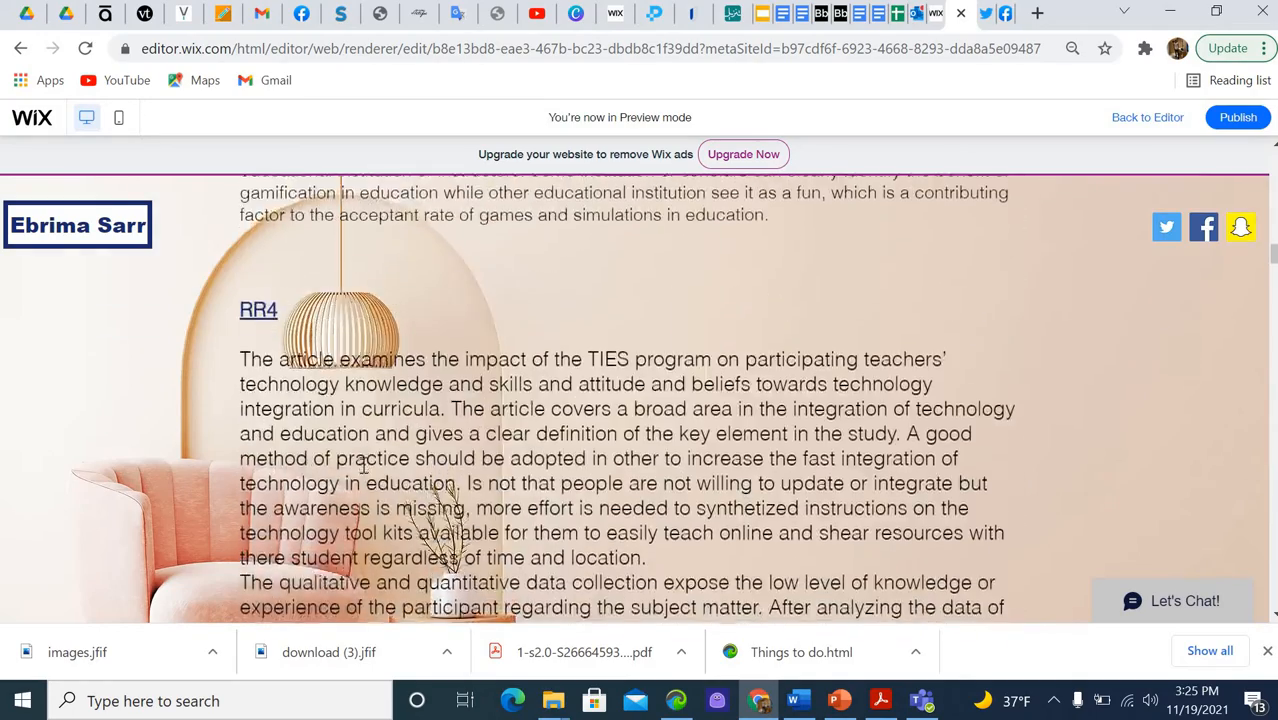
pyautogui.scroll(-15, 365, 467)
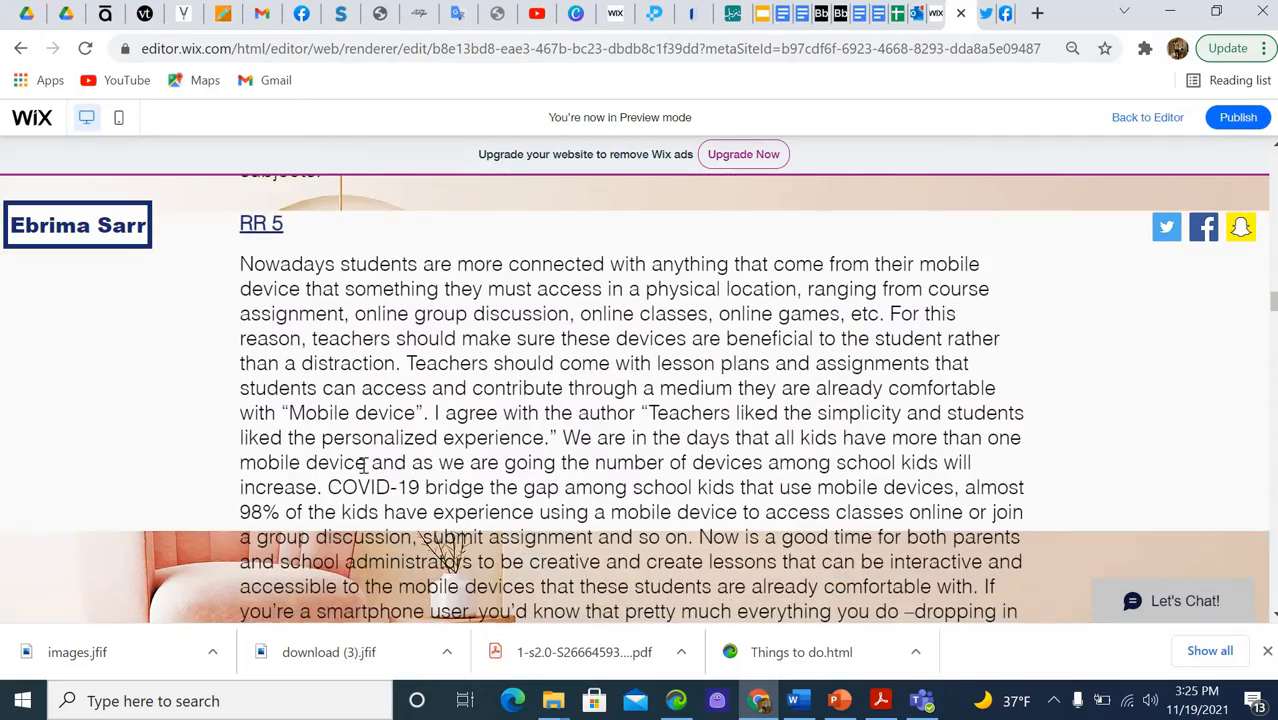
# Examine the Special Quest: Serious Games section, including the 3rd World Farmer and WolfQuest write-ups and their screenshots
pyautogui.scroll(-10, 365, 467)
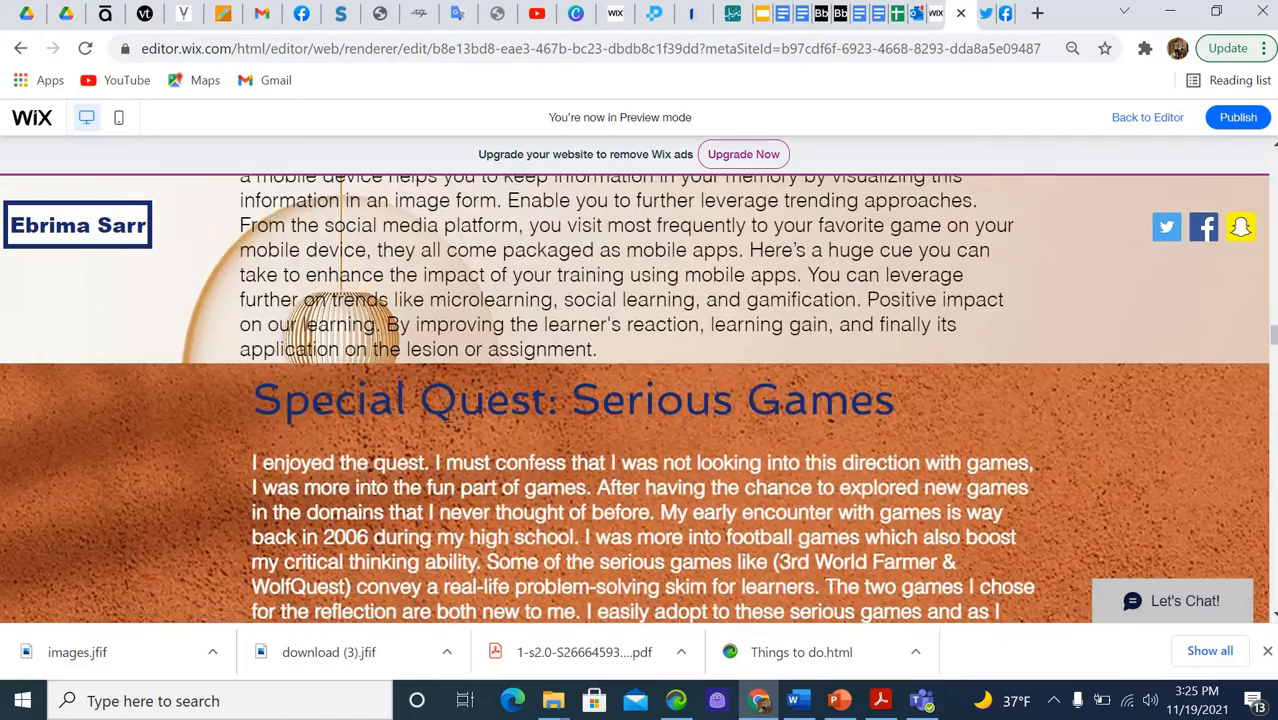
pyautogui.scroll(-5, 660, 420)
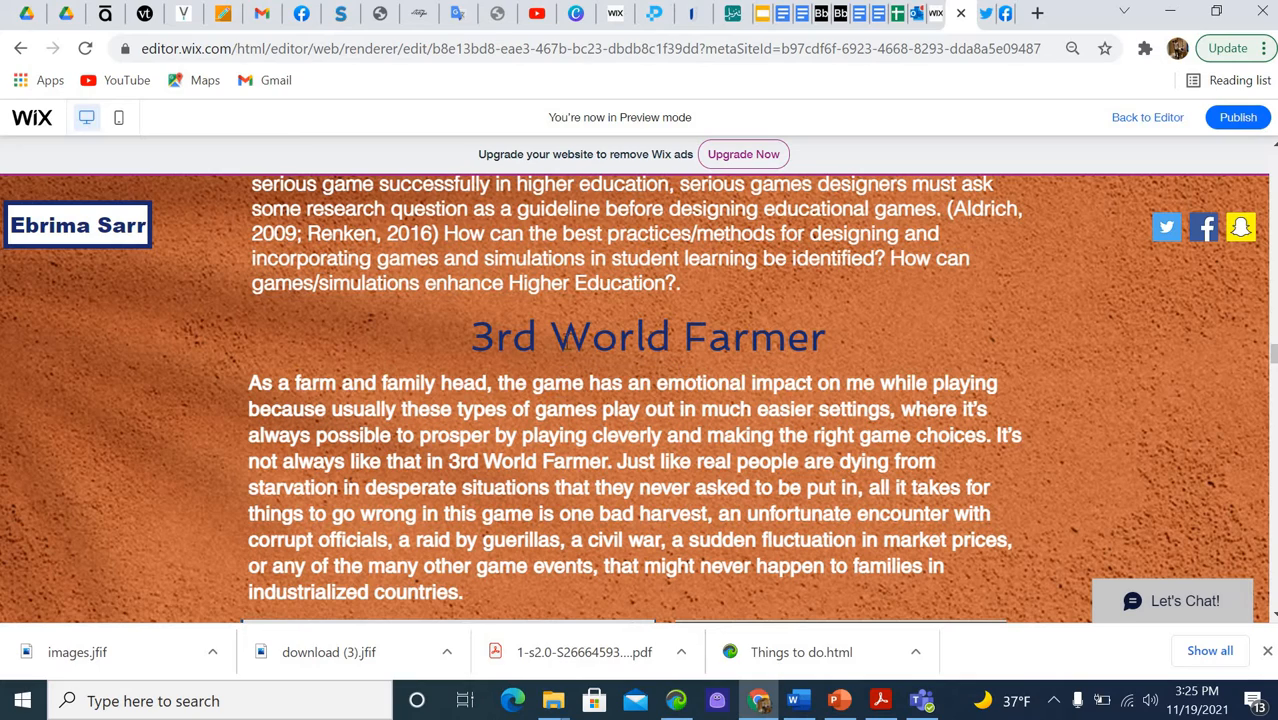
pyautogui.scroll(-5, 598, 370)
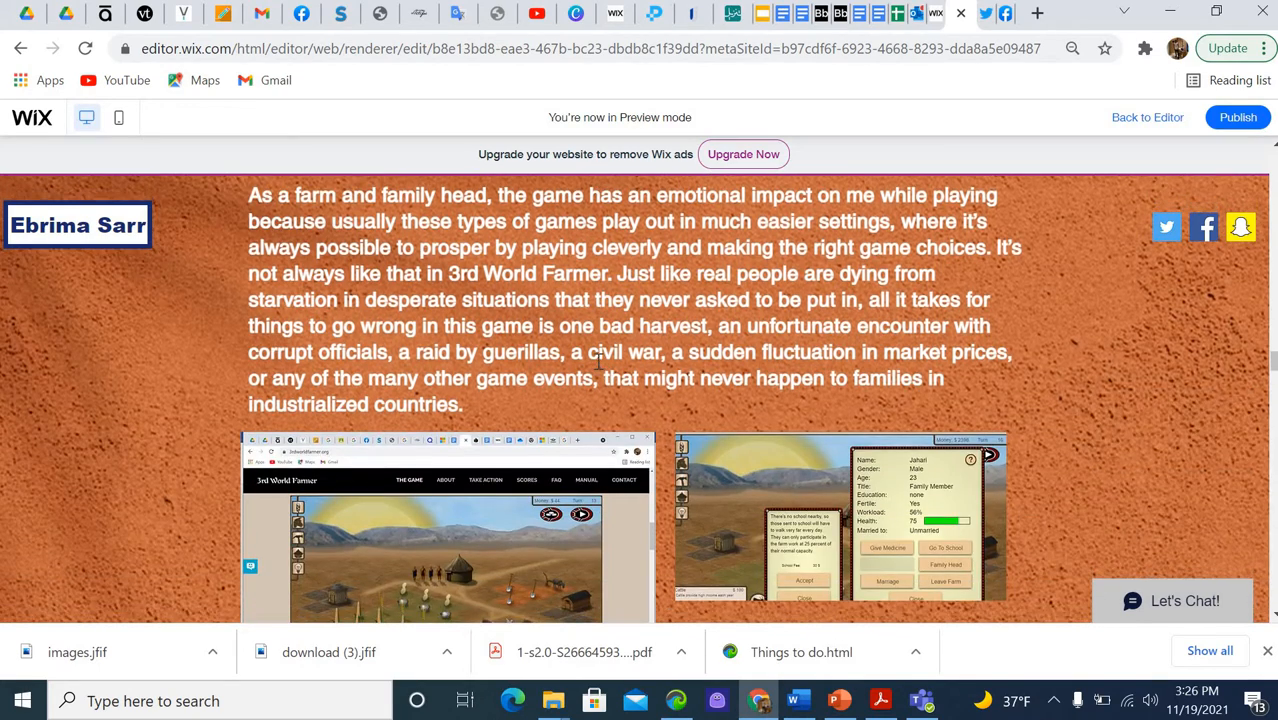
pyautogui.scroll(-5, 598, 370)
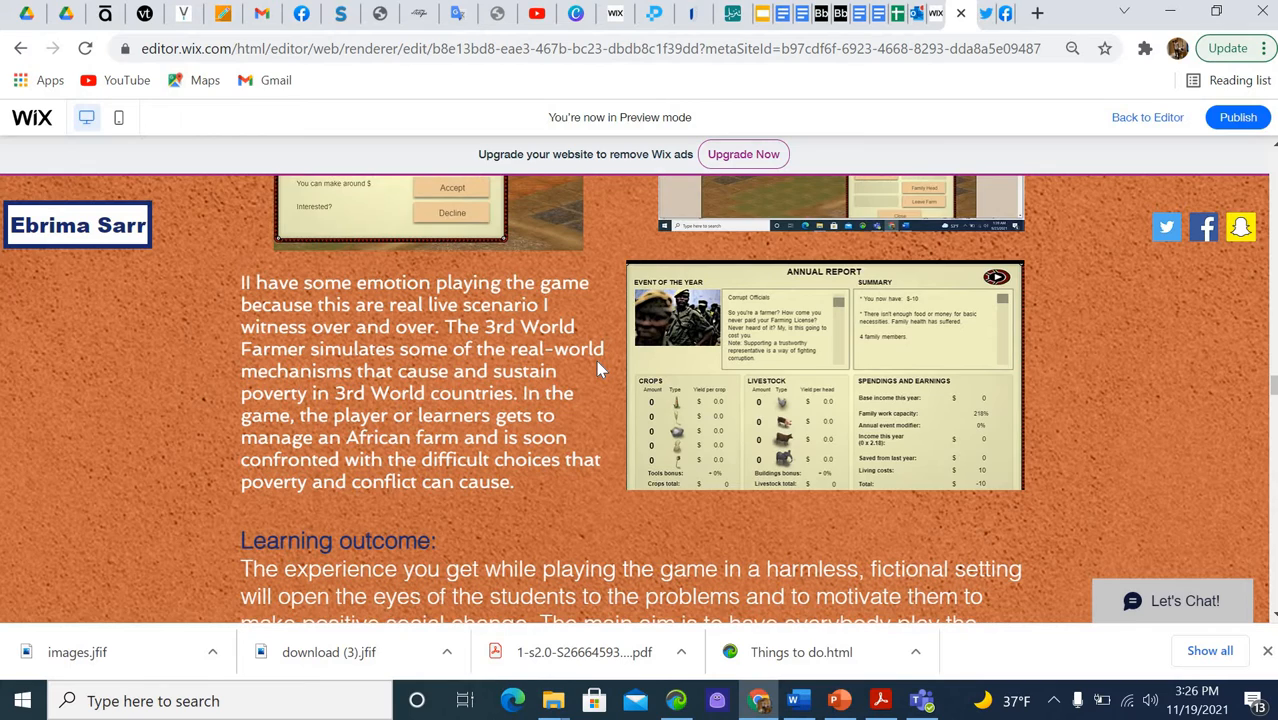
pyautogui.scroll(-5, 597, 362)
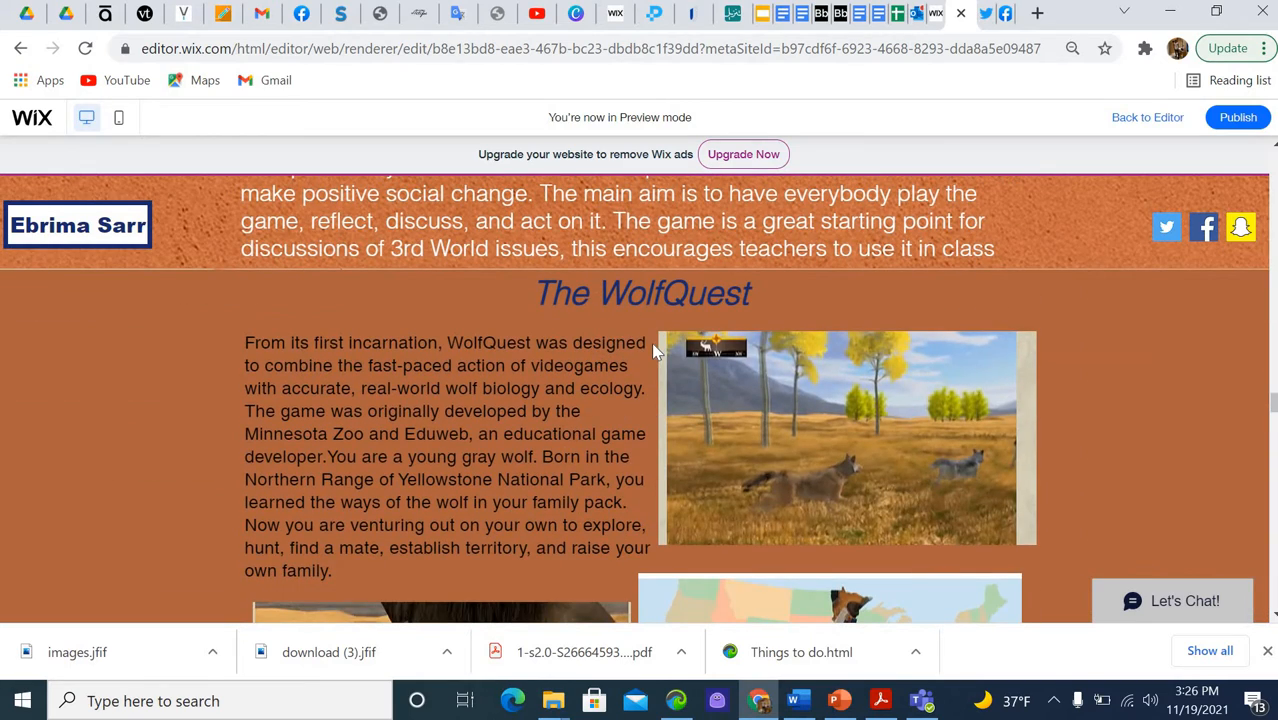
pyautogui.scroll(-10, 696, 321)
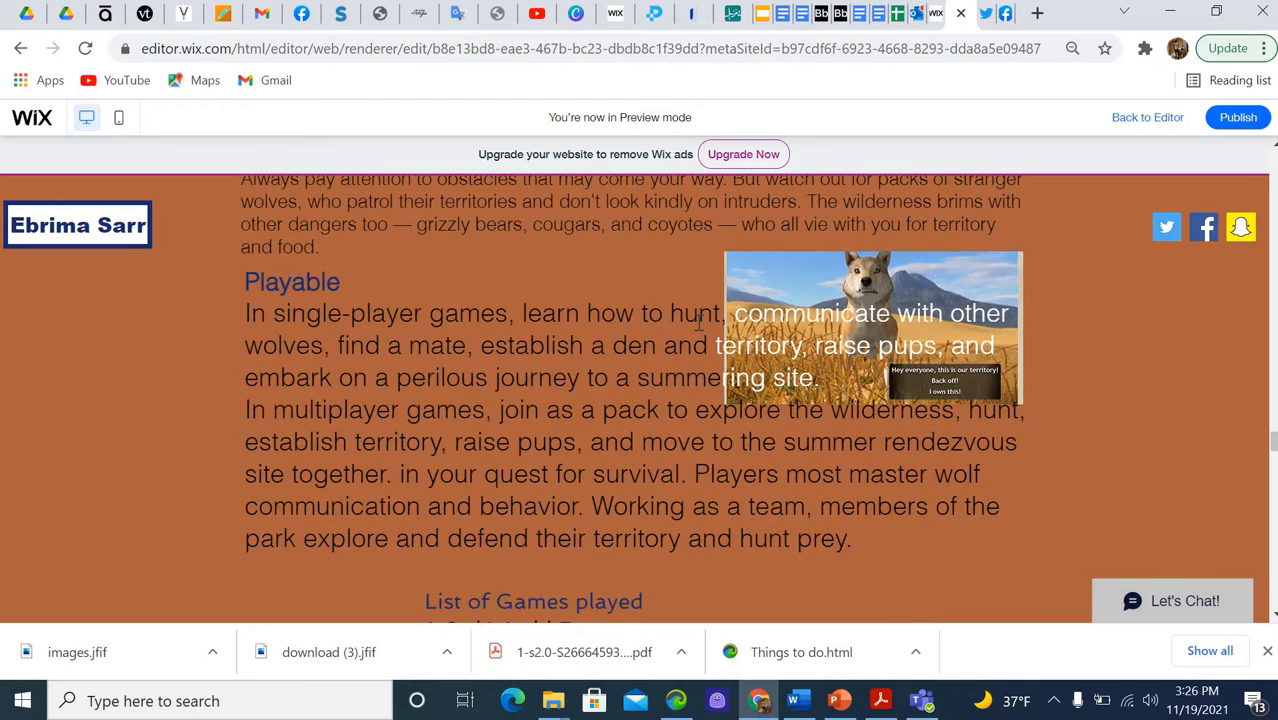
# Look over the Digital Storytelling special quest, covering the comic strip and the explanation of using Pixton
pyautogui.scroll(-10, 698, 318)
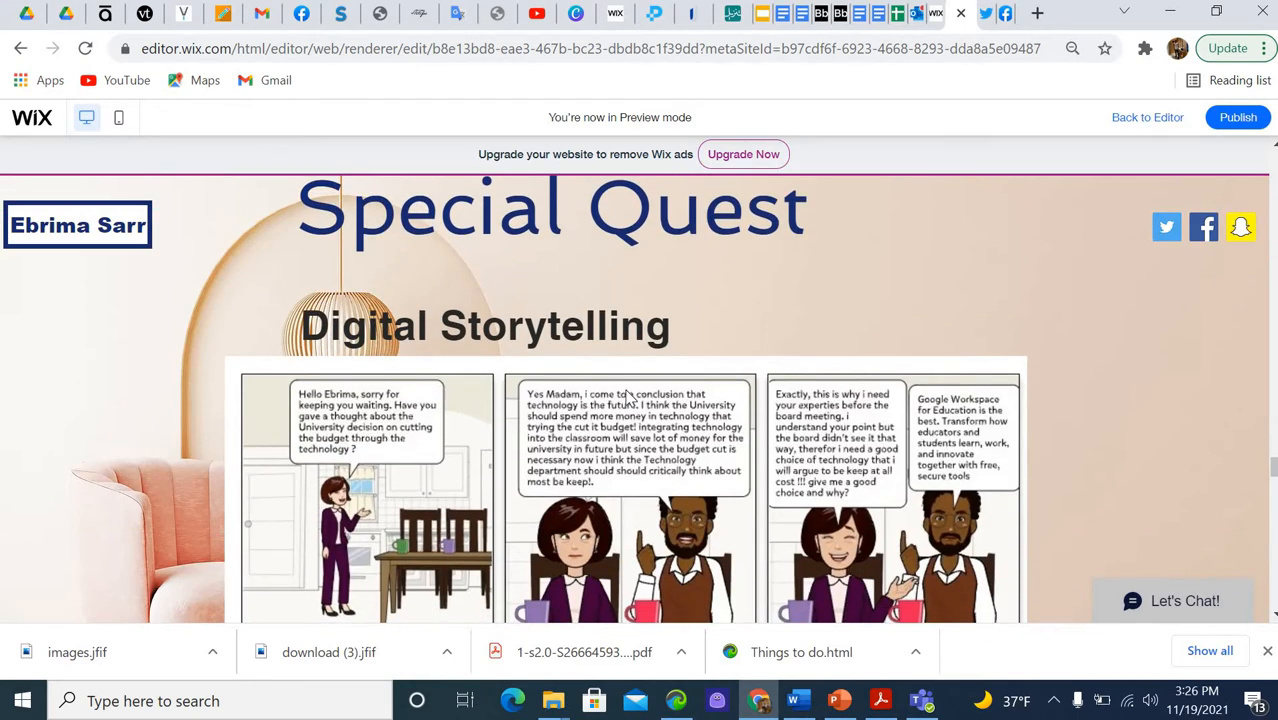
pyautogui.scroll(-4, 628, 397)
pyautogui.scroll(3, 628, 397)
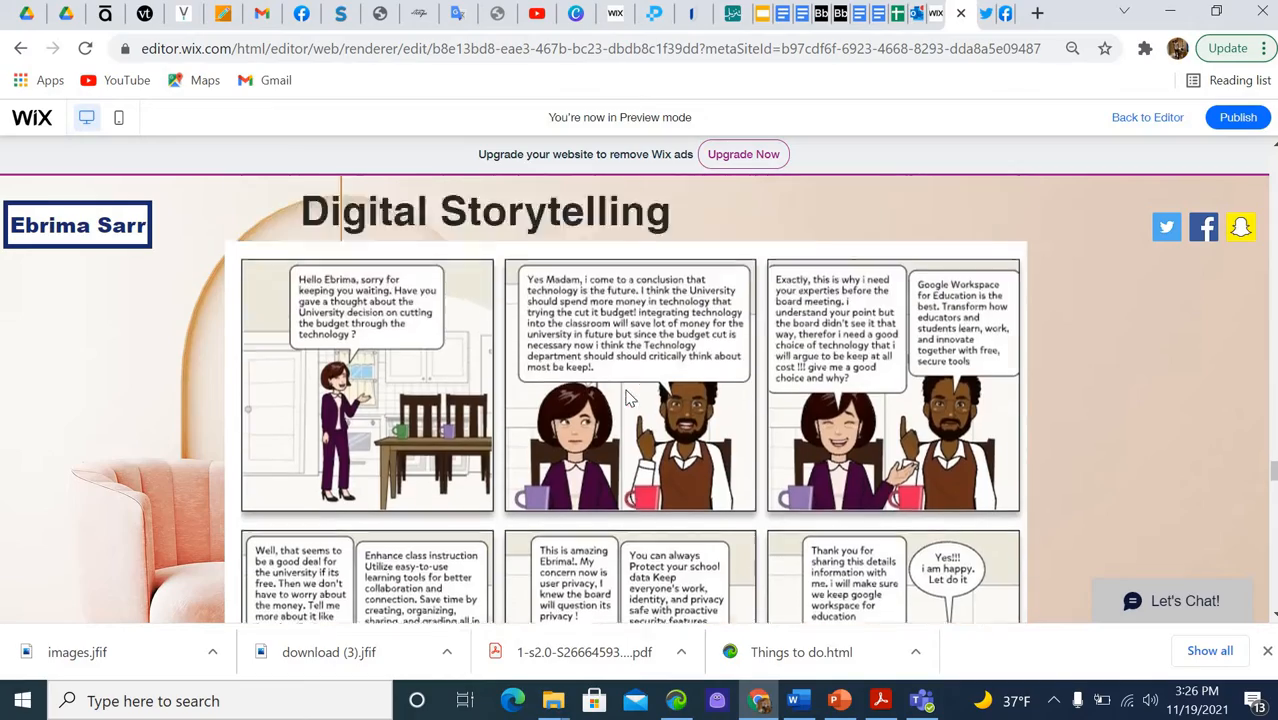
pyautogui.scroll(1, 628, 397)
pyautogui.scroll(-7, 628, 397)
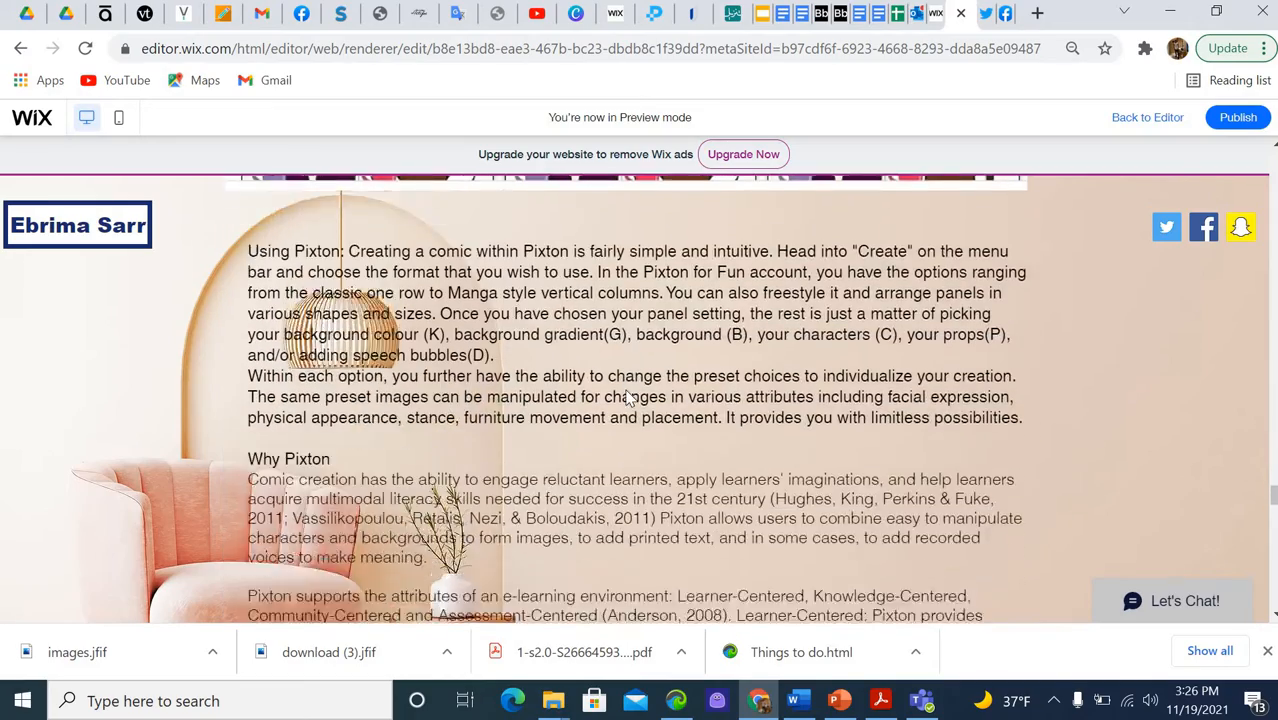
pyautogui.scroll(-5, 628, 397)
# Read the RR 6 reflection on the future of technology in education down to the Contact Us form
pyautogui.scroll(-1, 628, 397)
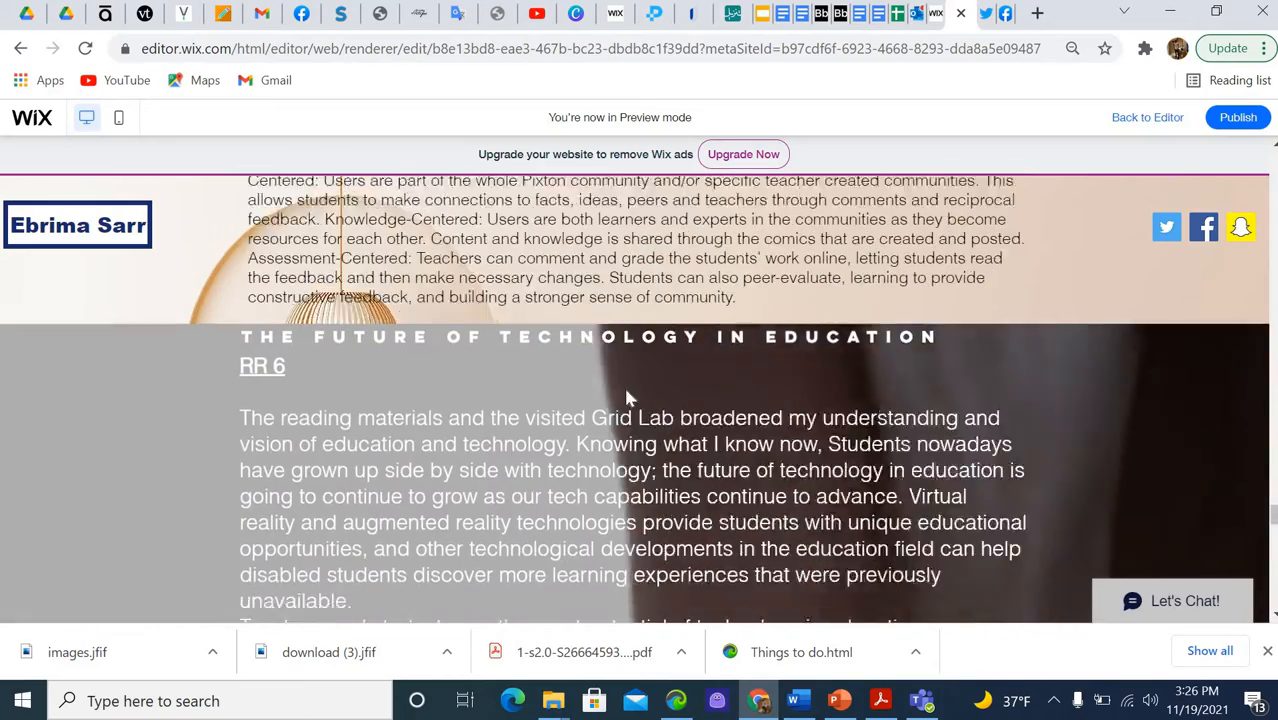
pyautogui.scroll(-1, 628, 397)
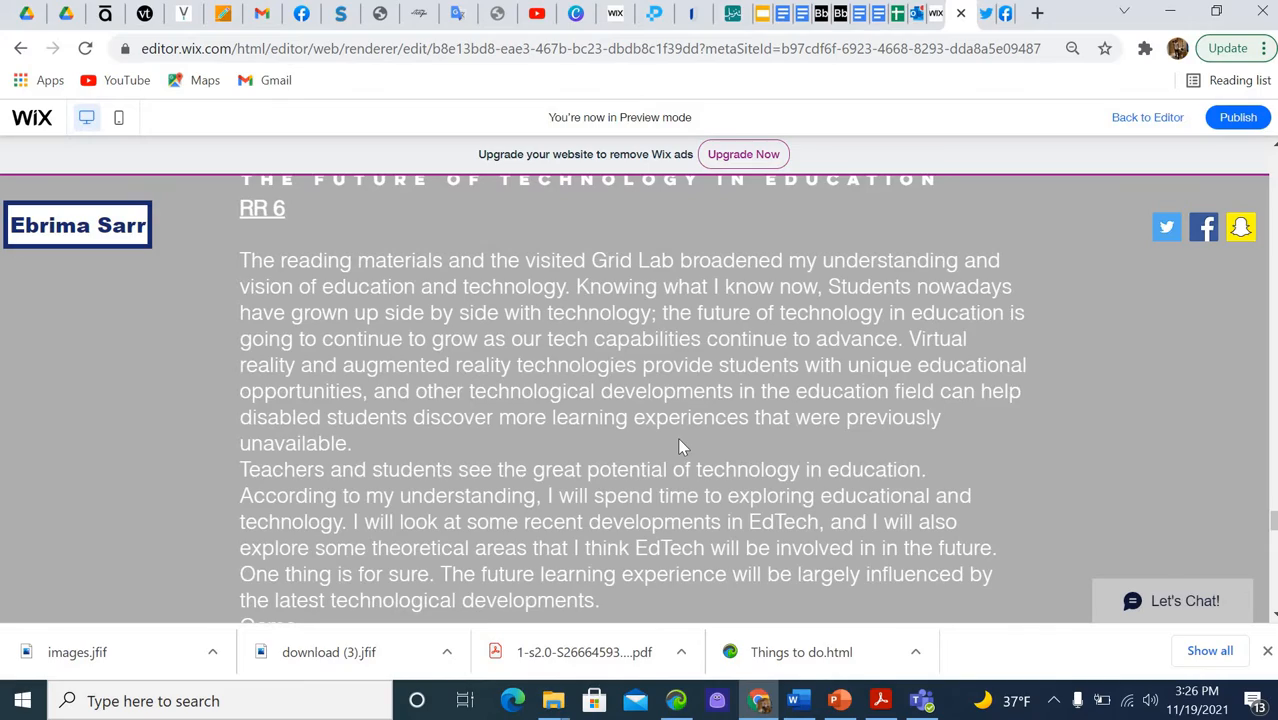
pyautogui.scroll(-5, 679, 440)
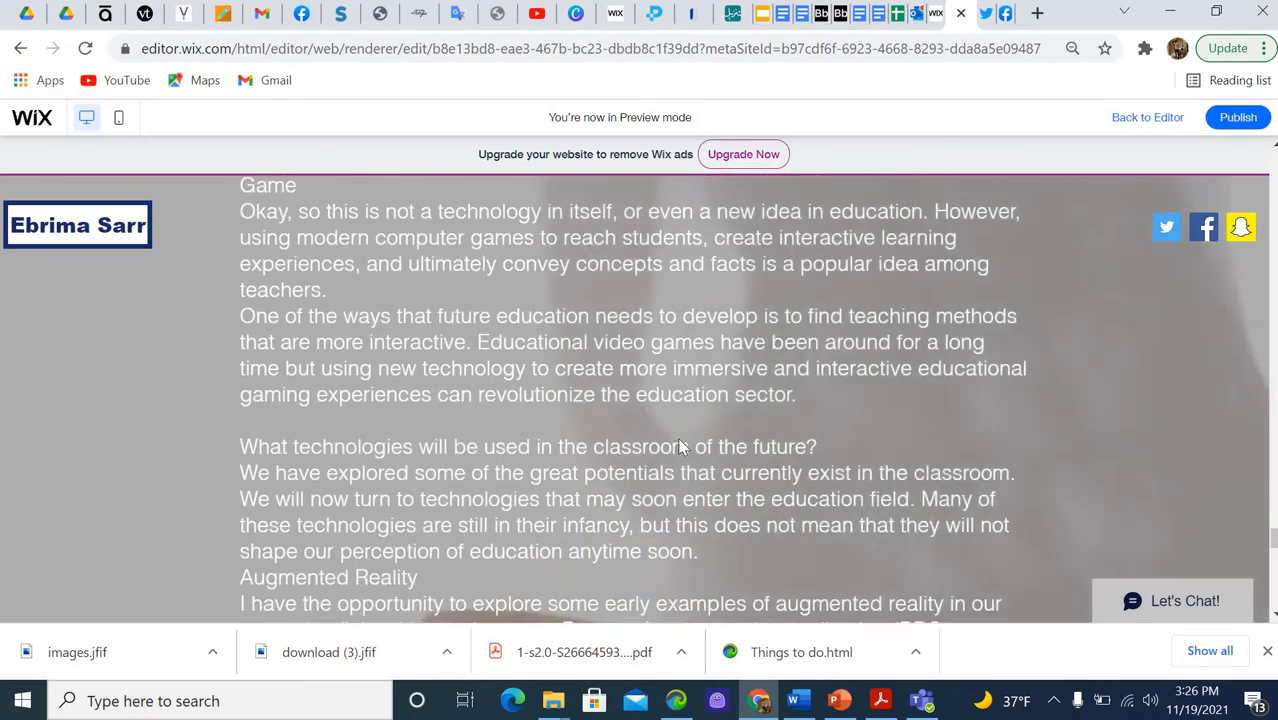
pyautogui.scroll(-4, 678, 438)
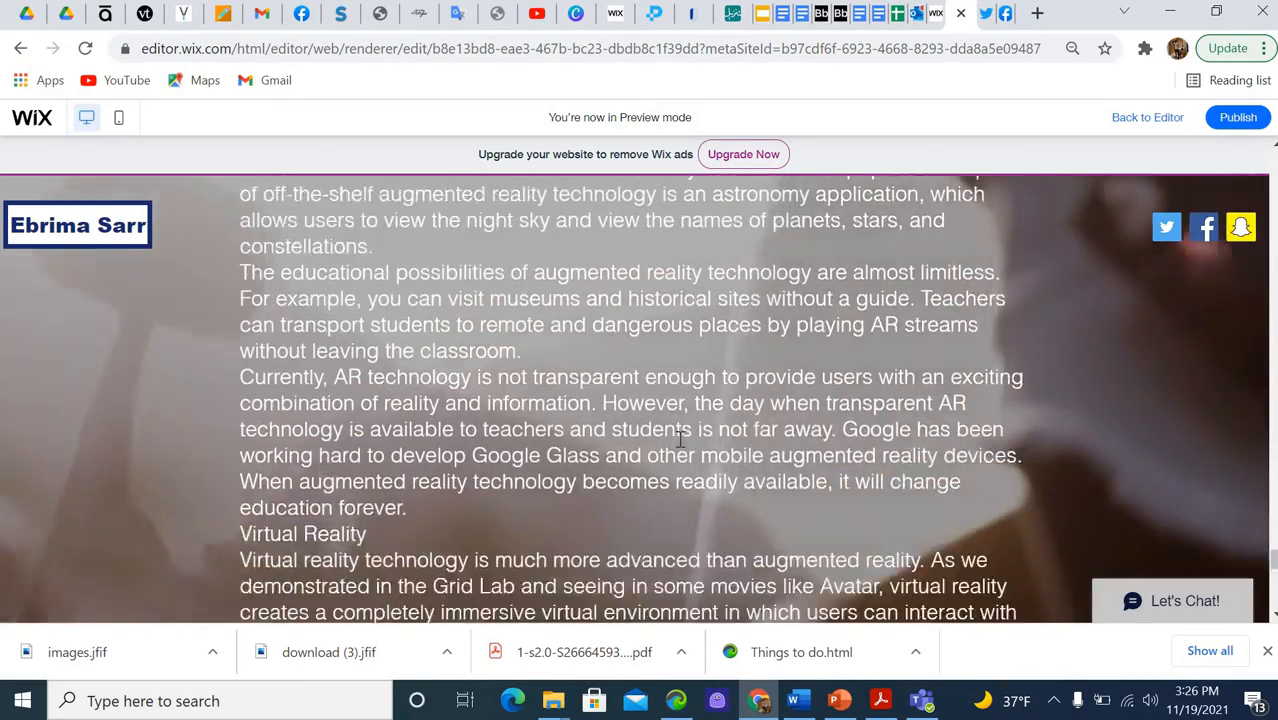
pyautogui.scroll(-7, 679, 440)
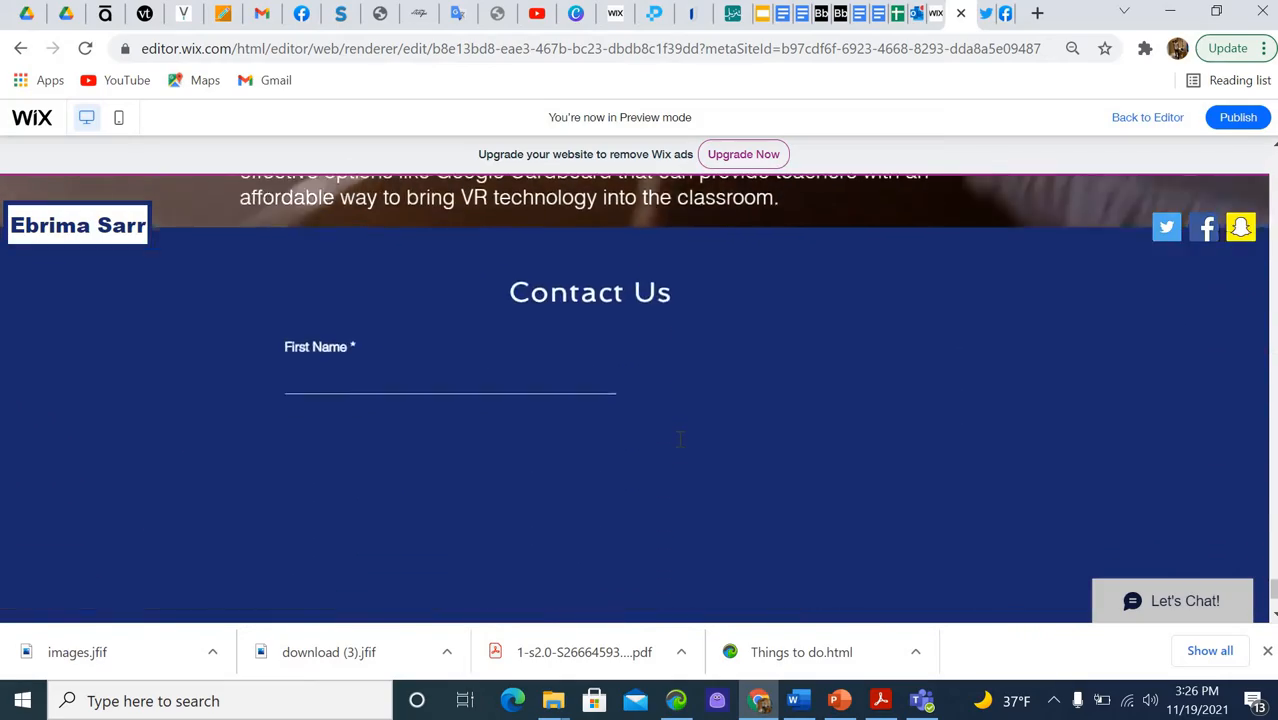
# Go back up the Reading Reflection page and return to the home page through the site title
pyautogui.scroll(3, 679, 440)
pyautogui.scroll(6, 679, 440)
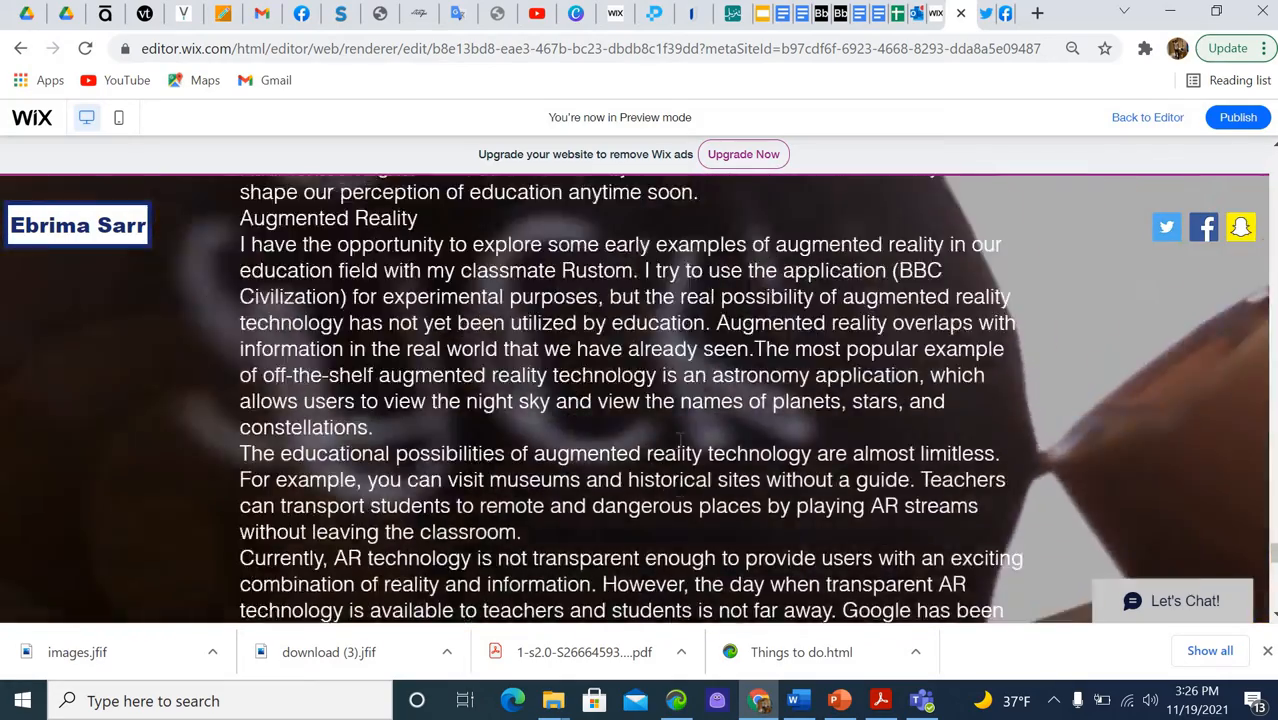
pyautogui.scroll(15, 679, 440)
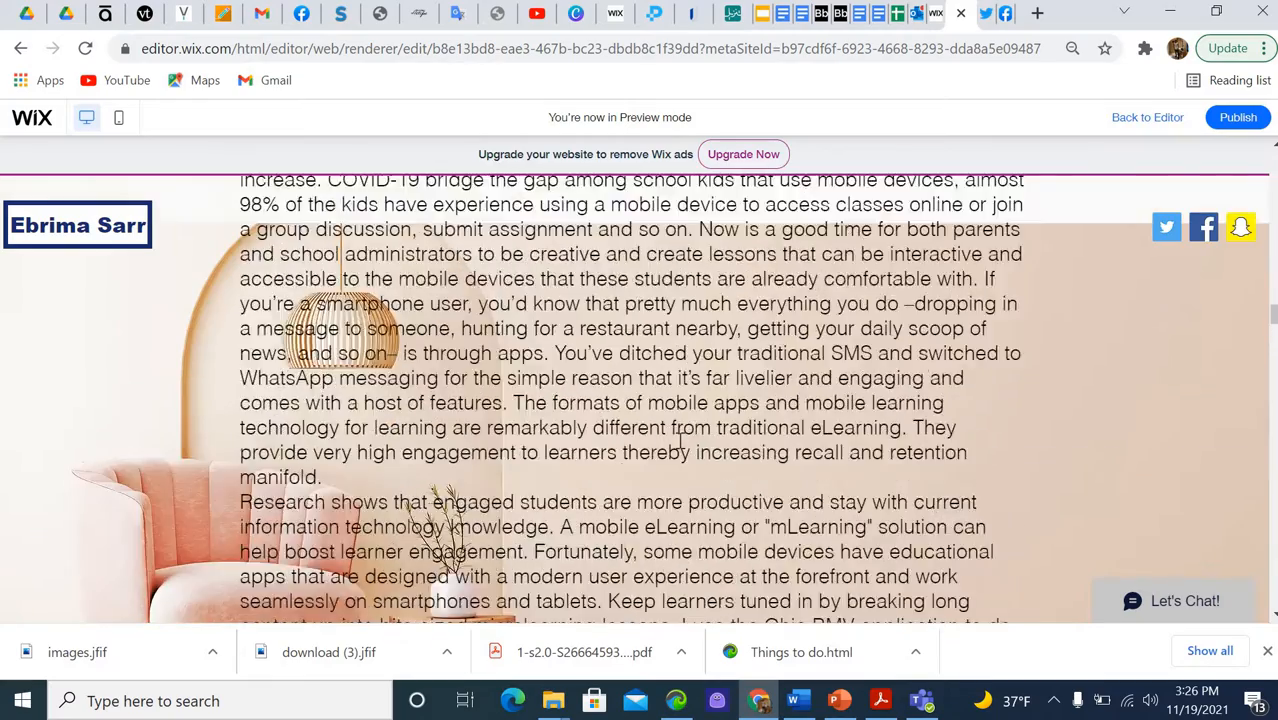
pyautogui.scroll(15, 679, 440)
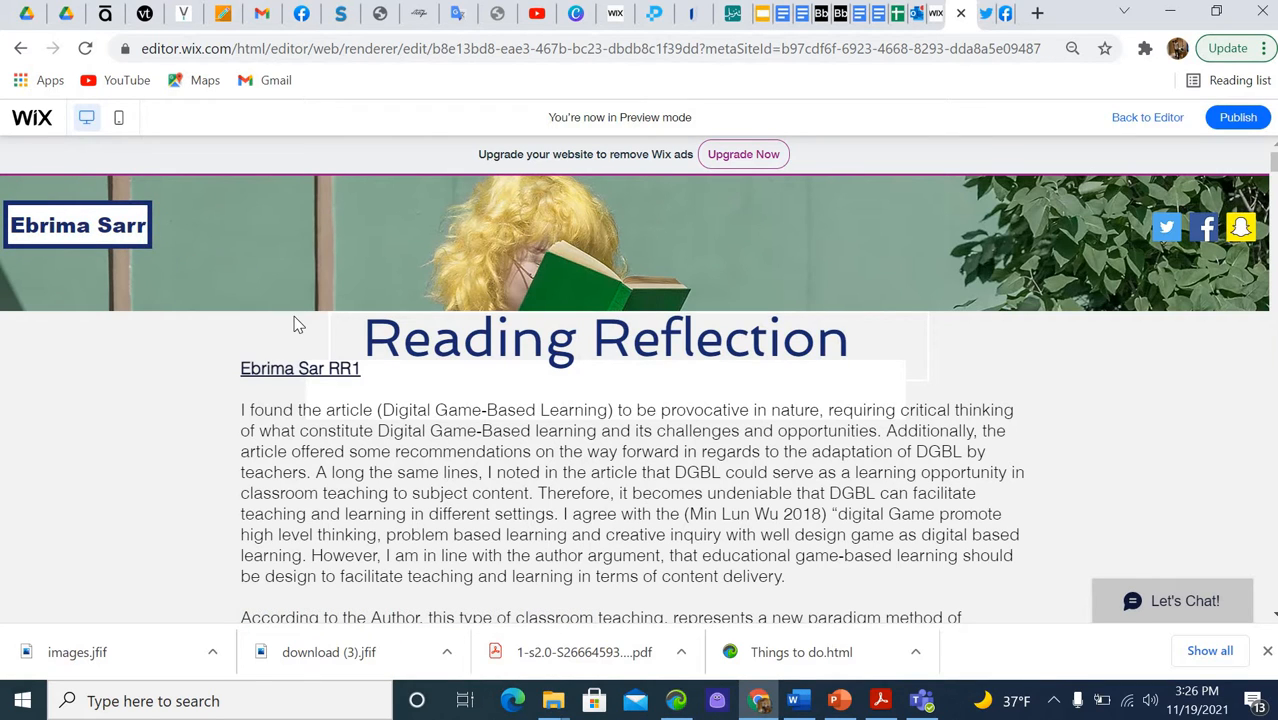
pyautogui.click(115, 240)
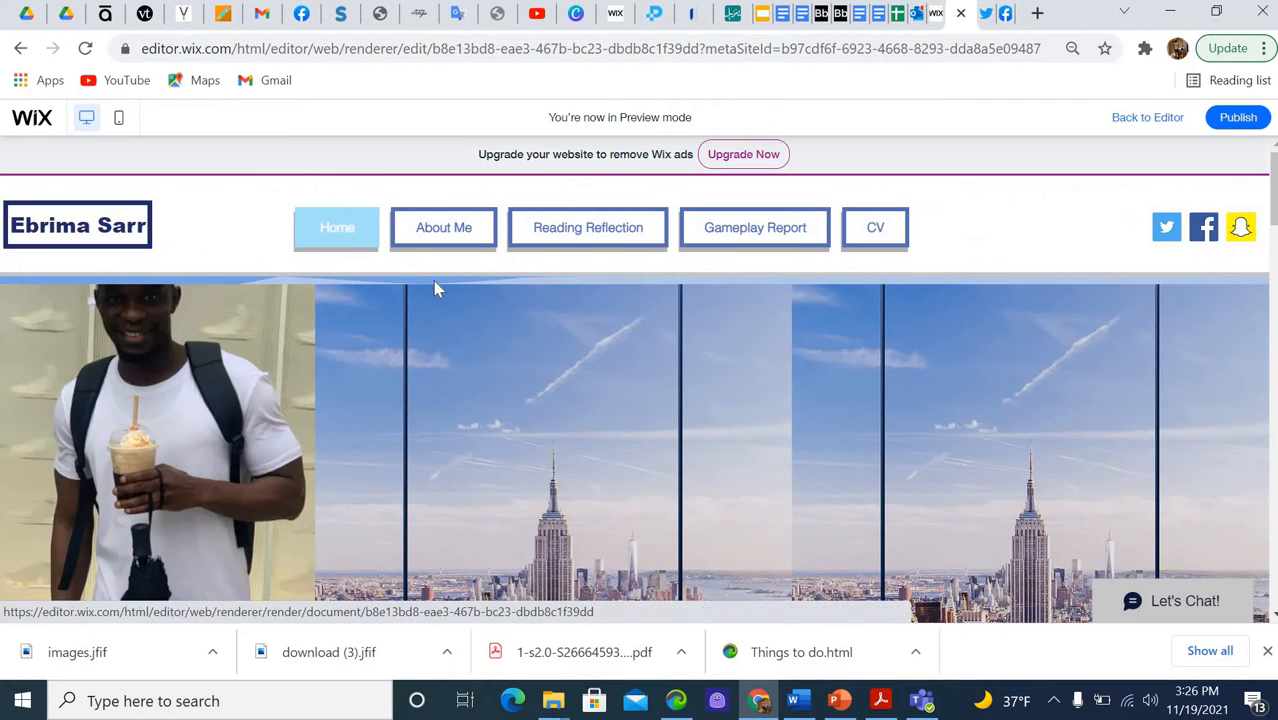
# Open the Gameplay Report page, dismiss the browser notification, and examine the Digital Adventure 5 video and Educandy text
pyautogui.click(779, 233)
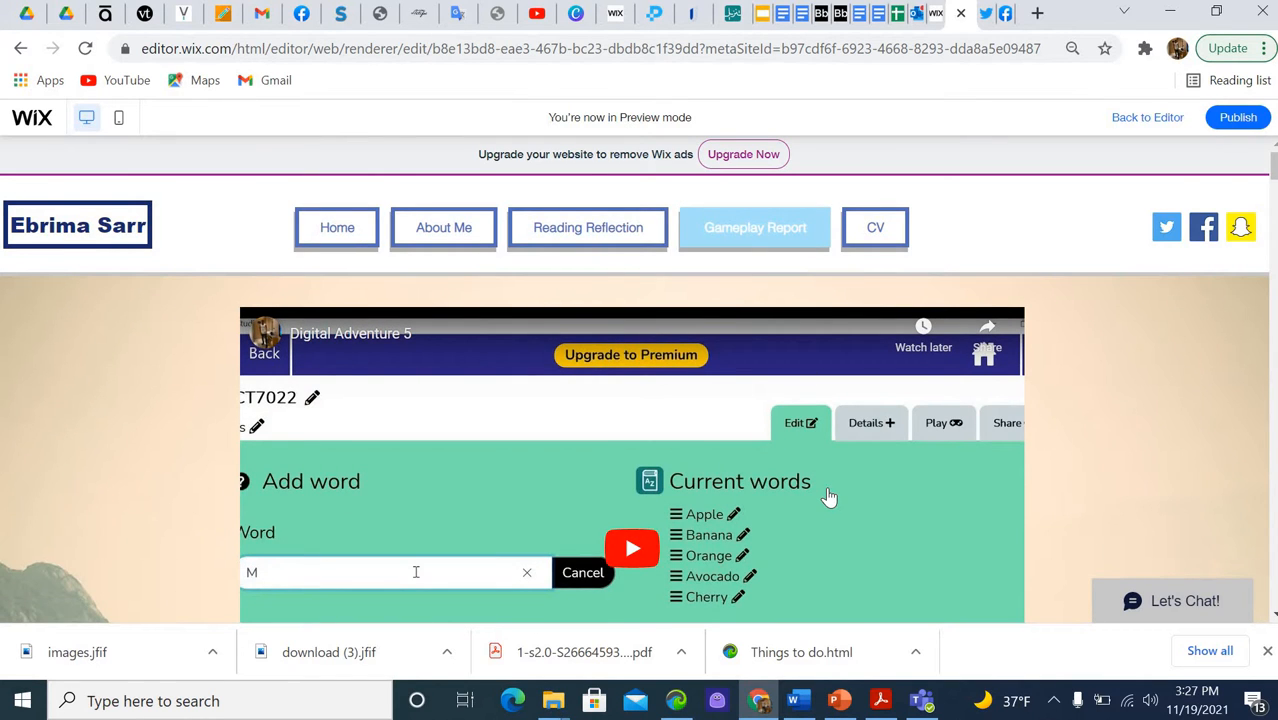
pyautogui.scroll(-1, 829, 497)
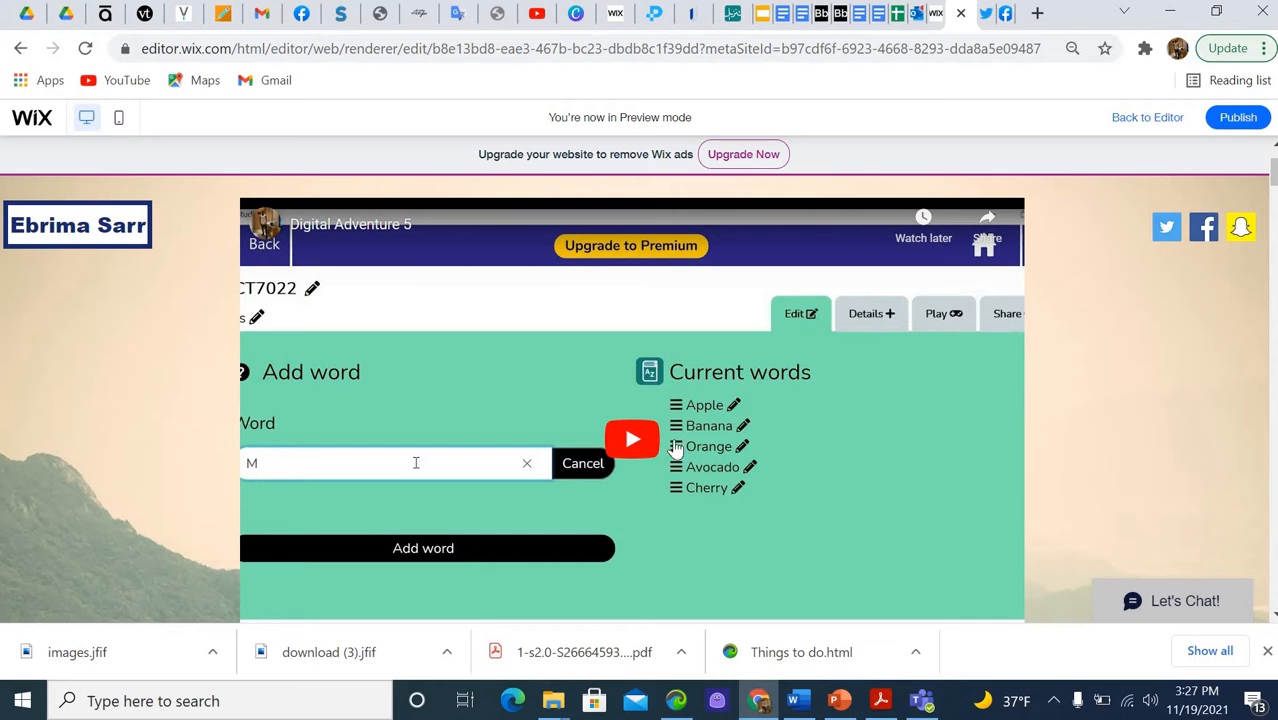
pyautogui.scroll(-2, 759, 517)
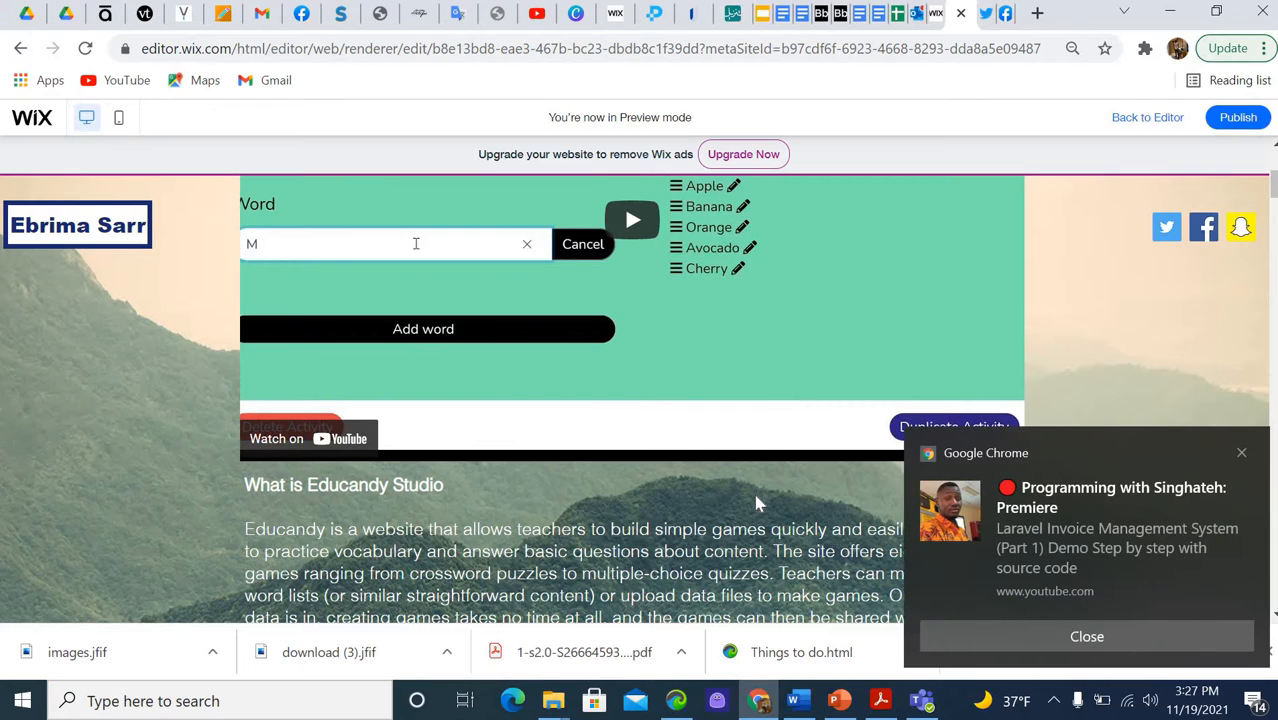
pyautogui.click(1243, 455)
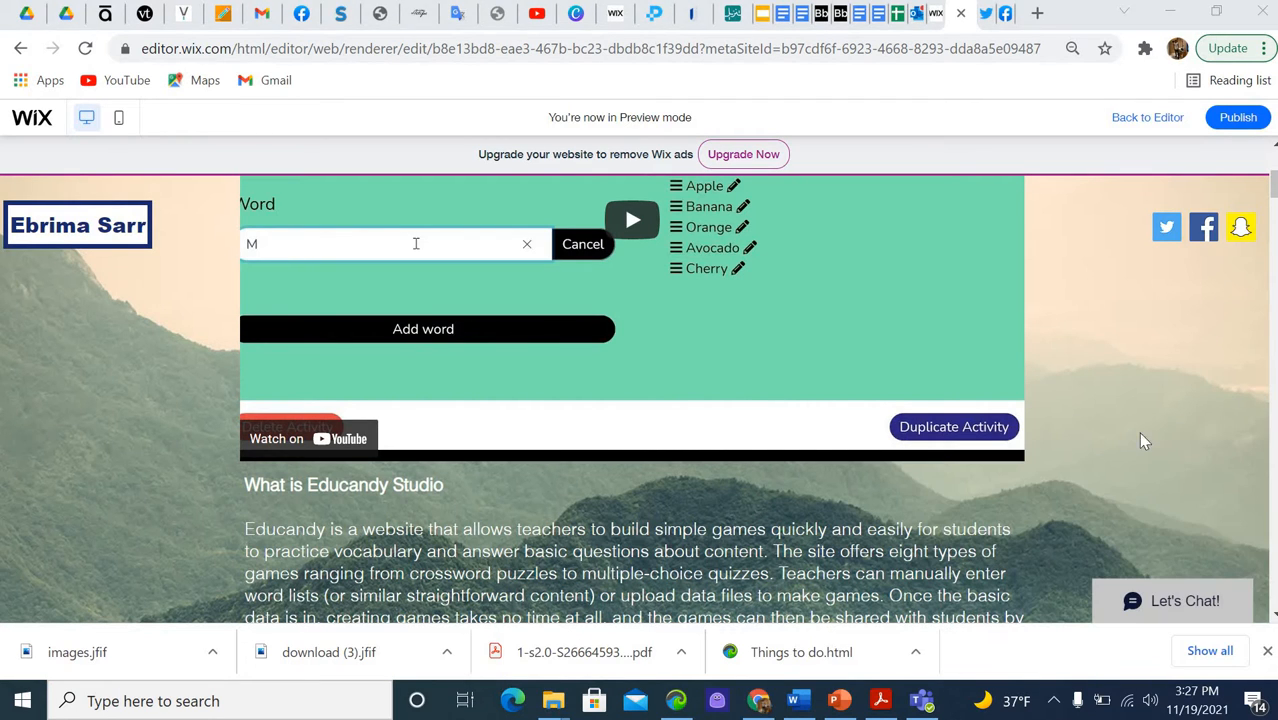
pyautogui.scroll(-3, 645, 383)
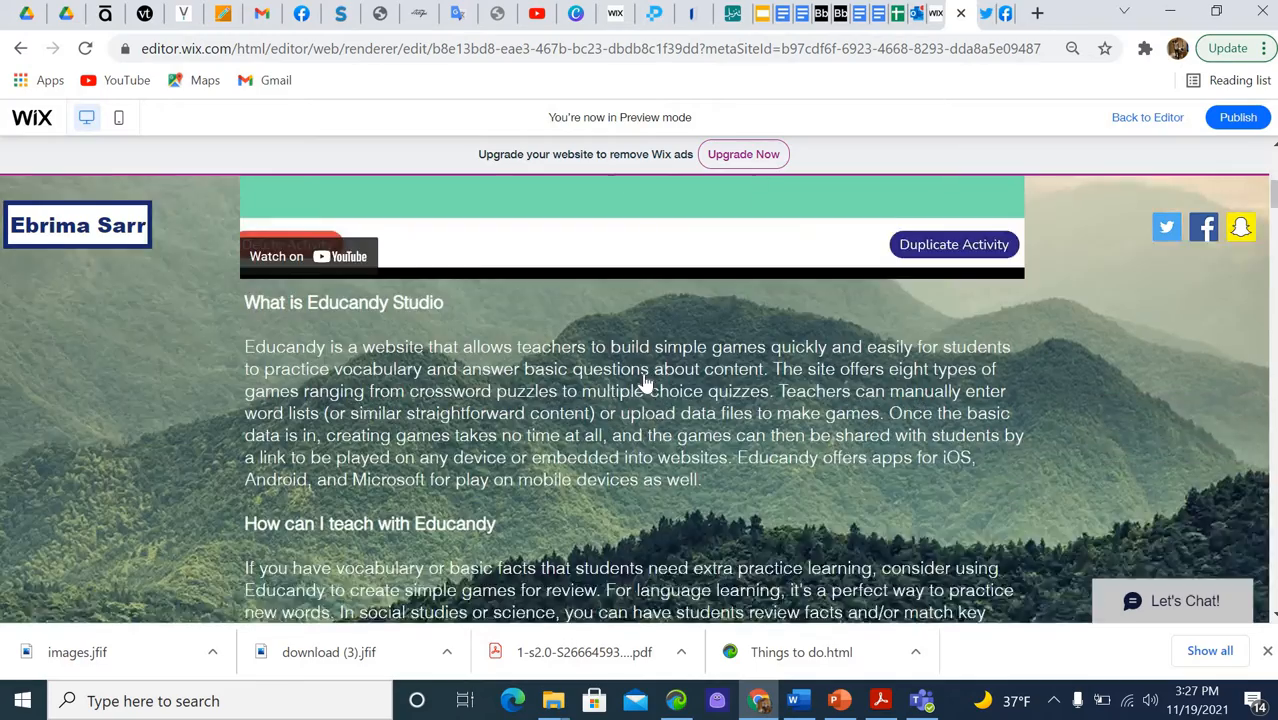
pyautogui.scroll(4, 645, 383)
pyautogui.scroll(-5, 645, 383)
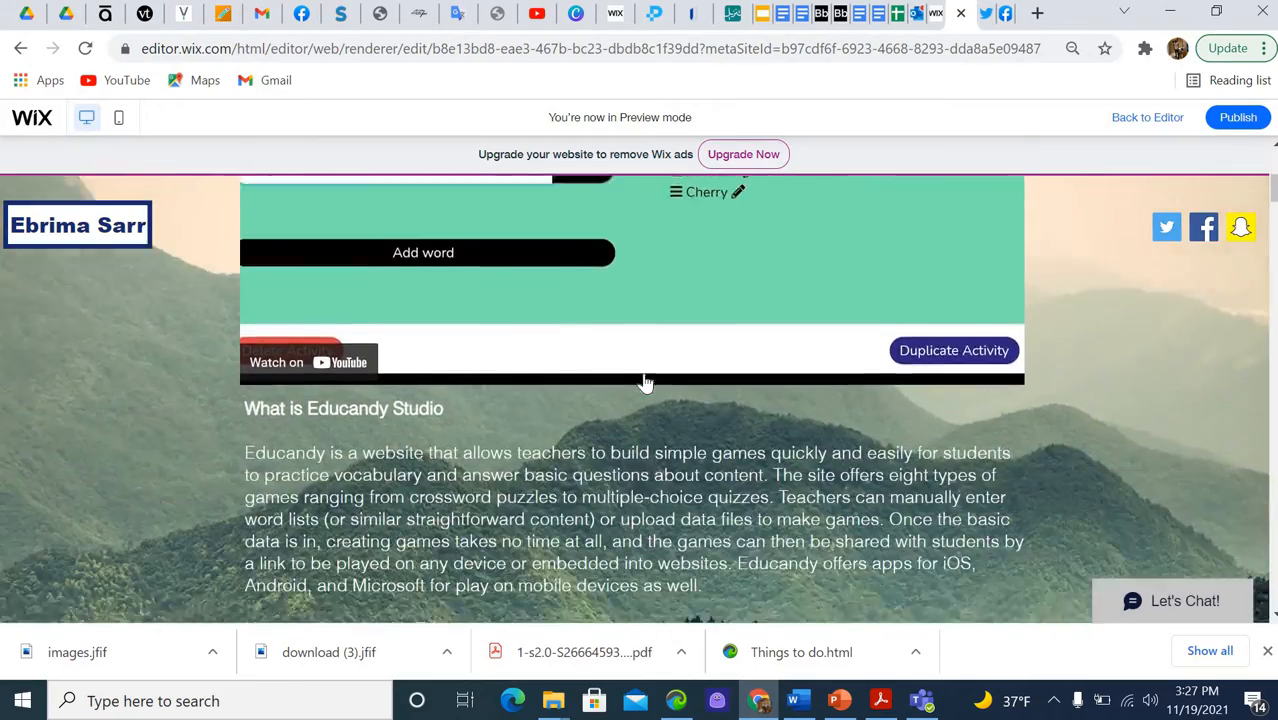
pyautogui.scroll(5, 645, 383)
pyautogui.scroll(-4, 645, 383)
pyautogui.scroll(-6, 645, 383)
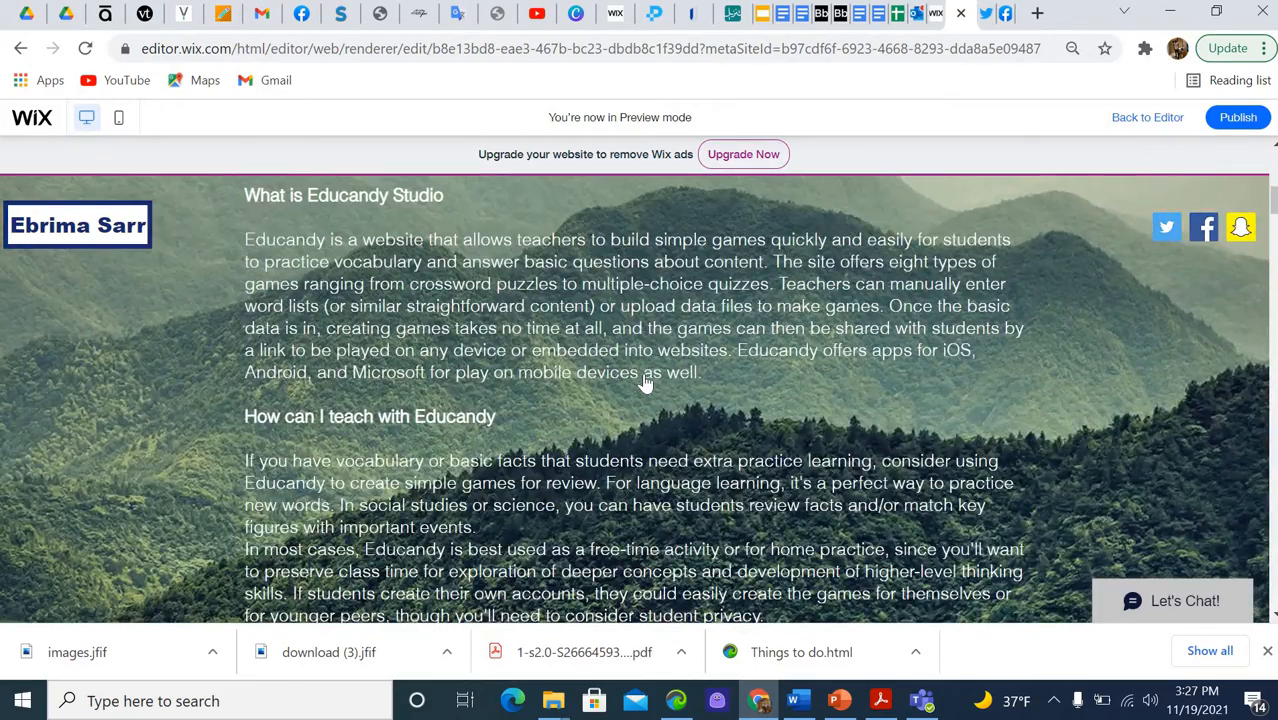
# Examine the 4 Digital Adventure storytelling quest video and its classroom technology text, down to the 3rd Digital Adventure
pyautogui.scroll(-2, 645, 383)
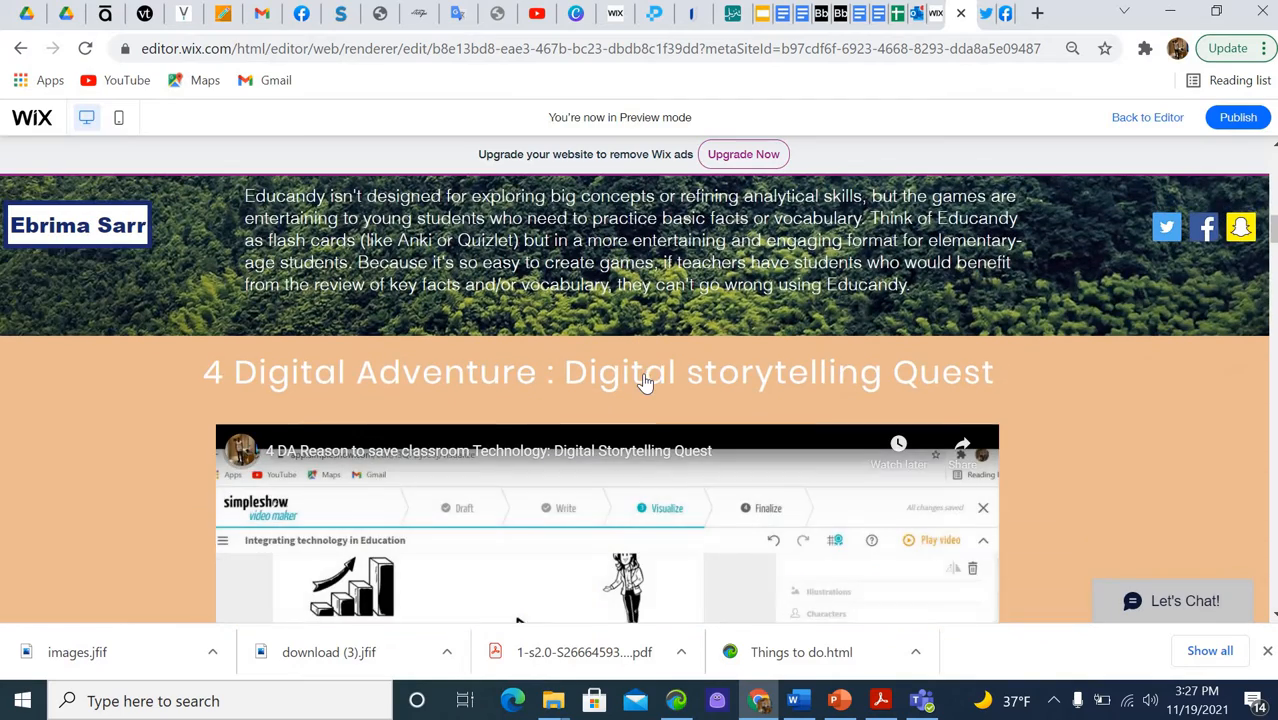
pyautogui.scroll(-2, 645, 383)
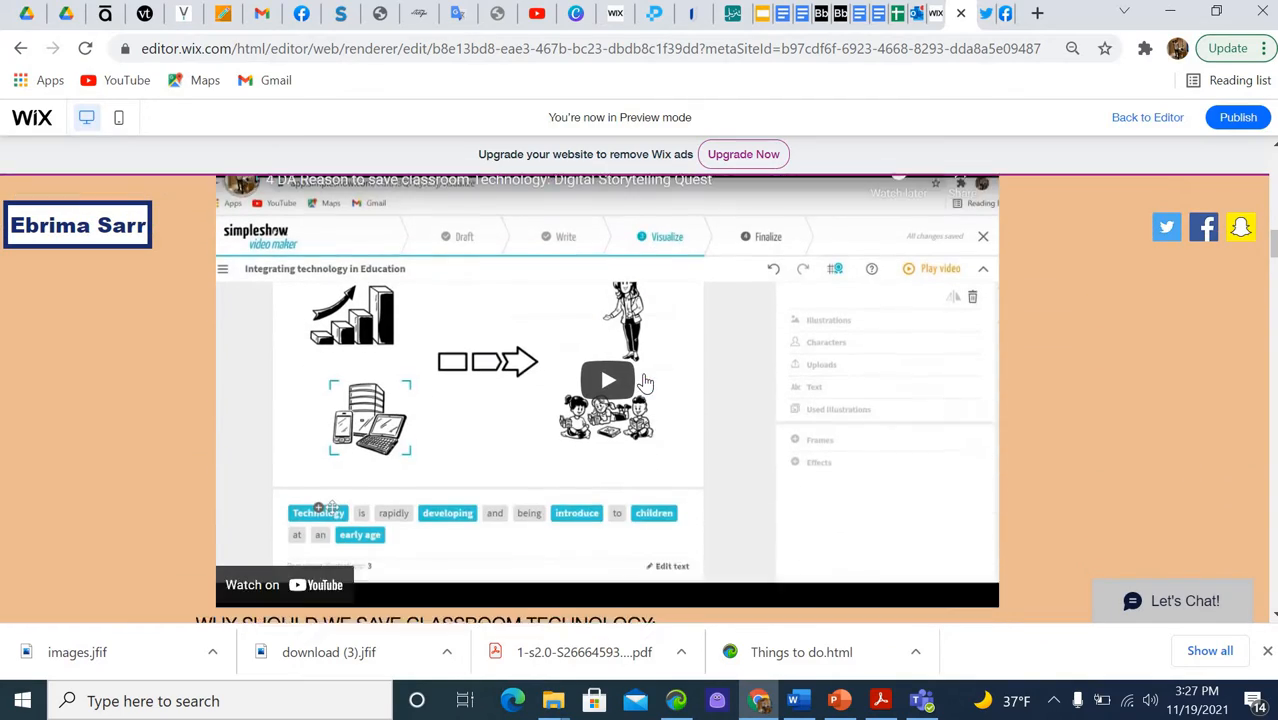
pyautogui.scroll(-8, 645, 383)
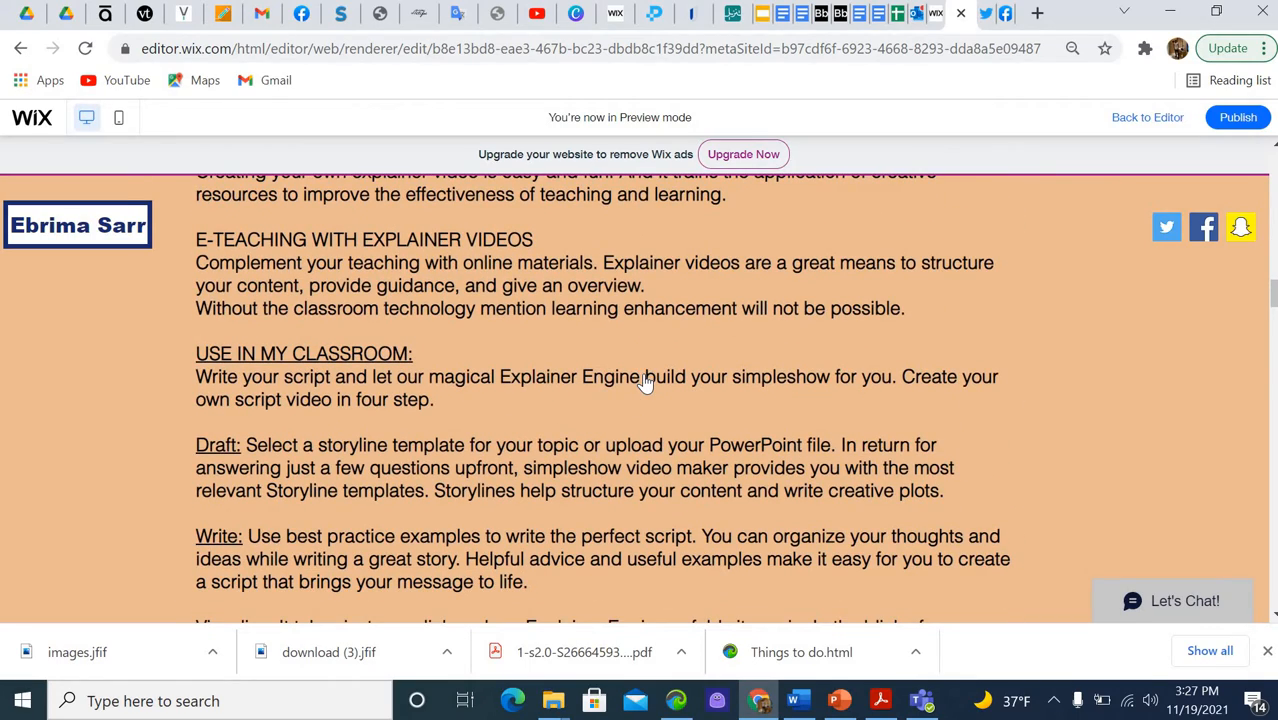
pyautogui.scroll(-8, 645, 383)
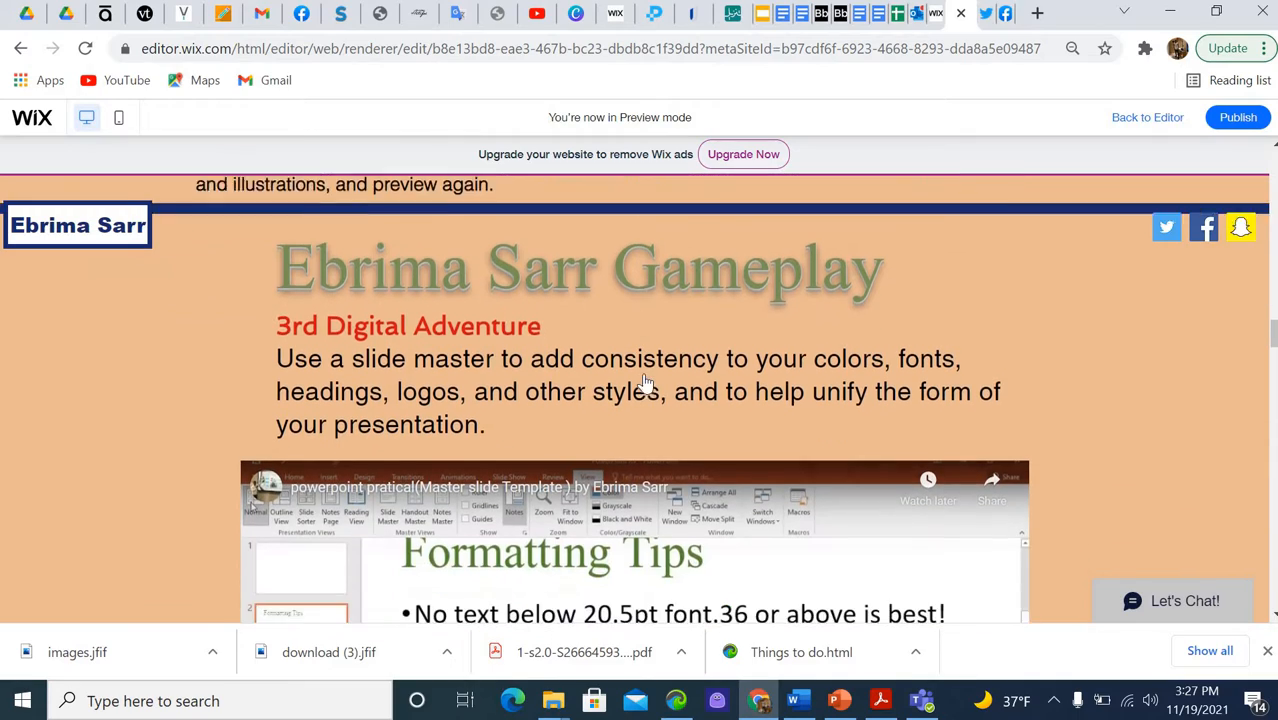
# Examine the rest of the Gameplay Report, from the Slide Master and Voice Thread reports to Forge of Empires, and return to its start
pyautogui.scroll(-2, 645, 383)
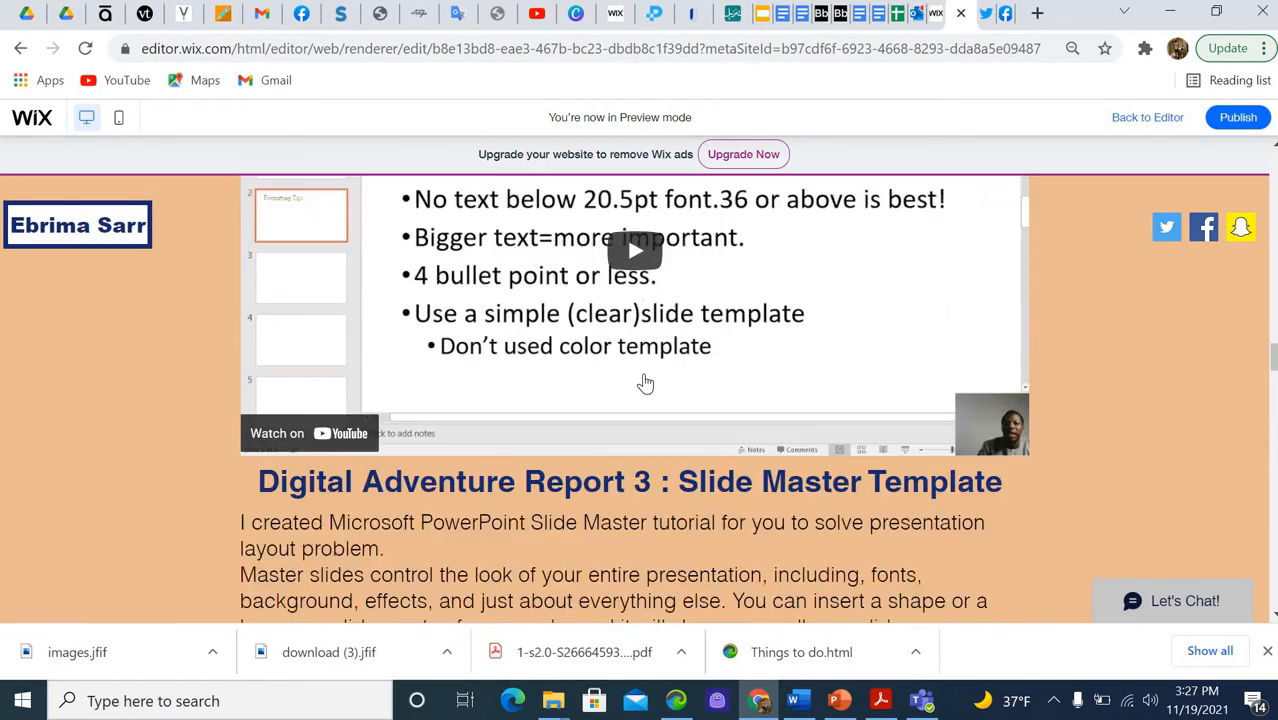
pyautogui.scroll(-12, 645, 383)
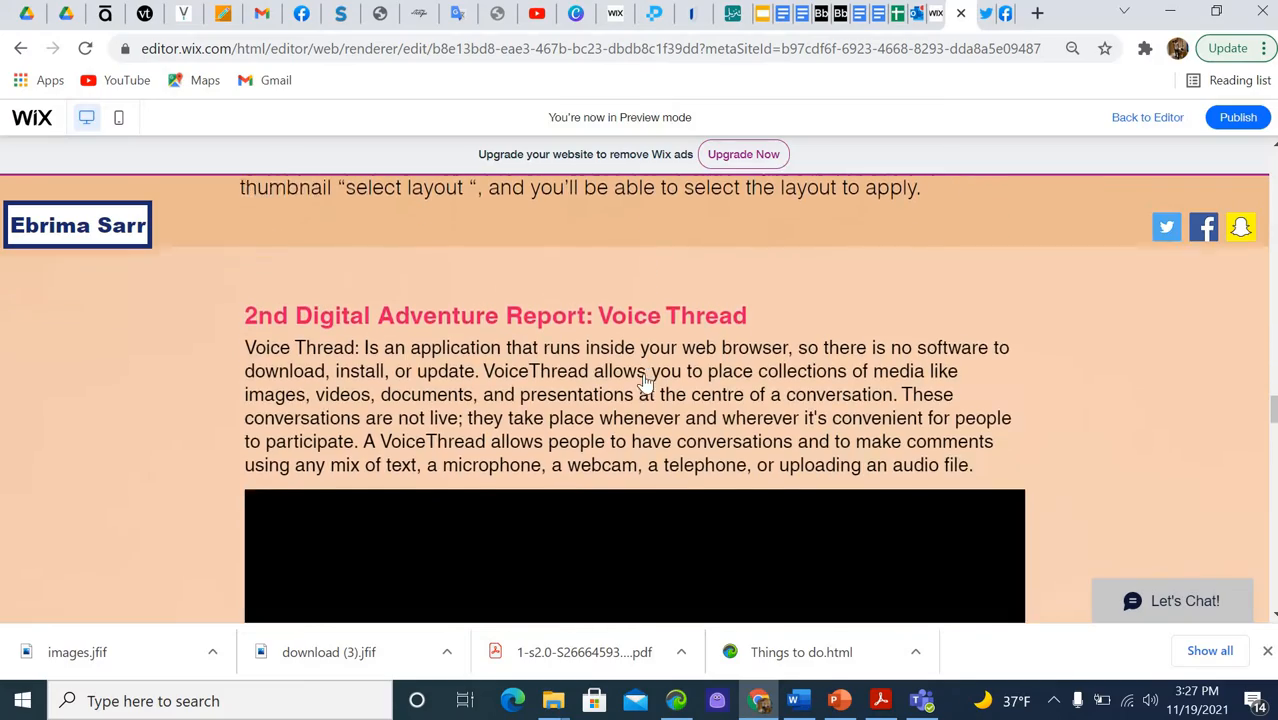
pyautogui.scroll(-9, 645, 383)
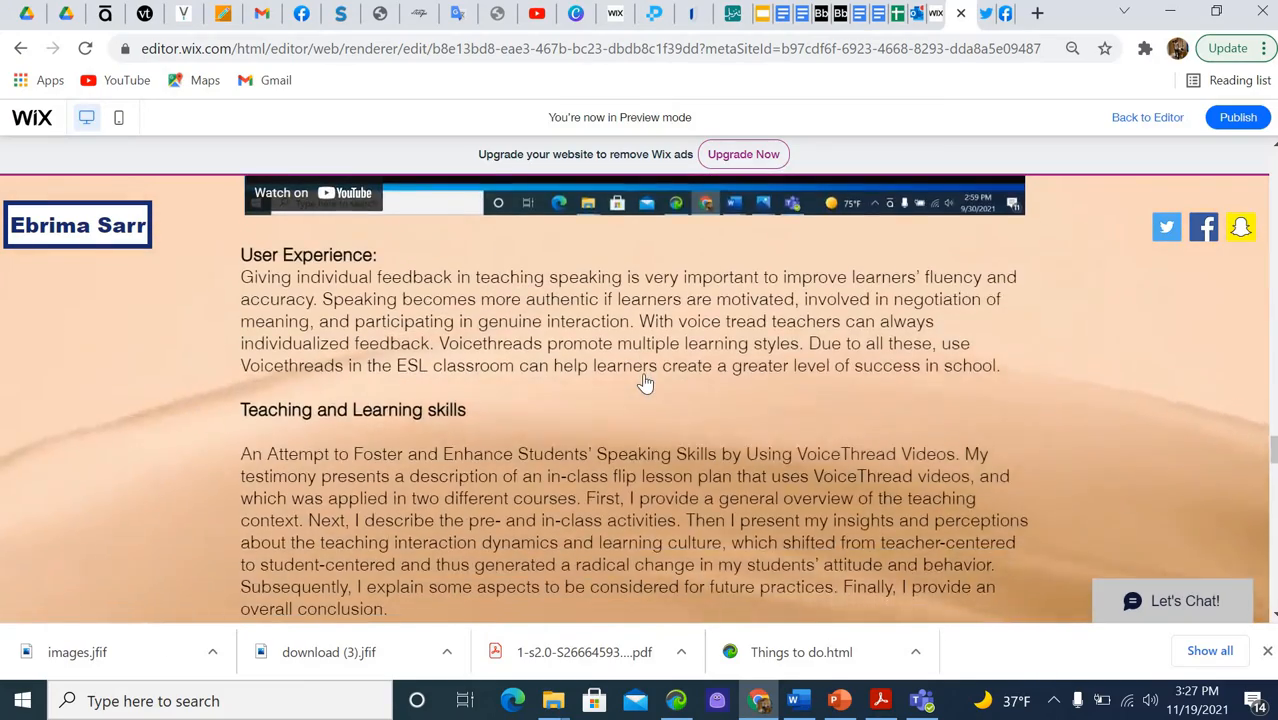
pyautogui.scroll(-12, 645, 383)
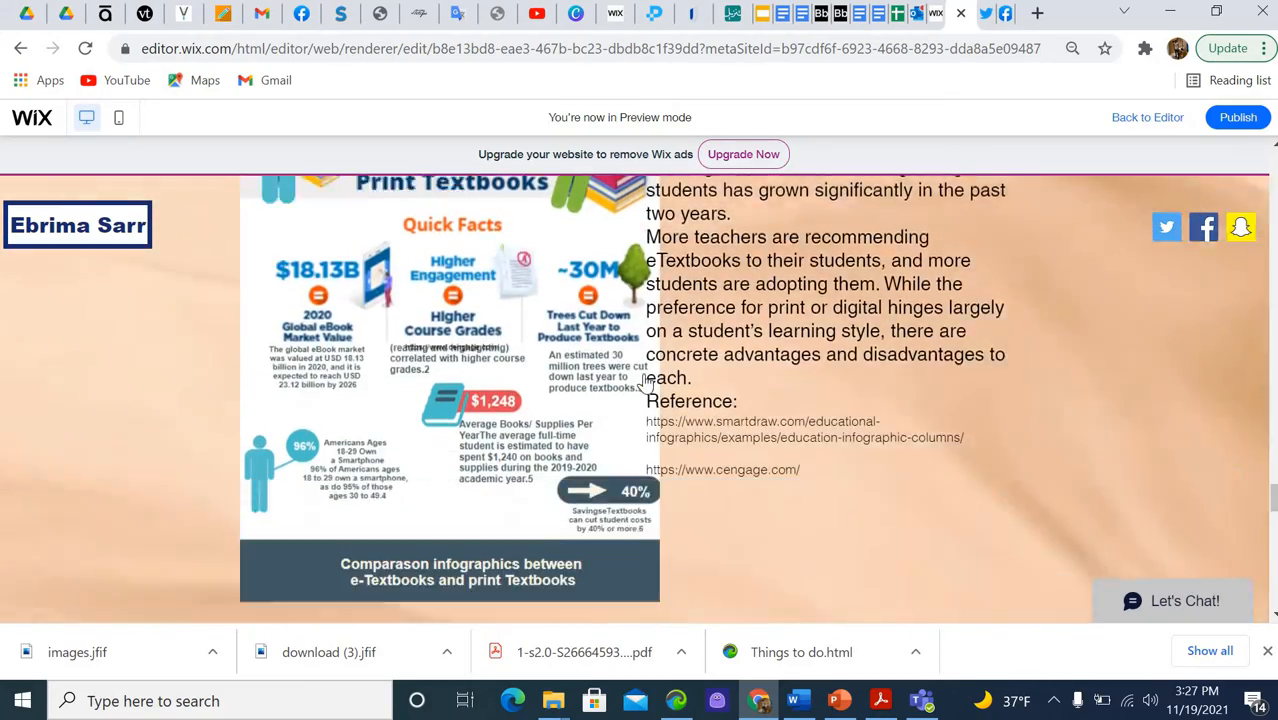
pyautogui.scroll(-13, 645, 383)
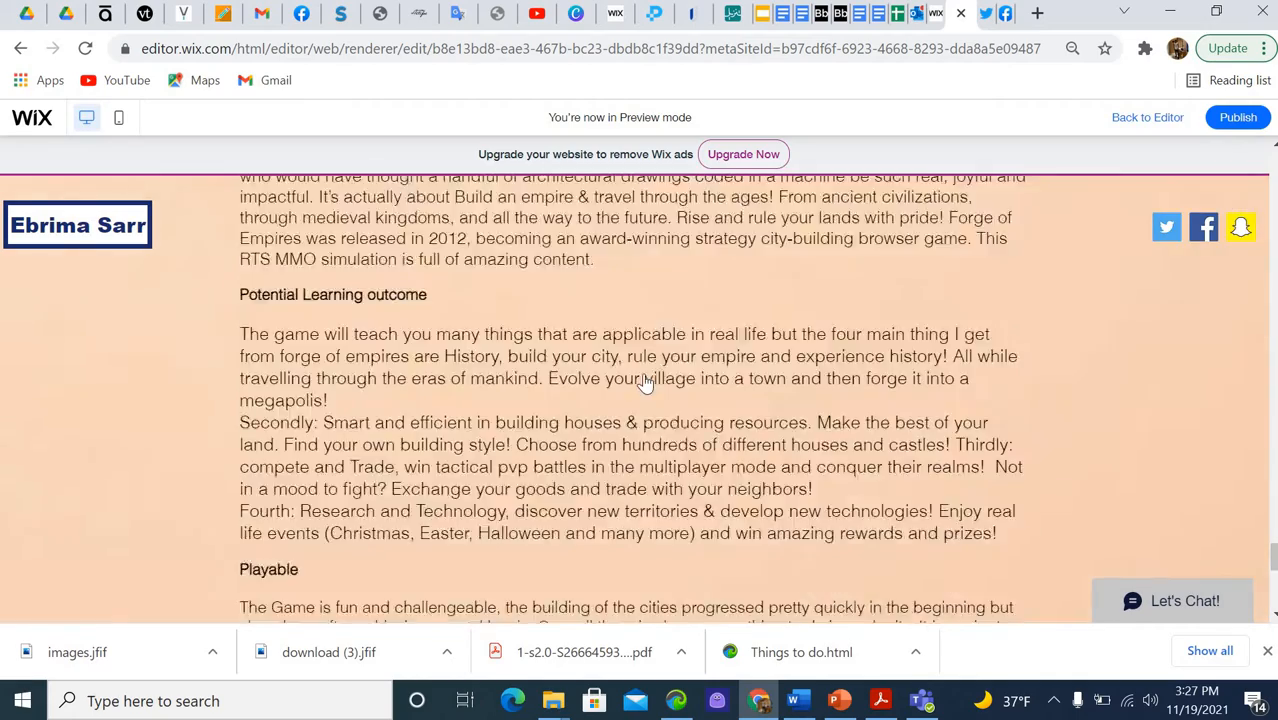
pyautogui.scroll(-8, 645, 383)
pyautogui.scroll(20, 645, 383)
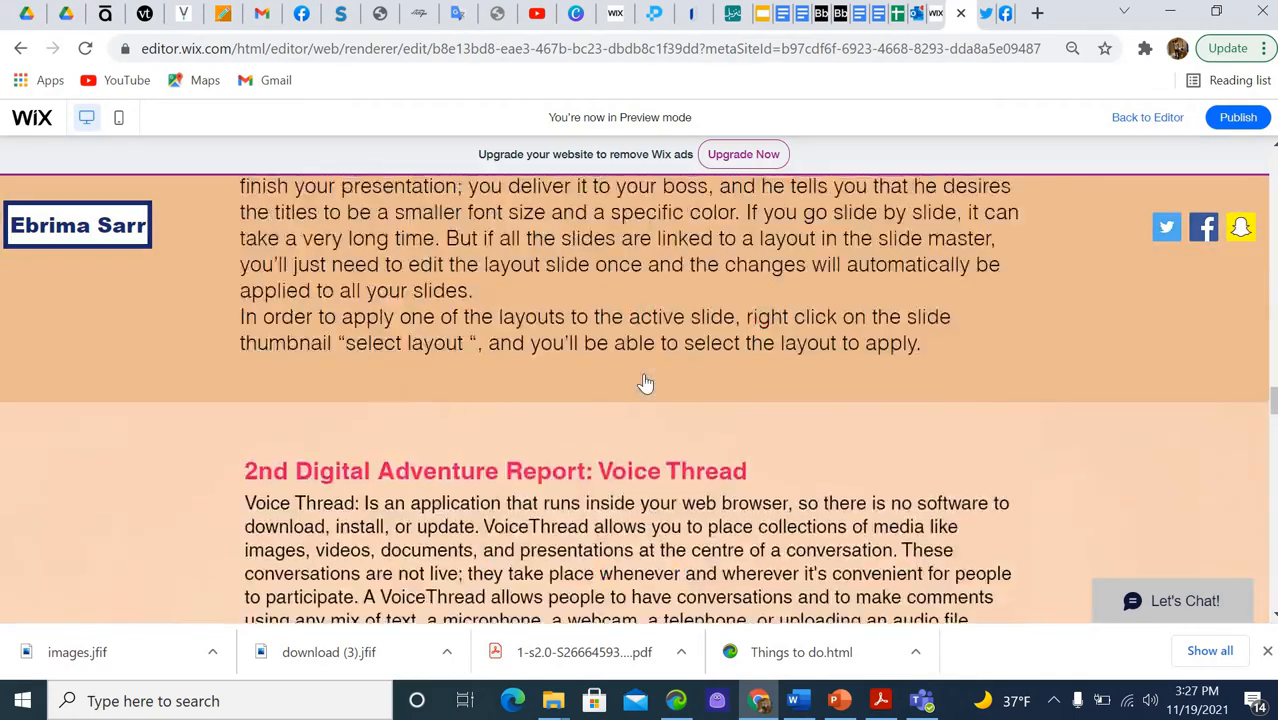
pyautogui.scroll(15, 645, 383)
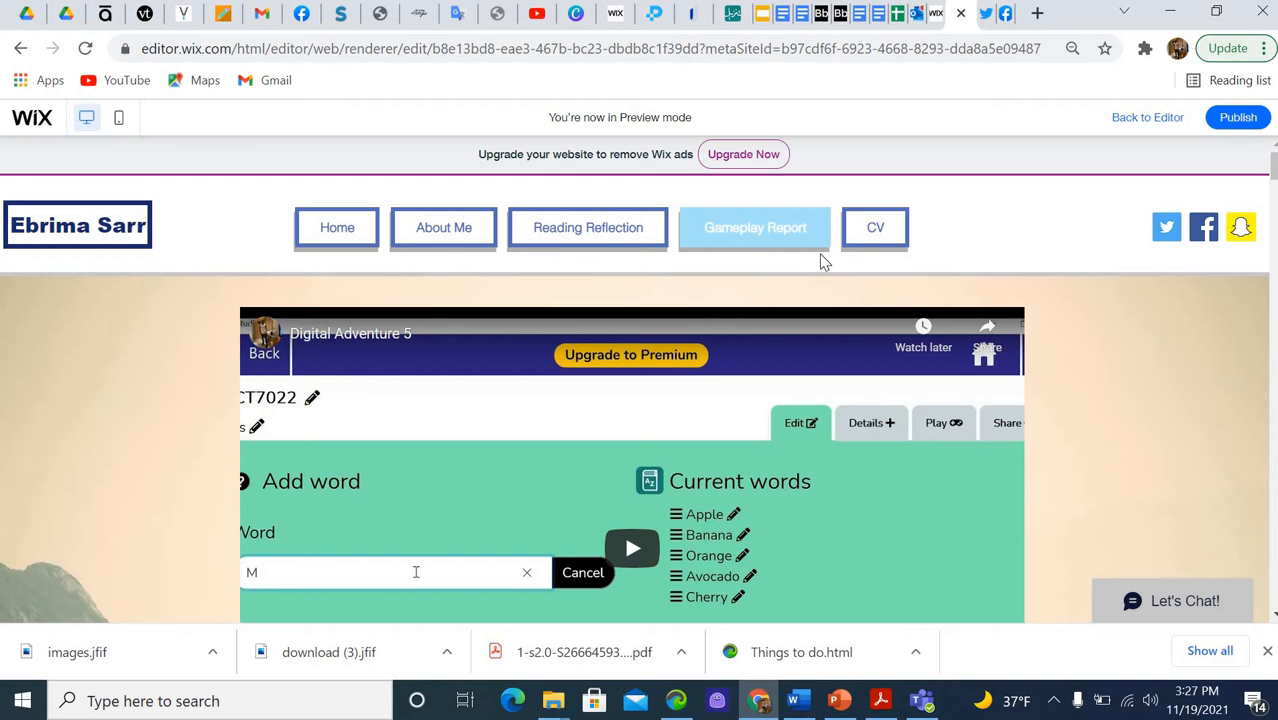
# Open the CV page and read its education, appointments and professional skills down to the Contact Us form, then return to its start
pyautogui.moveTo(877, 230)
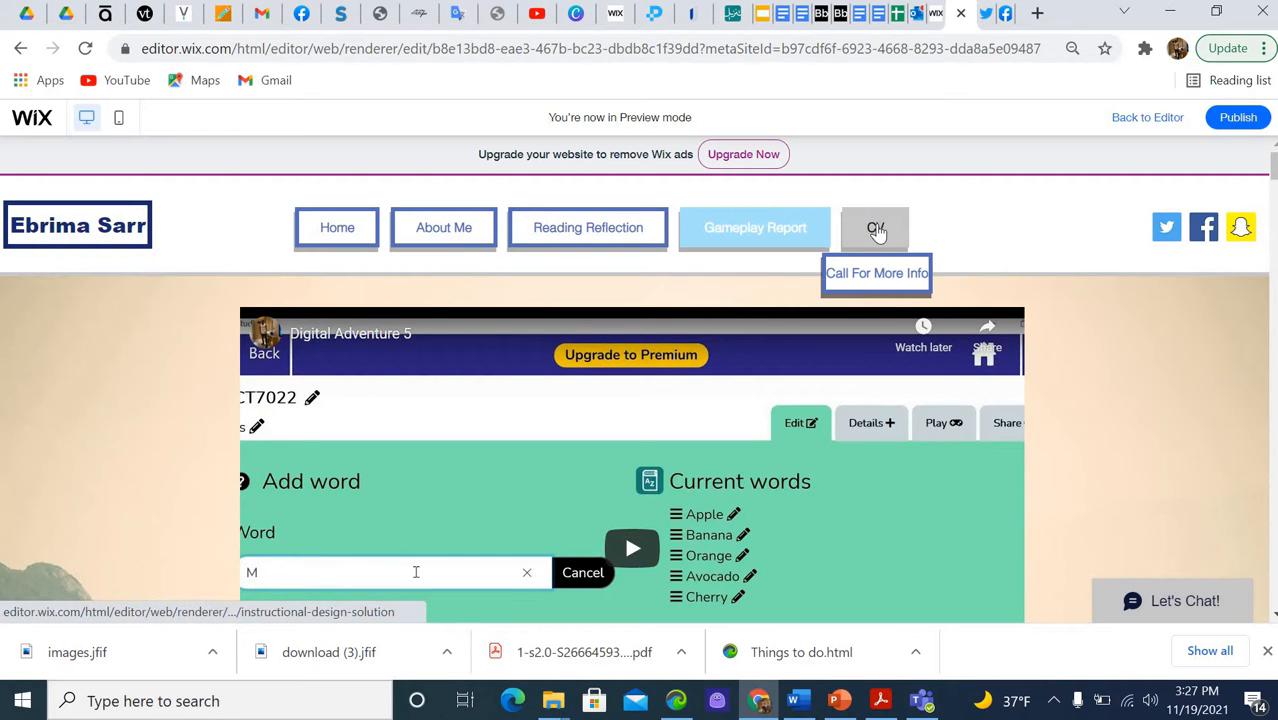
pyautogui.click(877, 230)
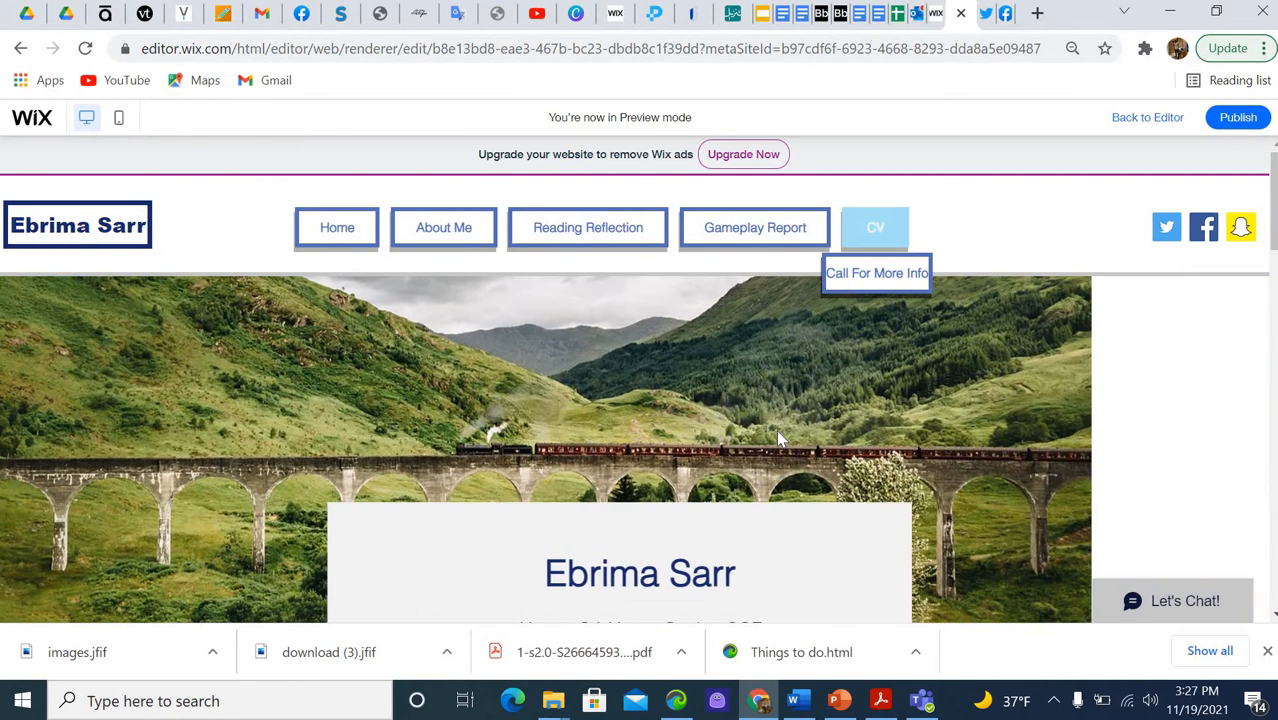
pyautogui.scroll(-1, 780, 440)
pyautogui.scroll(-5, 779, 437)
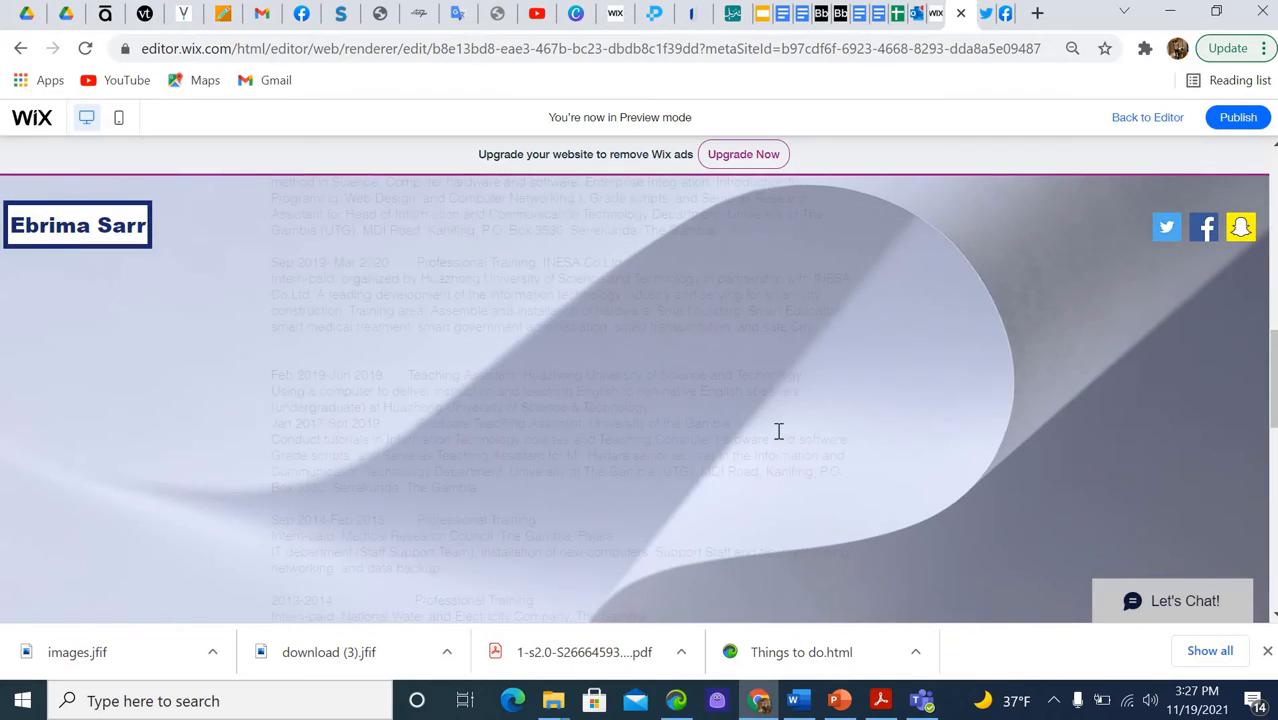
pyautogui.scroll(6, 795, 472)
pyautogui.scroll(-2, 795, 472)
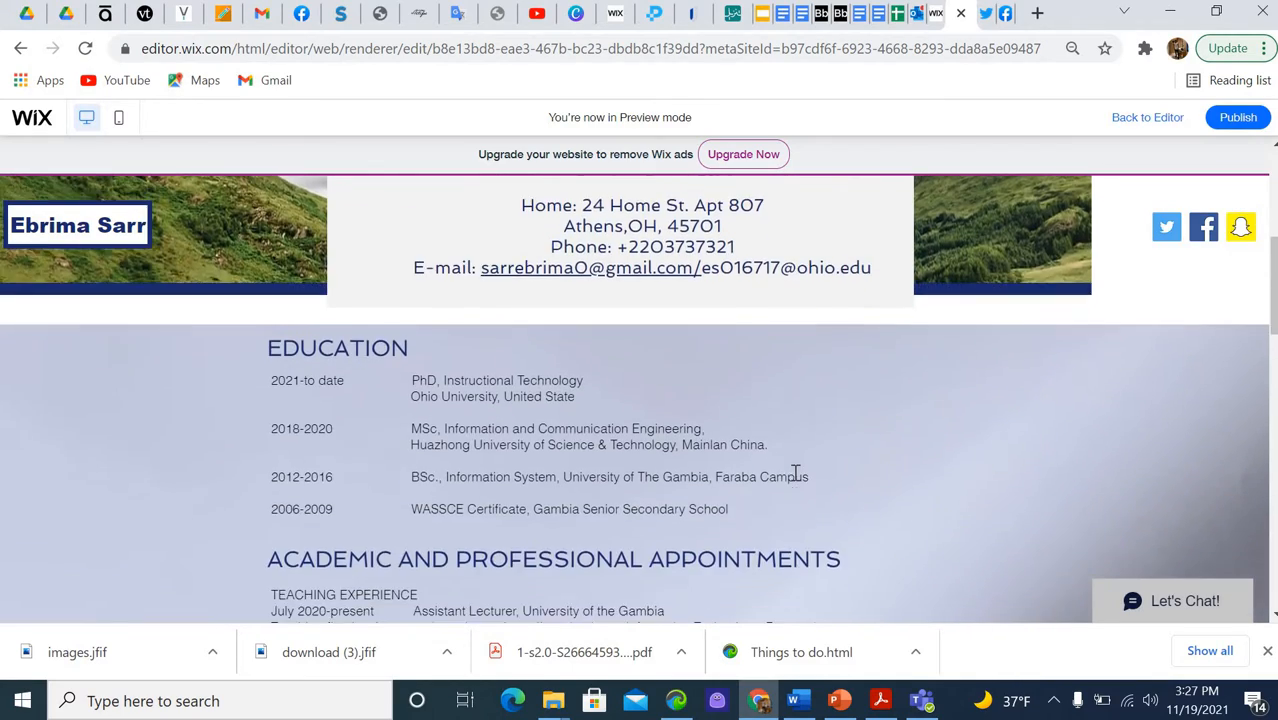
pyautogui.scroll(-10, 795, 472)
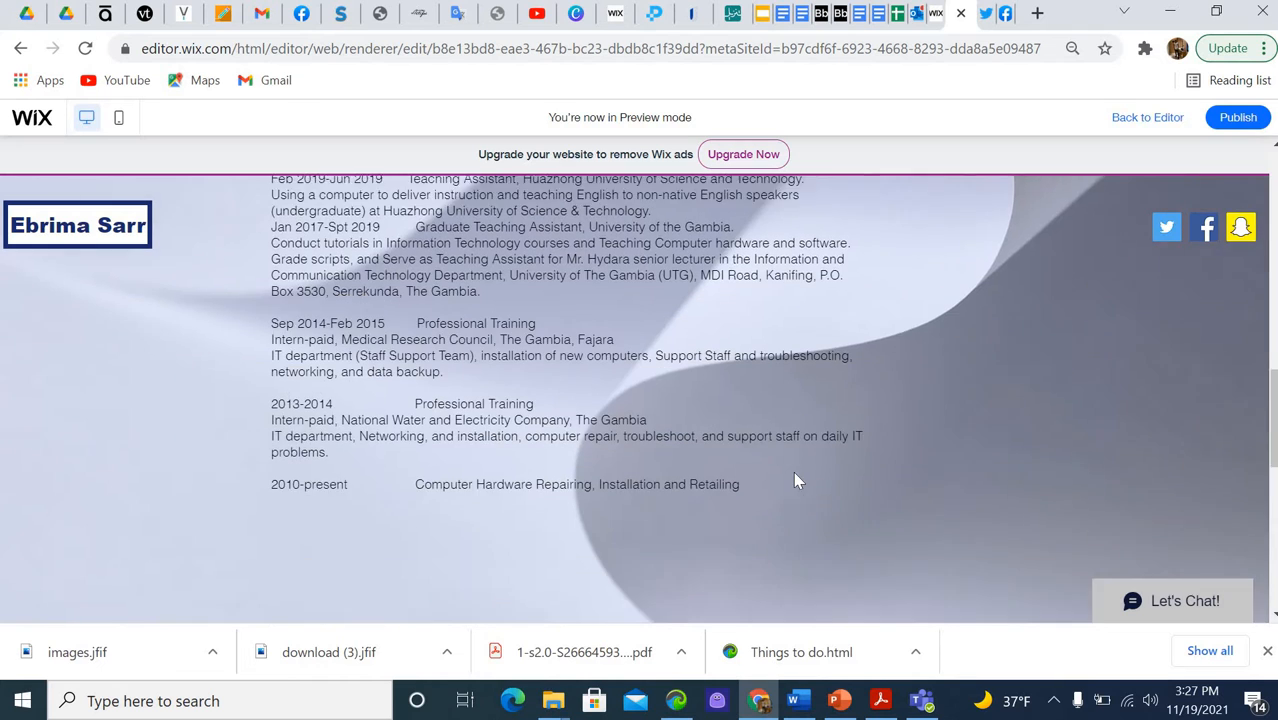
pyautogui.scroll(-2, 794, 473)
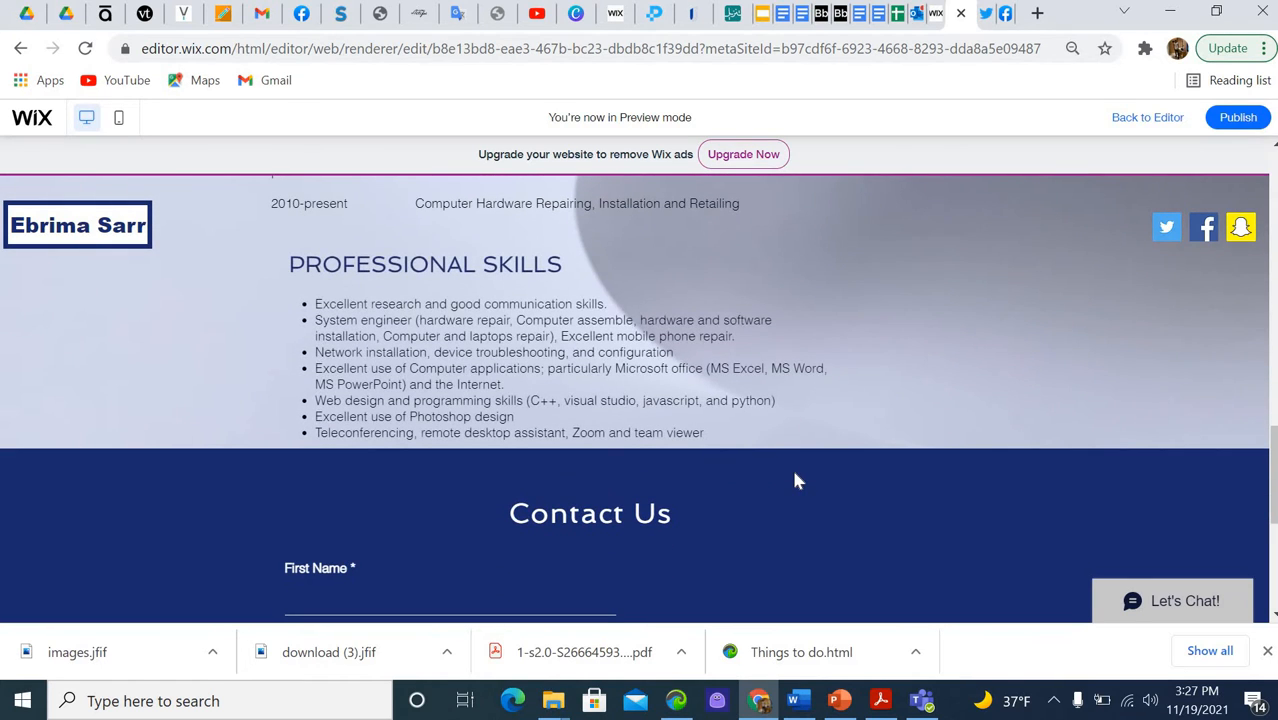
pyautogui.scroll(-4, 795, 481)
pyautogui.scroll(8, 795, 481)
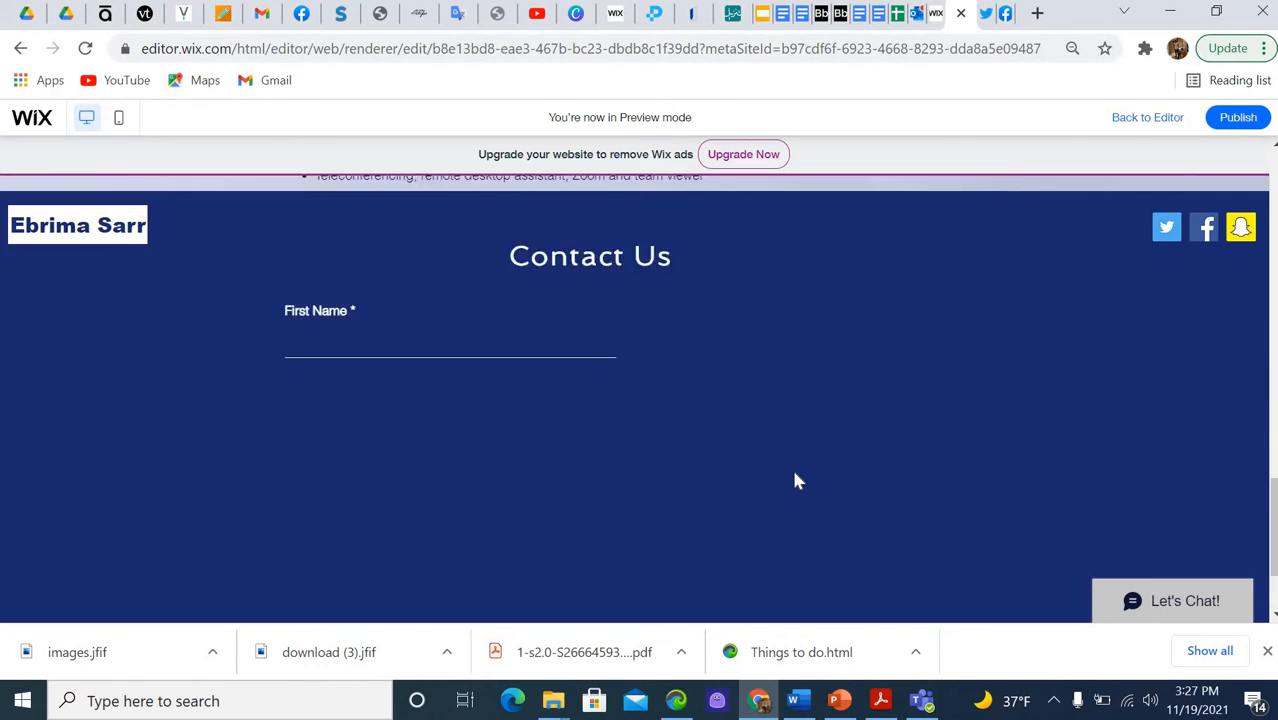
pyautogui.scroll(15, 795, 481)
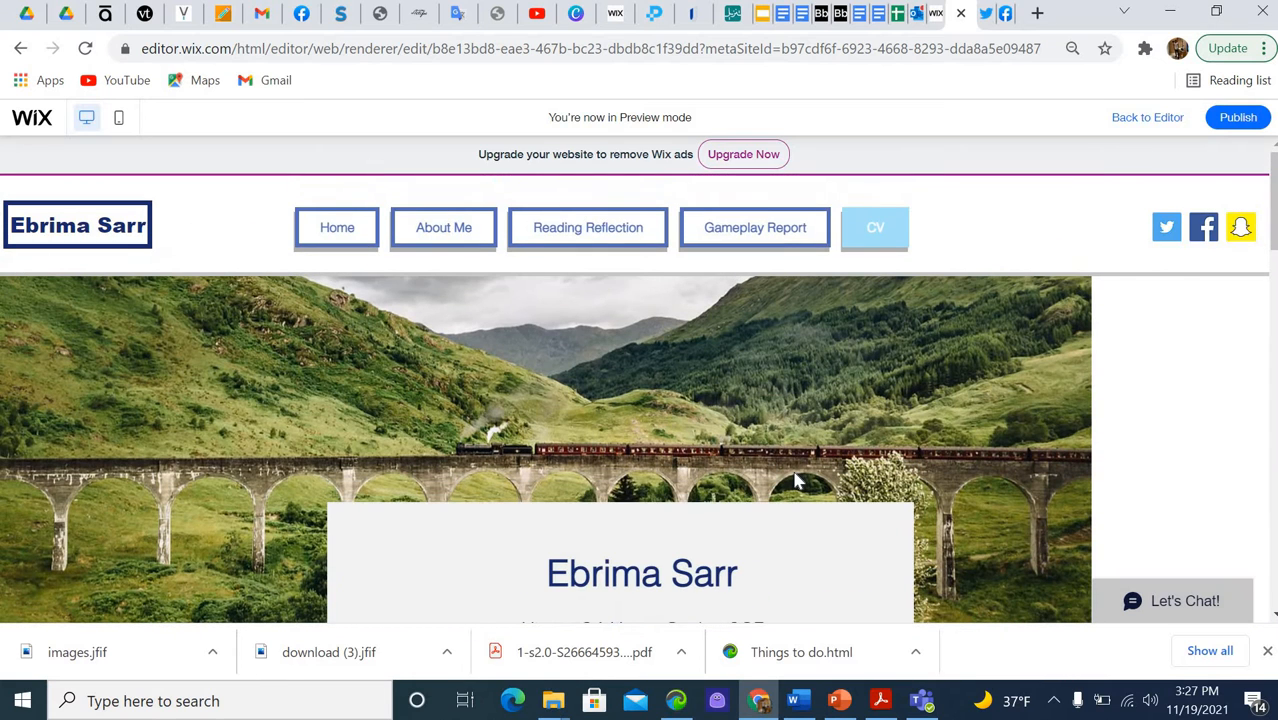
# Test the CV page's Call For More Info link and dismiss the browser's call window
pyautogui.moveTo(863, 243)
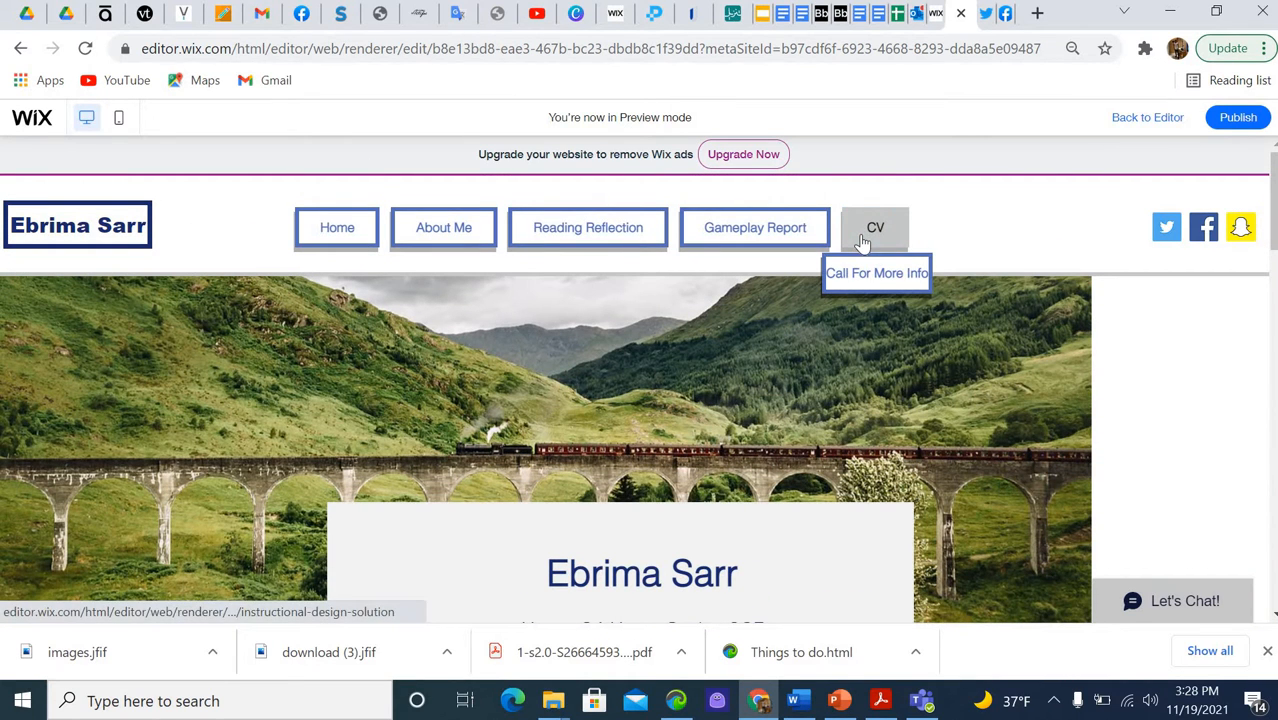
pyautogui.click(875, 285)
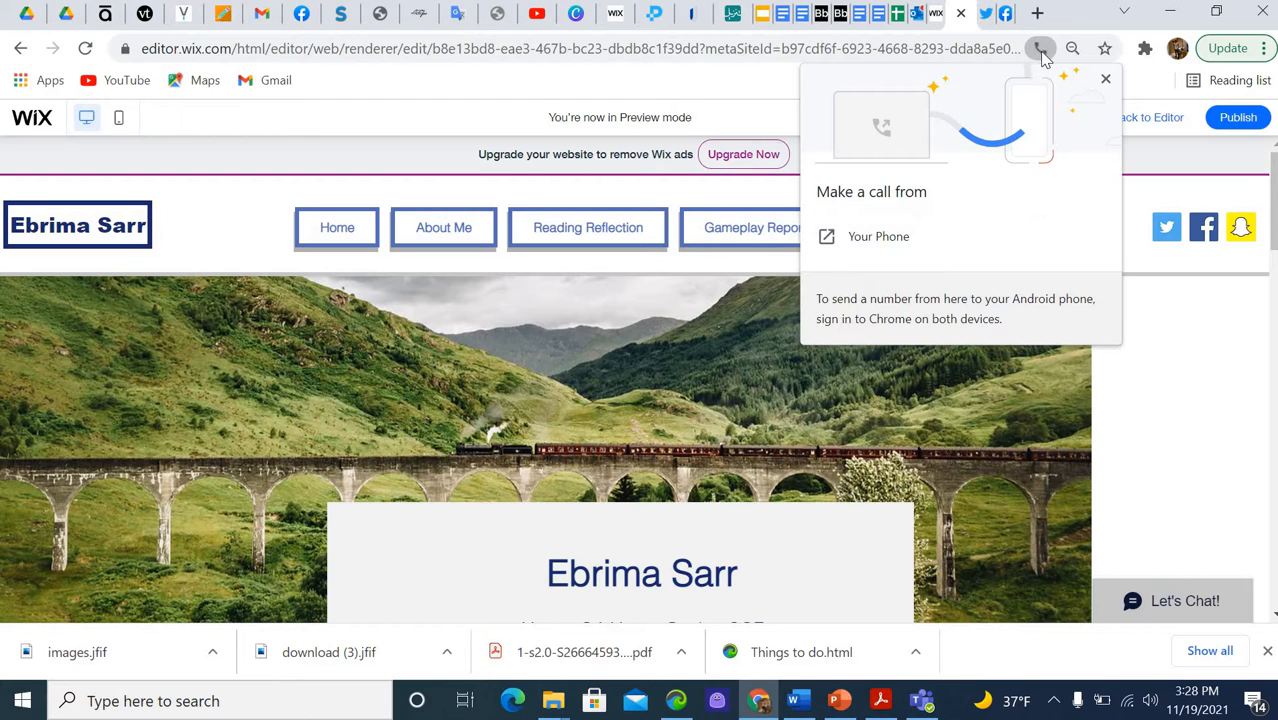
pyautogui.click(1108, 80)
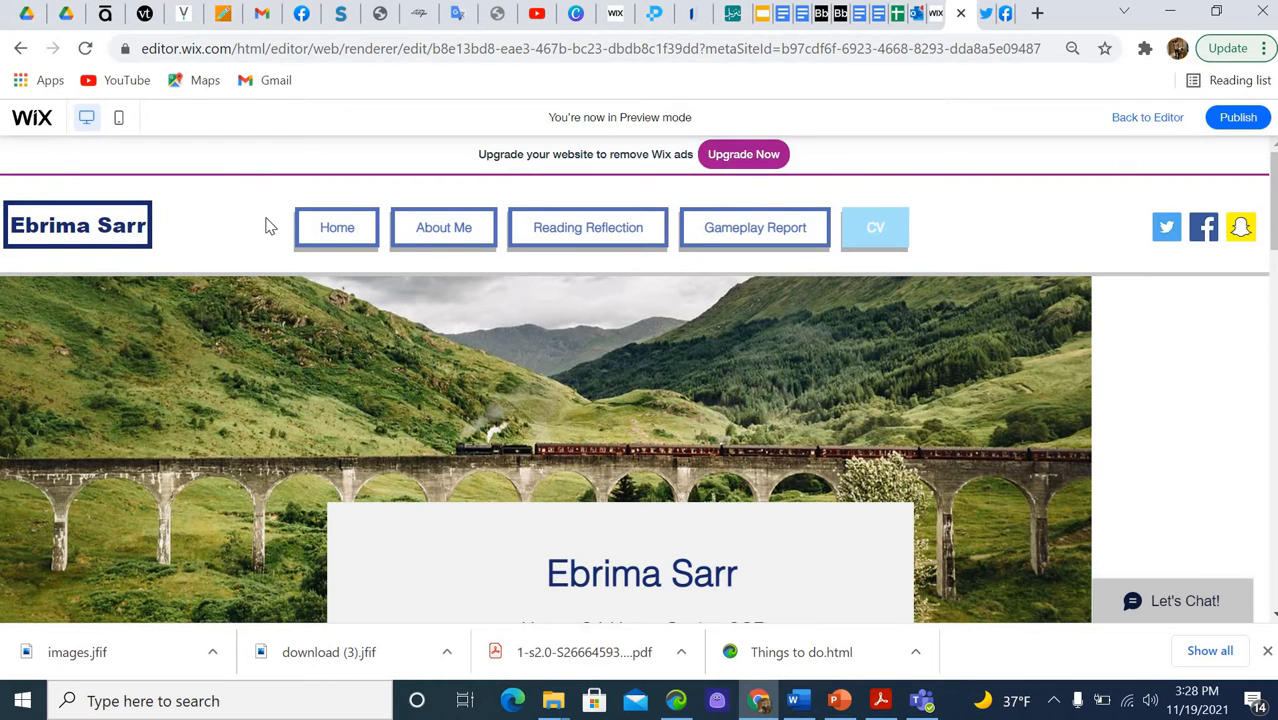
# Revisit the Reading Reflection page from the home page, and go back home through the site title
pyautogui.click(120, 238)
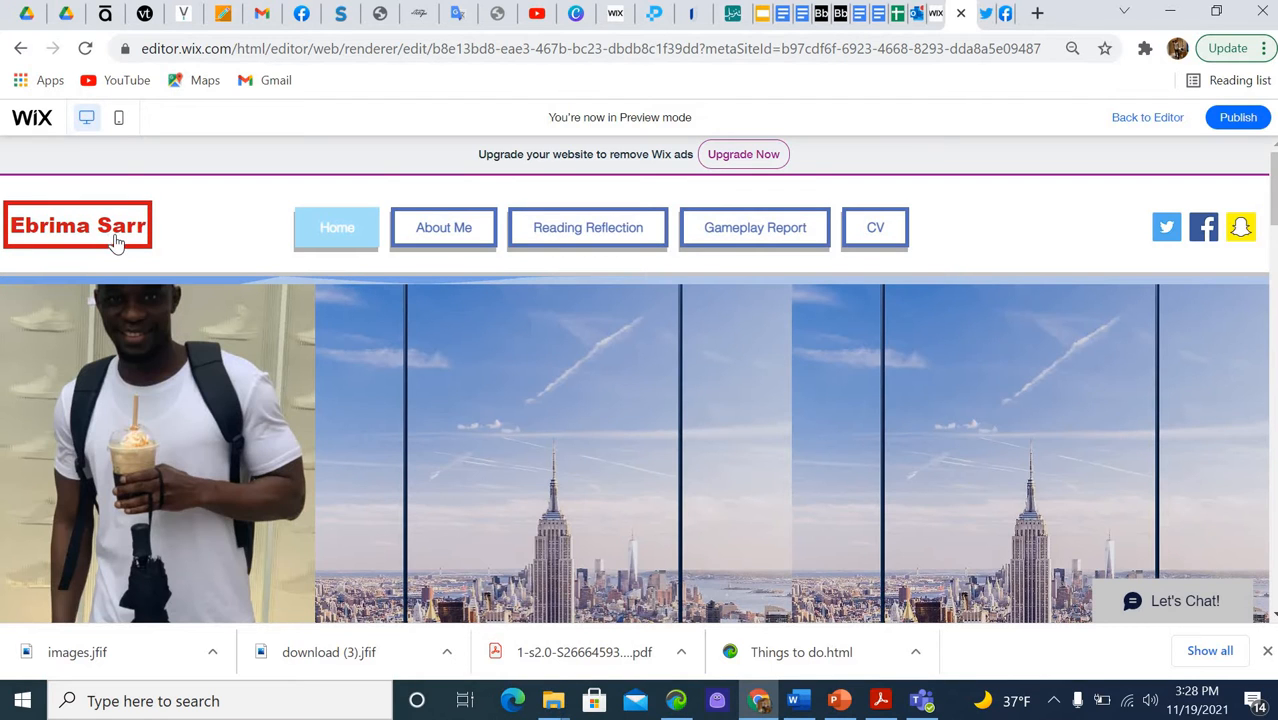
pyautogui.click(585, 227)
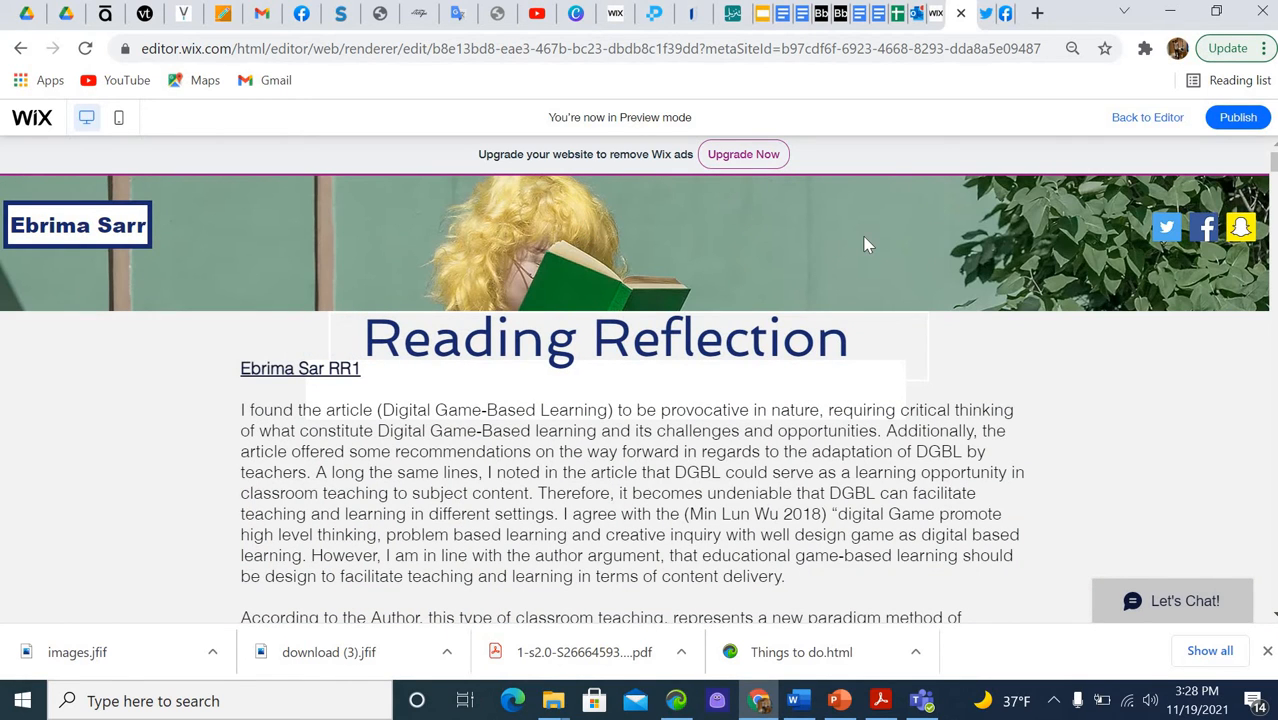
pyautogui.scroll(-2, 867, 245)
pyautogui.scroll(2, 867, 245)
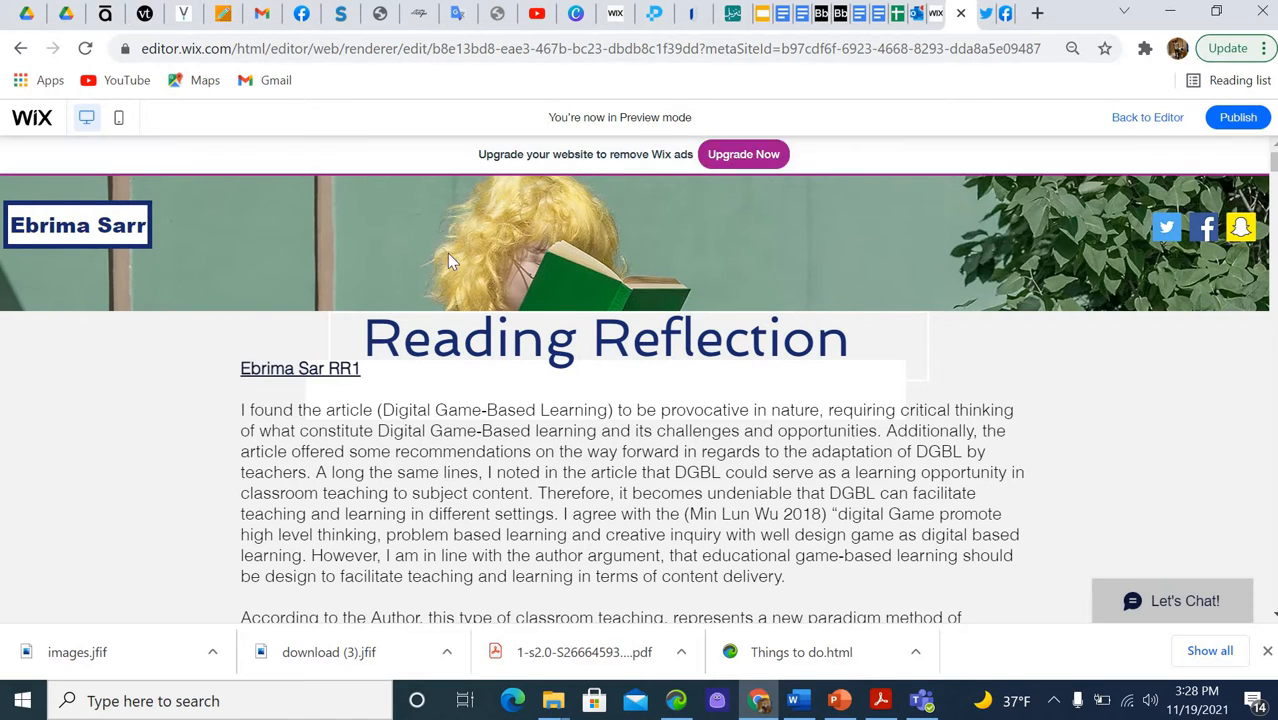
pyautogui.click(100, 231)
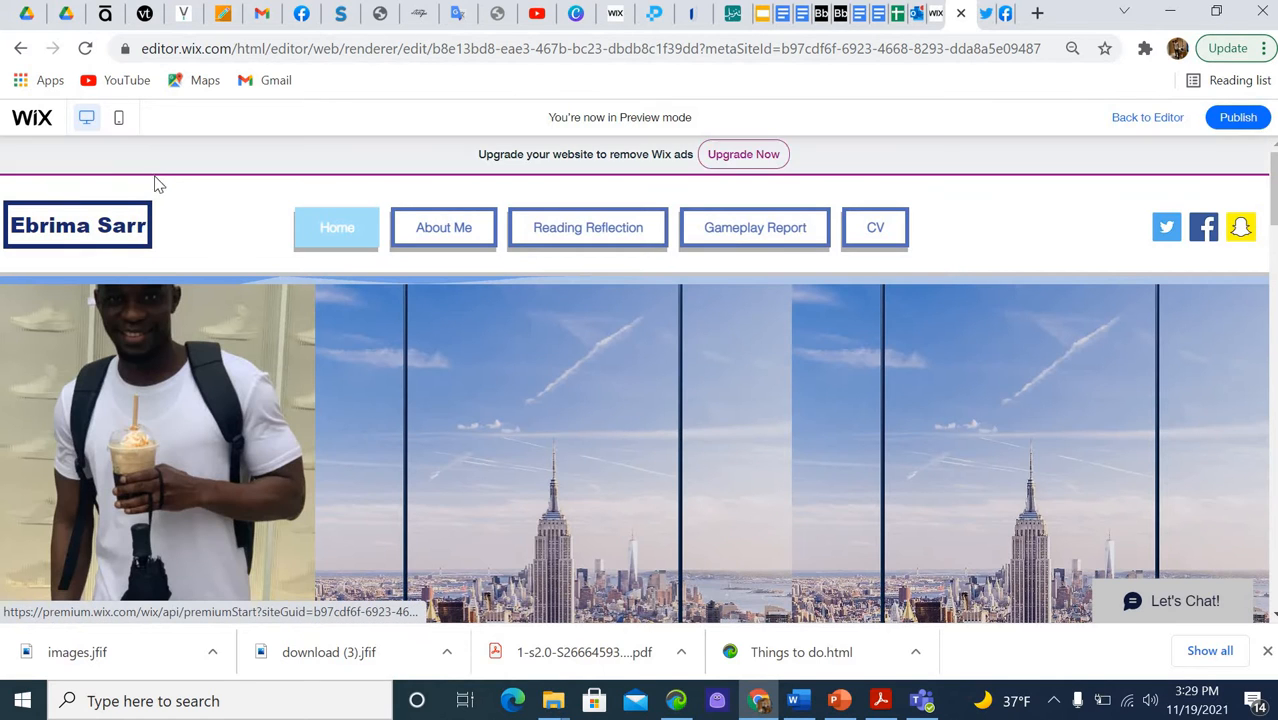
# Switch the preview to the mobile layout and check its navigation menu, including the CV submenu, closing it again
pyautogui.click(120, 120)
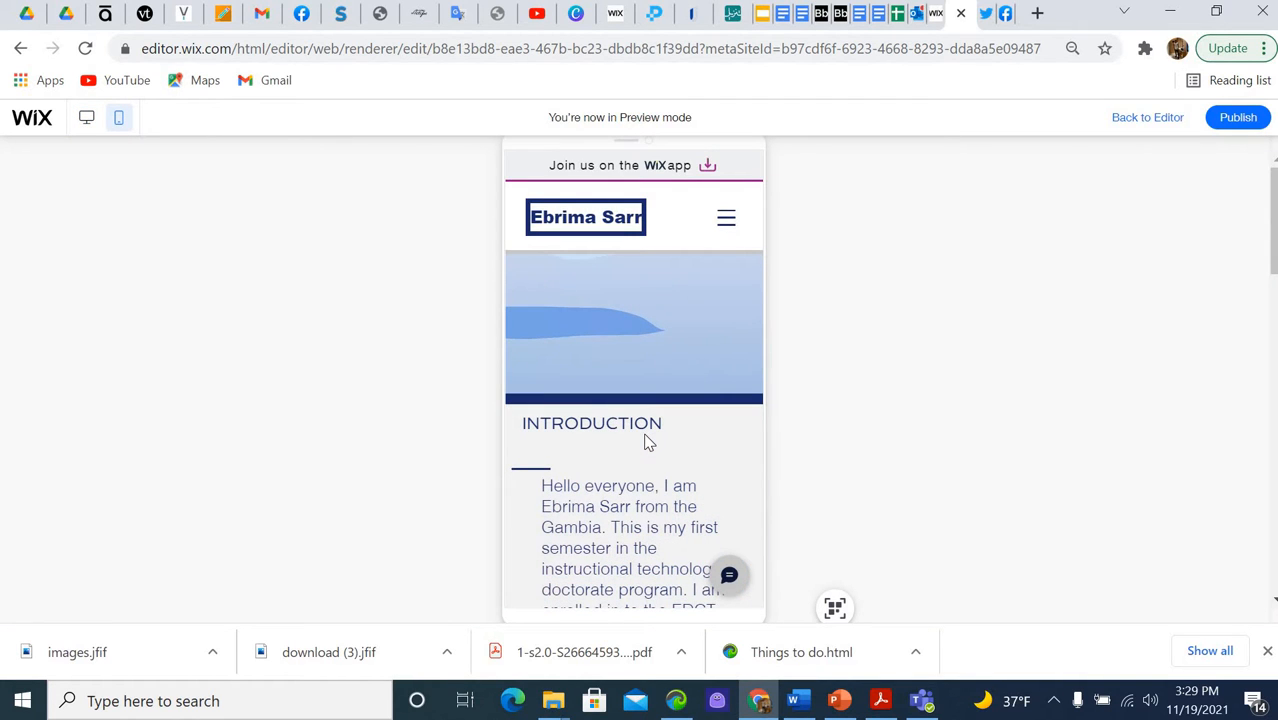
pyautogui.click(728, 224)
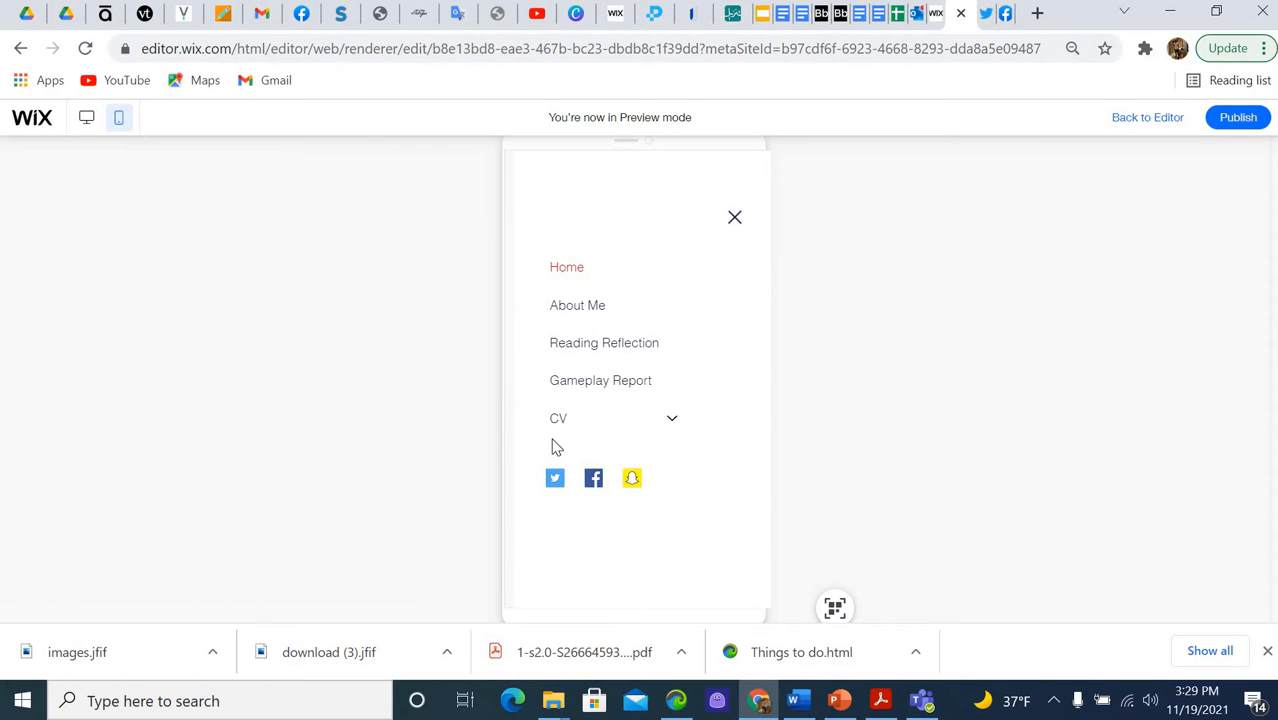
pyautogui.click(677, 424)
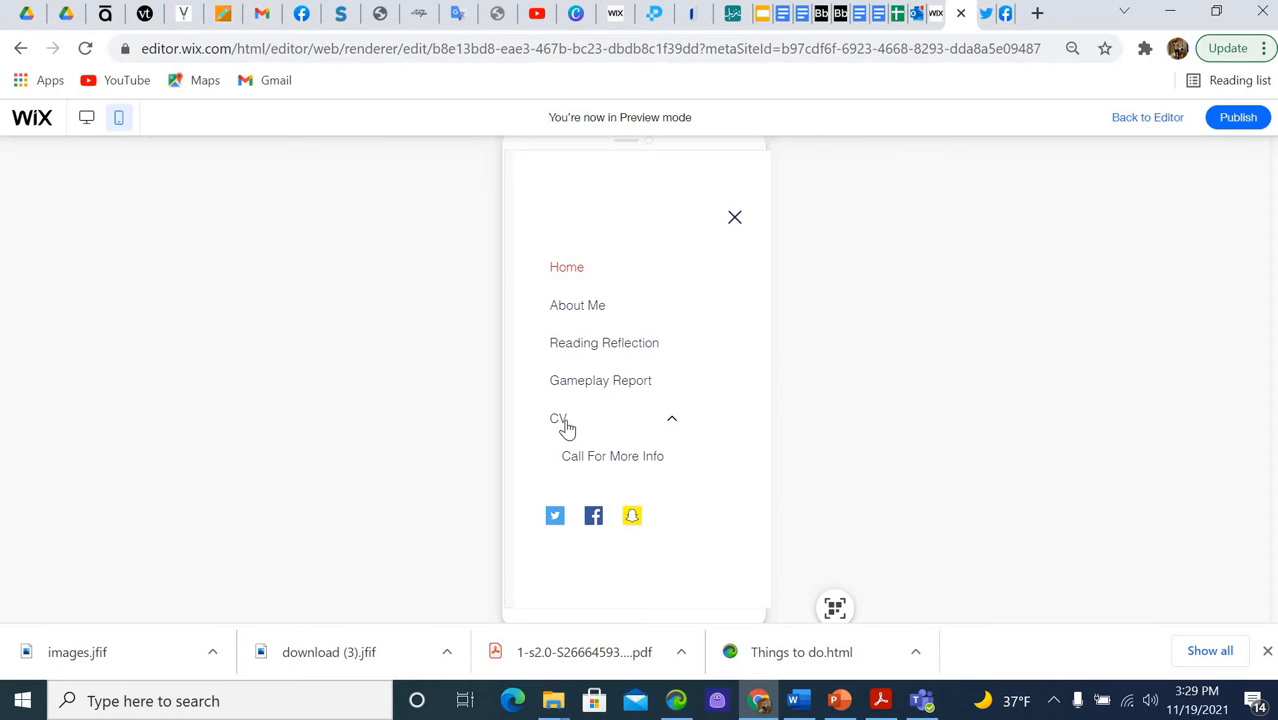
pyautogui.click(673, 424)
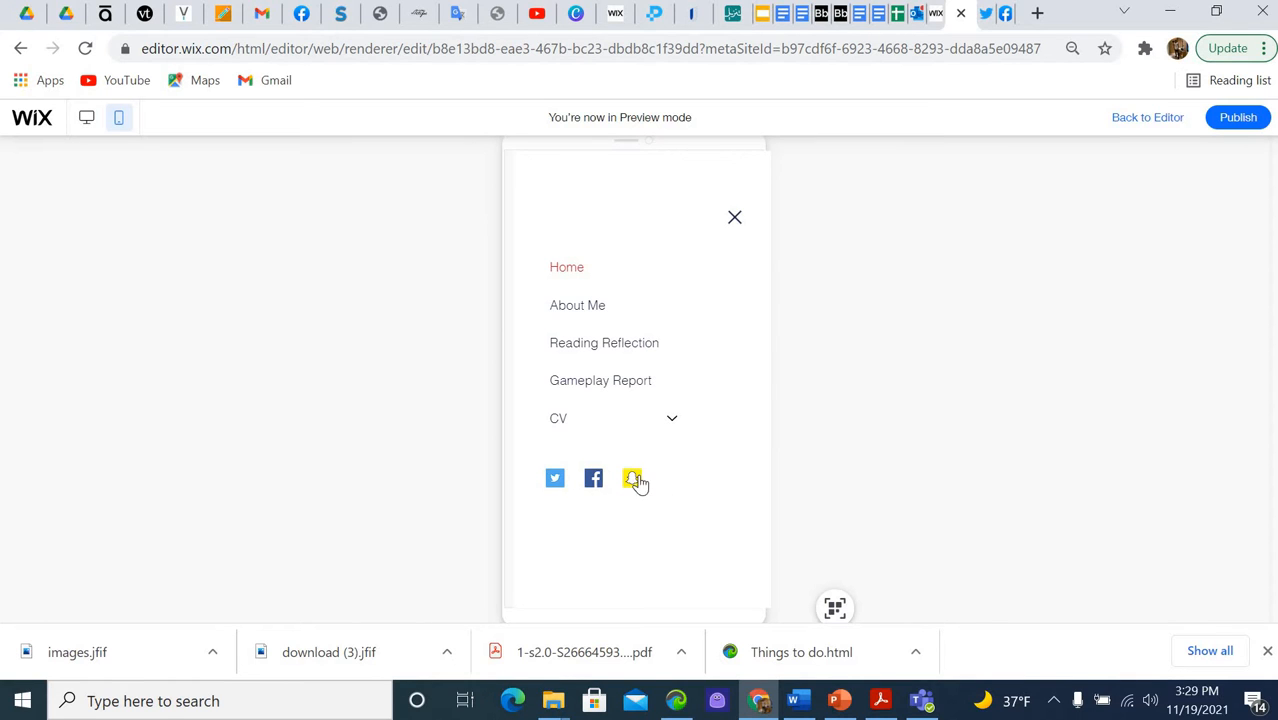
pyautogui.click(734, 217)
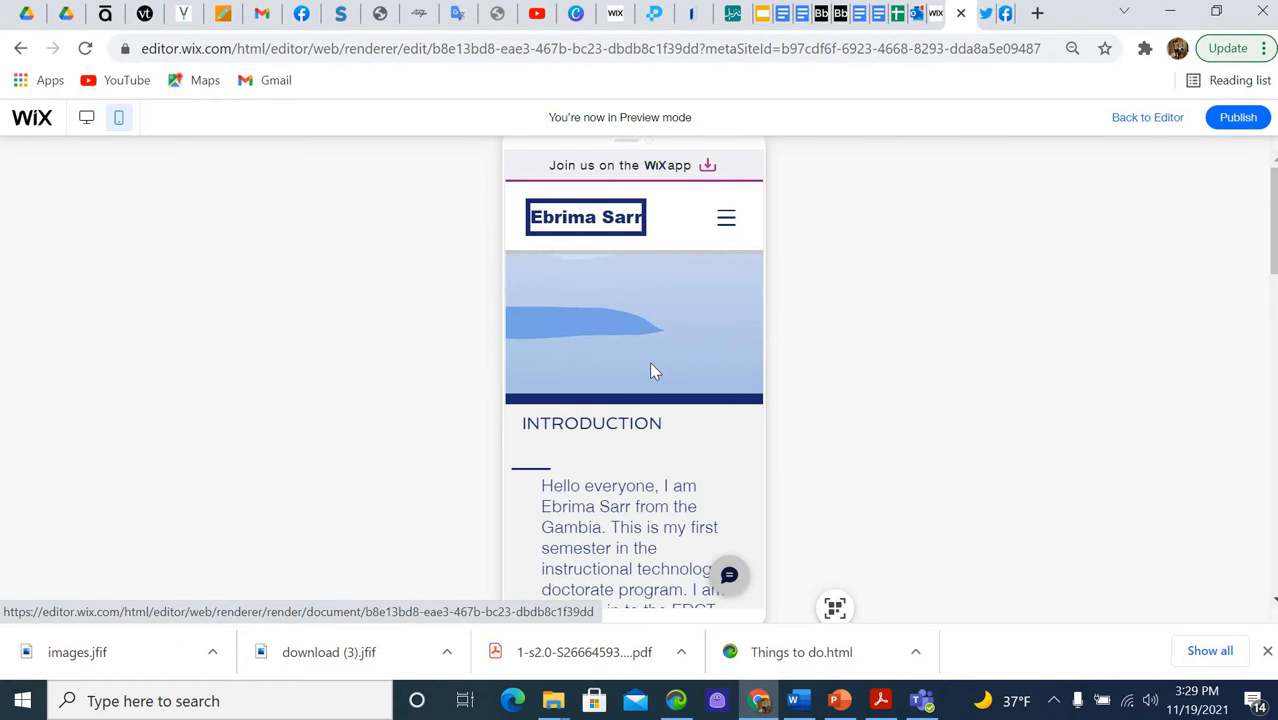
# Look over the mobile home page from the introduction to the Contact Us form and back to the YouTube link
pyautogui.scroll(-5, 649, 361)
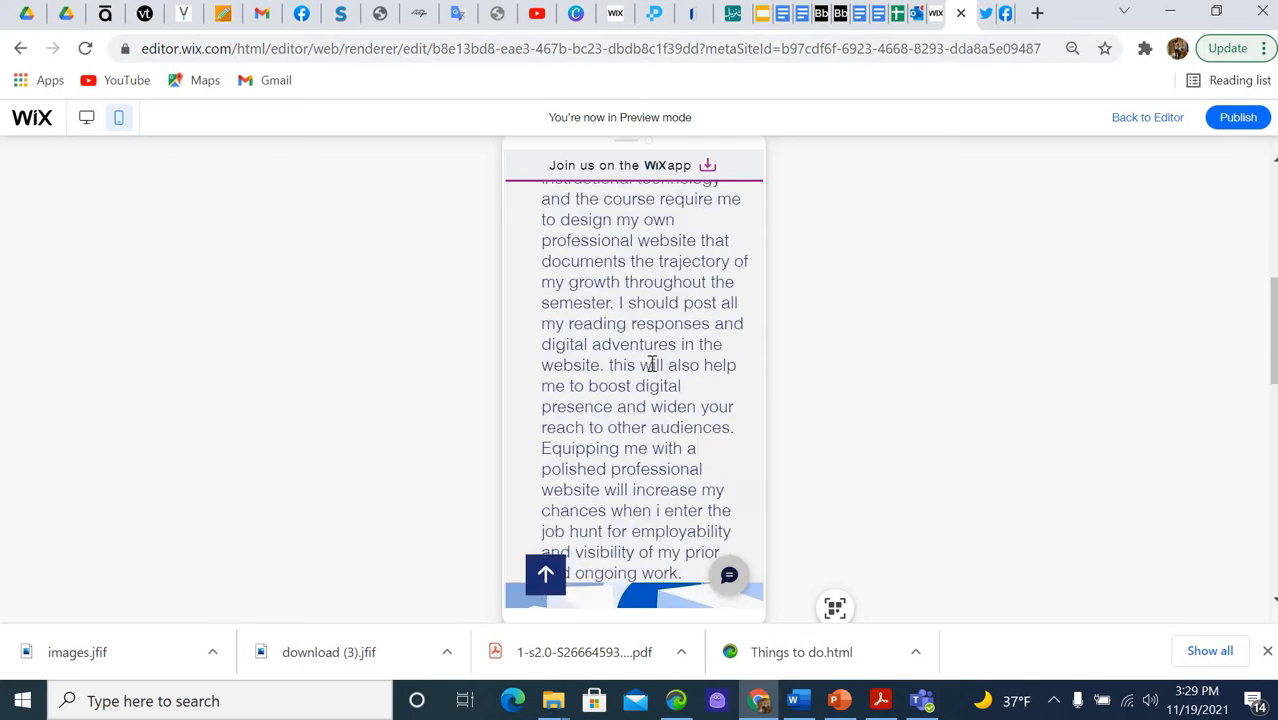
pyautogui.scroll(-5, 650, 364)
pyautogui.scroll(2, 648, 358)
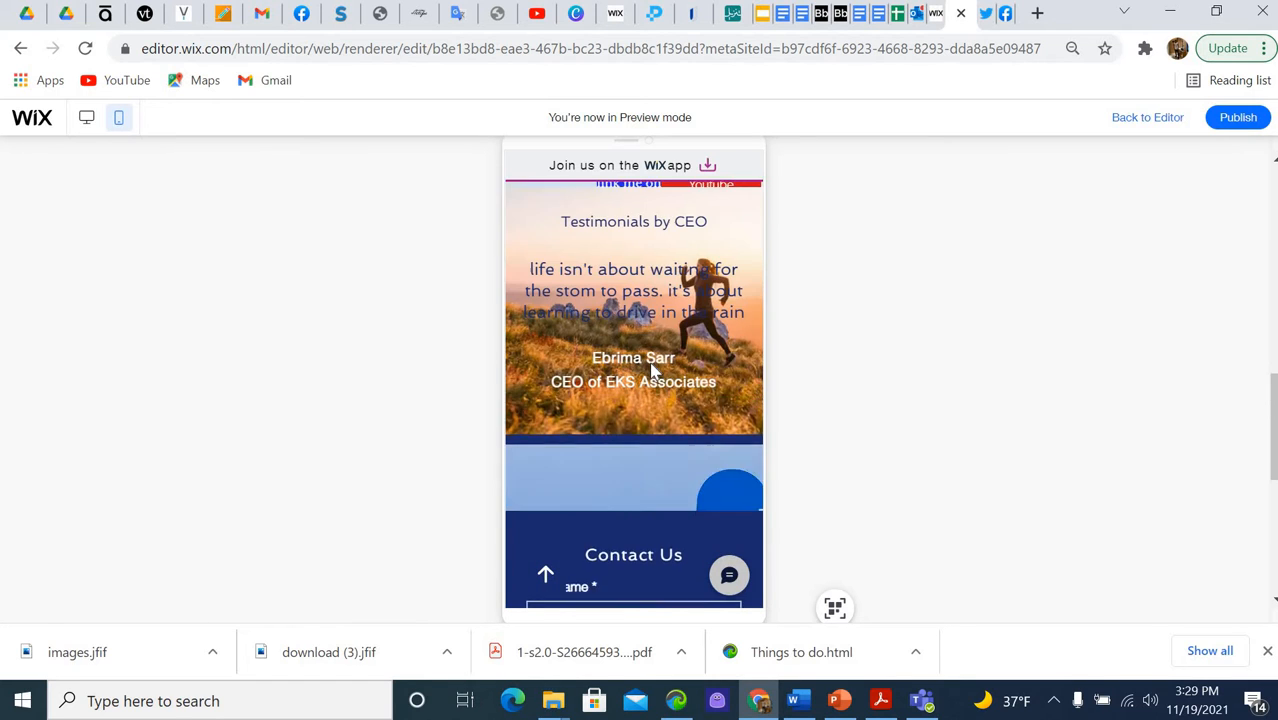
pyautogui.scroll(2, 650, 365)
pyautogui.scroll(-1, 653, 370)
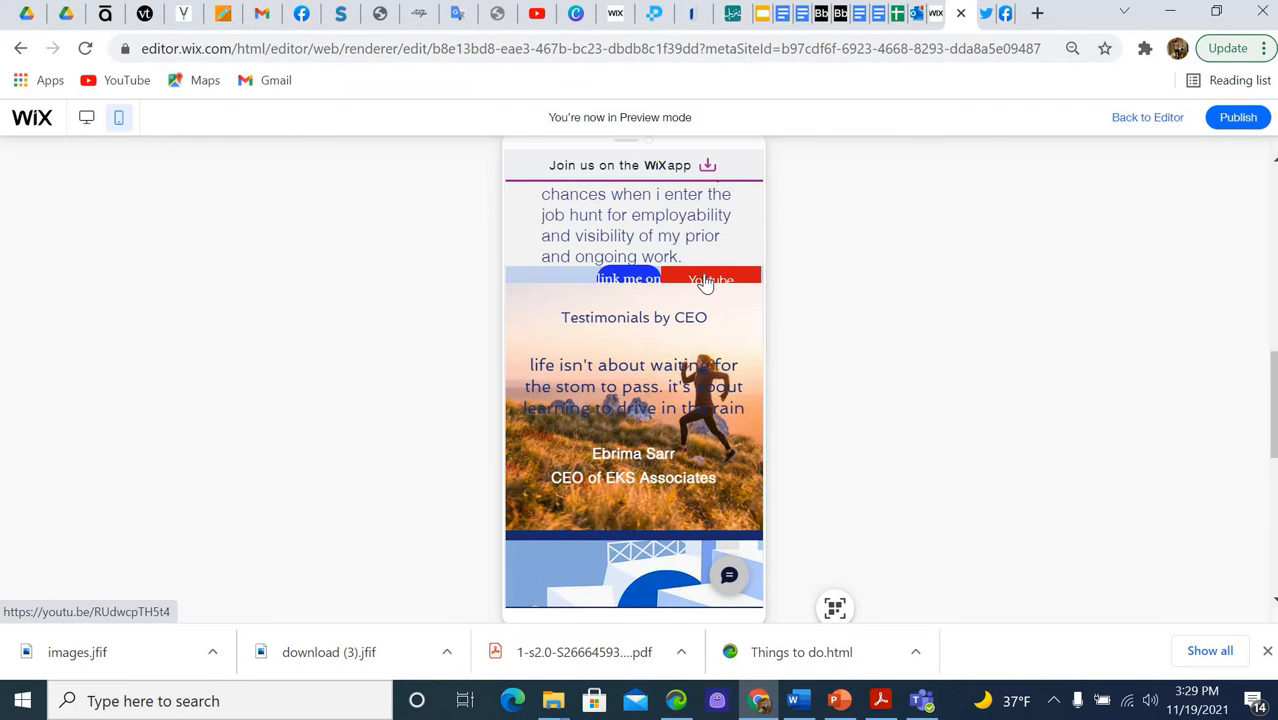
# Test the mobile home page's YouTube link, return to the preview and close the opened video
pyautogui.click(705, 281)
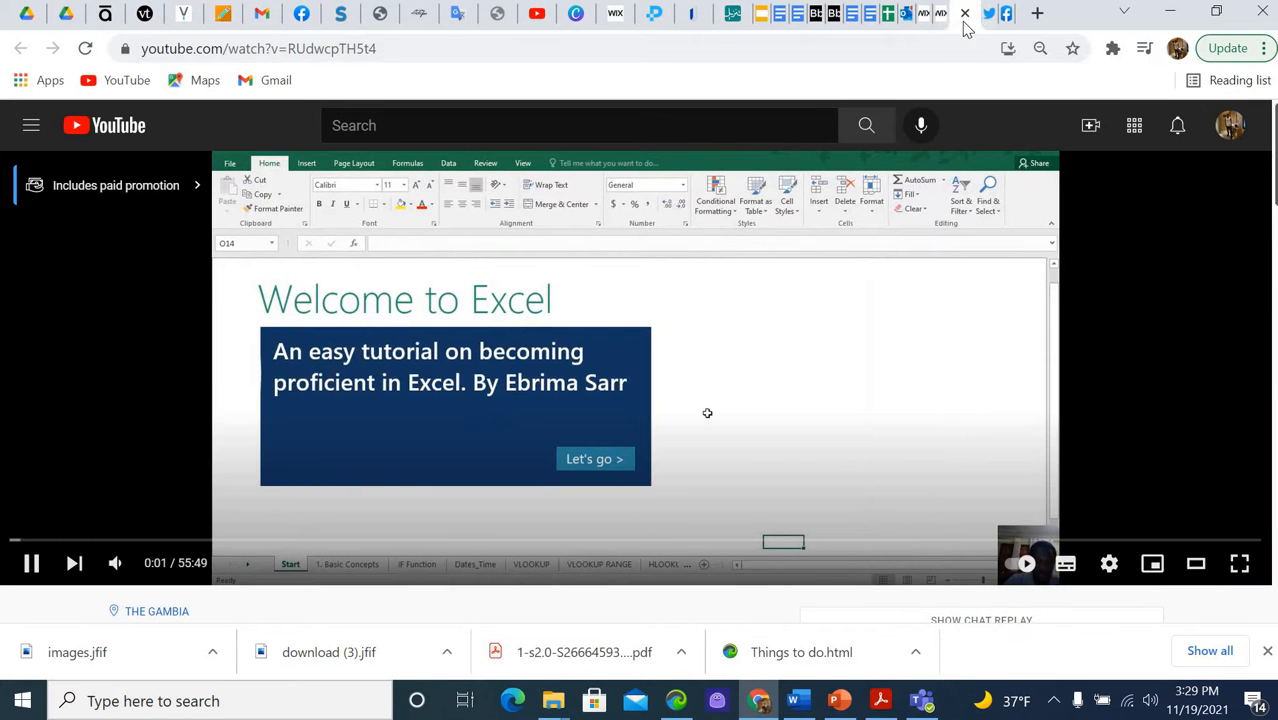
pyautogui.click(941, 15)
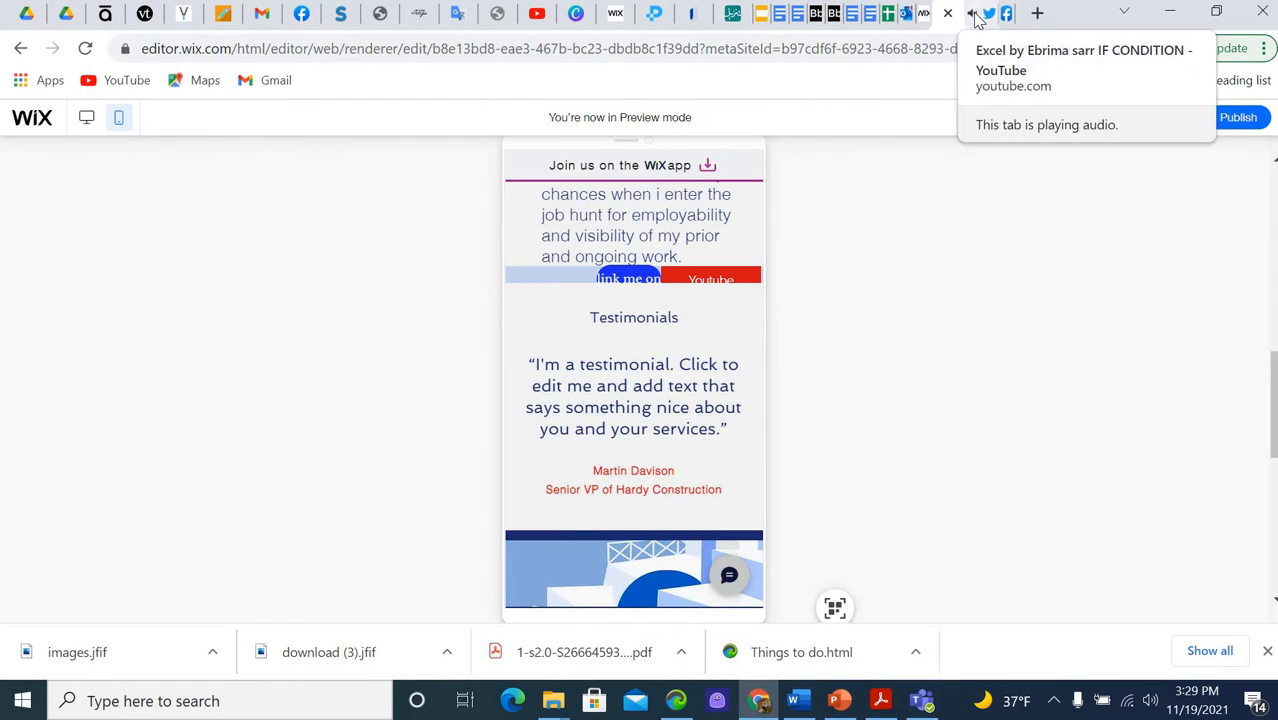
pyautogui.click(978, 16)
pyautogui.click(970, 13)
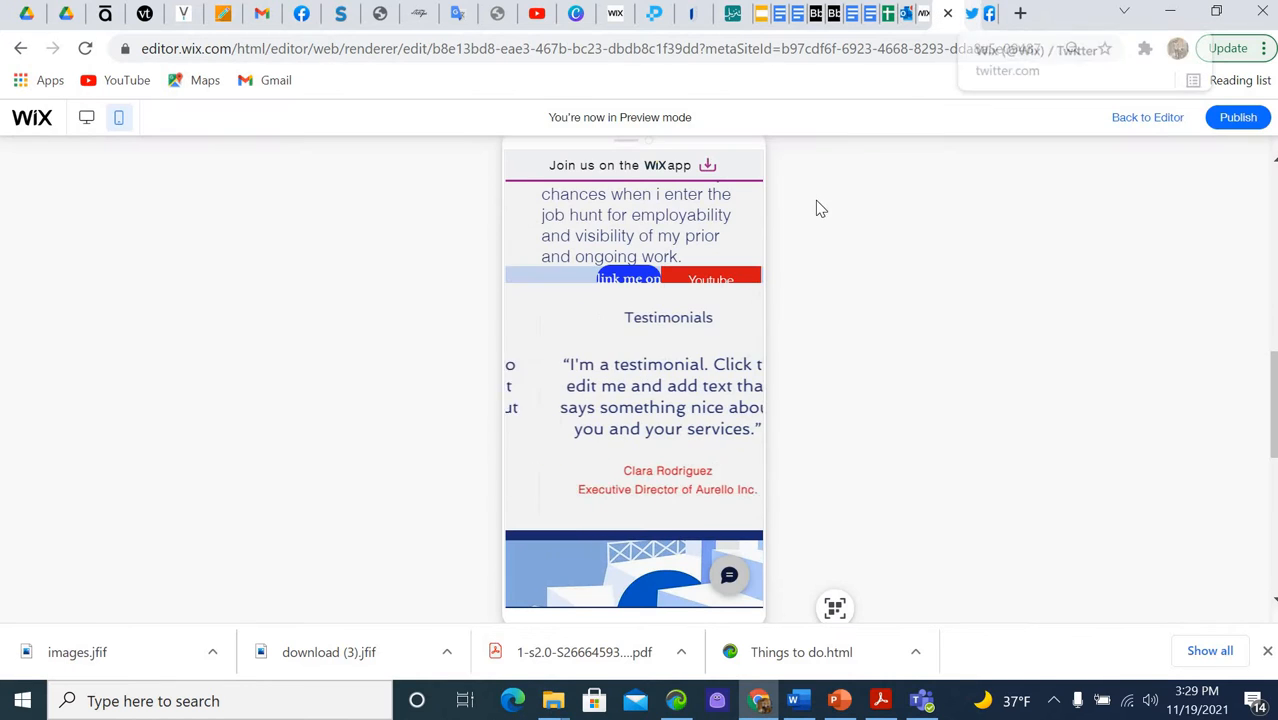
# Open the Gameplay Report page in the mobile preview and look over its video and the Educandy text
pyautogui.scroll(10, 647, 350)
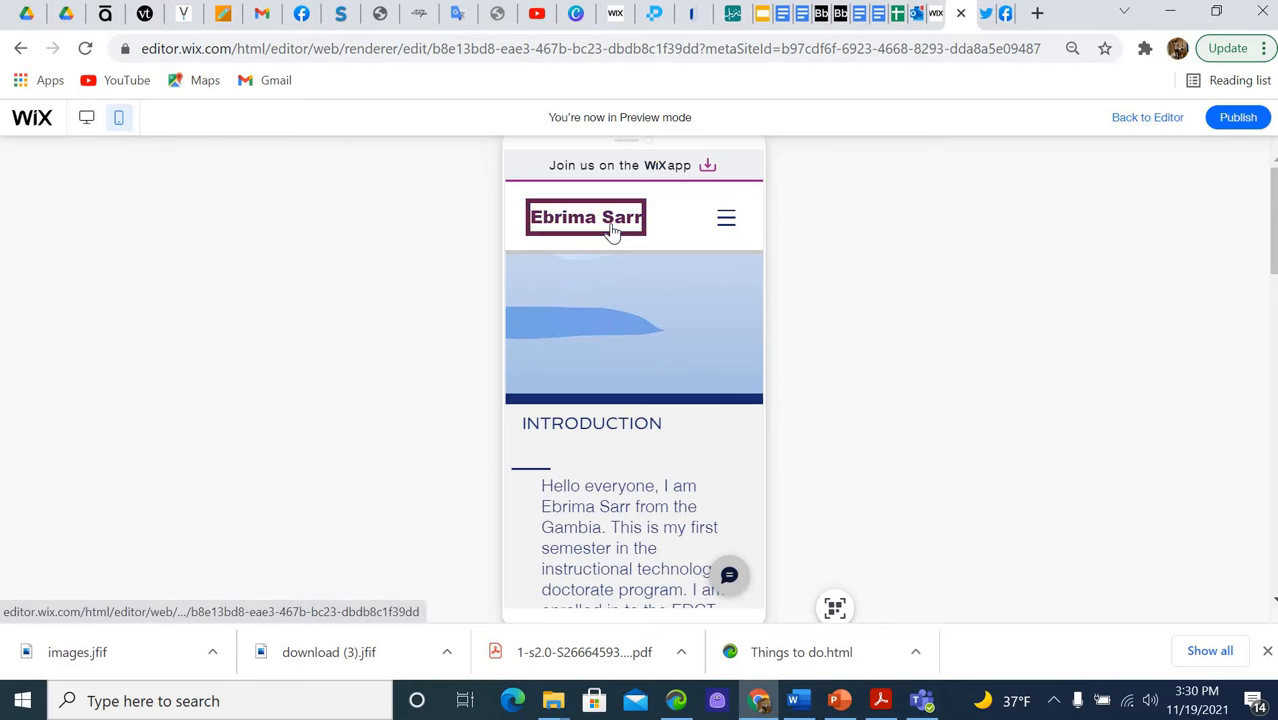
pyautogui.click(726, 218)
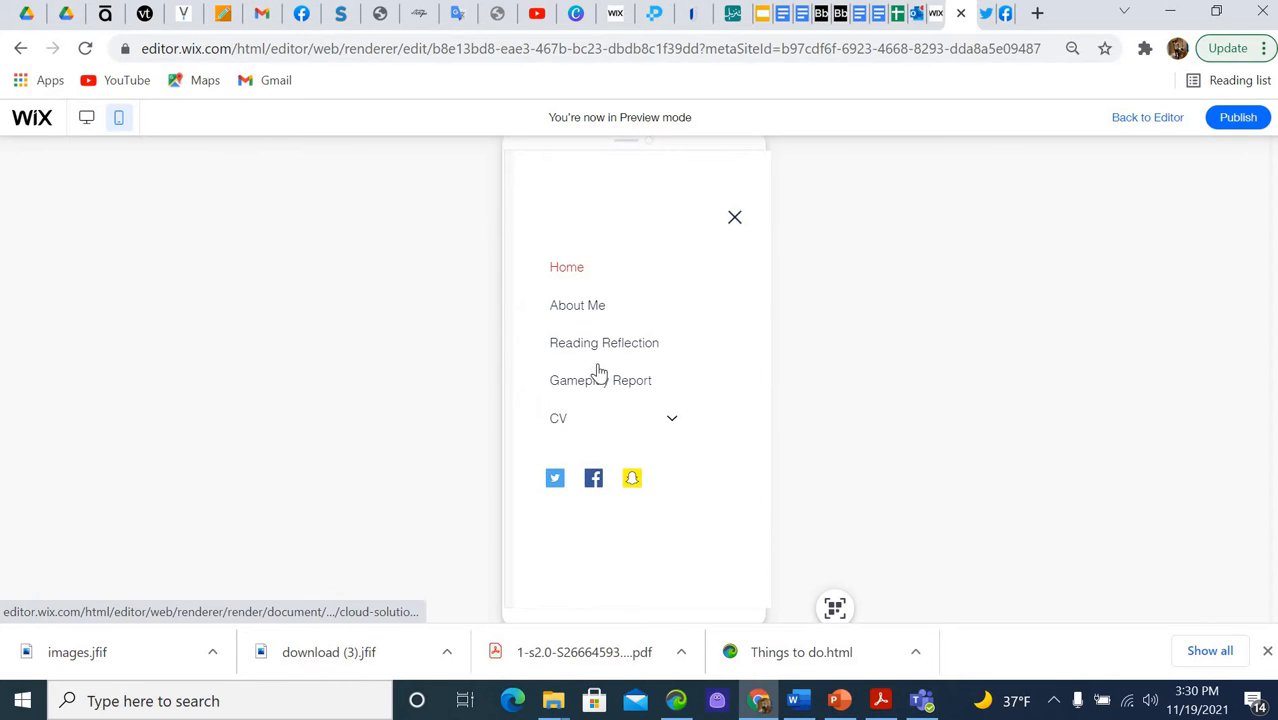
pyautogui.click(601, 383)
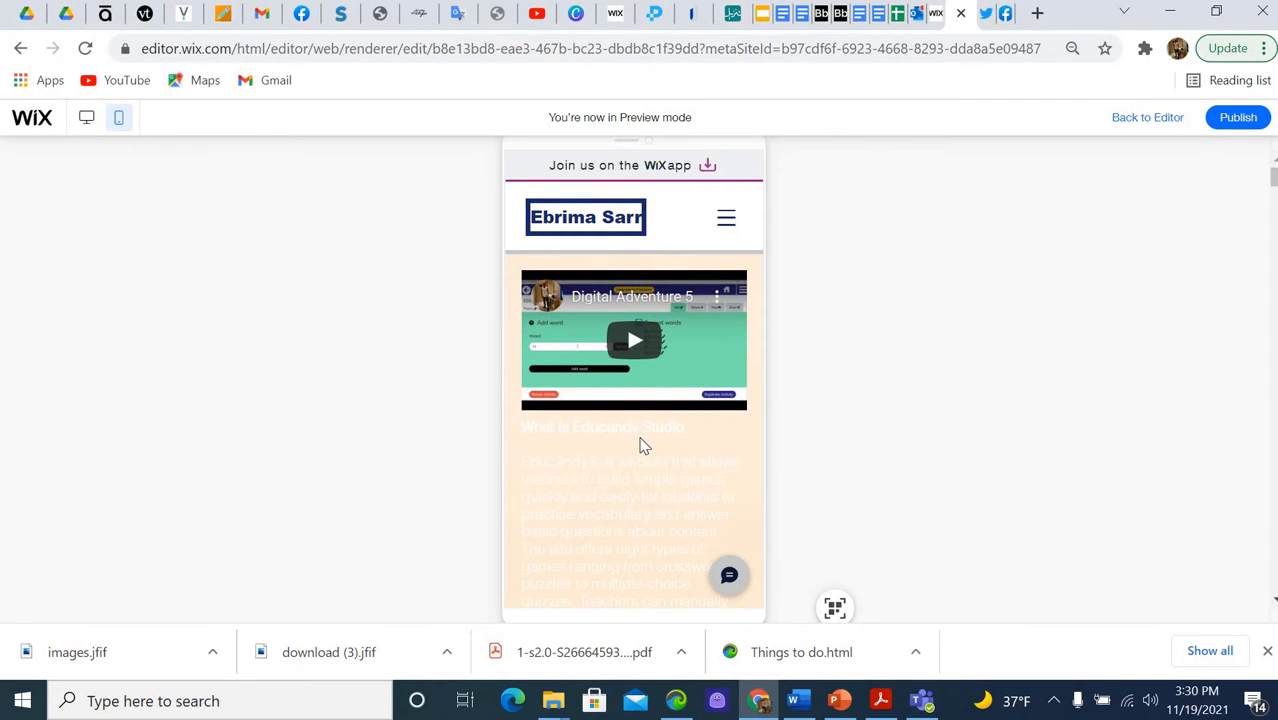
pyautogui.scroll(-5, 642, 442)
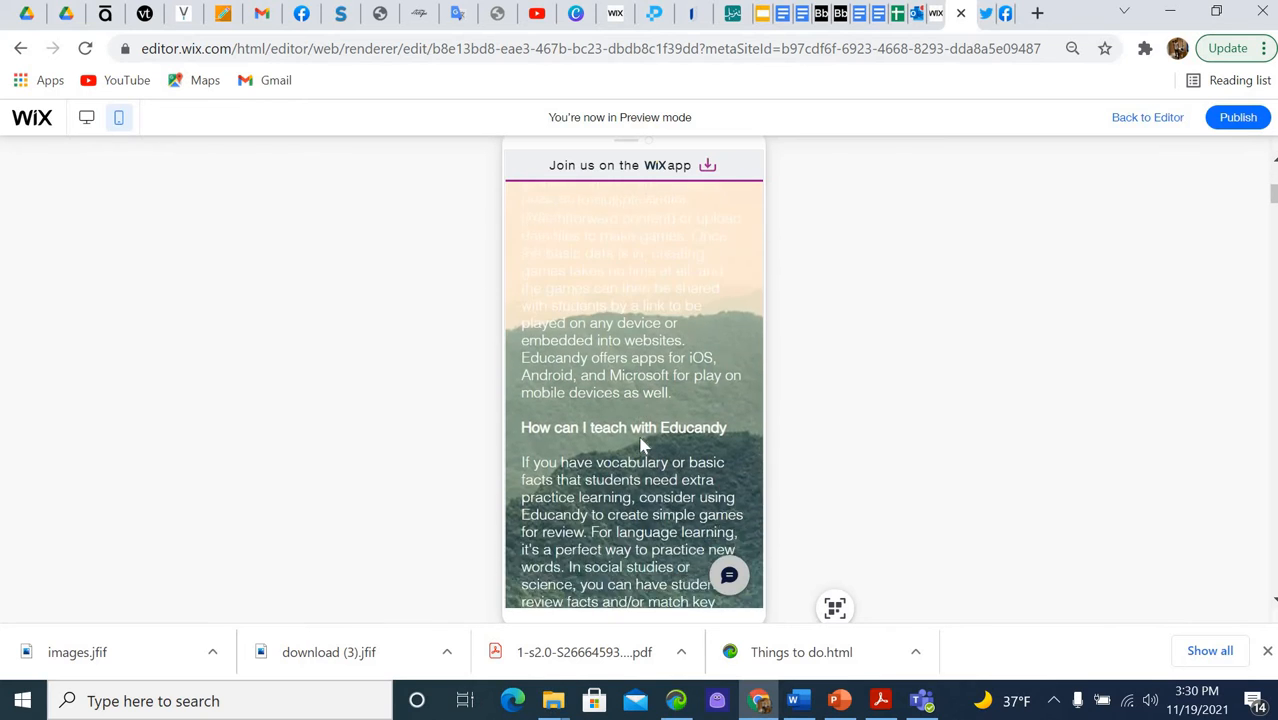
pyautogui.scroll(5, 642, 445)
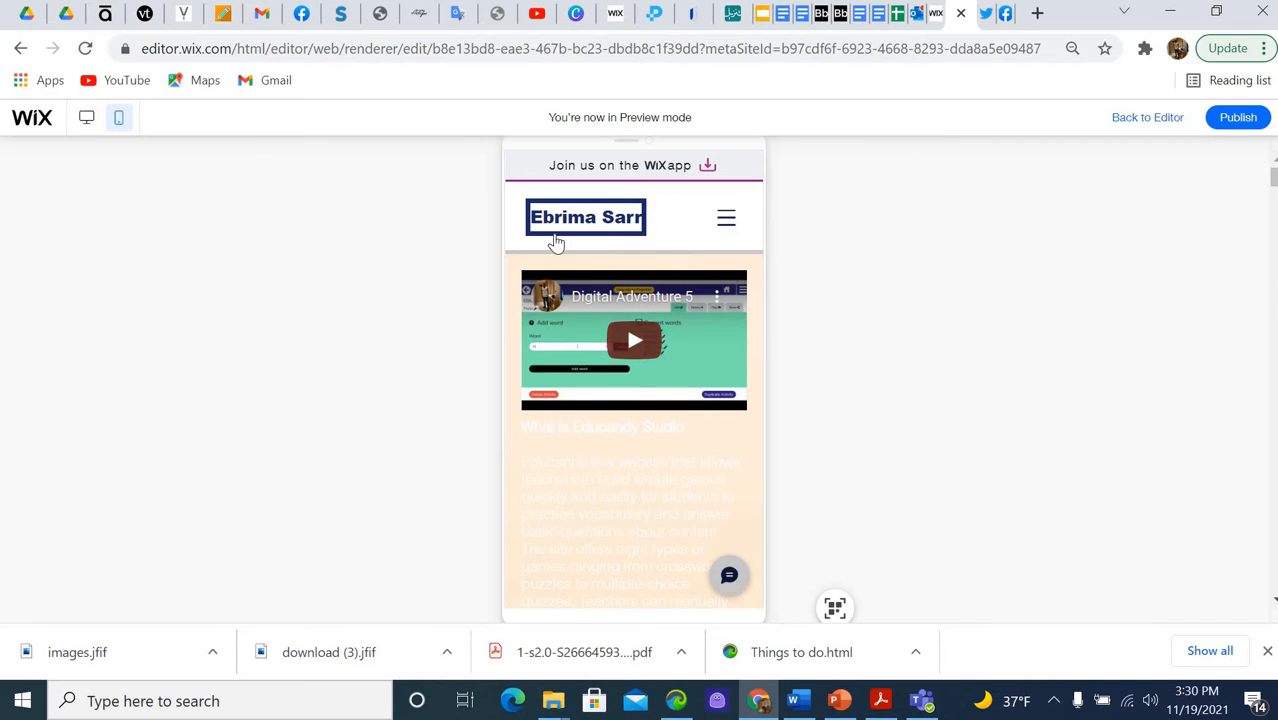
# Return from the preview to the desktop editor and nudge the Gameplay Report page's video player slightly
pyautogui.click(87, 118)
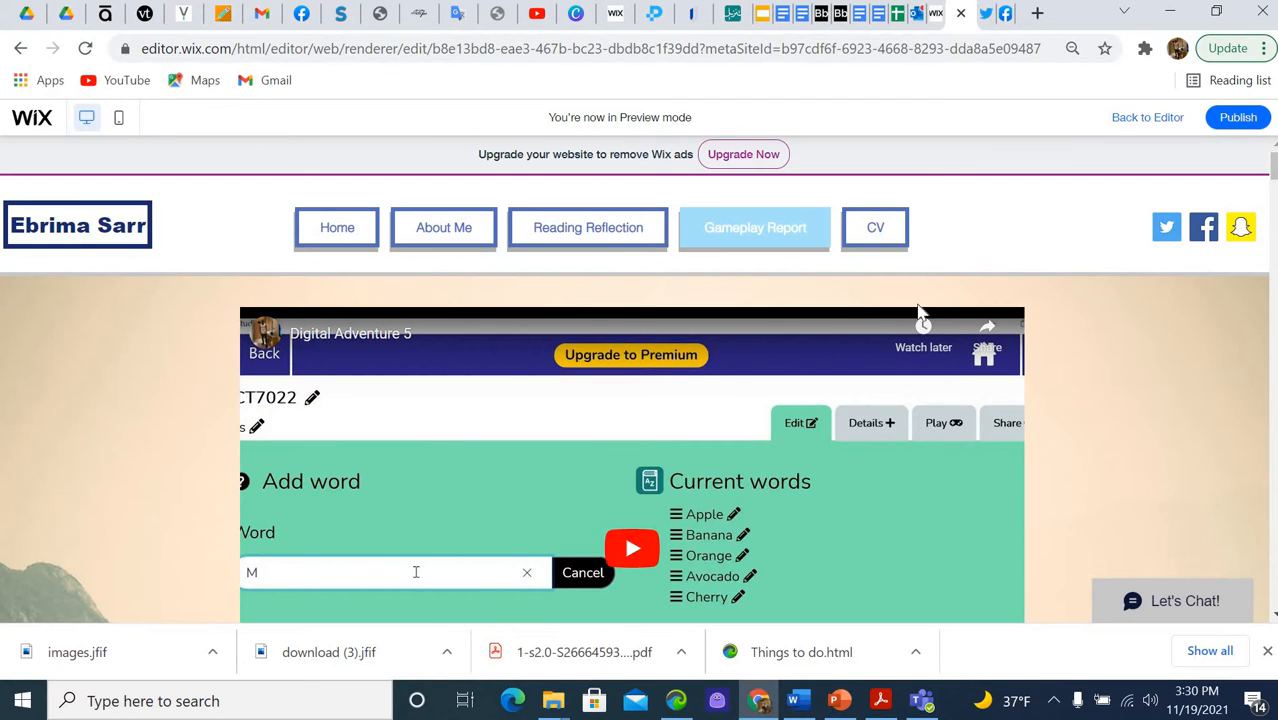
pyautogui.click(1152, 118)
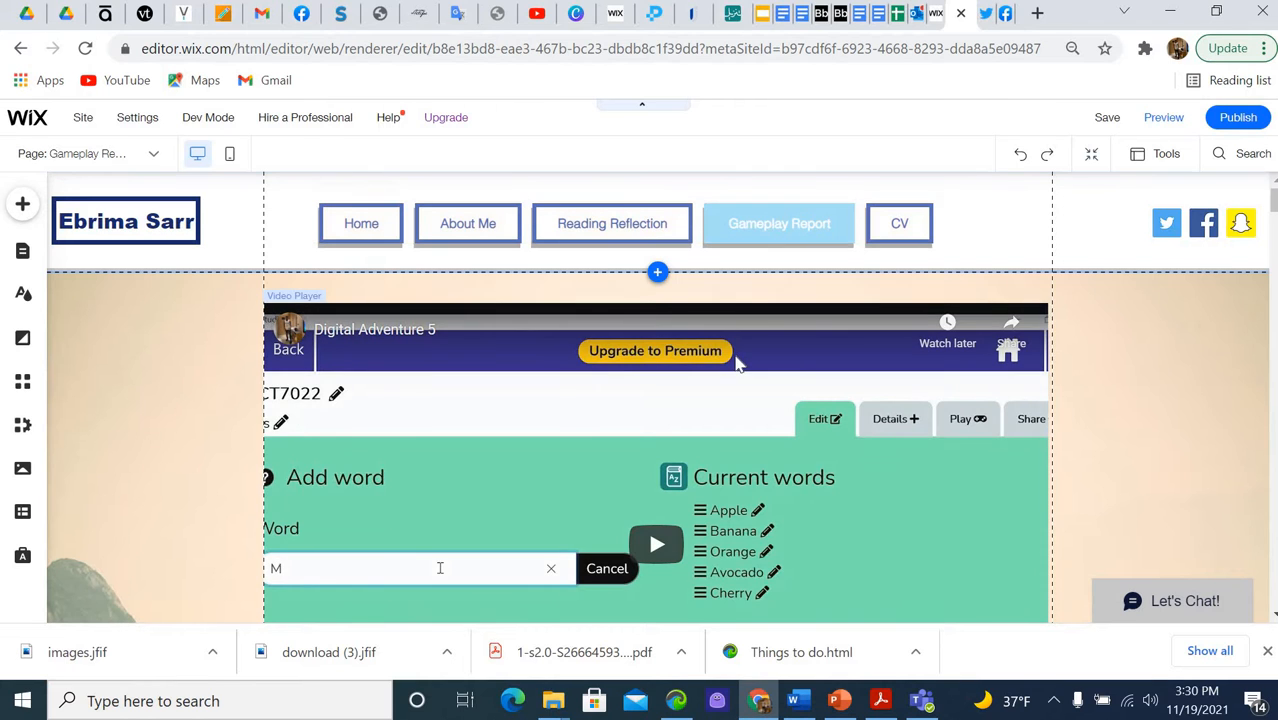
pyautogui.moveTo(762, 353)
pyautogui.mouseDown()
pyautogui.moveTo(727, 354)
pyautogui.moveTo(745, 352)
pyautogui.mouseUp()
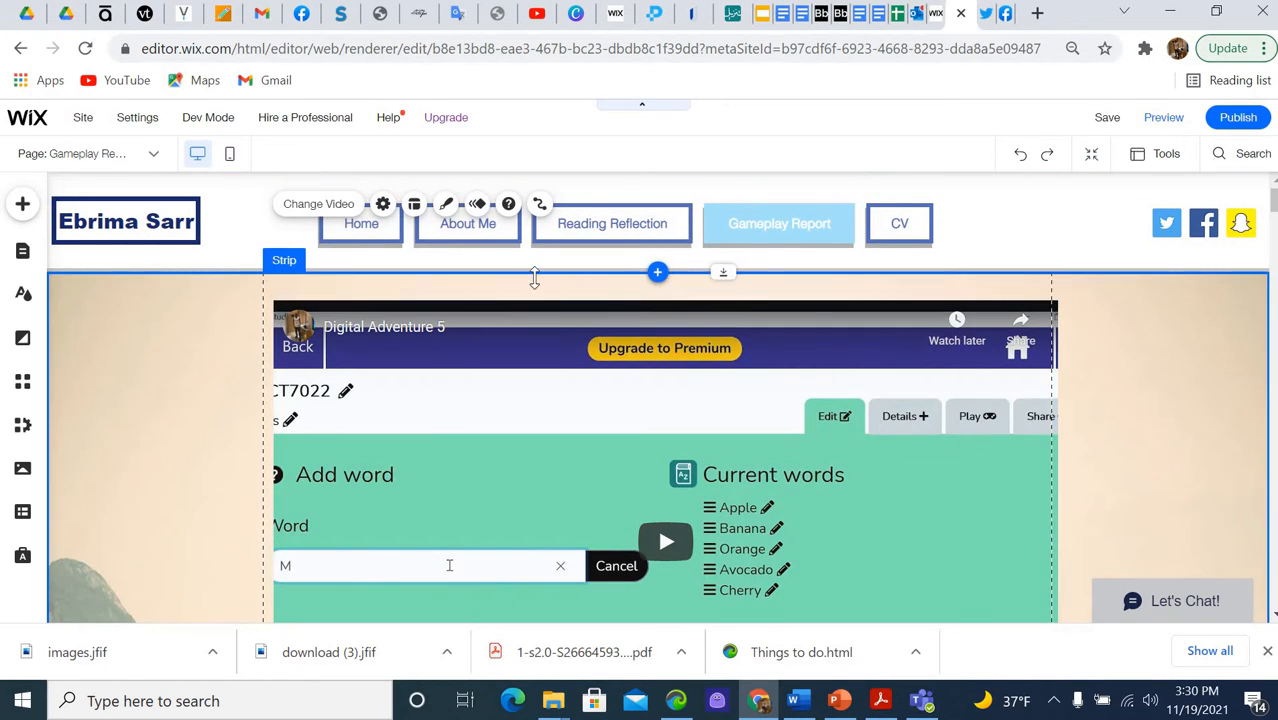
pyautogui.click(648, 286)
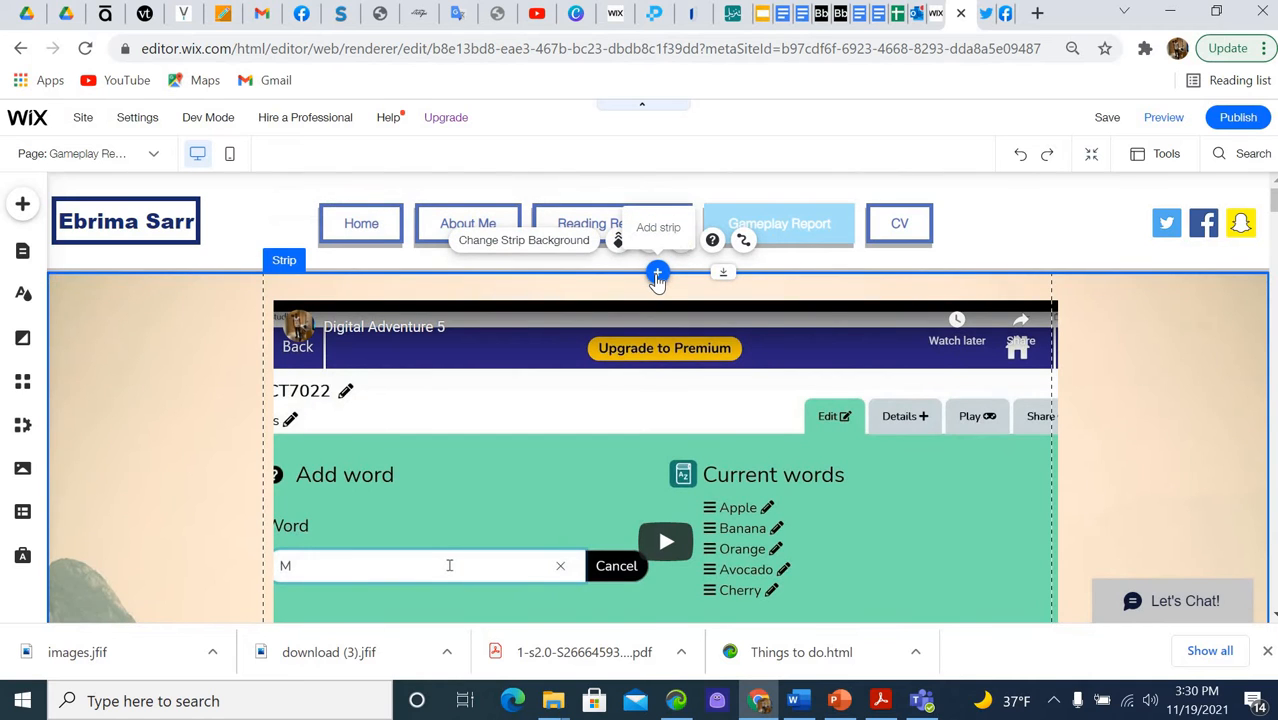
pyautogui.click(656, 275)
pyautogui.rightClick(656, 279)
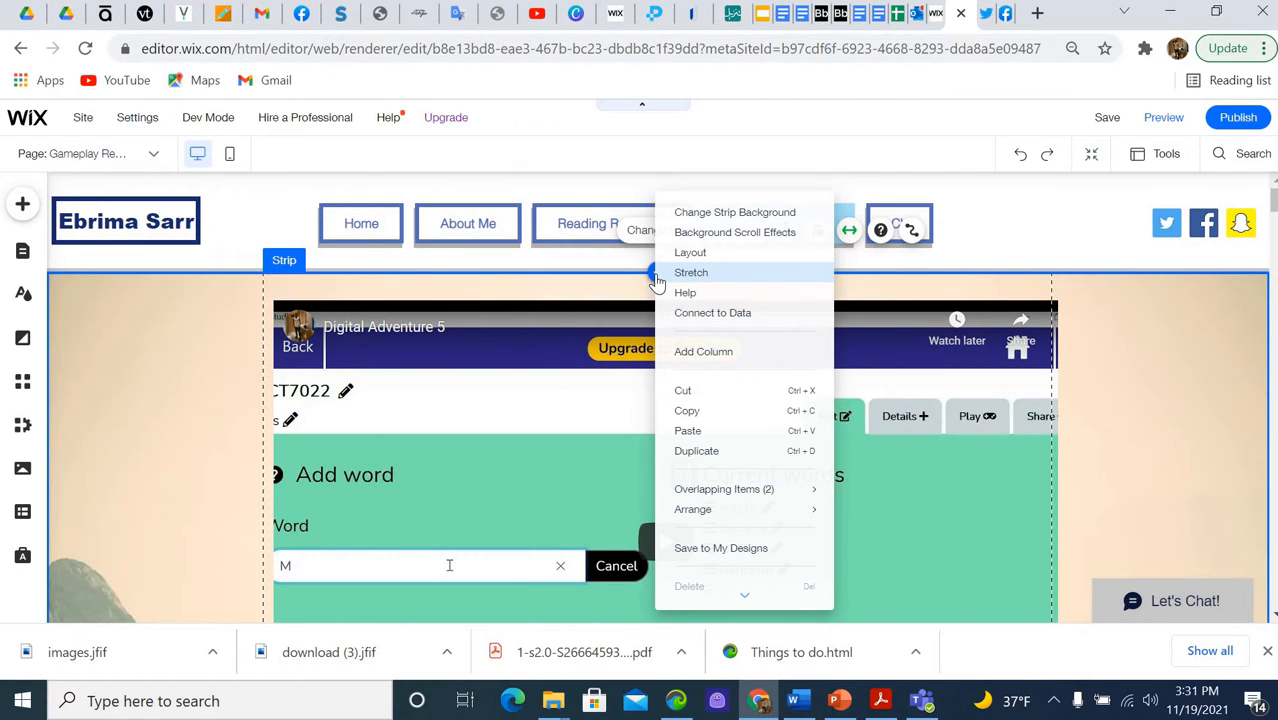
pyautogui.click(657, 273)
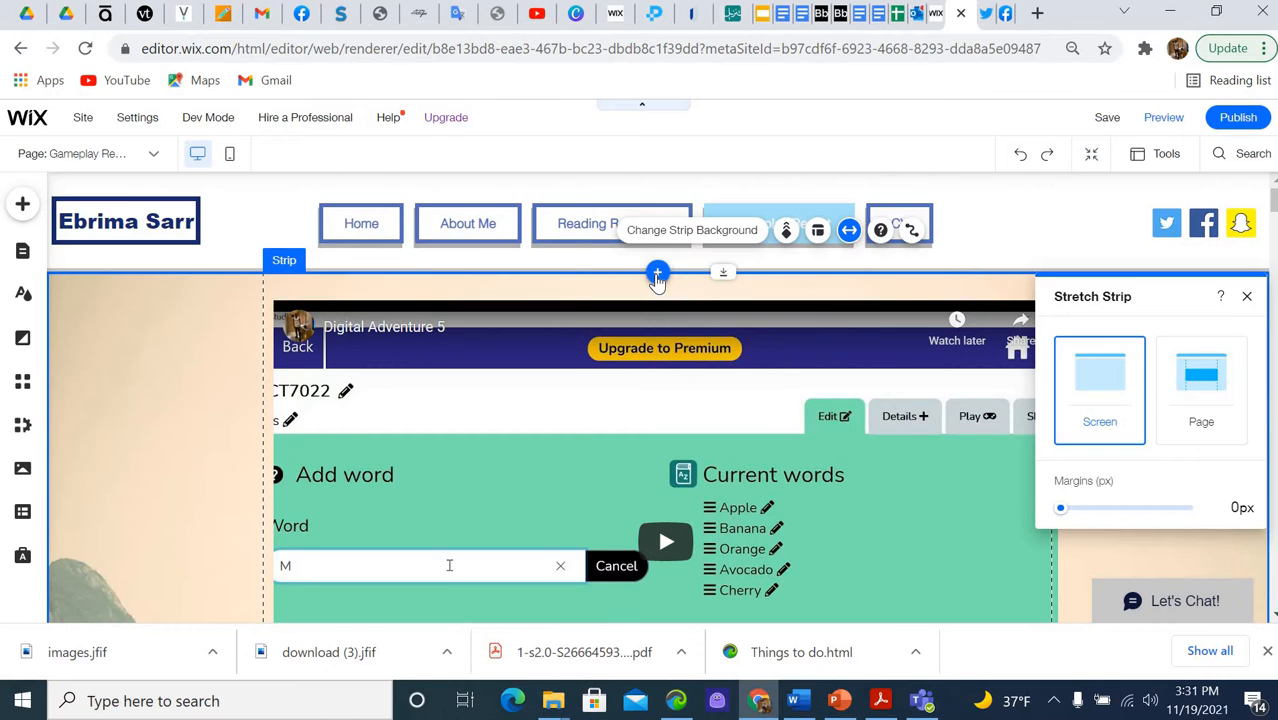
pyautogui.click(657, 275)
pyautogui.click(657, 275)
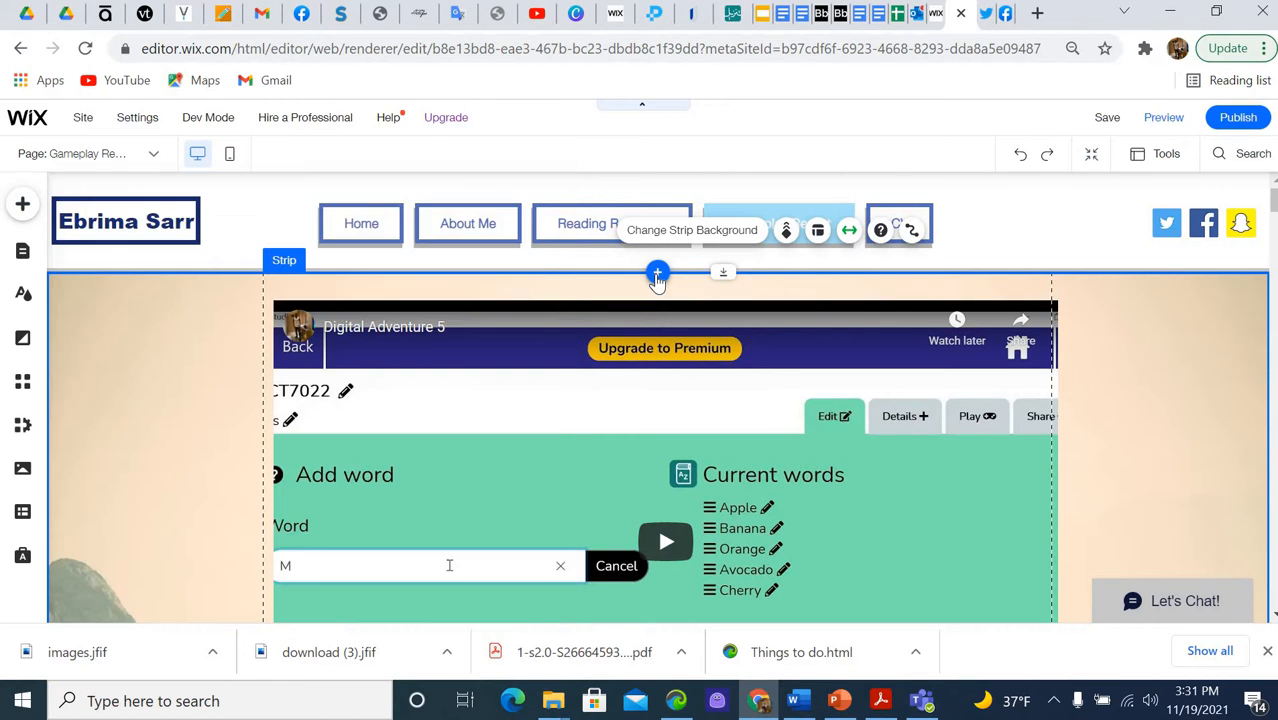
# Add a blank white Classic strip above the existing video strip and insert a single YouTube video player
pyautogui.click(657, 275)
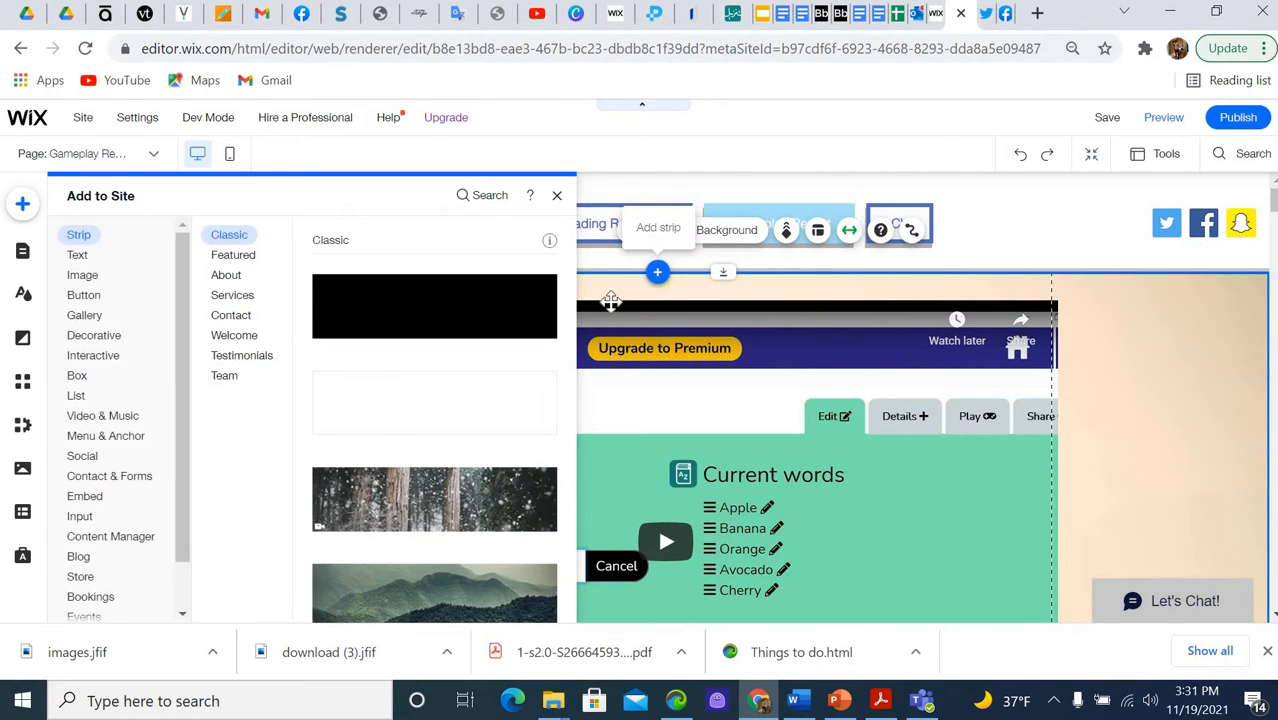
pyautogui.click(441, 414)
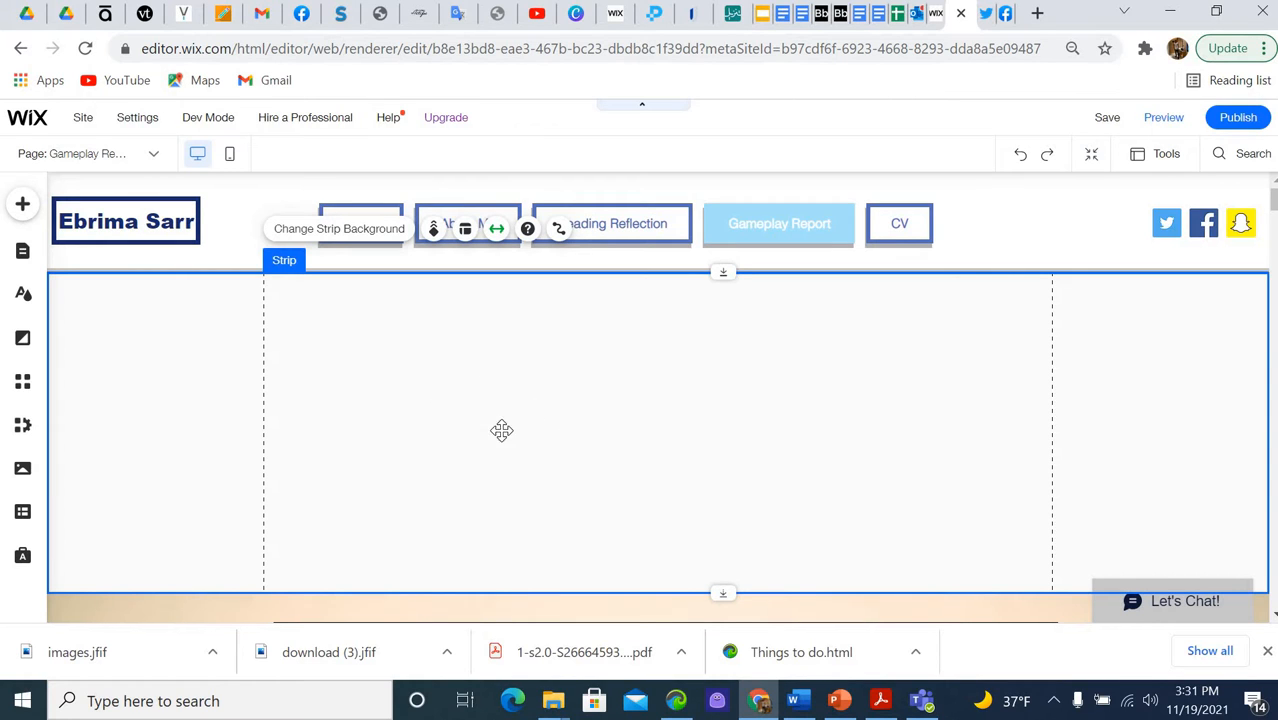
pyautogui.click(20, 208)
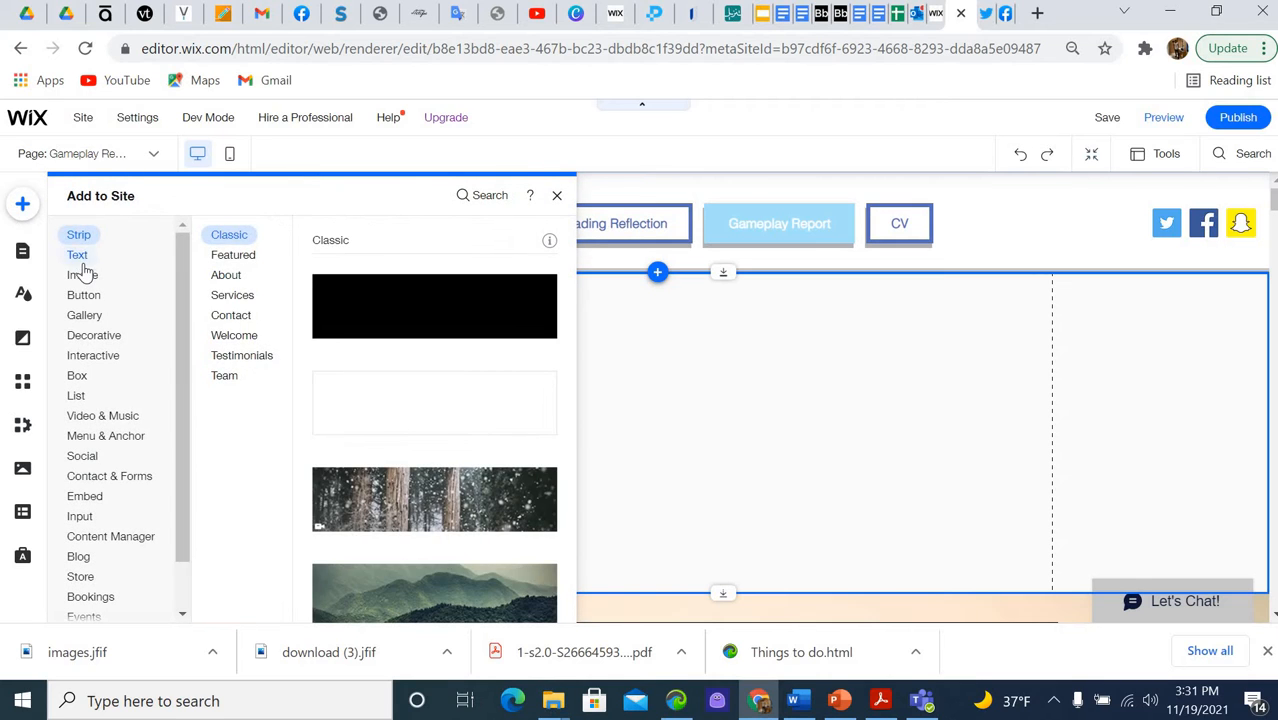
pyautogui.click(108, 421)
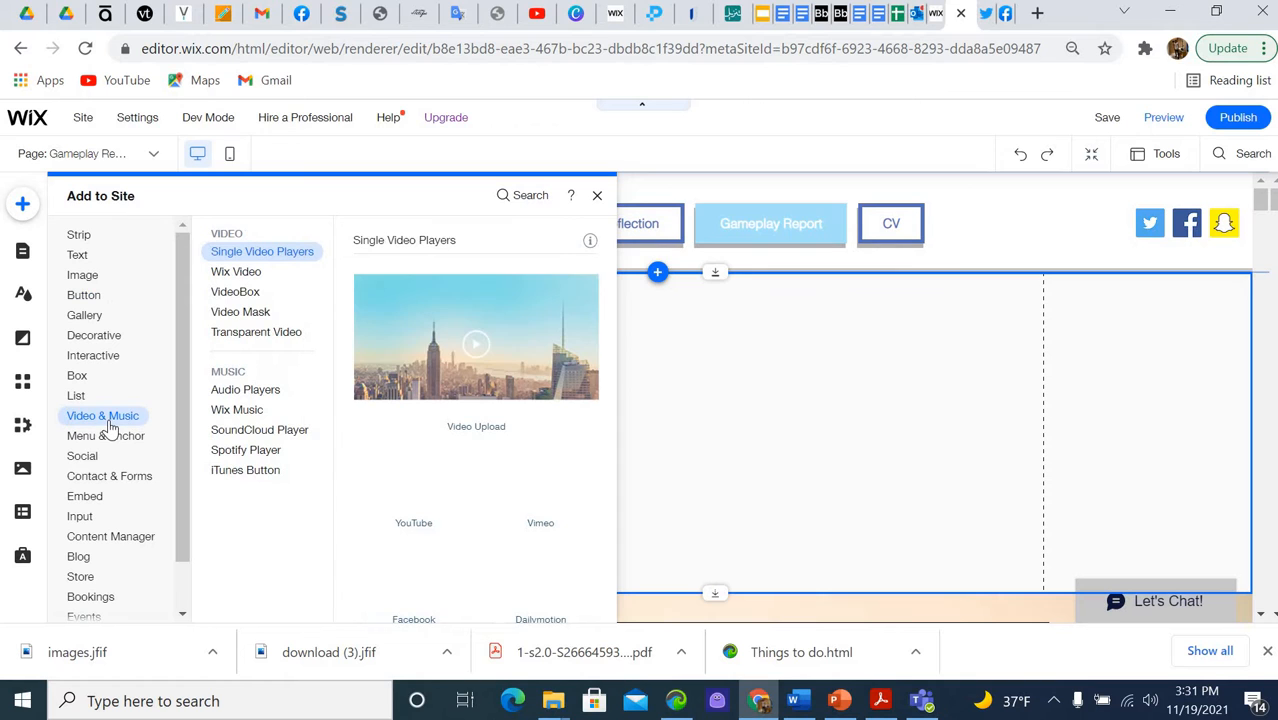
pyautogui.click(246, 273)
pyautogui.click(250, 254)
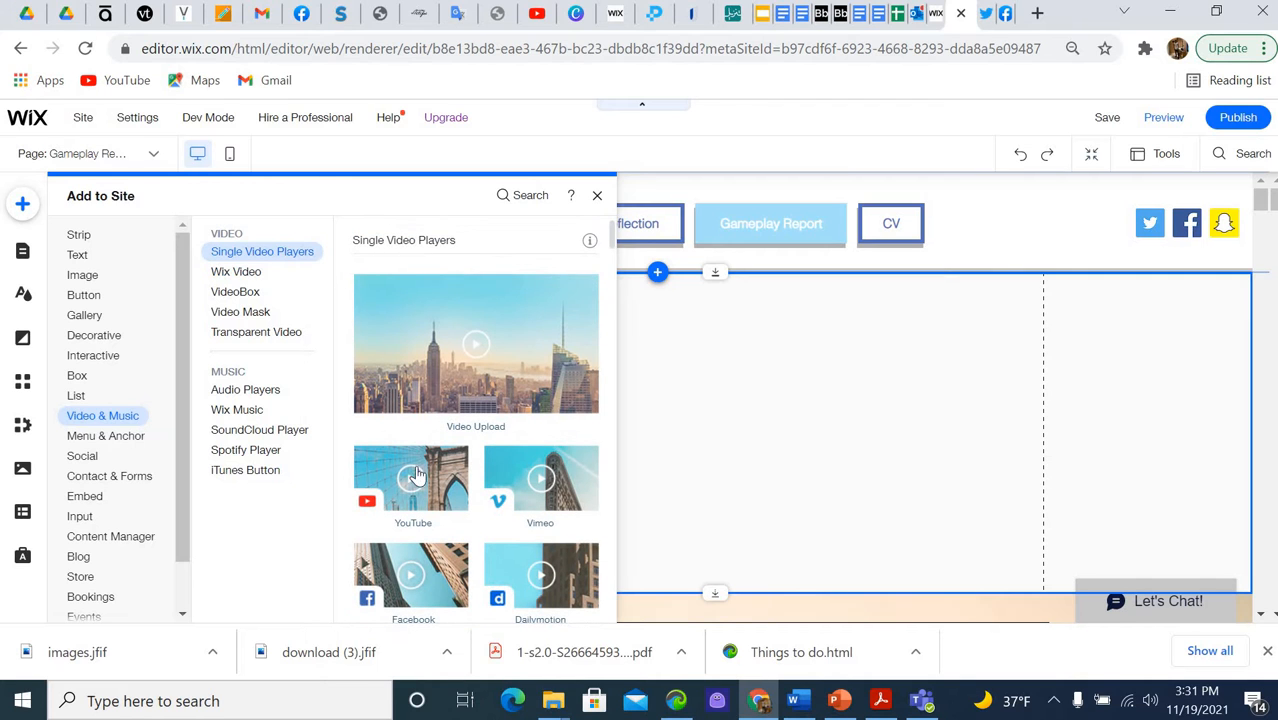
pyautogui.click(448, 490)
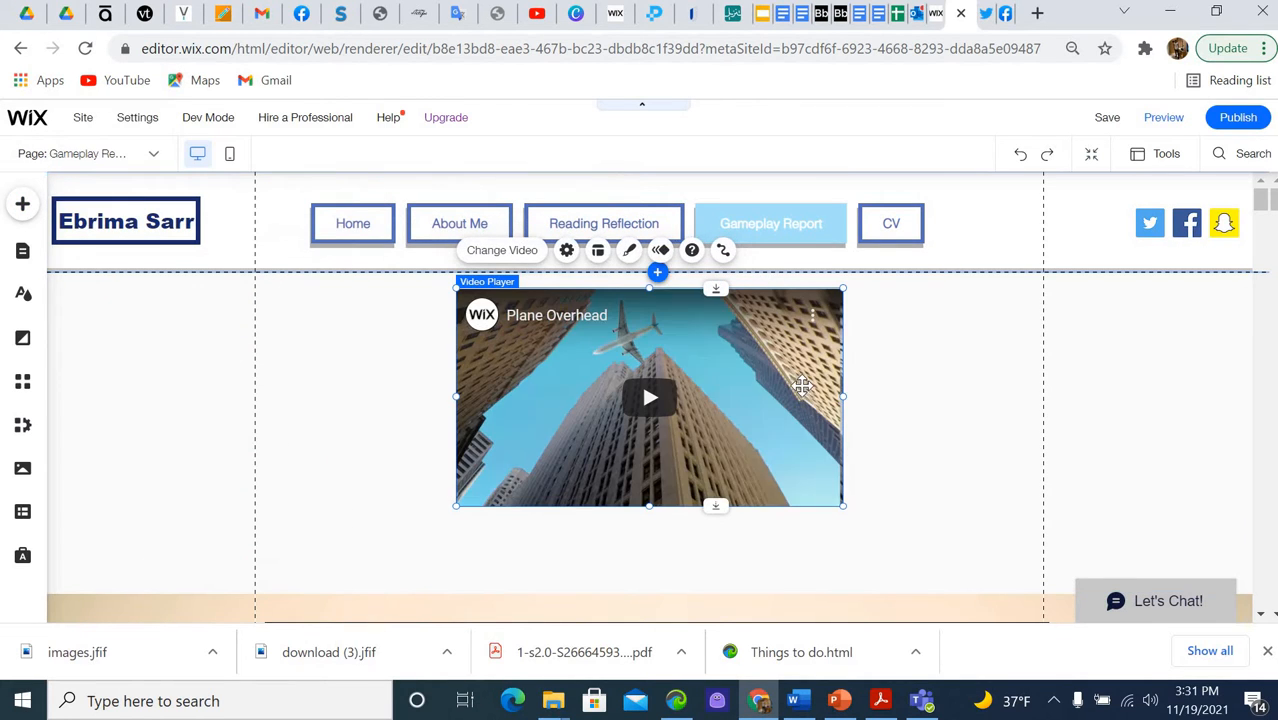
# Attach the new video player to the blank strip, enlarge it to about 626 × 354 and place it near the strip's centre
pyautogui.moveTo(744, 424); pyautogui.dragTo(715, 475)
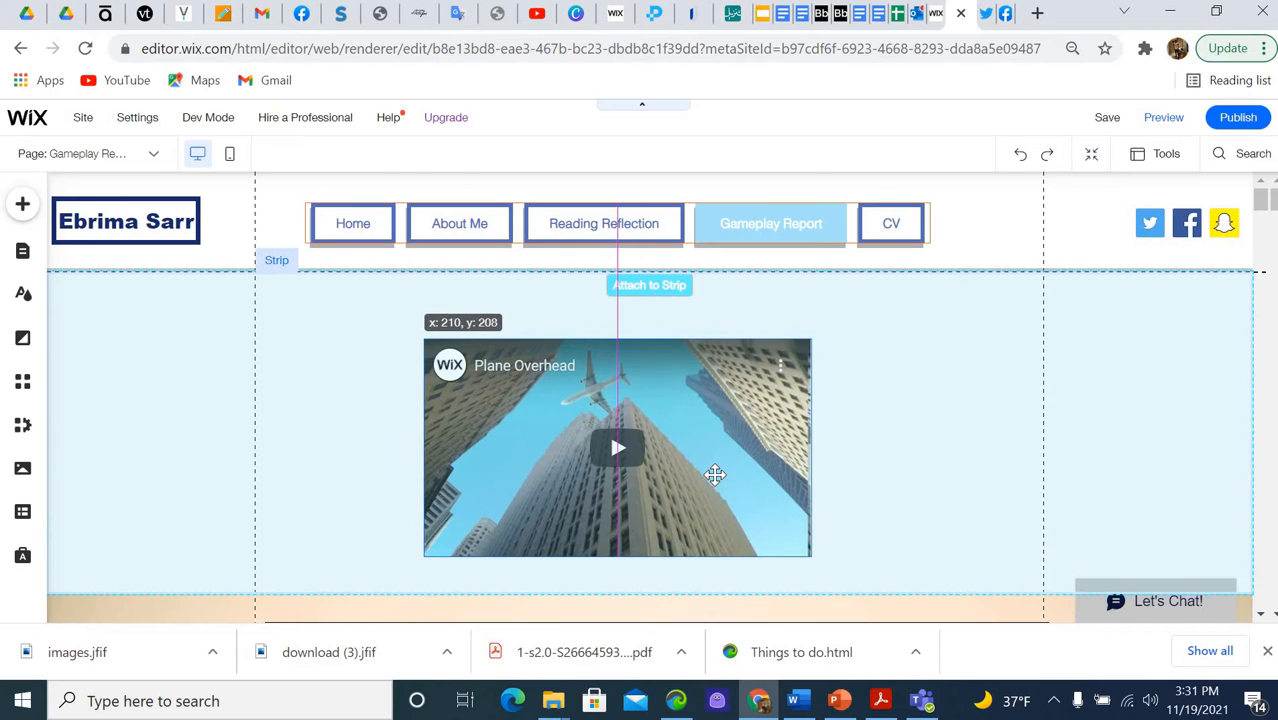
pyautogui.moveTo(557, 450); pyautogui.dragTo(557, 450)
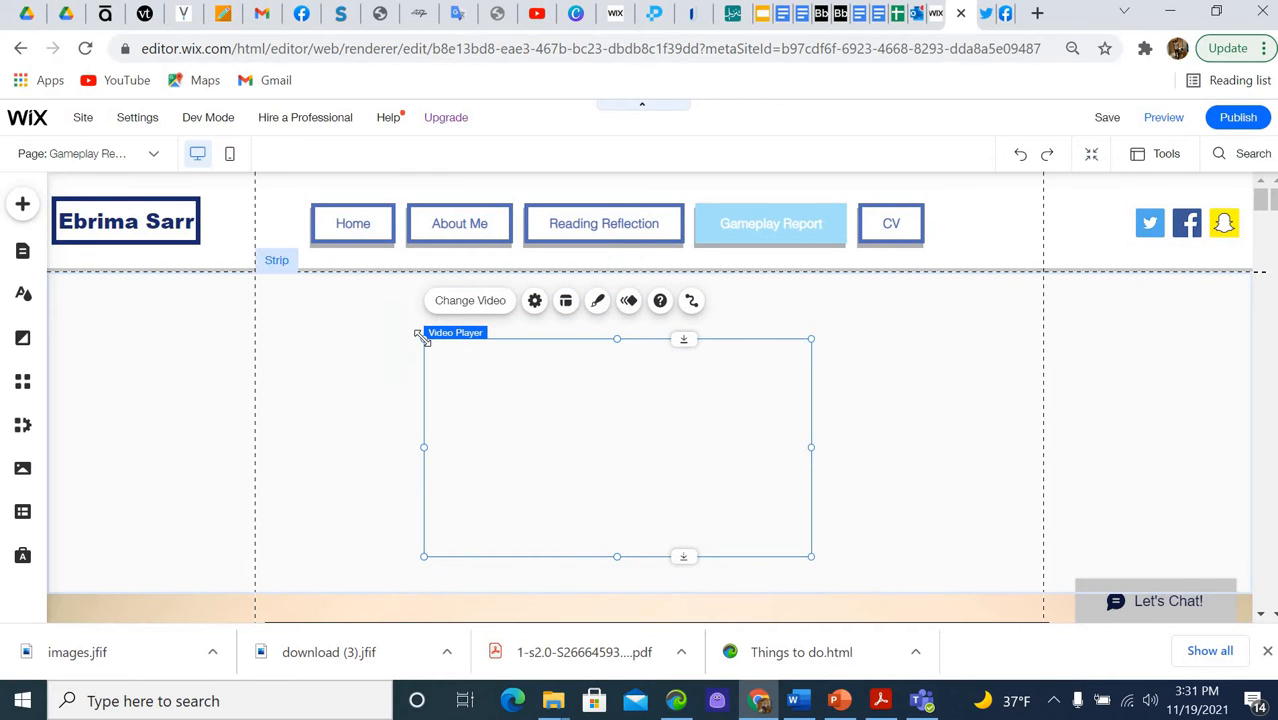
pyautogui.moveTo(420, 336); pyautogui.dragTo(294, 297)
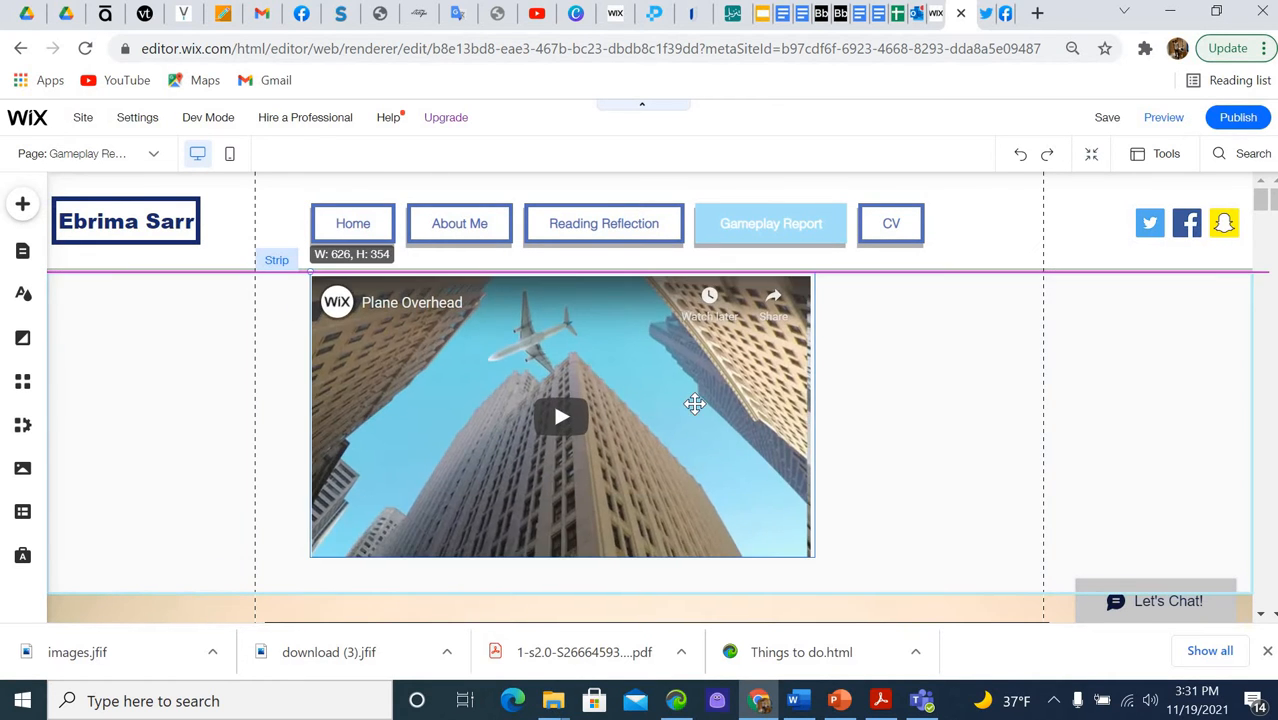
pyautogui.moveTo(770, 451); pyautogui.dragTo(792, 457)
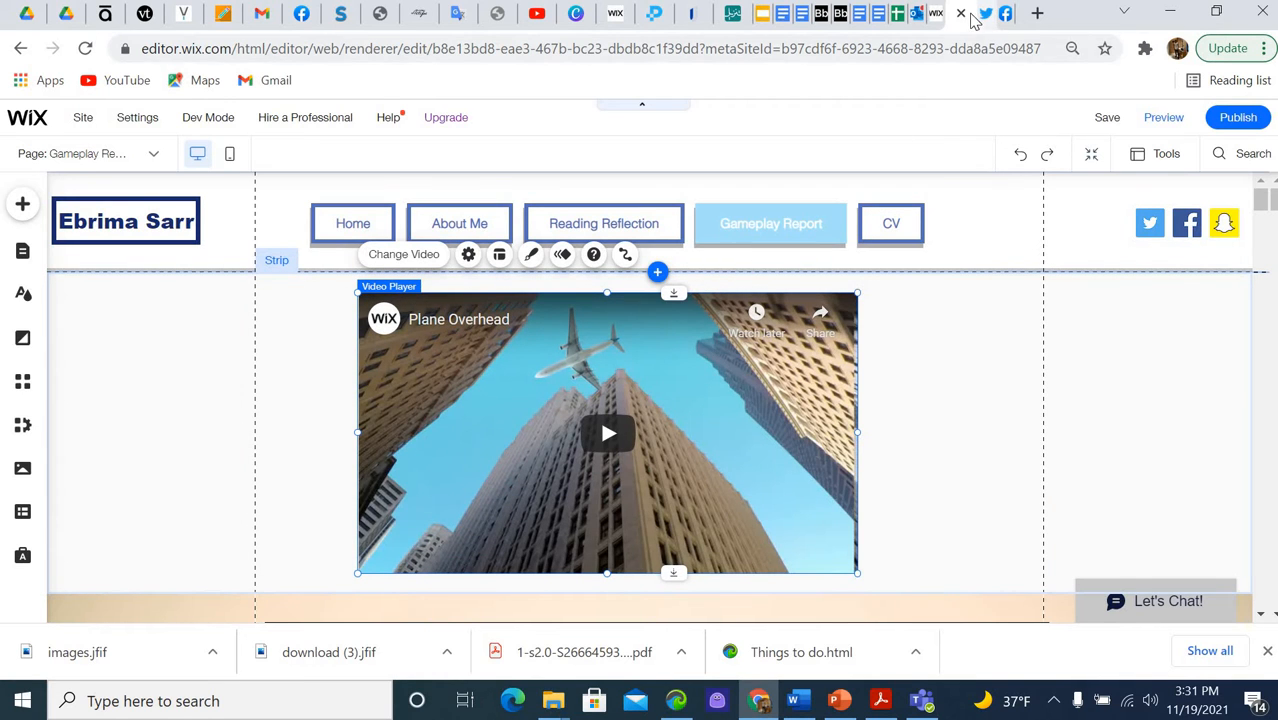
# Switch to the YouTube tab, pause the GameCube video and open the signed-in account's own channel
pyautogui.click(539, 14)
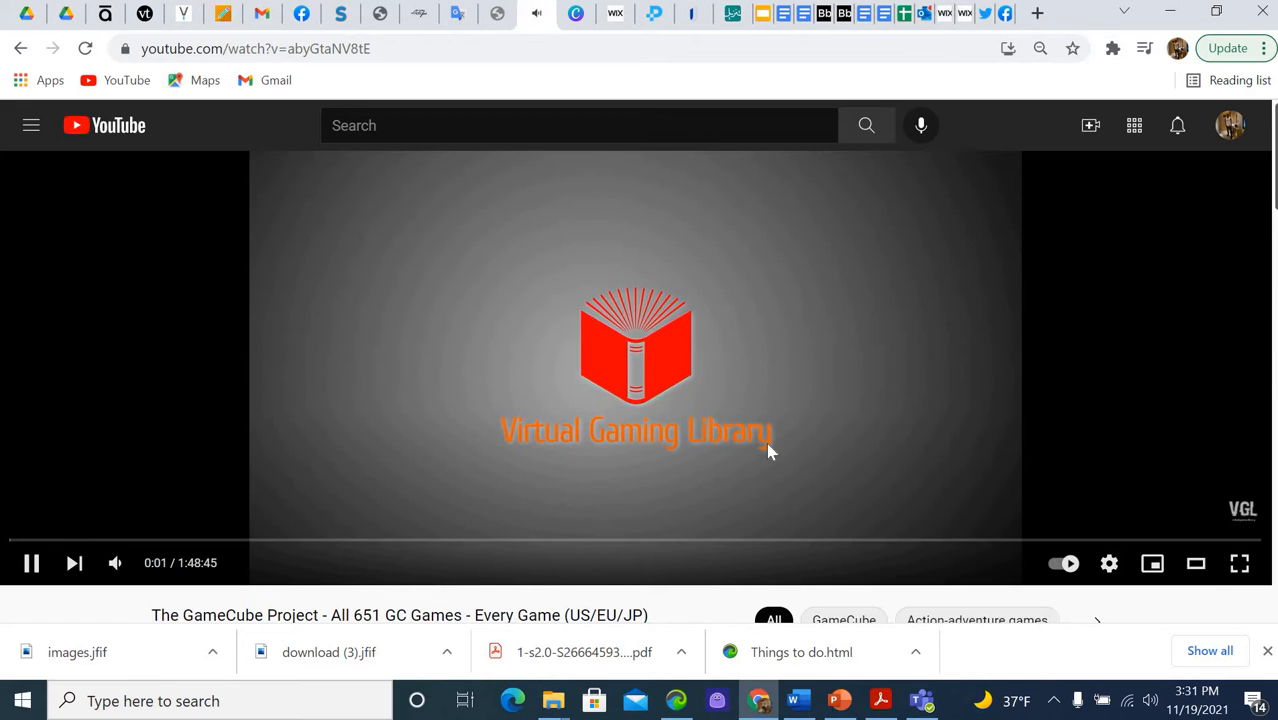
pyautogui.click(767, 448)
pyautogui.scroll(-5, 1081, 534)
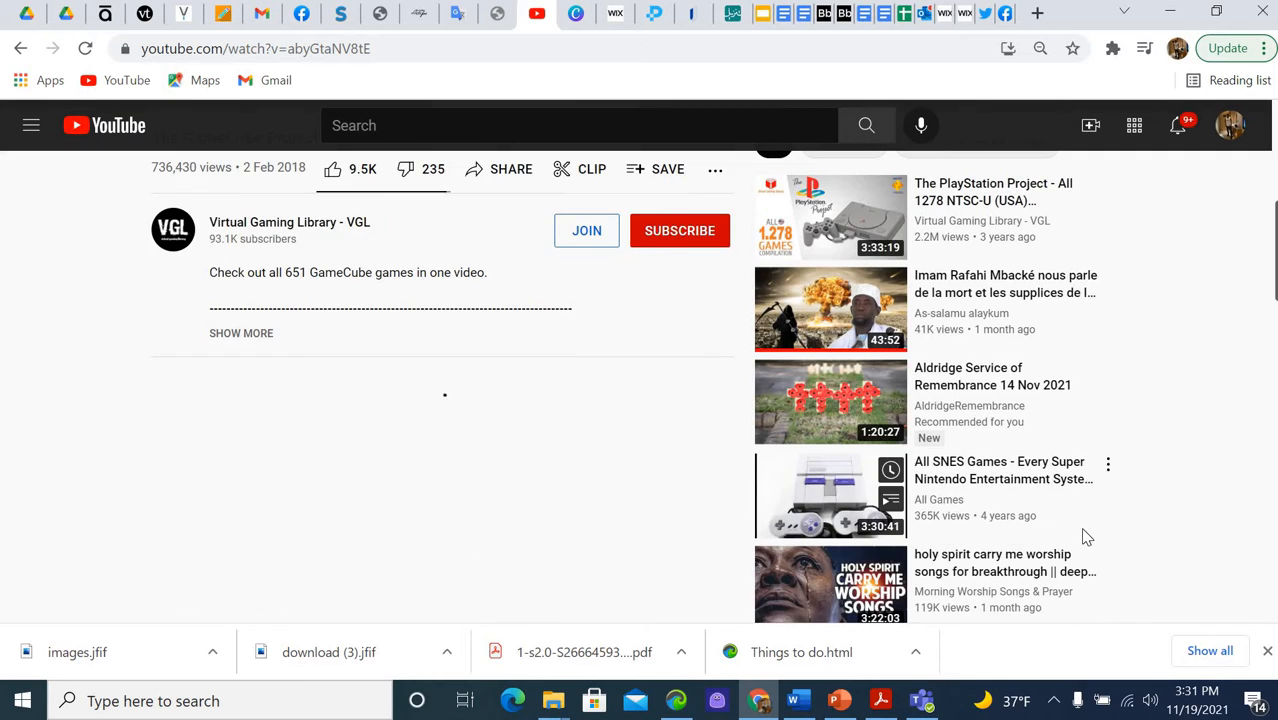
pyautogui.scroll(3, 1084, 538)
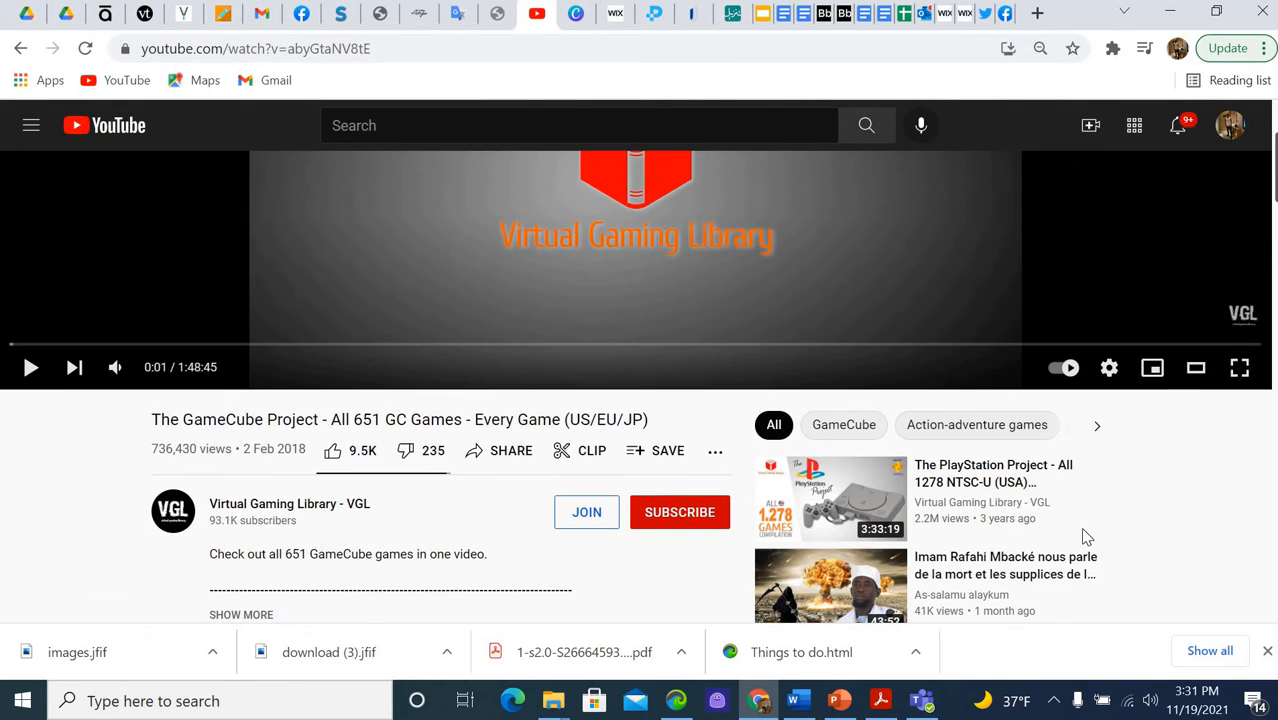
pyautogui.click(713, 451)
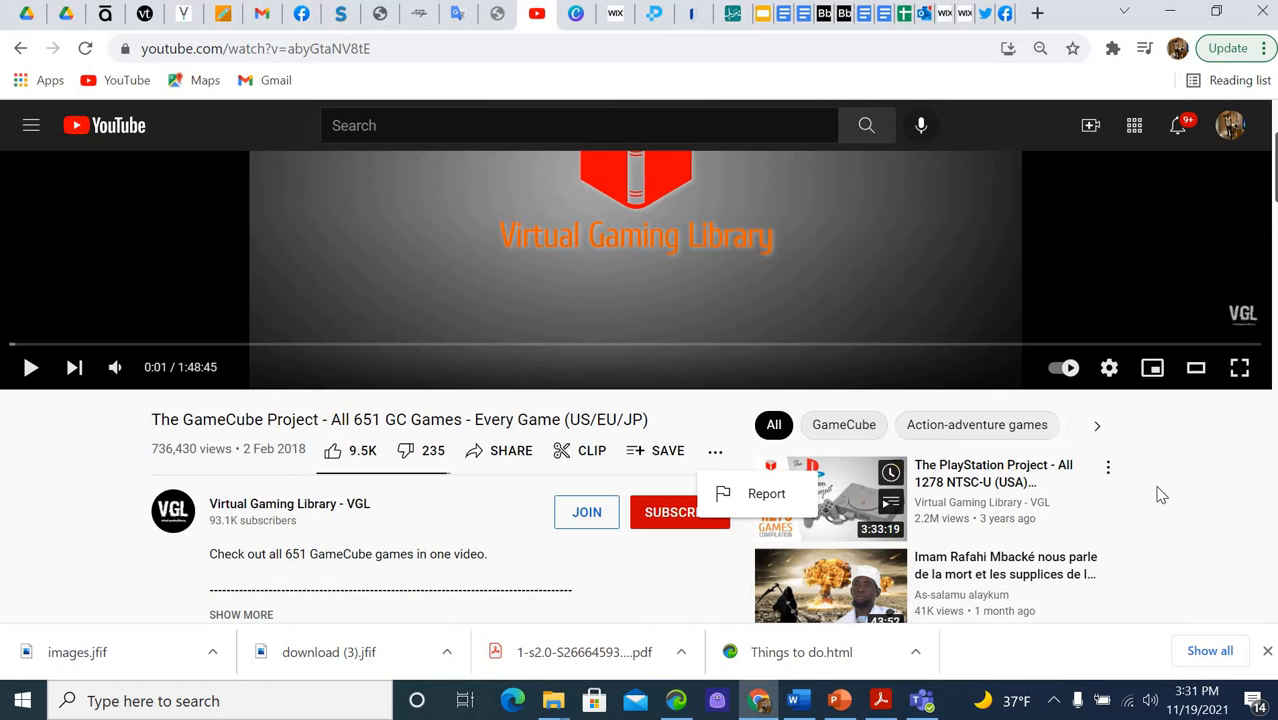
pyautogui.click(1230, 127)
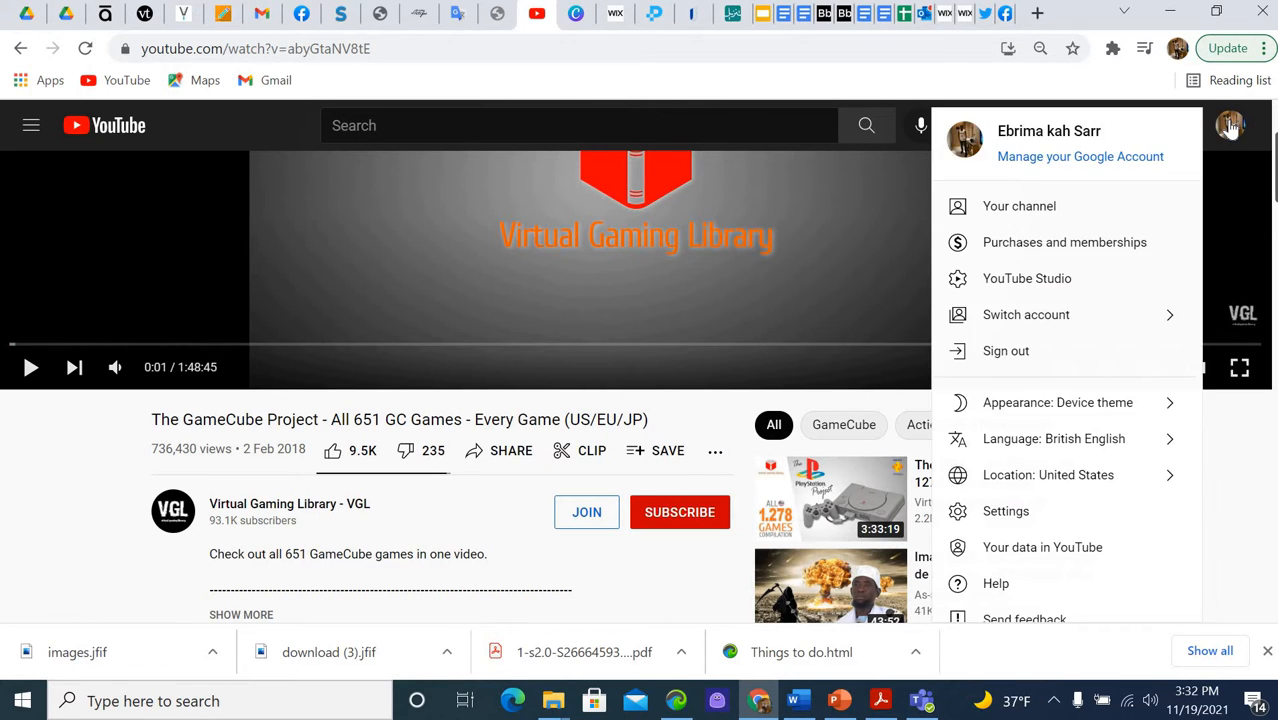
pyautogui.click(1036, 212)
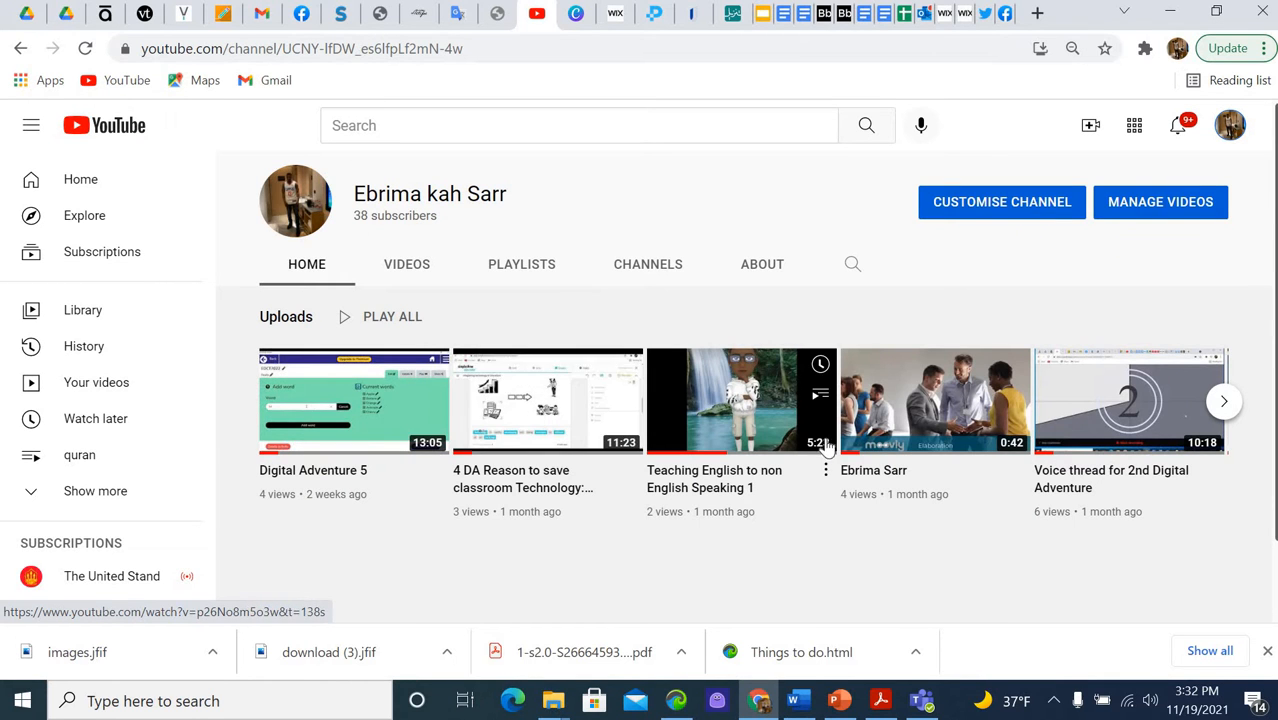
# Open the channel's video "Teaching English to non English Speaking 1", pause it and copy its share link
pyautogui.click(770, 424)
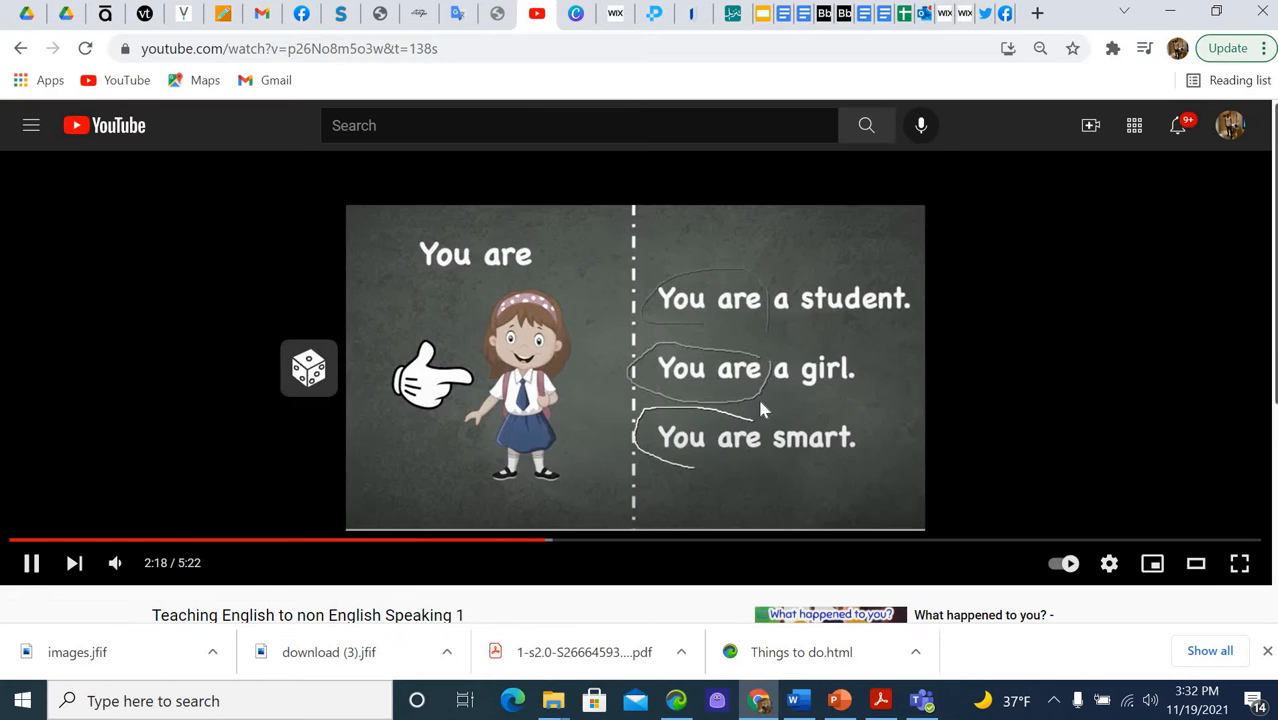
pyautogui.click(757, 395)
pyautogui.scroll(-3, 717, 423)
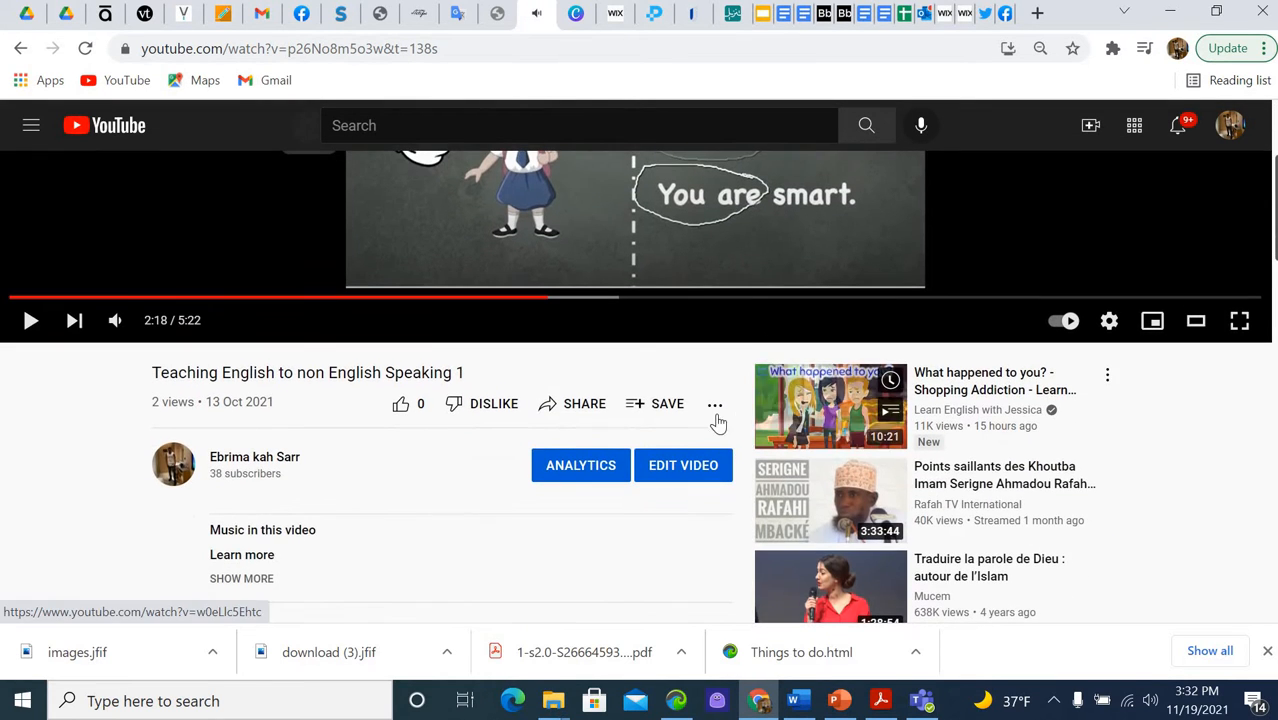
pyautogui.click(568, 407)
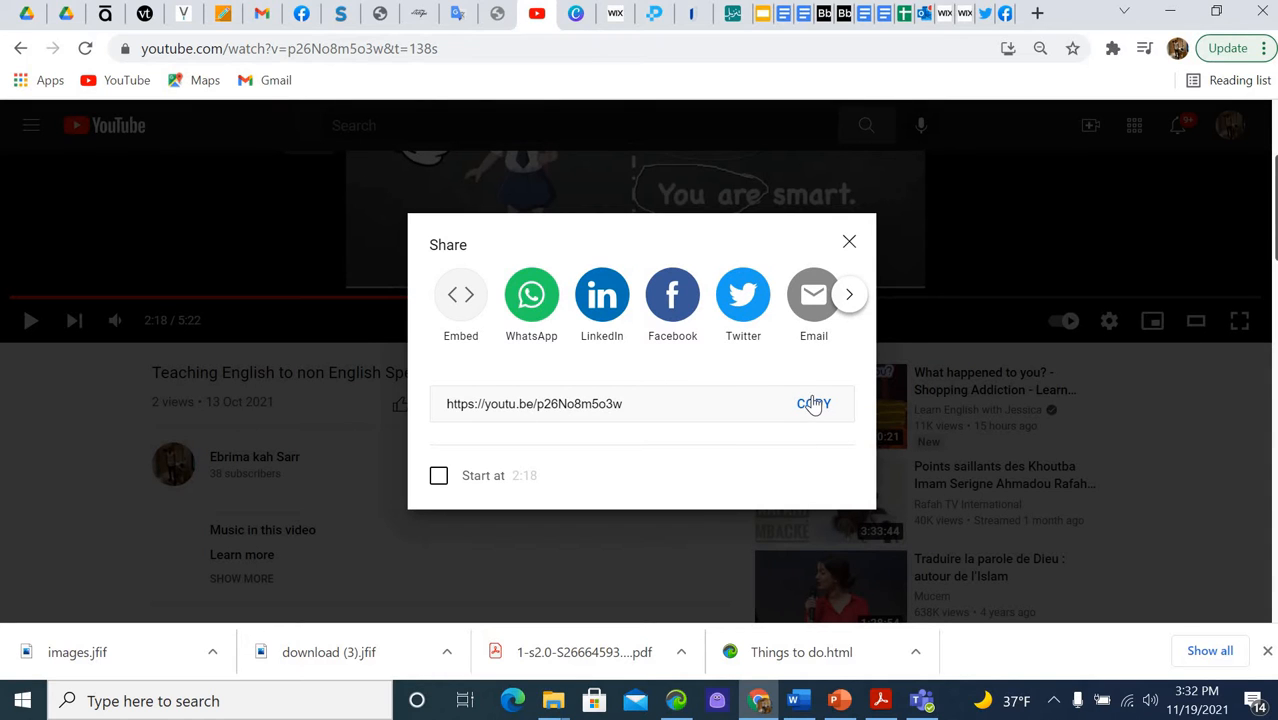
pyautogui.click(811, 405)
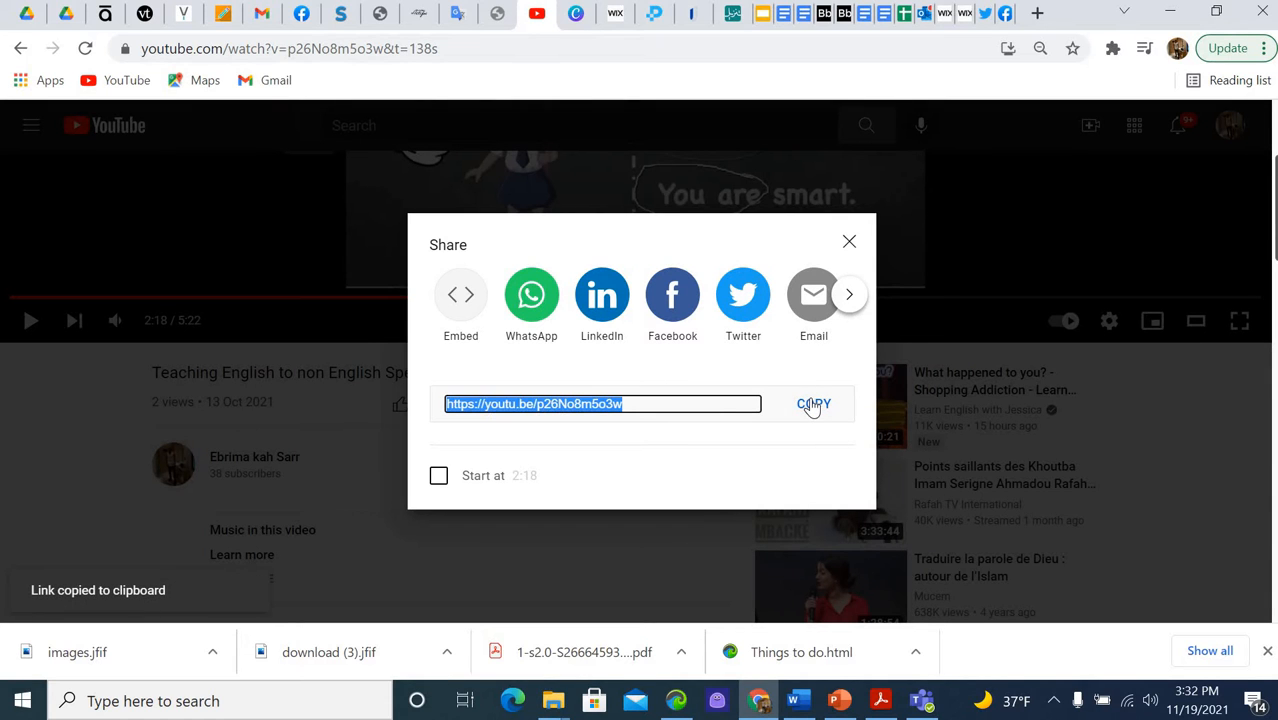
# Return to the Wix editor and replace the new video player's web address with the copied YouTube link
pyautogui.click(965, 14)
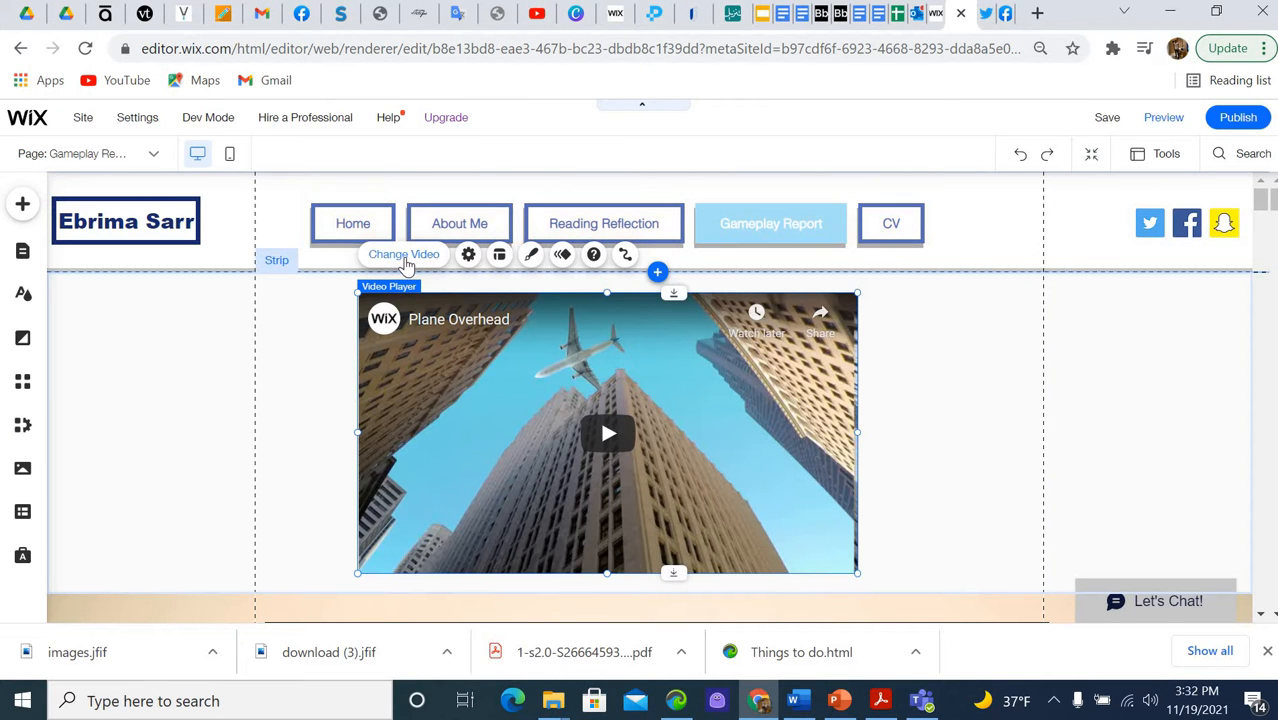
pyautogui.click(405, 258)
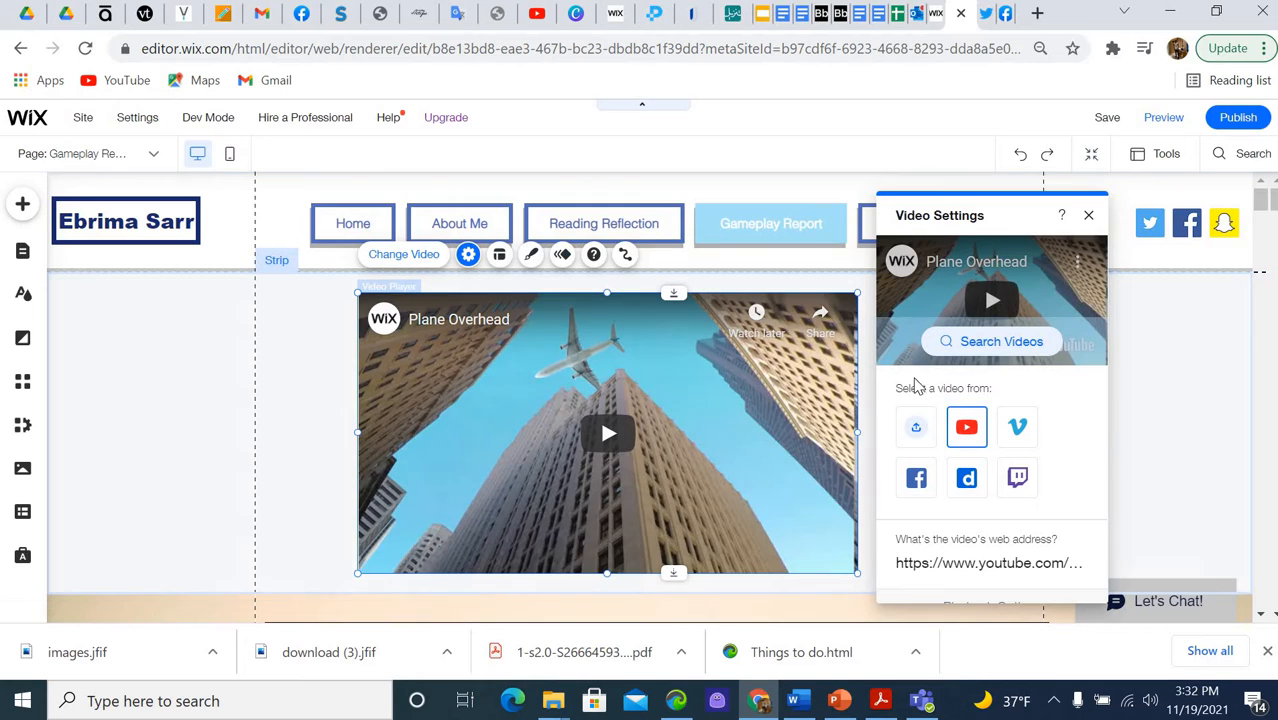
pyautogui.click(1076, 563)
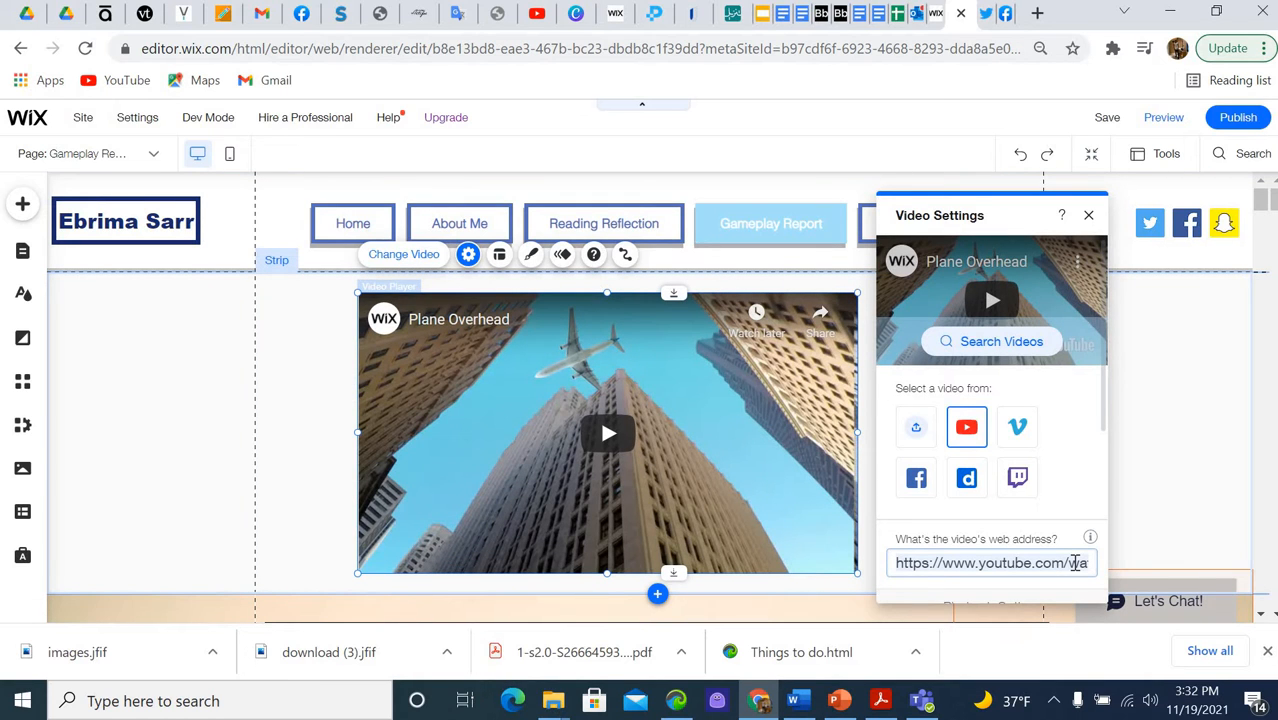
pyautogui.hotkey('ctrl', 'a')
pyautogui.press('BackSpace')
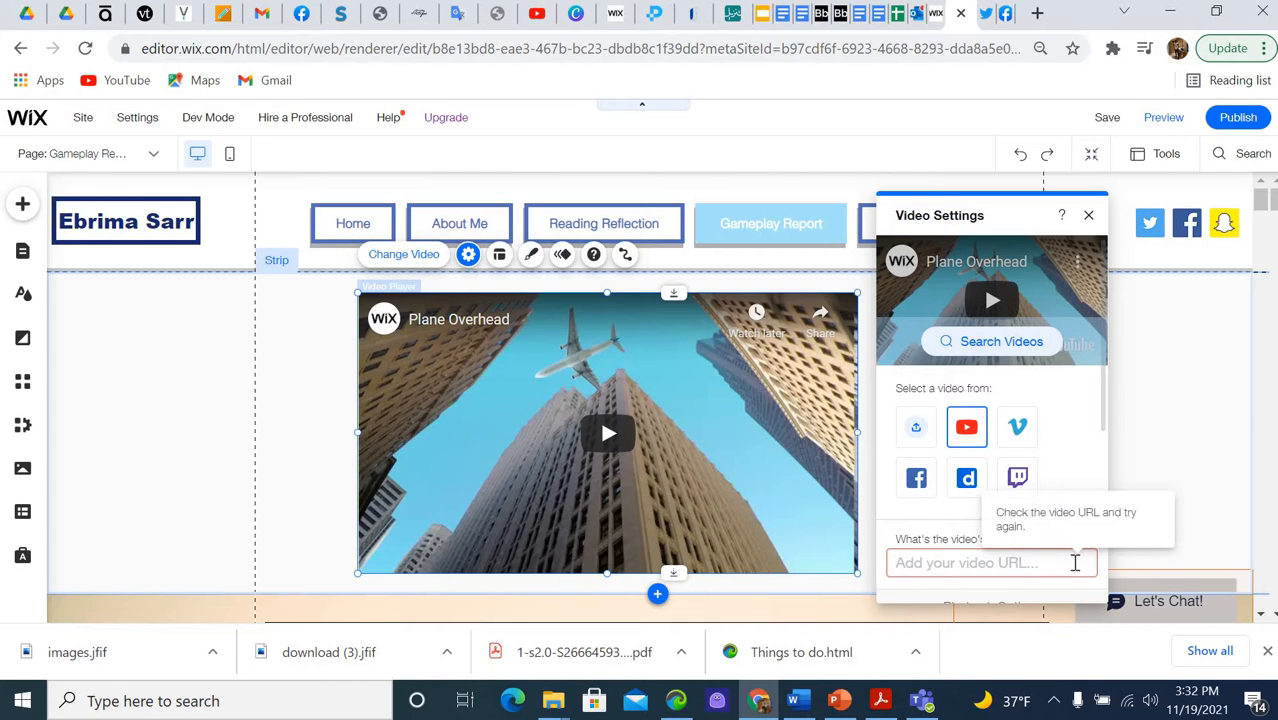
pyautogui.hotkey('ctrl', 'v')
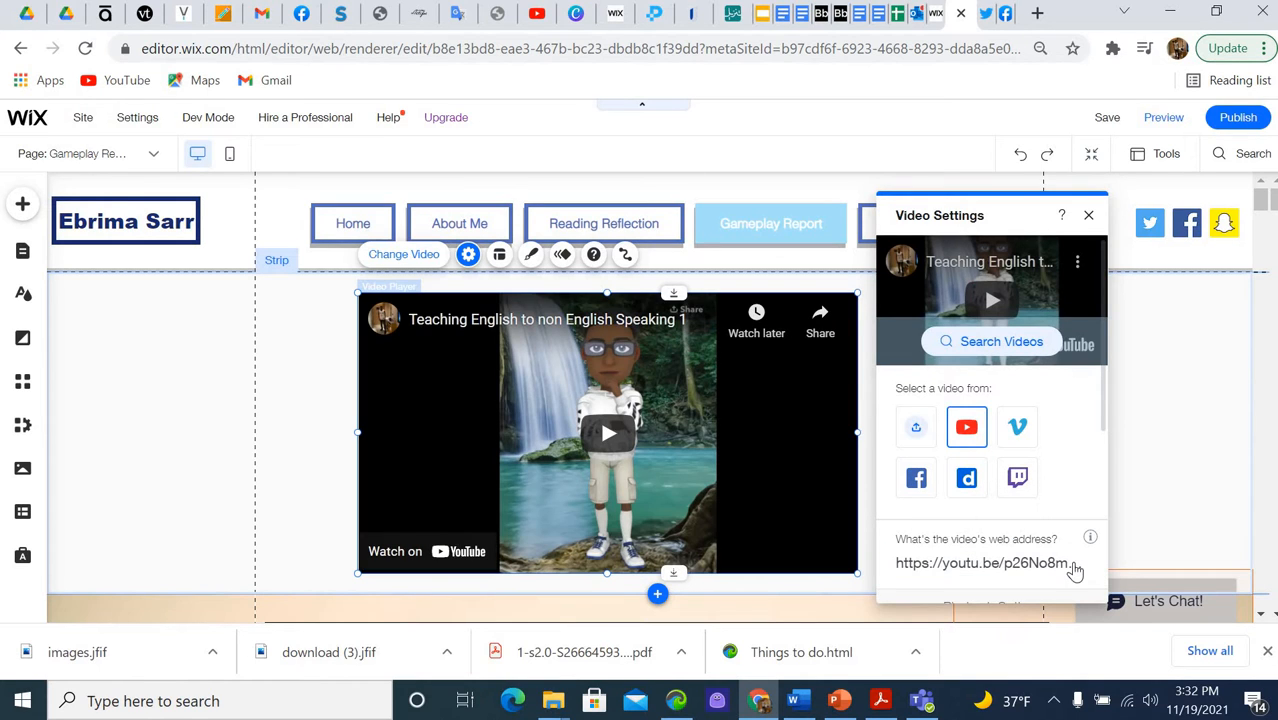
pyautogui.click(1197, 456)
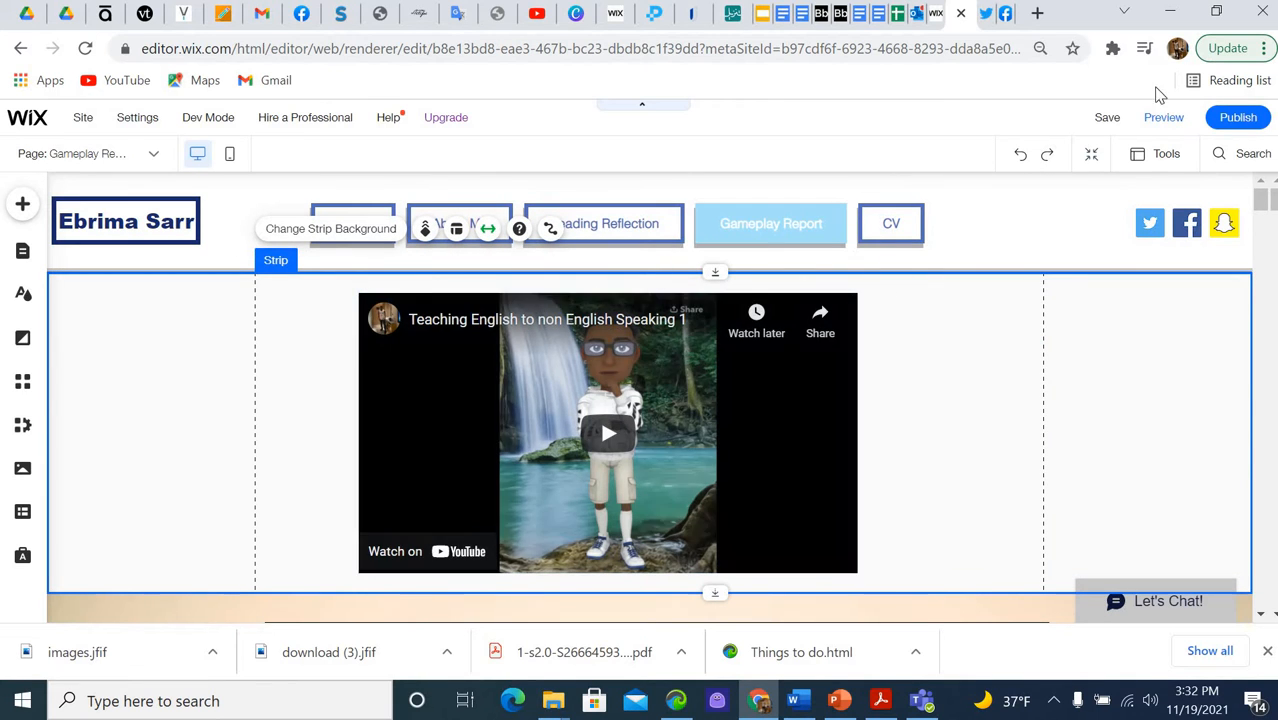
# Save the site and check the new video strip and the Home page in preview before returning to the editor
pyautogui.click(1108, 118)
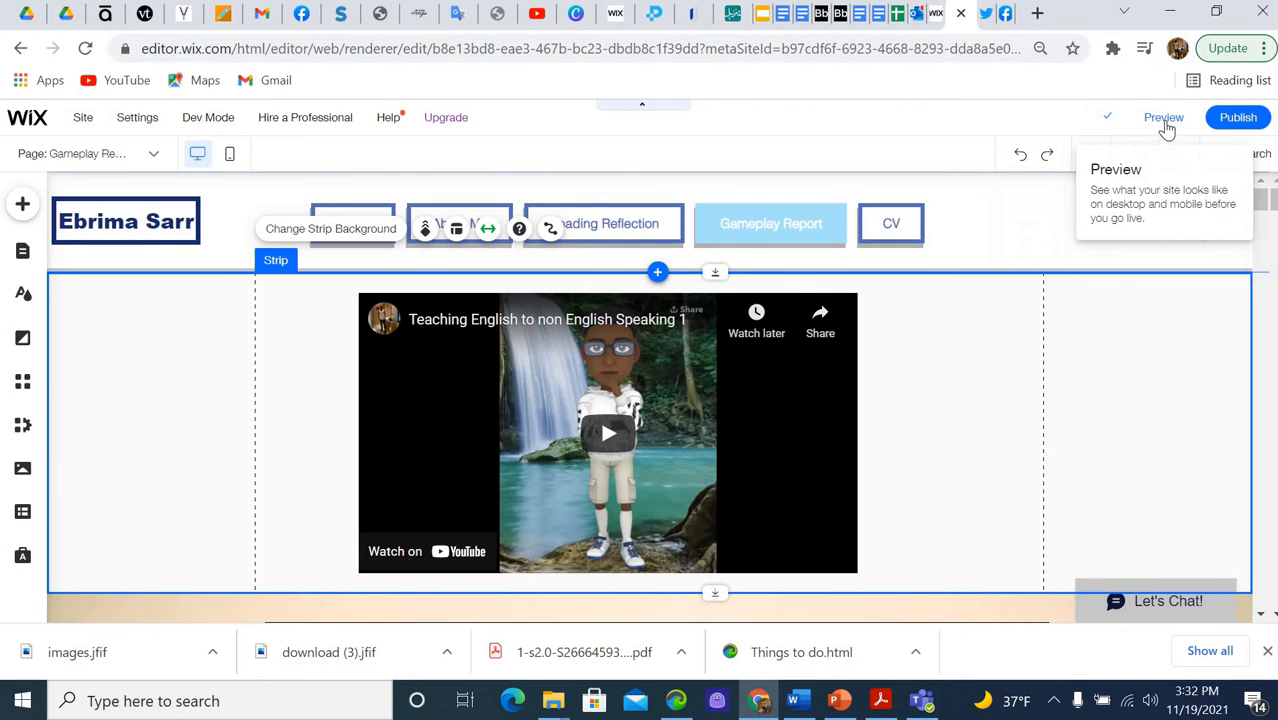
pyautogui.click(1164, 118)
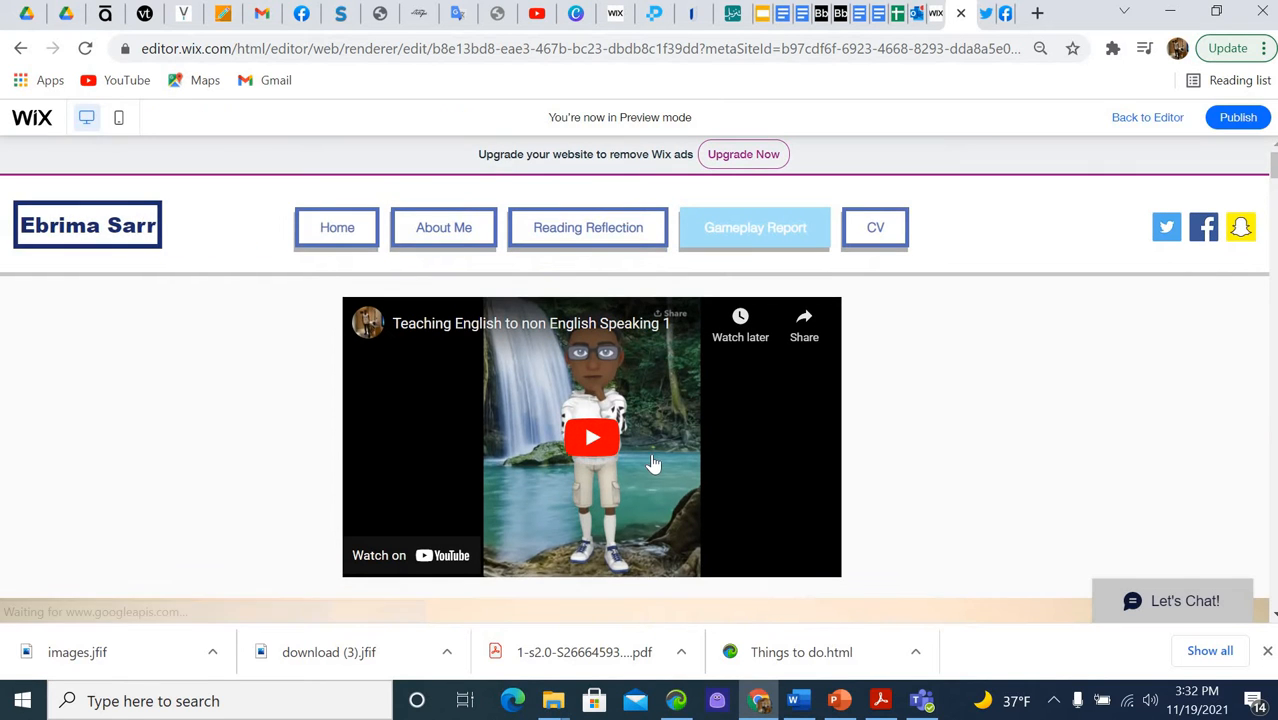
pyautogui.scroll(-5, 654, 462)
pyautogui.scroll(3, 651, 462)
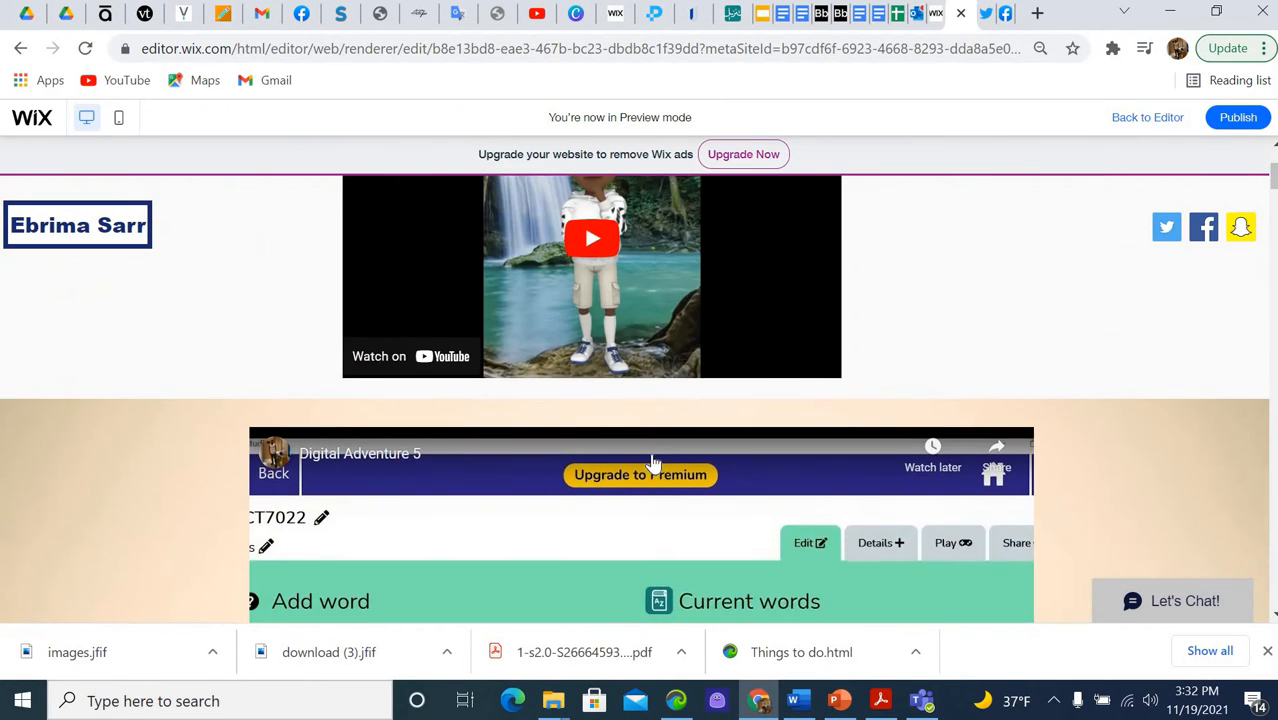
pyautogui.scroll(3, 657, 482)
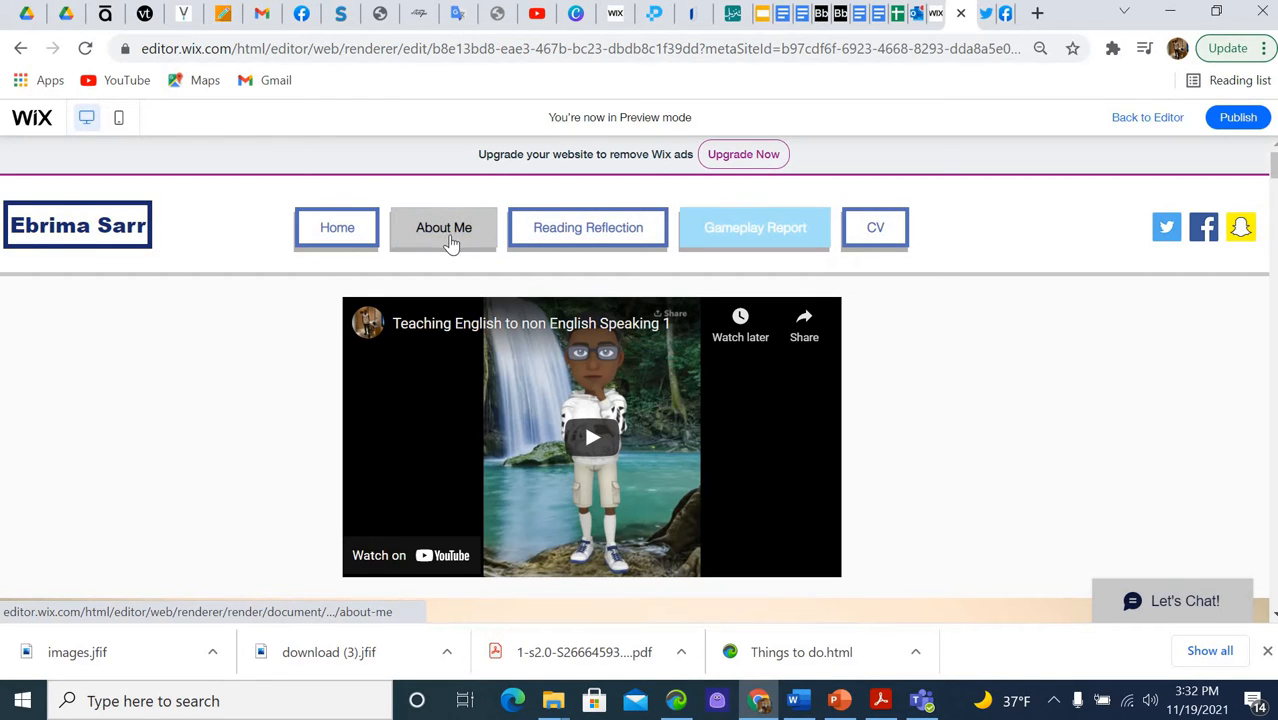
pyautogui.click(357, 227)
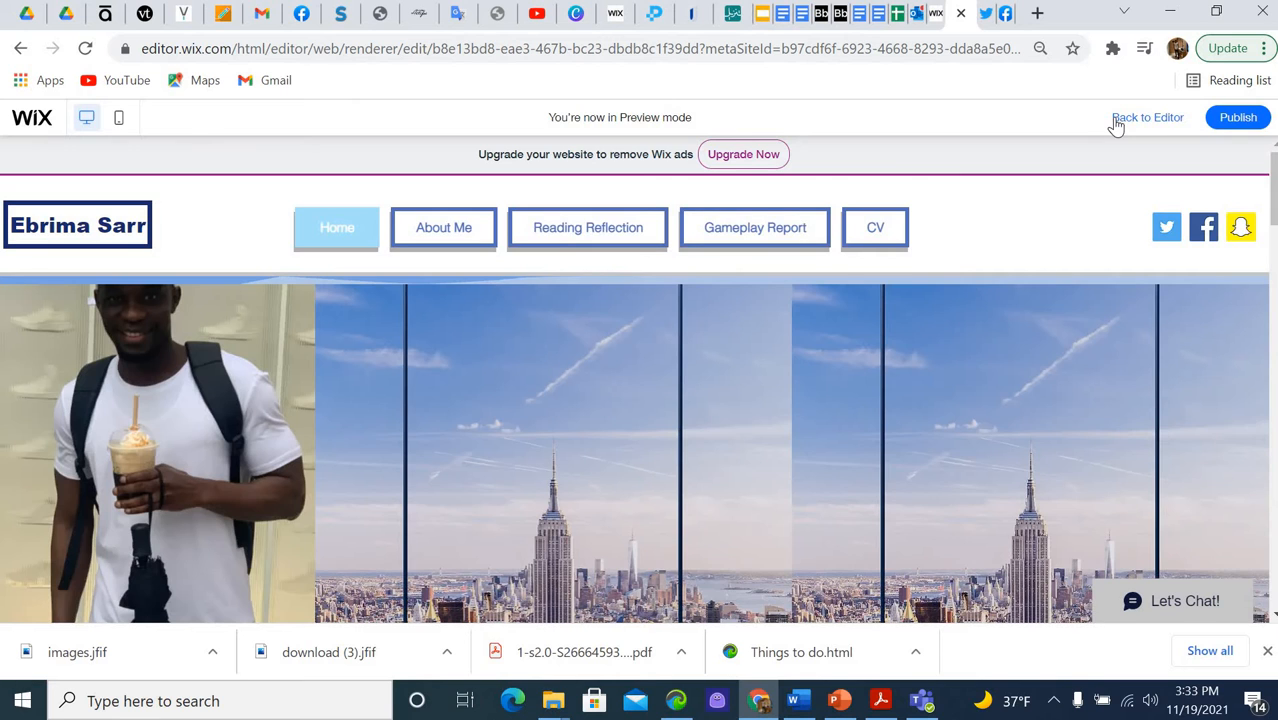
pyautogui.click(1146, 117)
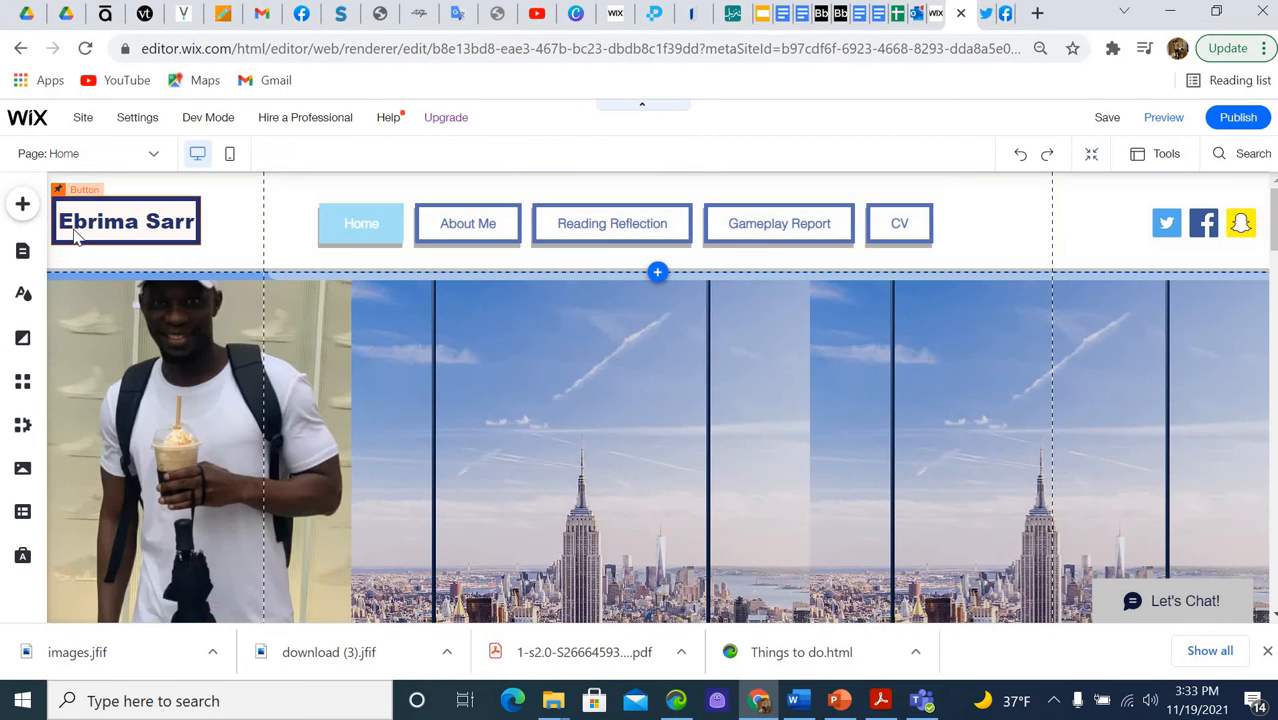
# Show the hidden second Reading Reflection page in the site menu and hide it again
pyautogui.click(21, 206)
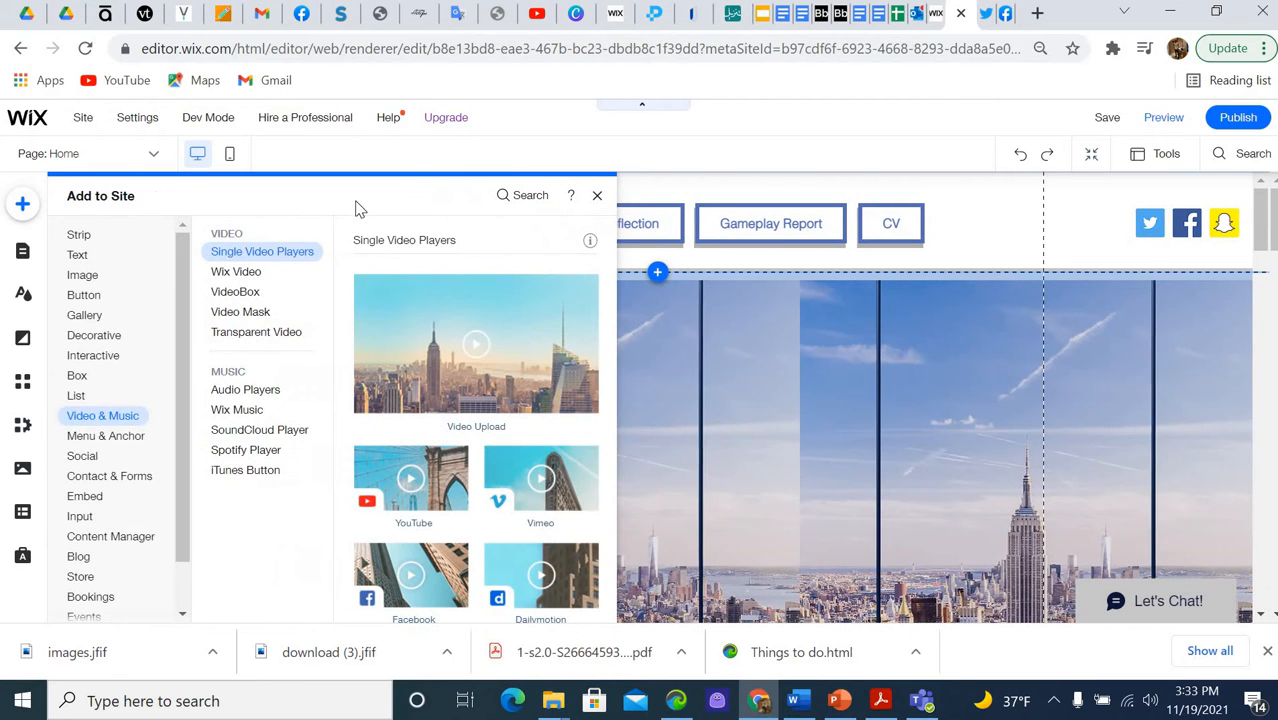
pyautogui.click(698, 388)
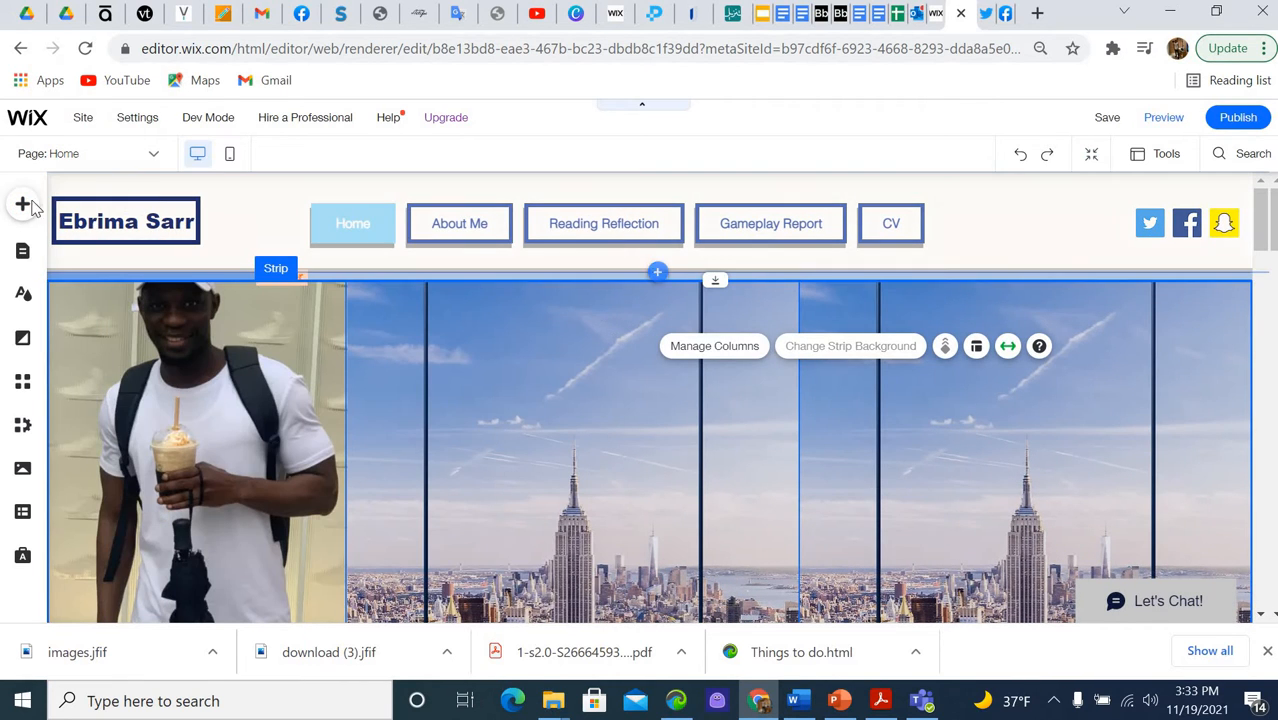
pyautogui.click(28, 253)
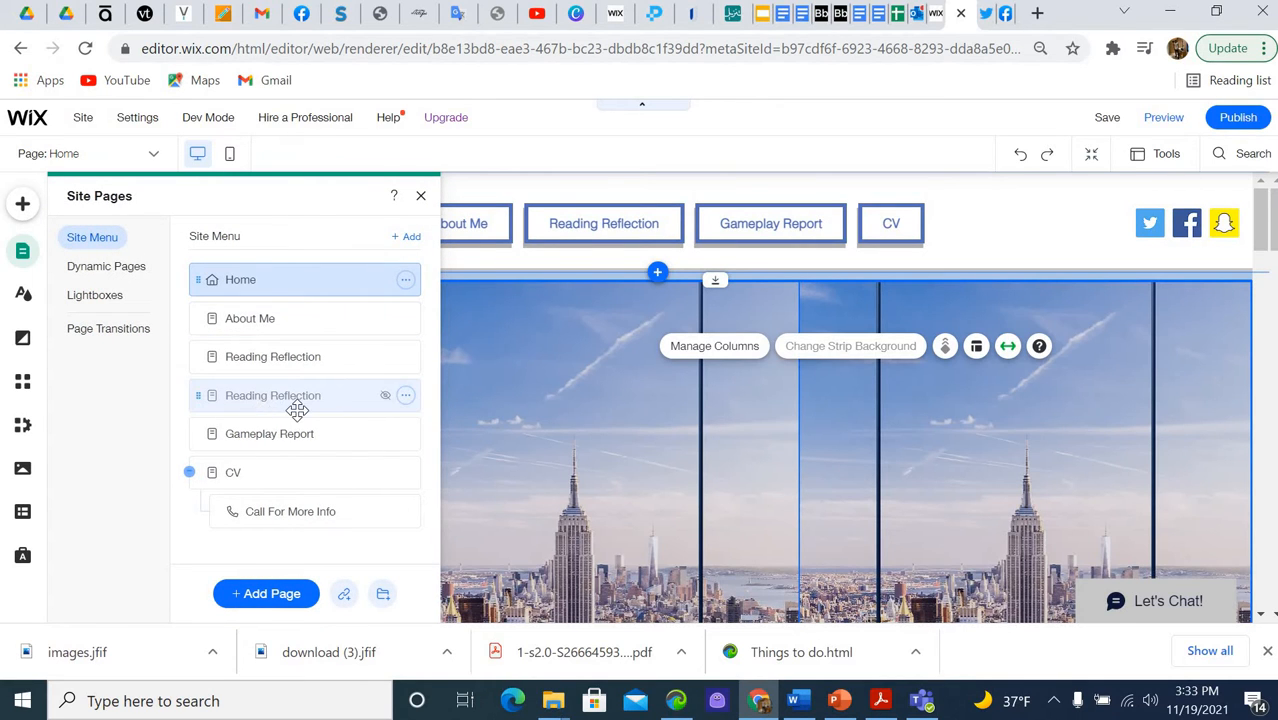
pyautogui.click(406, 397)
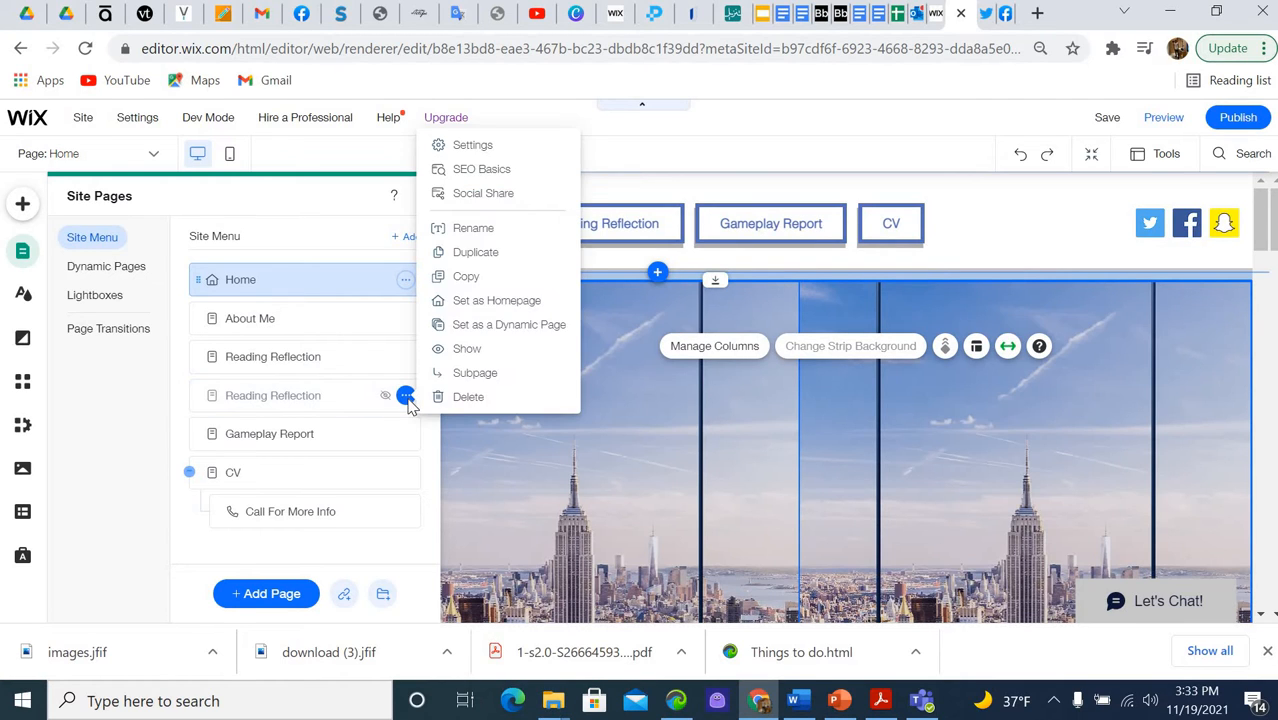
pyautogui.click(467, 349)
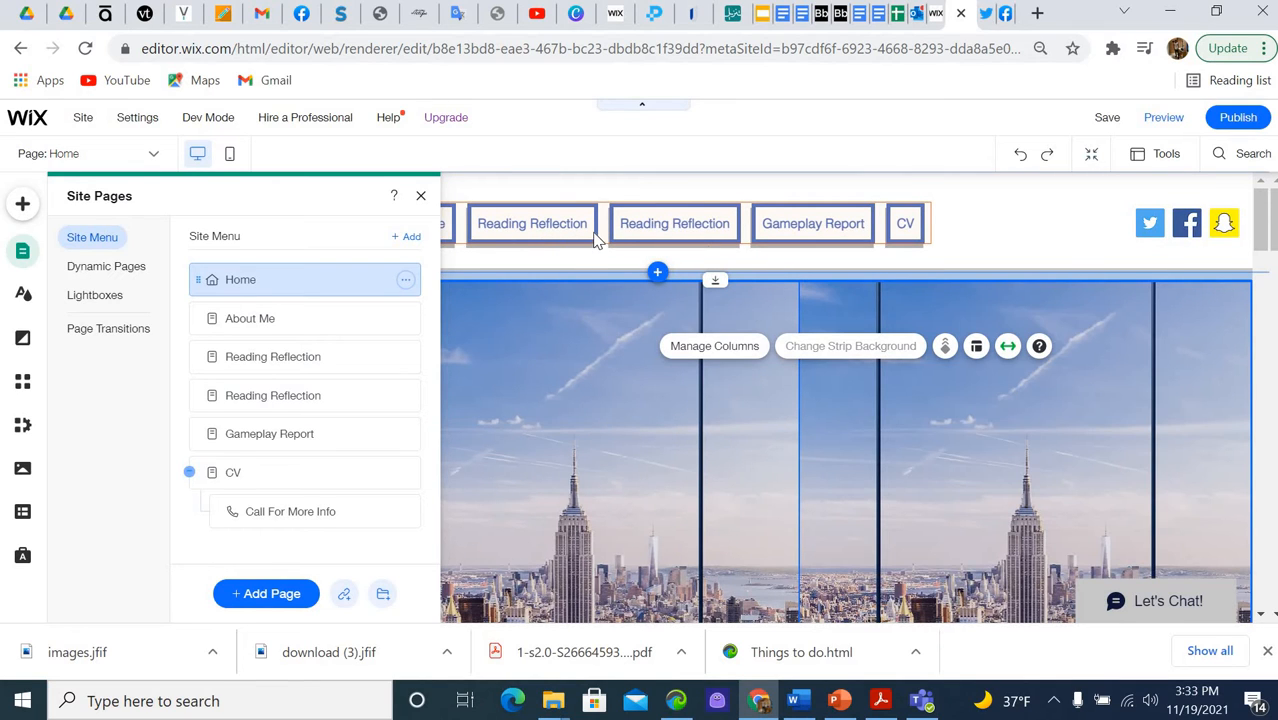
pyautogui.click(405, 397)
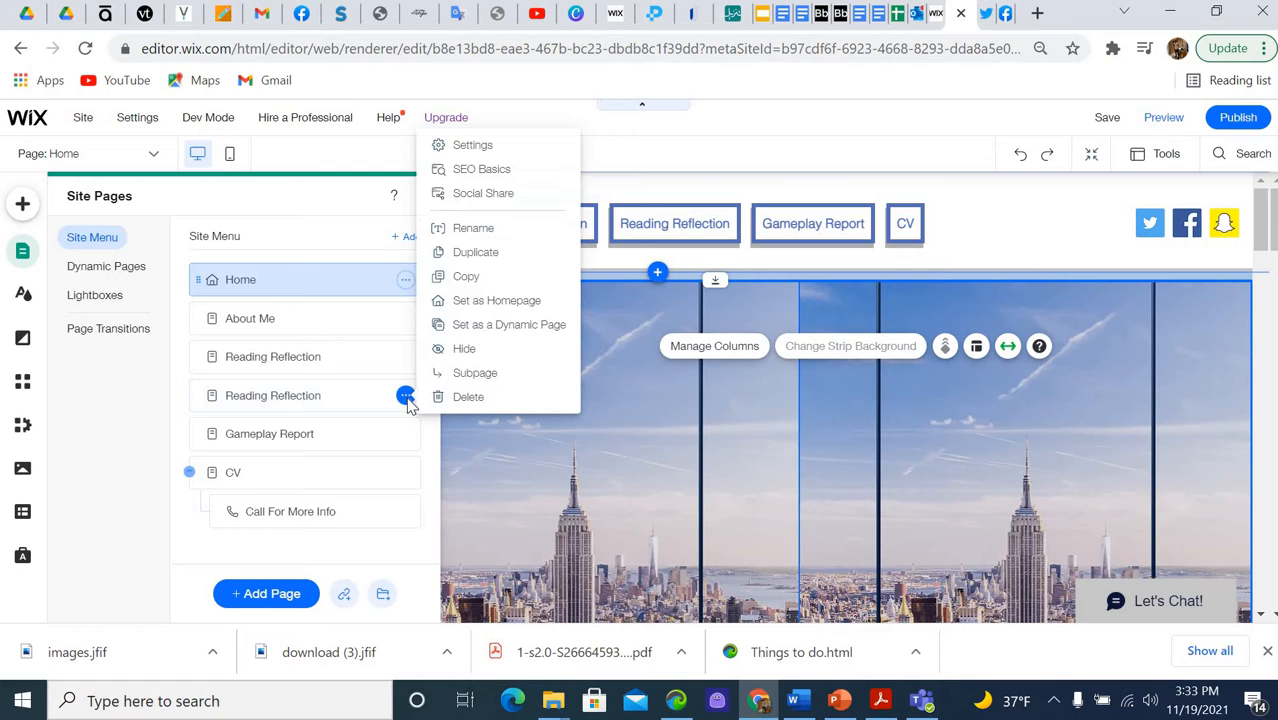
pyautogui.click(463, 350)
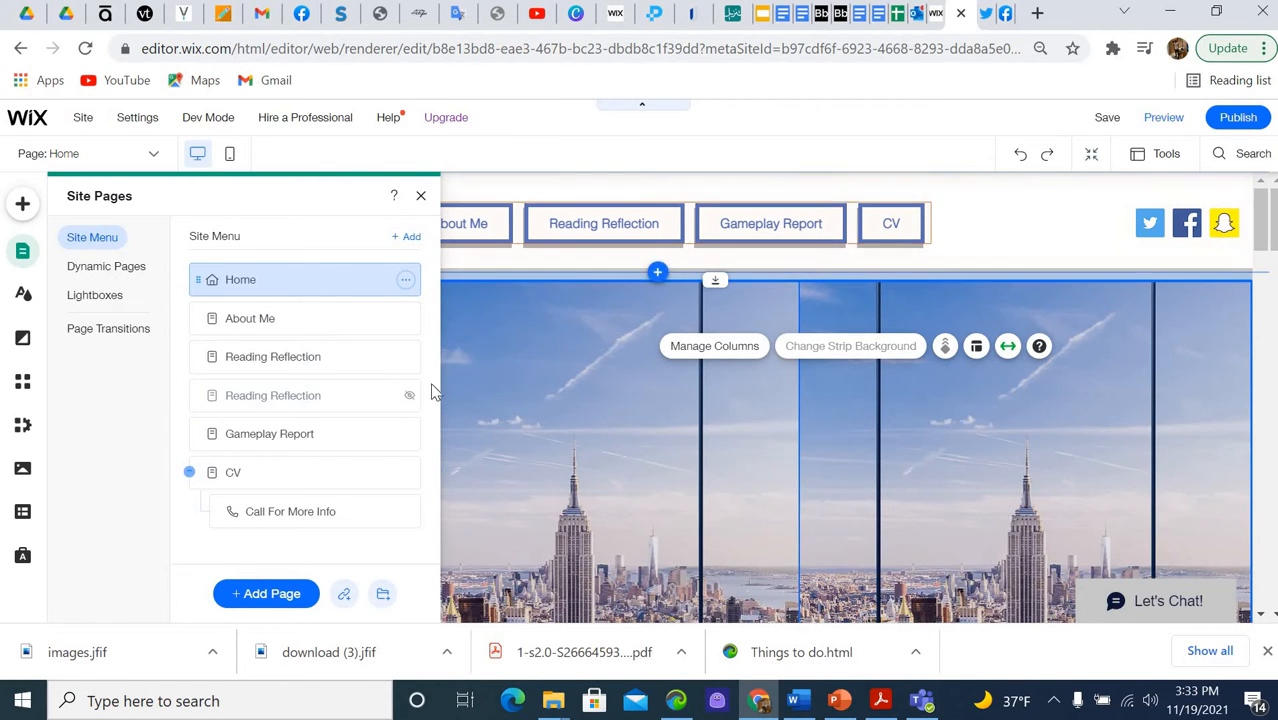
# Show the hidden second Reading Reflection page in the site menu and rename it with a person's title and surname
pyautogui.click(406, 396)
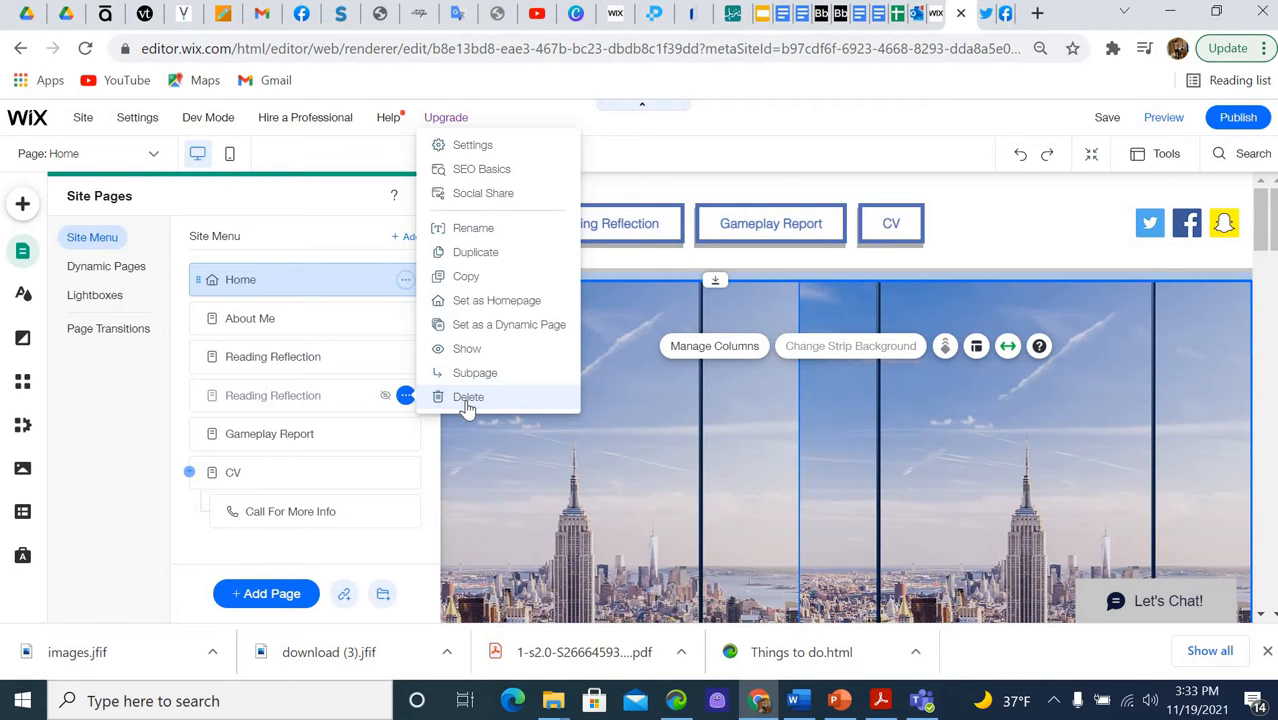
pyautogui.click(468, 348)
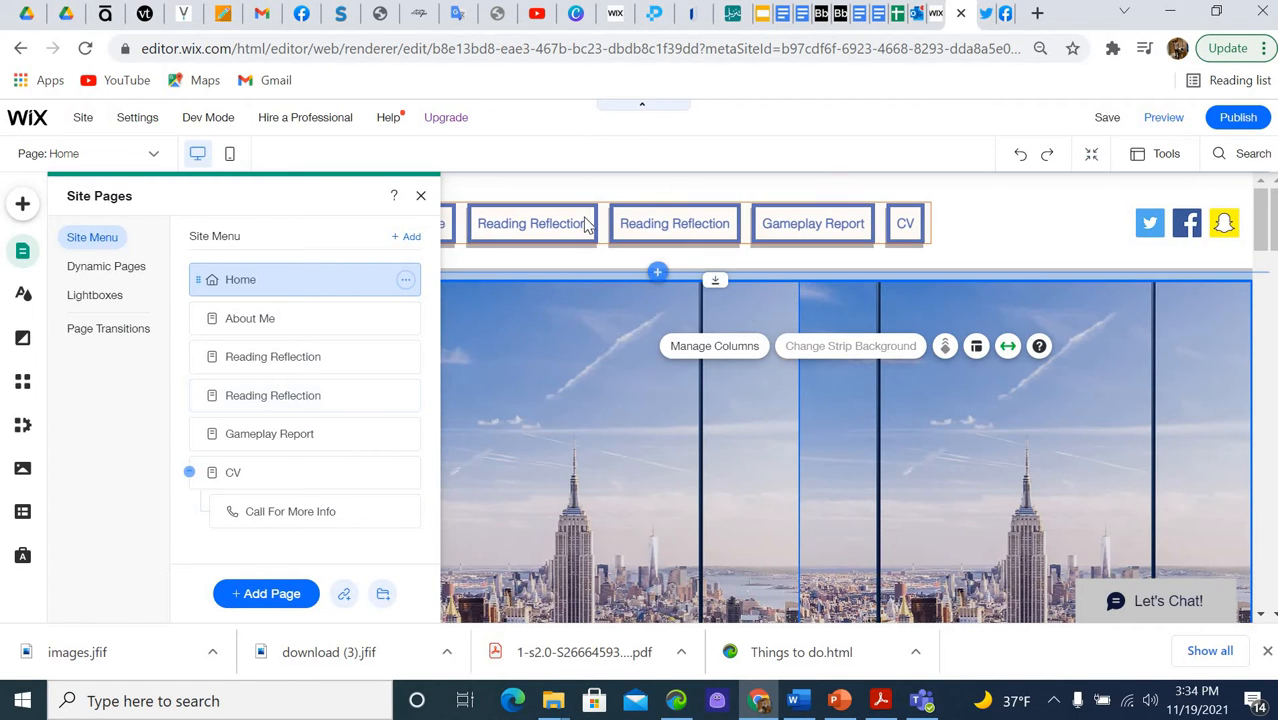
pyautogui.click(573, 222)
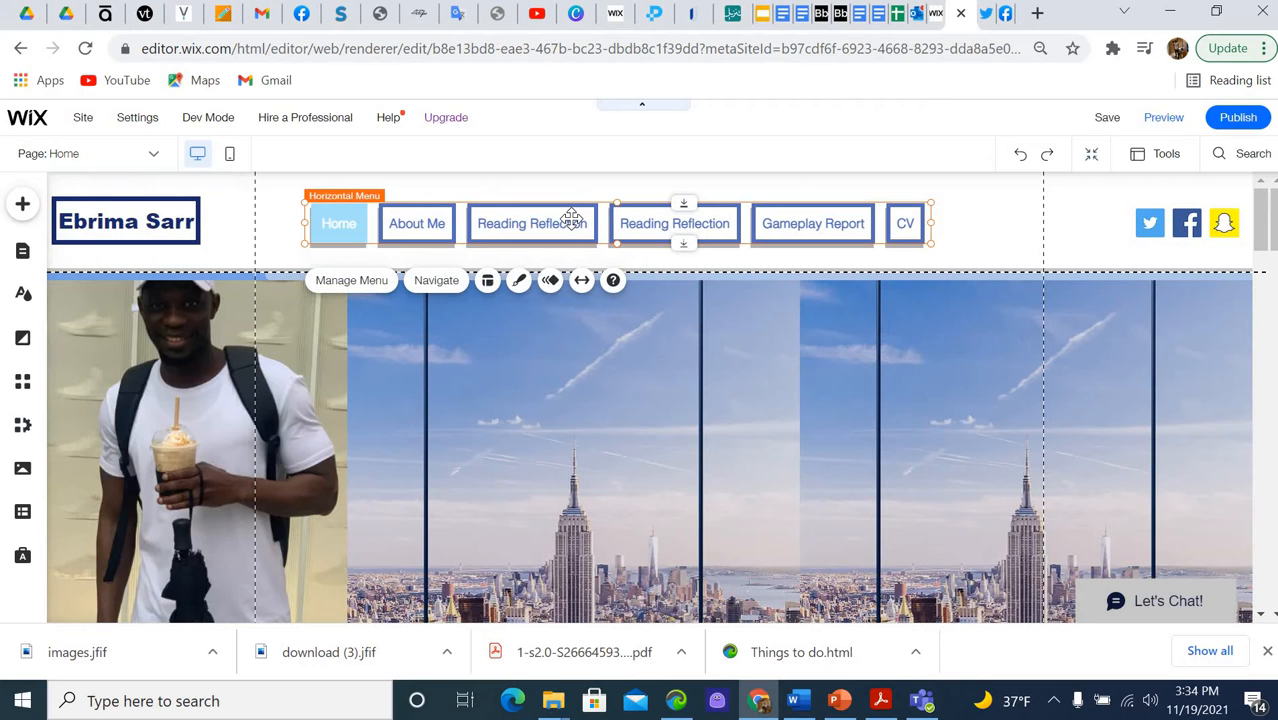
pyautogui.click(22, 251)
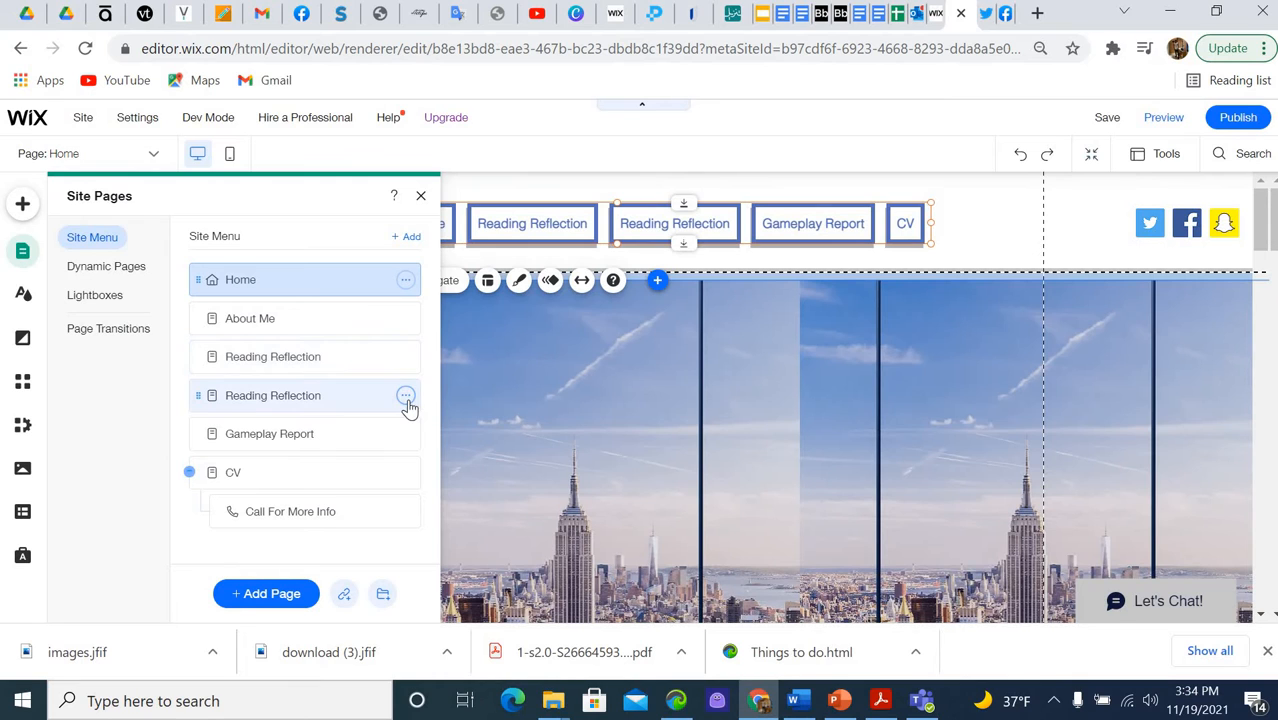
pyautogui.click(405, 397)
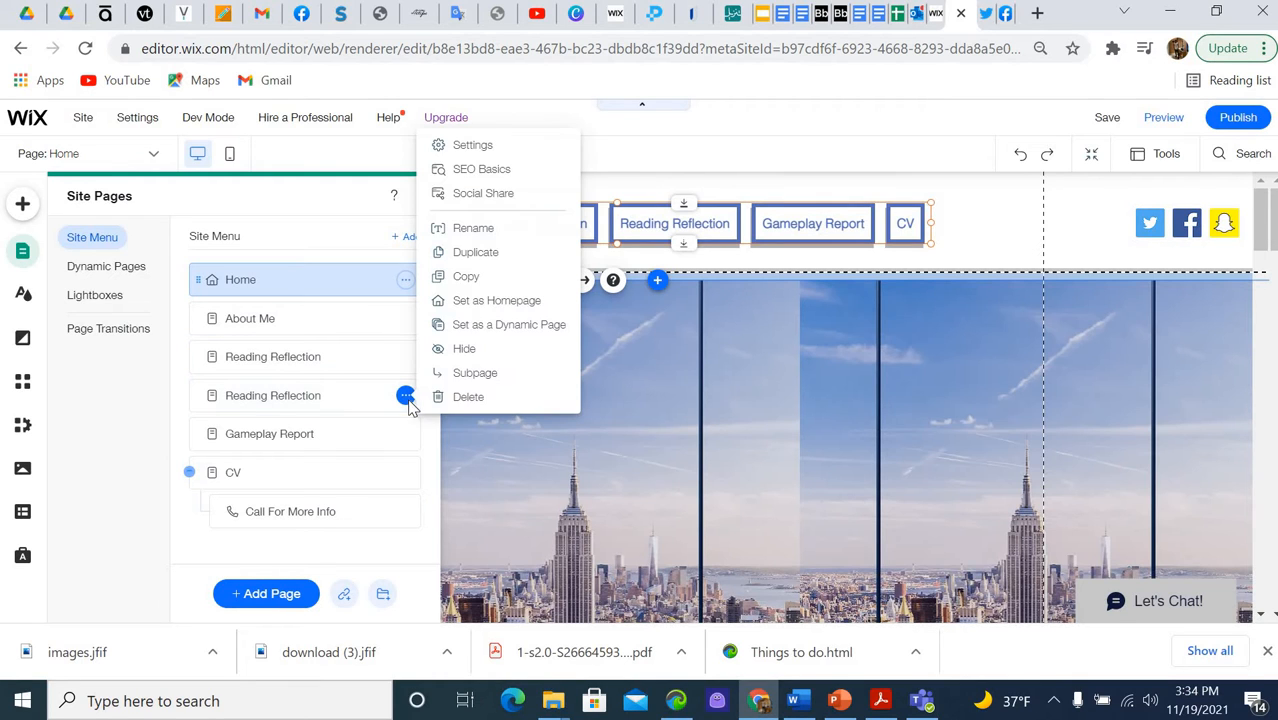
pyautogui.click(484, 227)
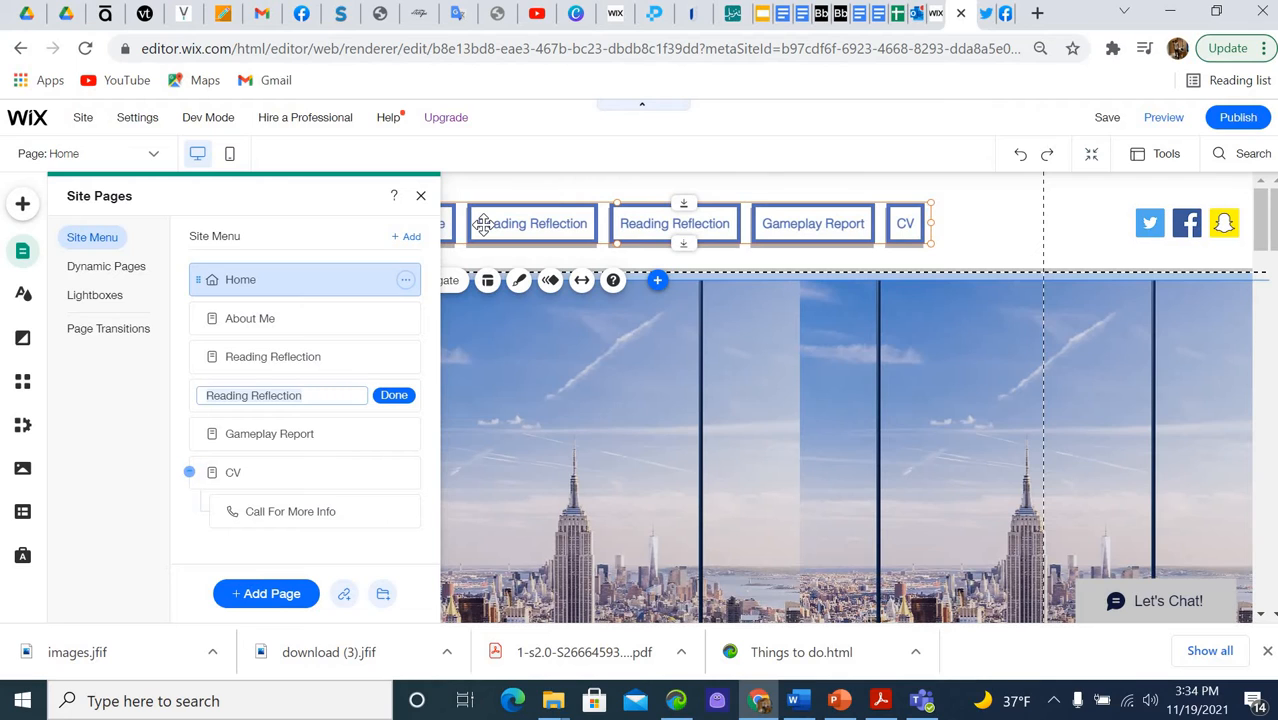
pyautogui.press('BackSpace')
pyautogui.write('D')
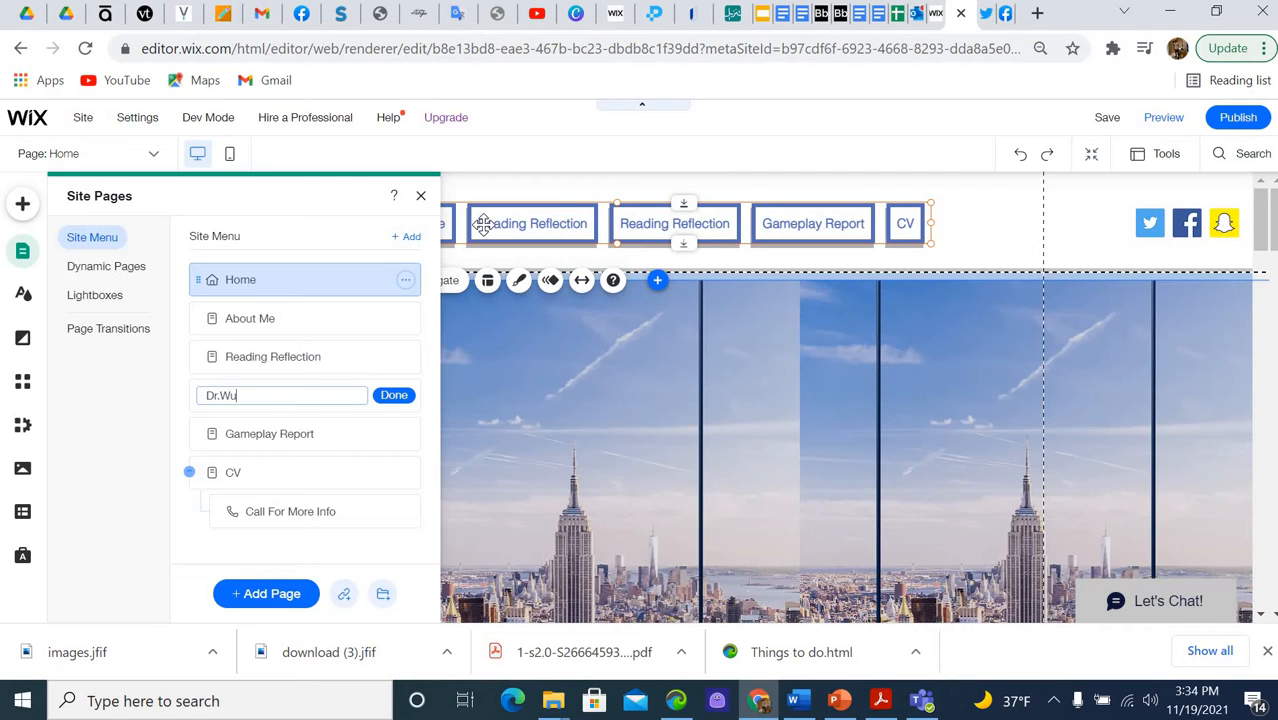
pyautogui.write('r. Wu')
pyautogui.click(401, 397)
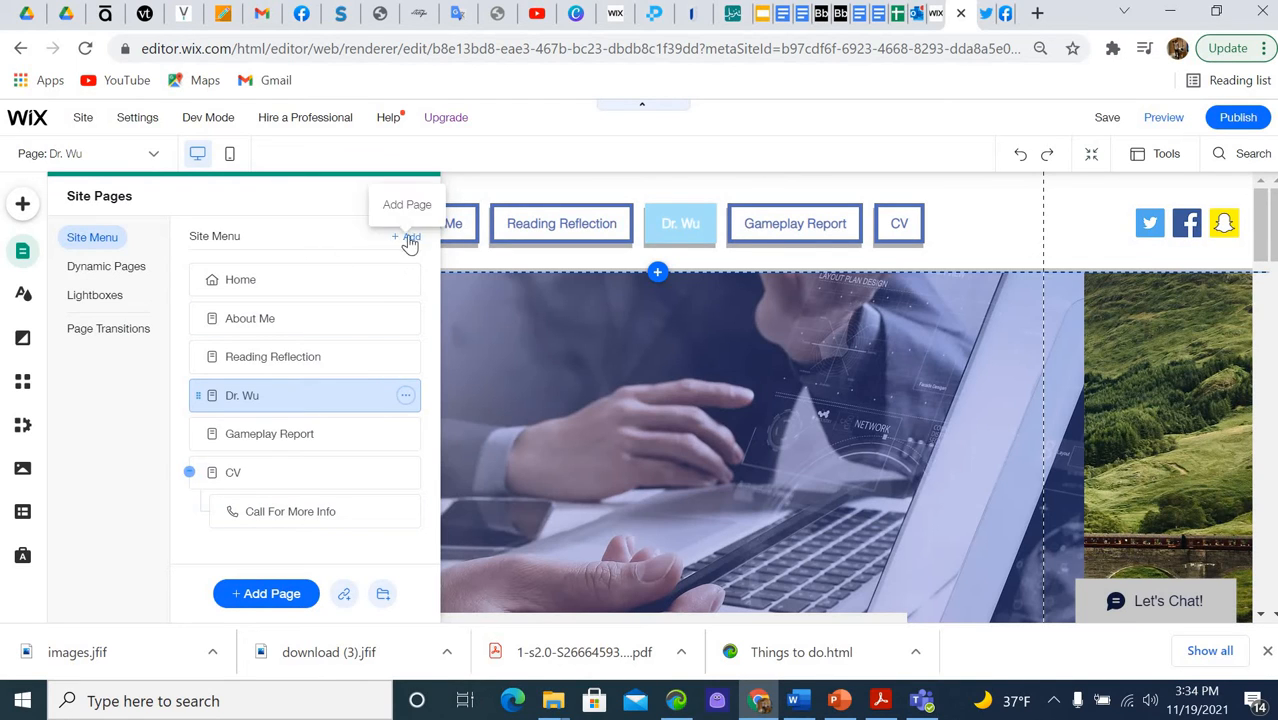
# Hide the renamed page from the site menu and move Call For More Info from CV to a subpage of About Me
pyautogui.click(405, 397)
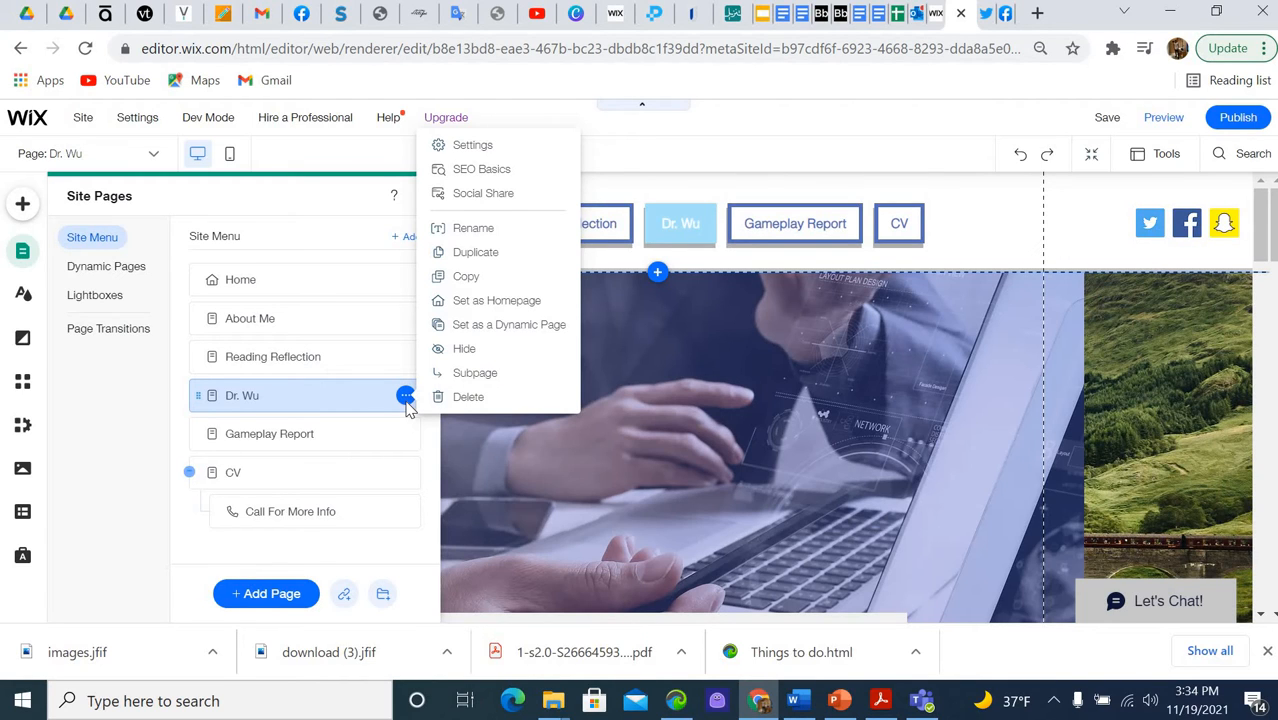
pyautogui.click(479, 358)
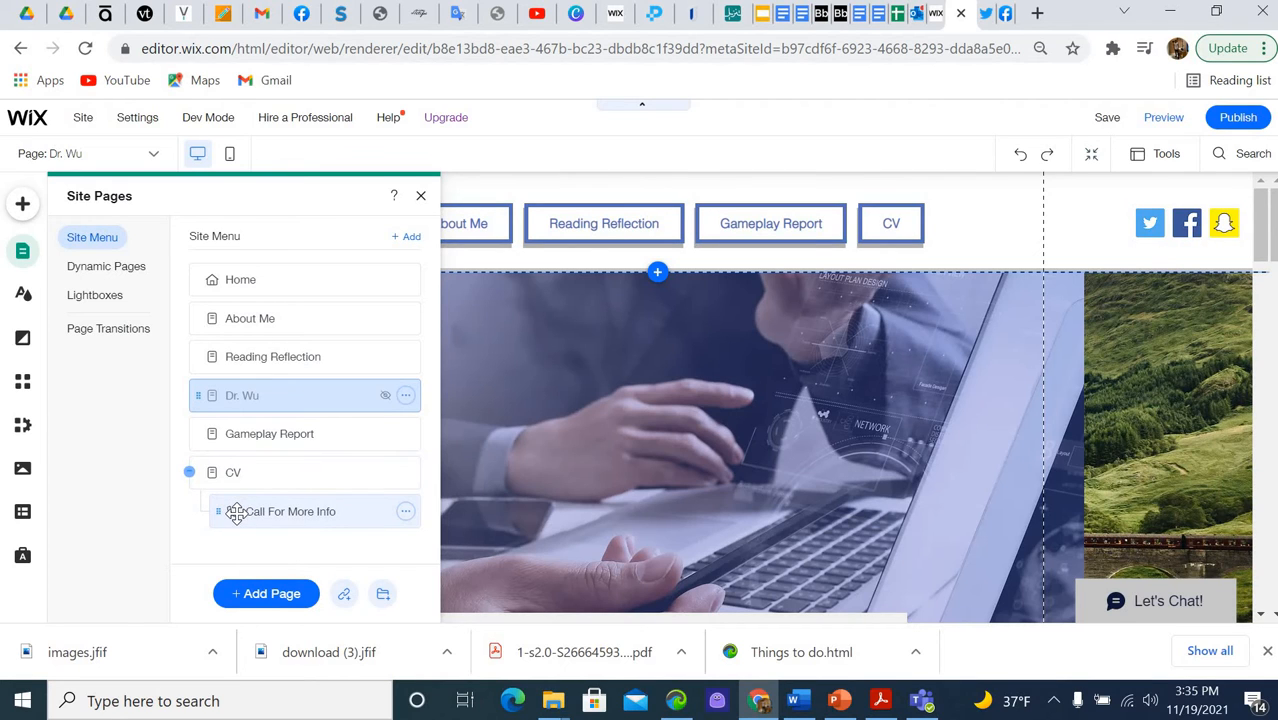
pyautogui.moveTo(236, 513); pyautogui.dragTo(305, 362)
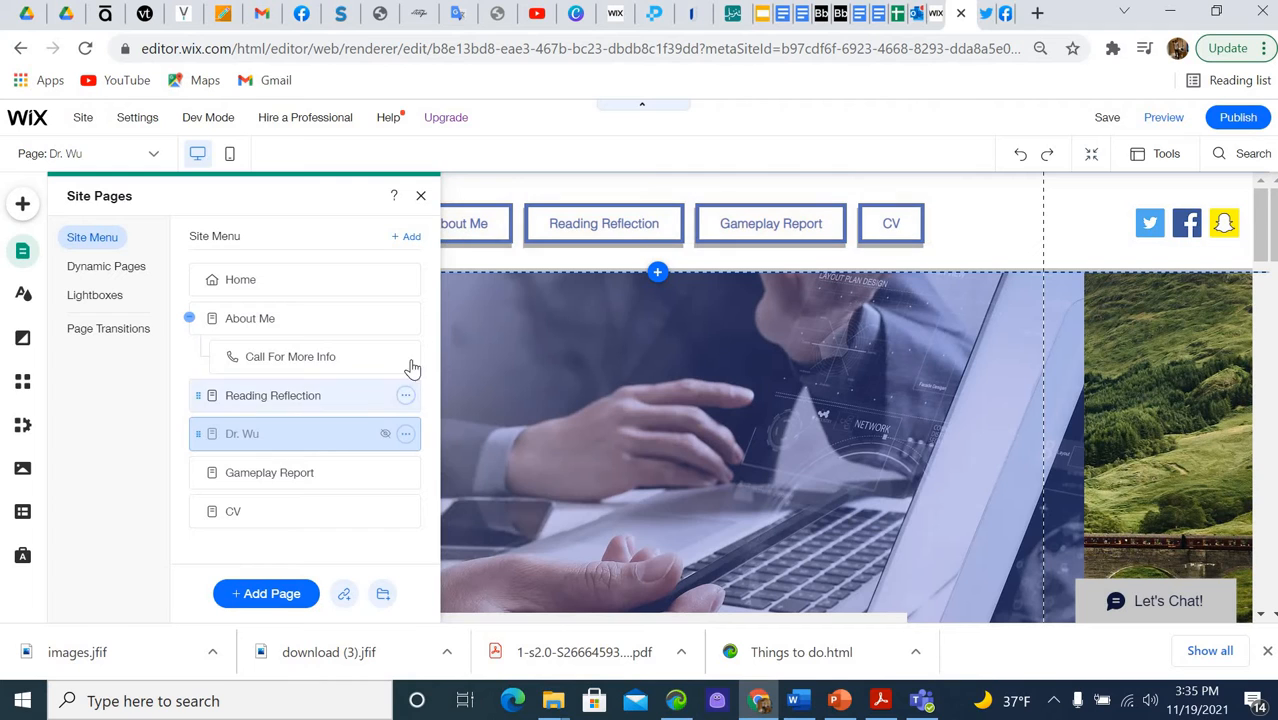
pyautogui.click(421, 197)
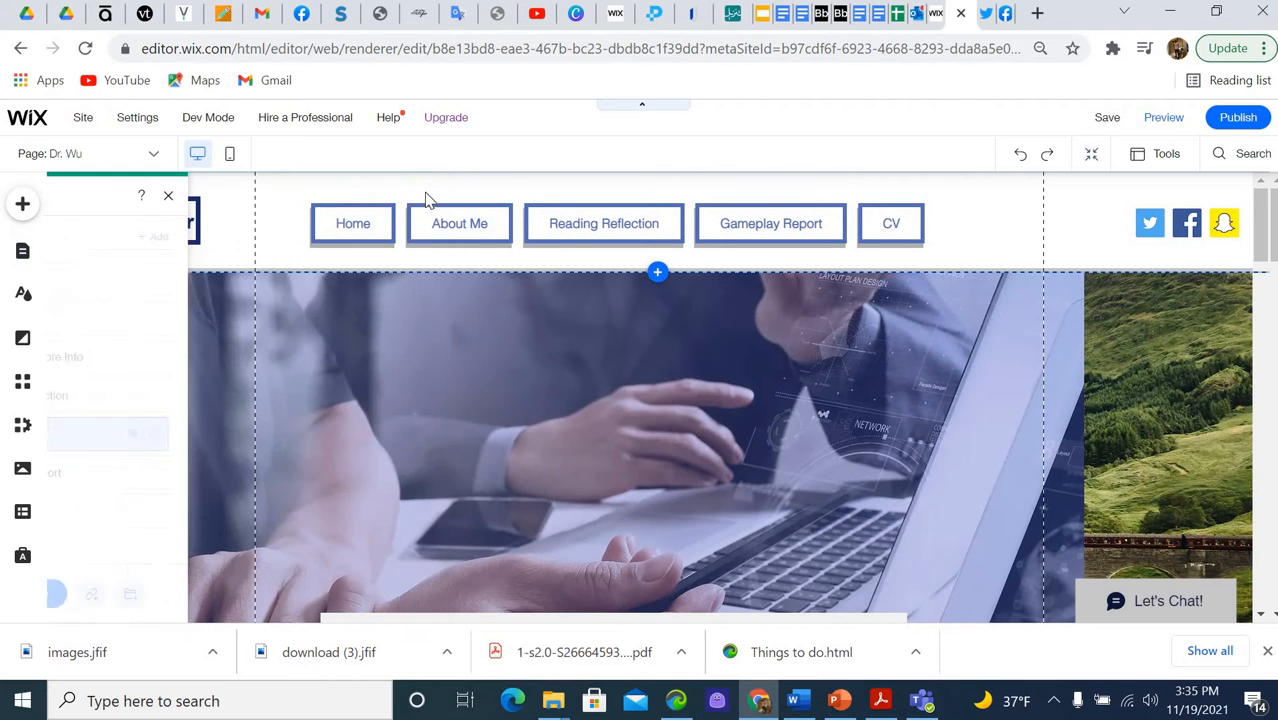
# Save the site and preview the About Me submenu containing Call For More Info
pyautogui.click(1107, 119)
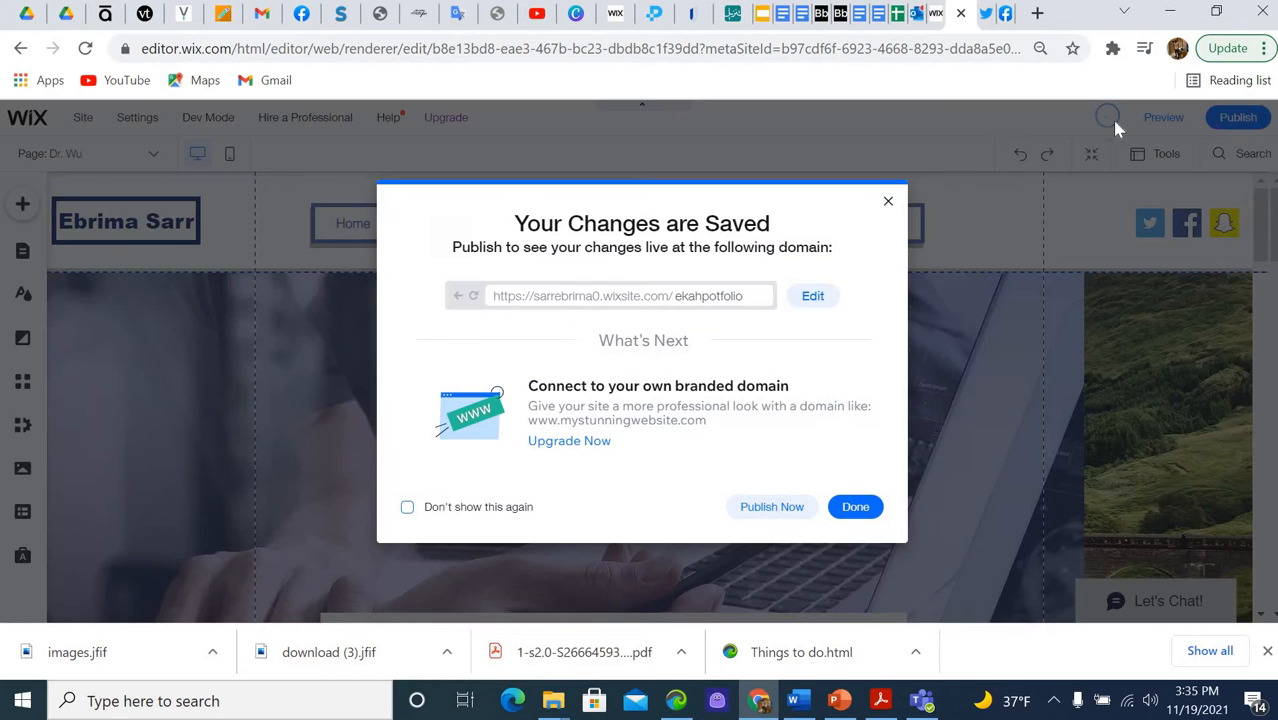
pyautogui.click(858, 509)
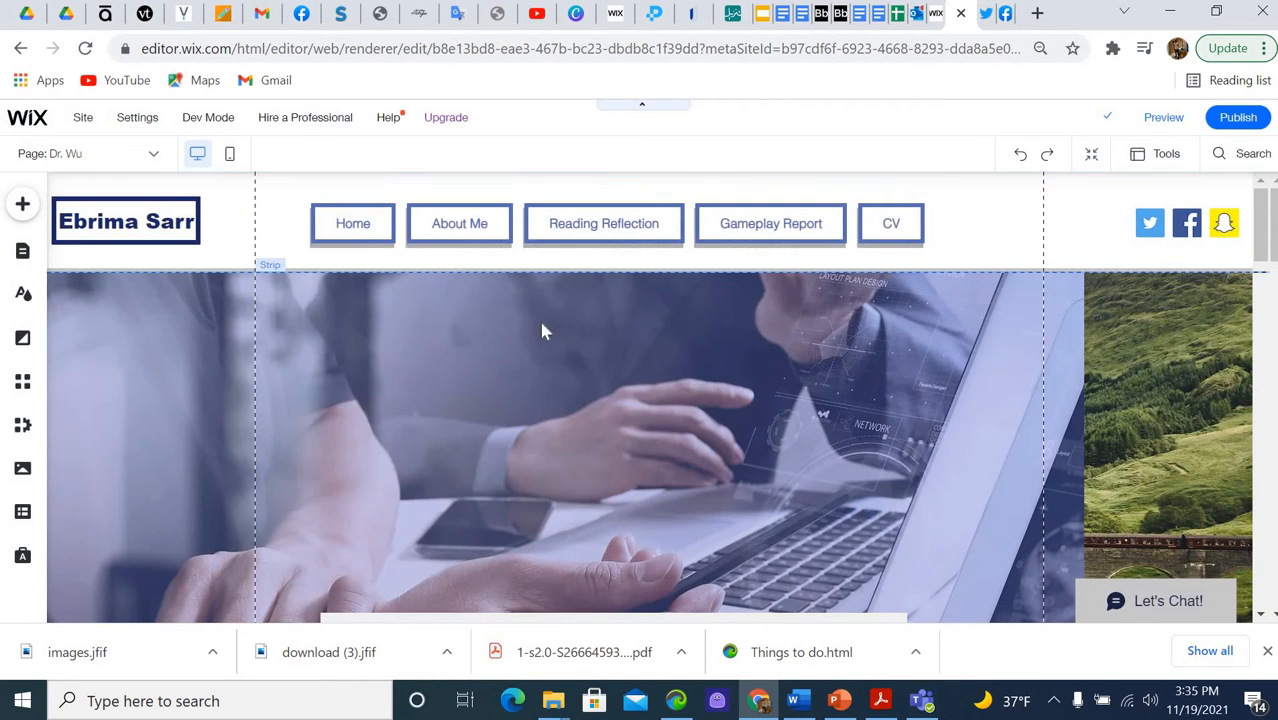
pyautogui.click(1165, 117)
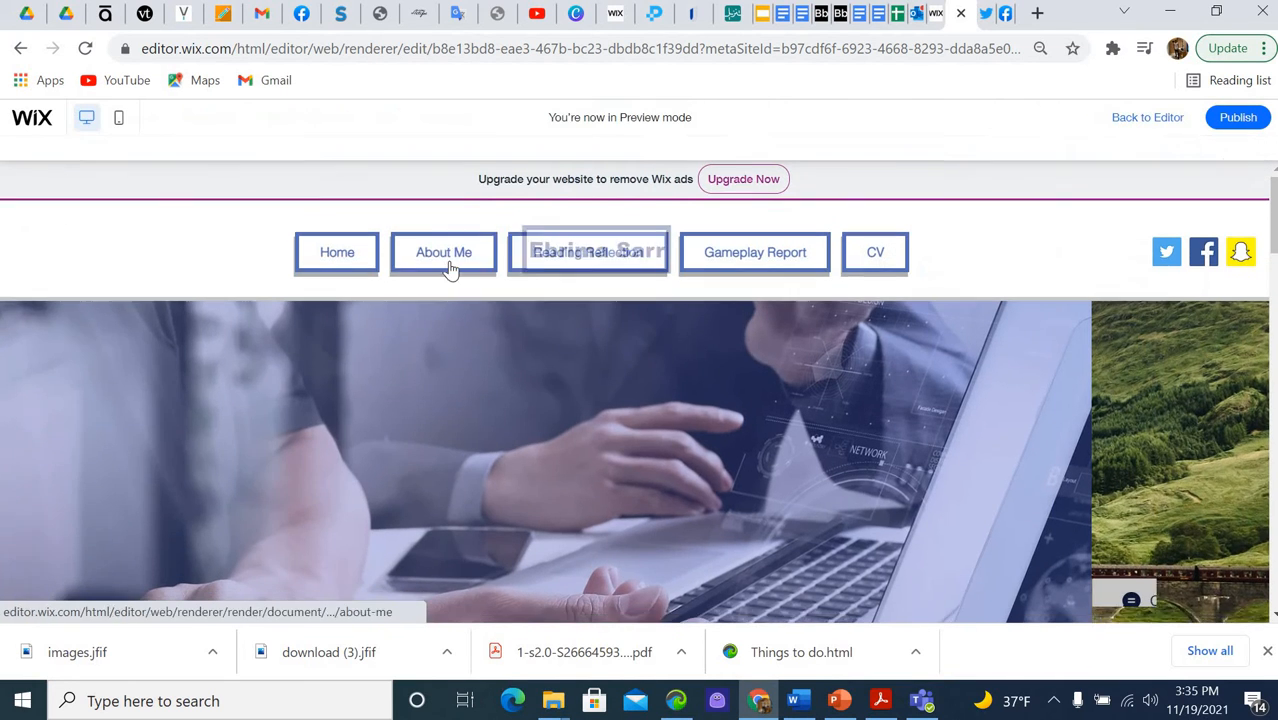
pyautogui.moveTo(447, 237)
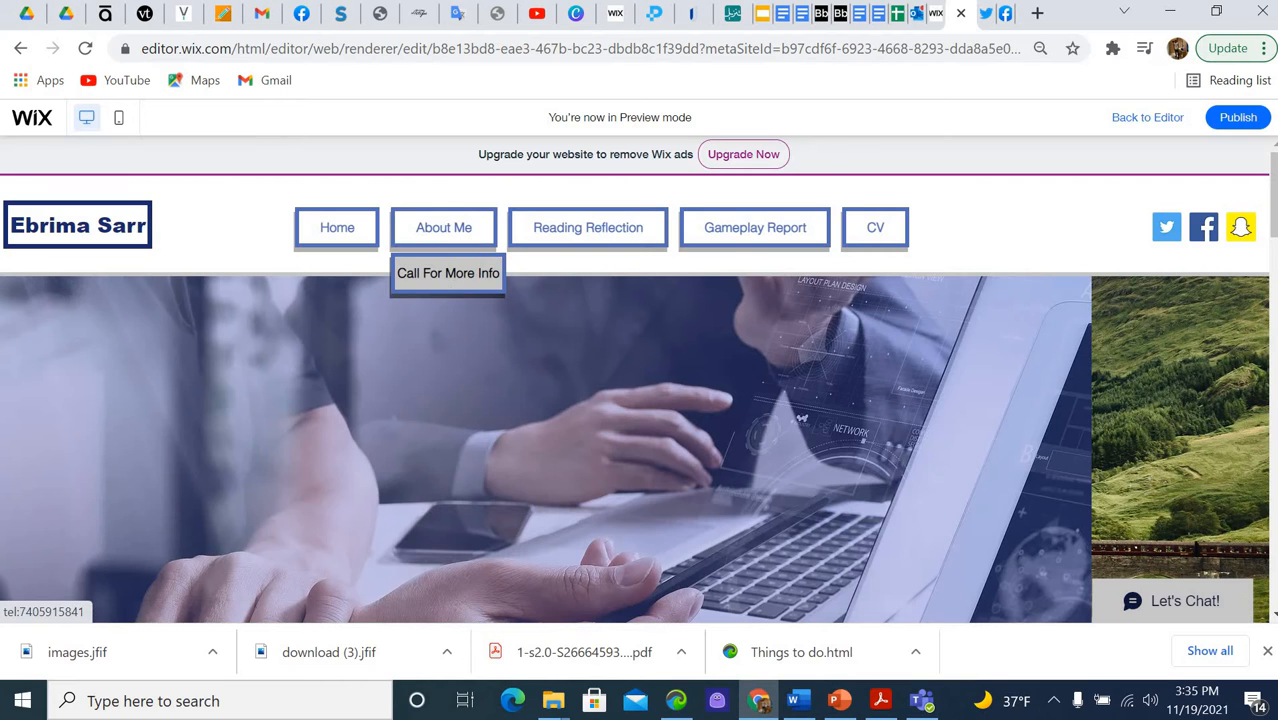
# Return to the editor, postpone the Zoom update, and move the CV page under About Me as a subpage
pyautogui.click(1143, 117)
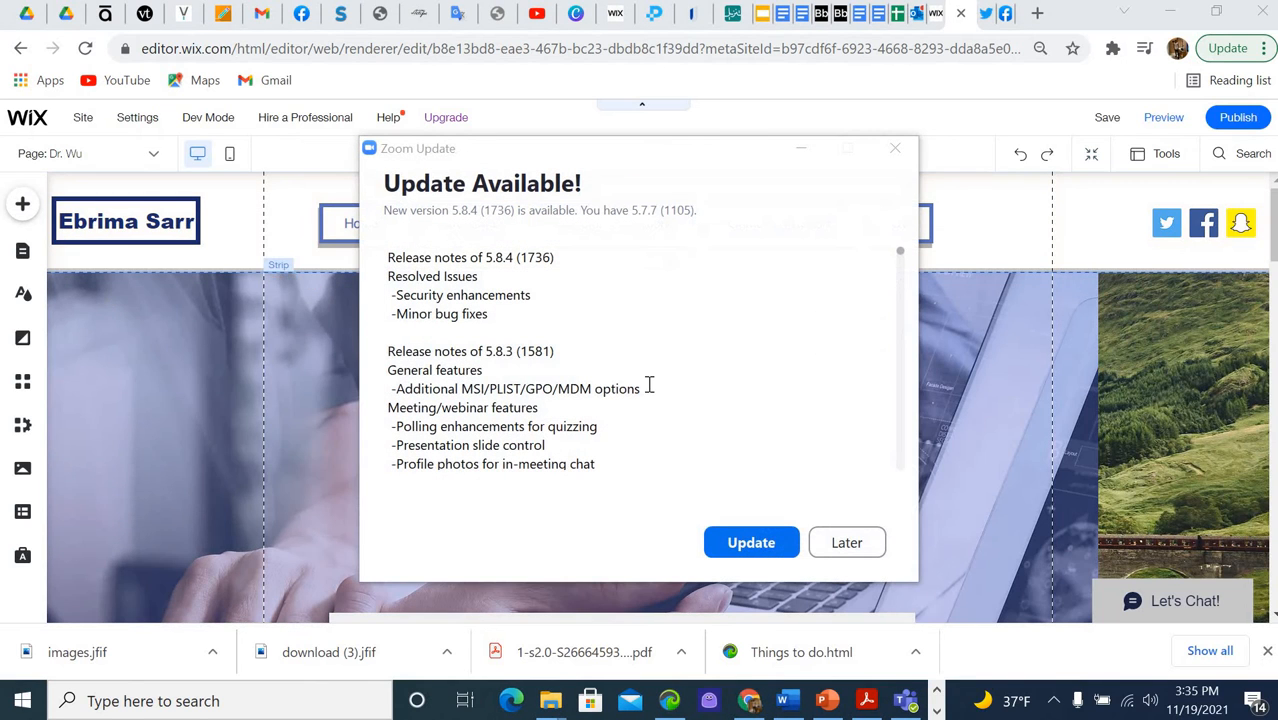
pyautogui.click(848, 544)
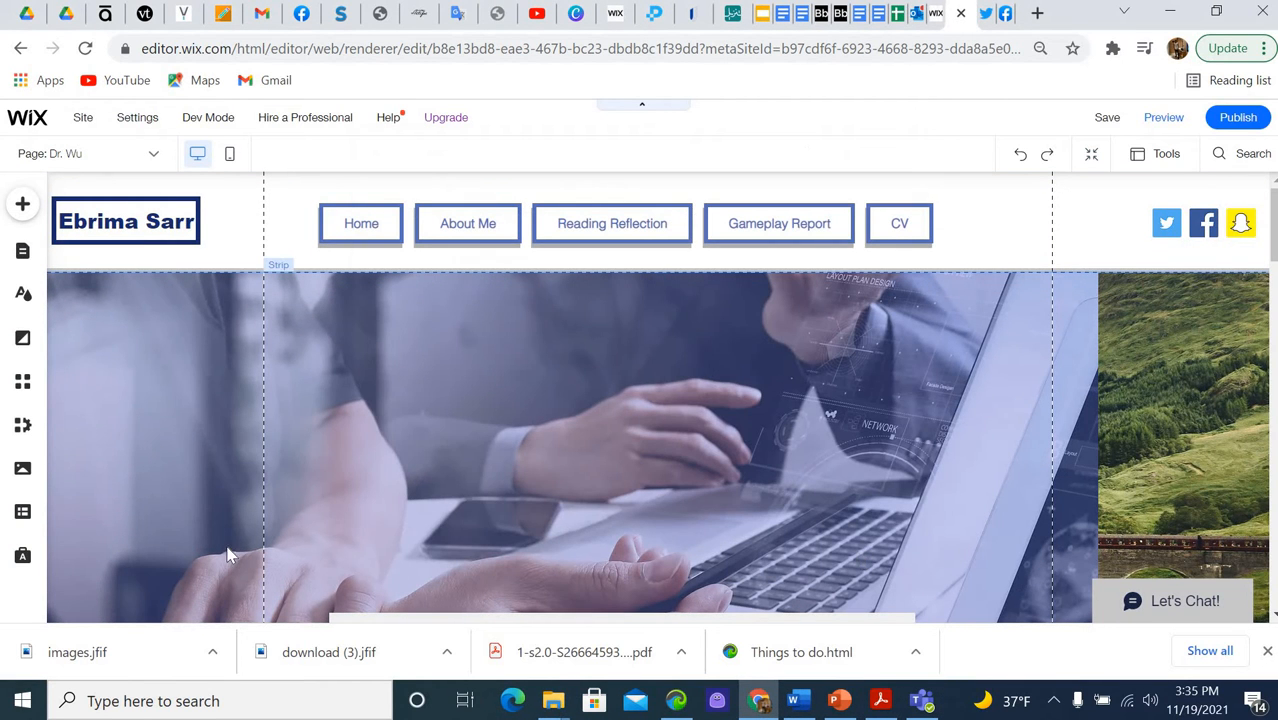
pyautogui.click(22, 250)
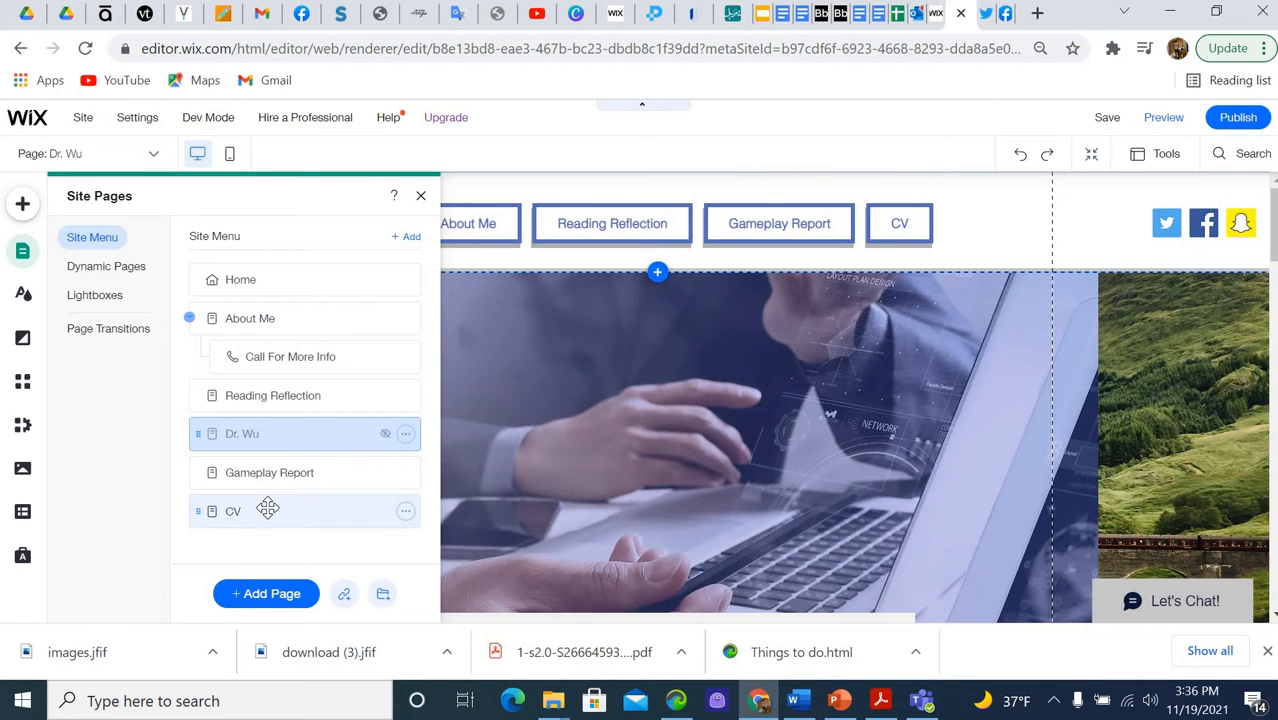
pyautogui.moveTo(267, 509); pyautogui.dragTo(275, 394)
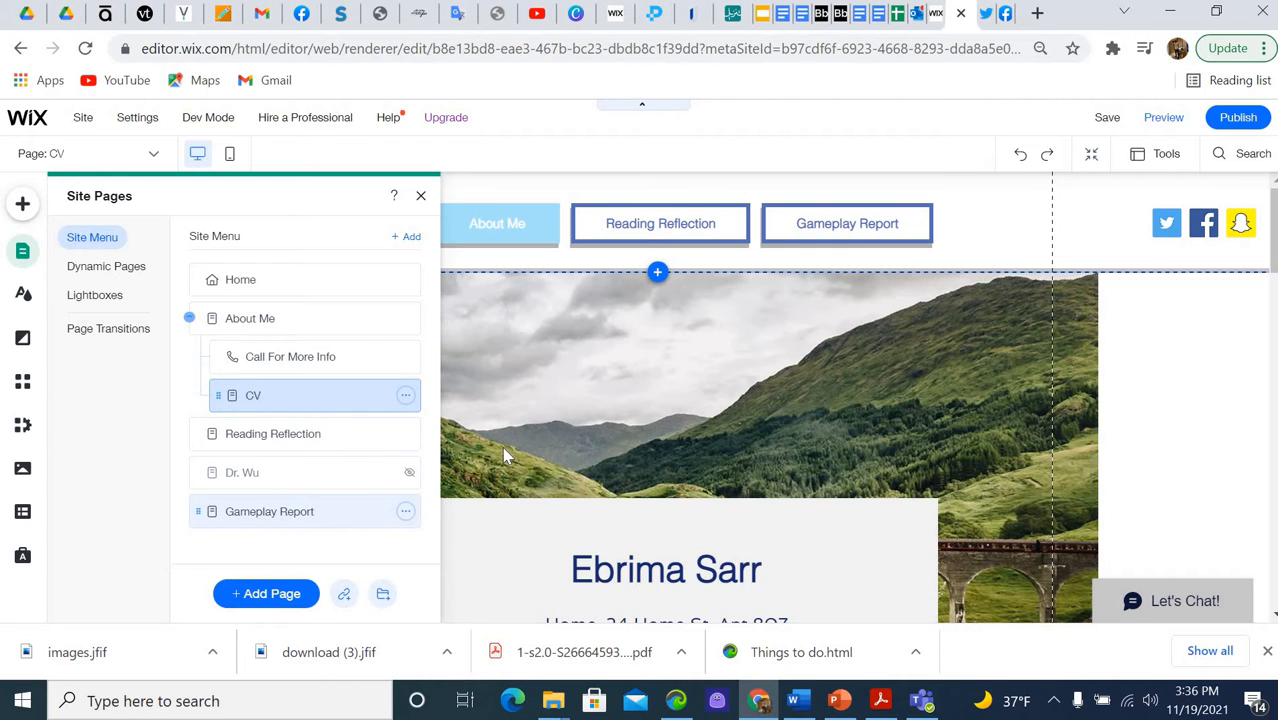
pyautogui.click(594, 427)
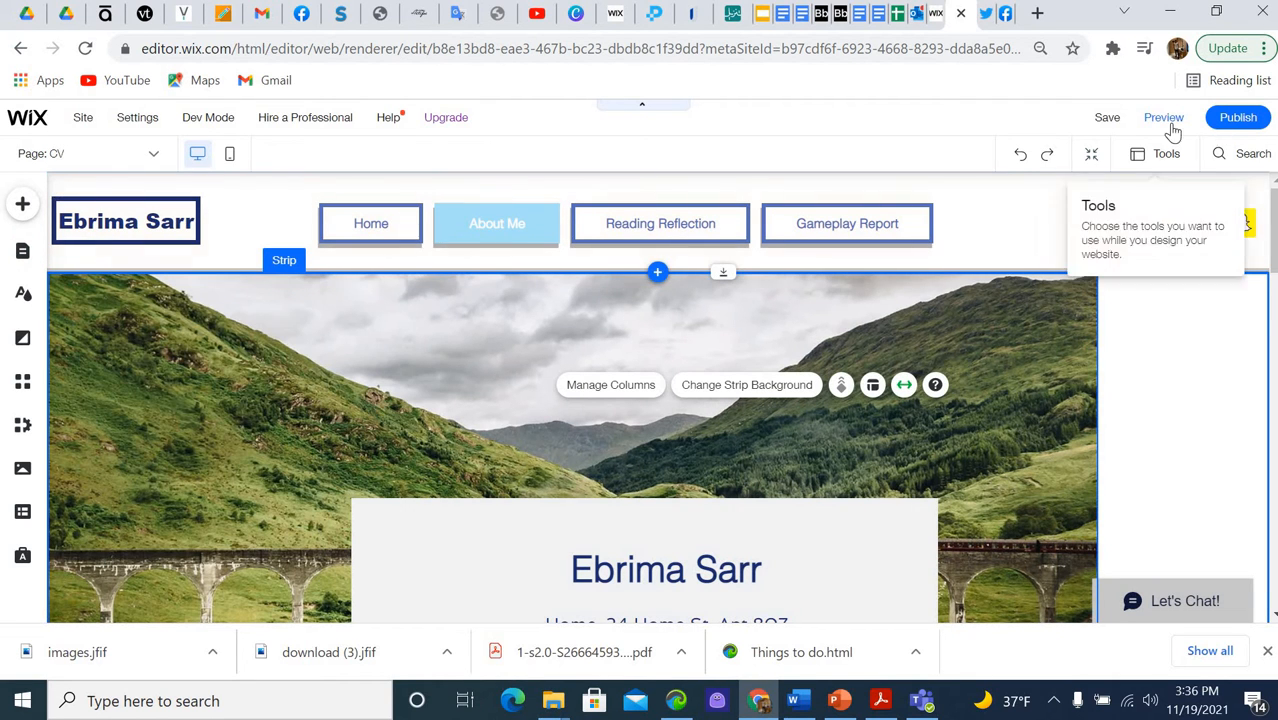
# Save the site, preview the About Me submenu with Call For More Info and CV, and return to the editor
pyautogui.click(1107, 122)
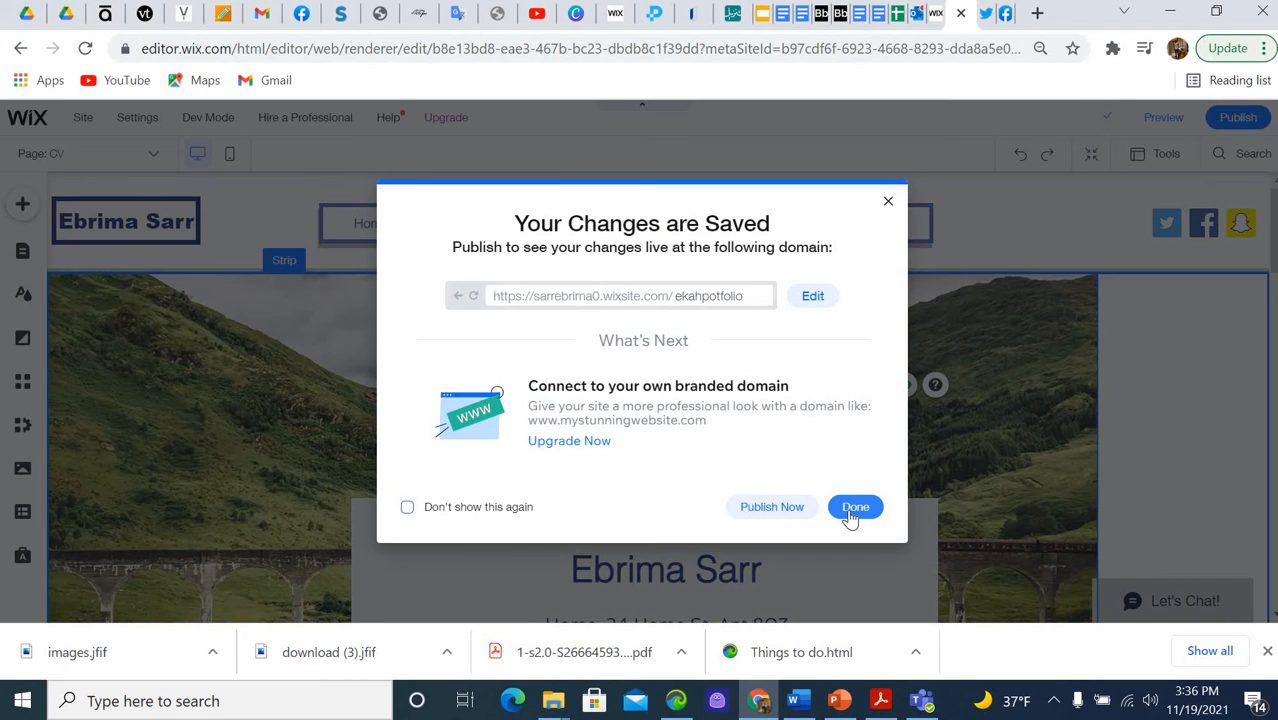
pyautogui.click(849, 508)
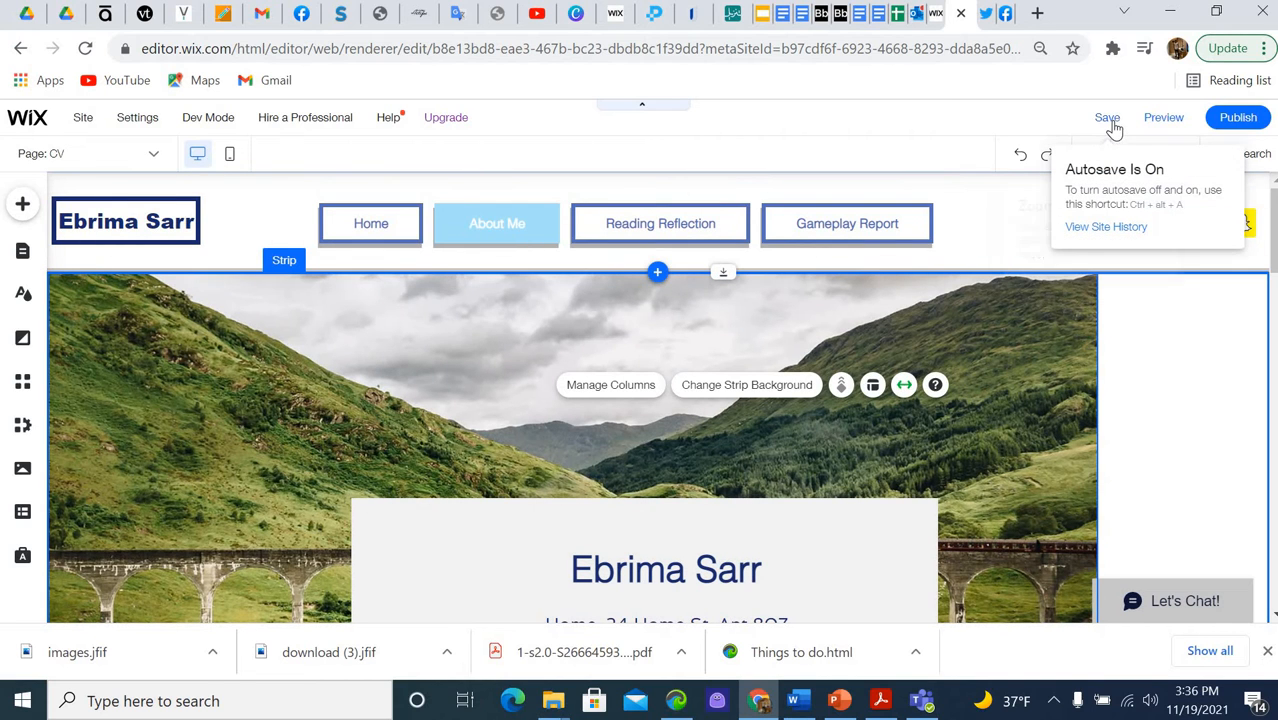
pyautogui.click(1110, 120)
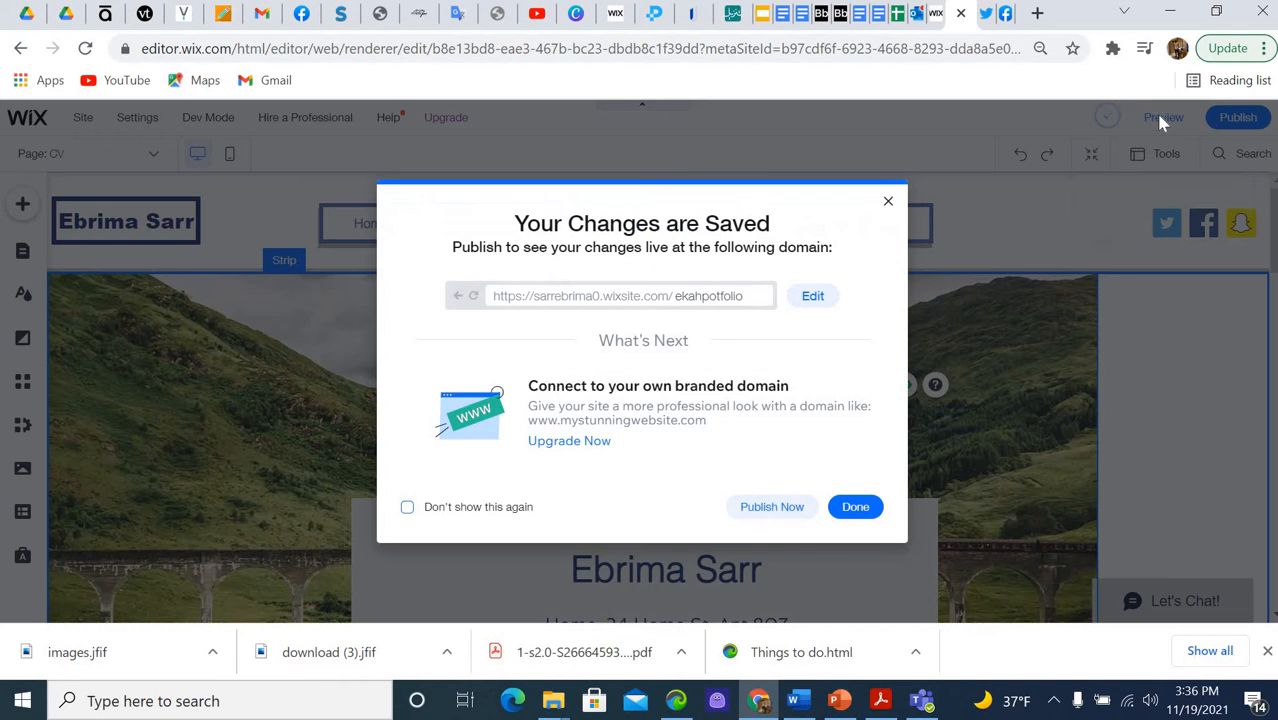
pyautogui.click(887, 204)
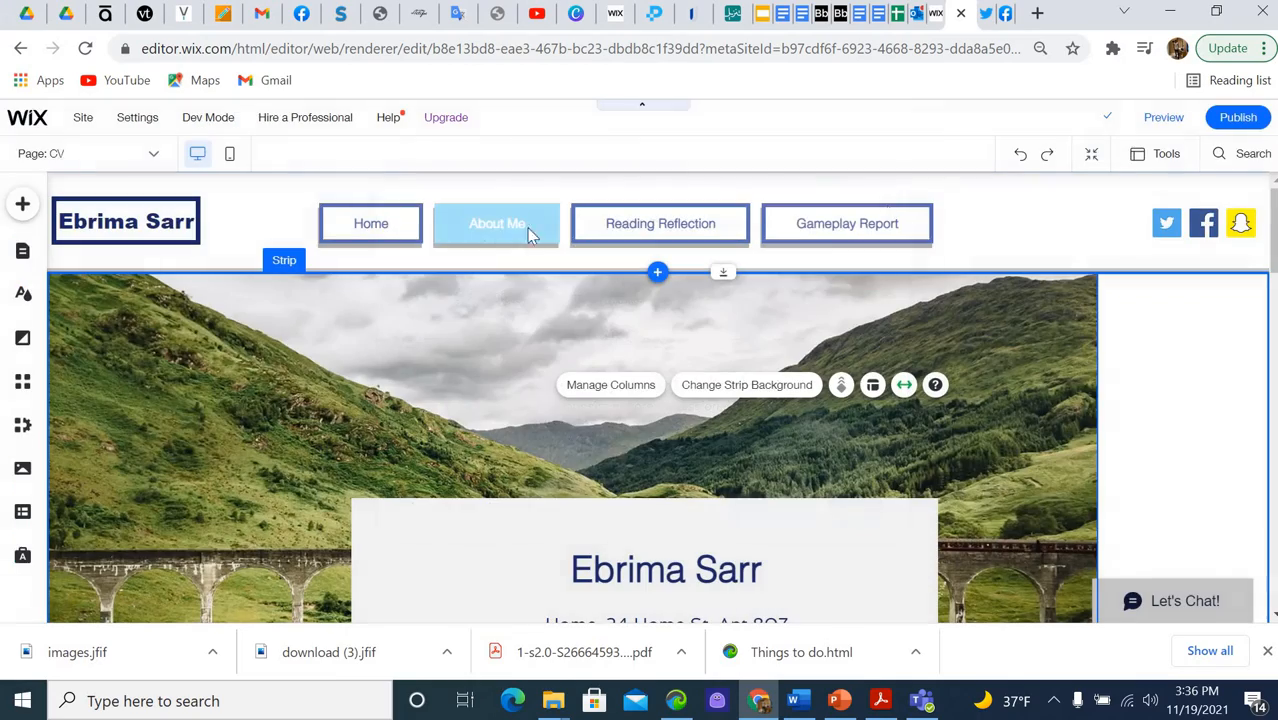
pyautogui.click(1176, 120)
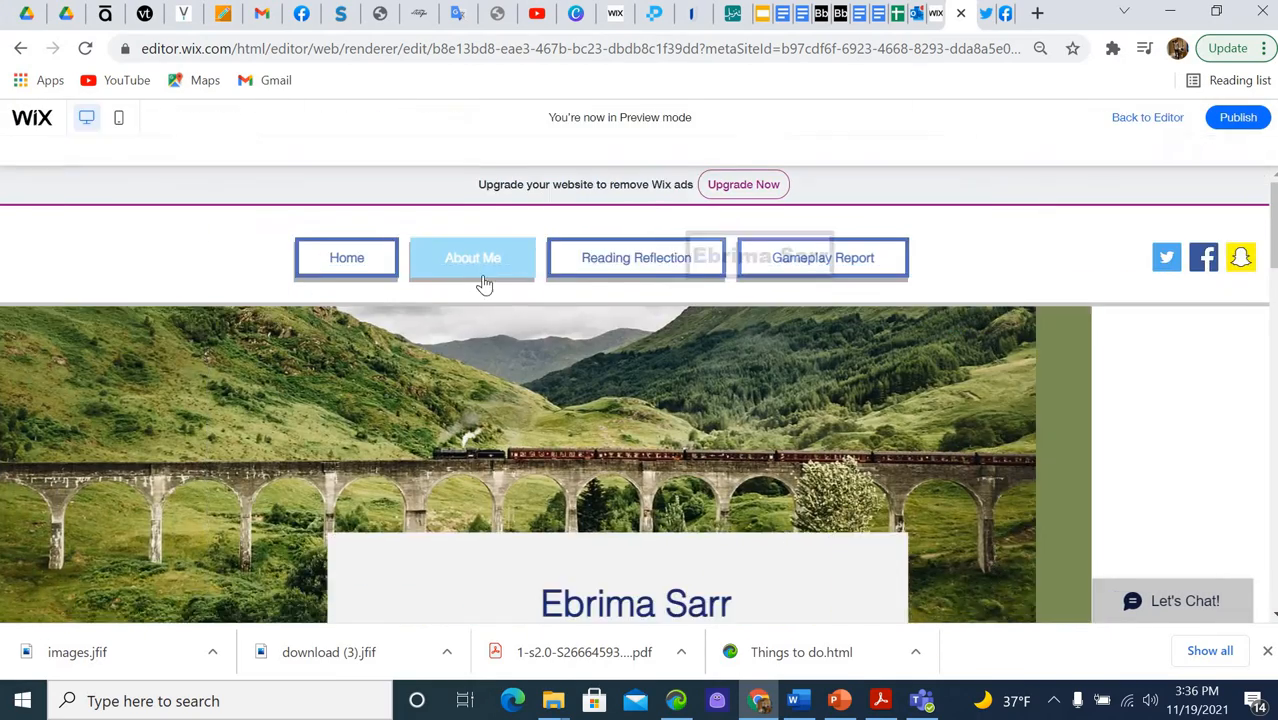
pyautogui.moveTo(495, 257)
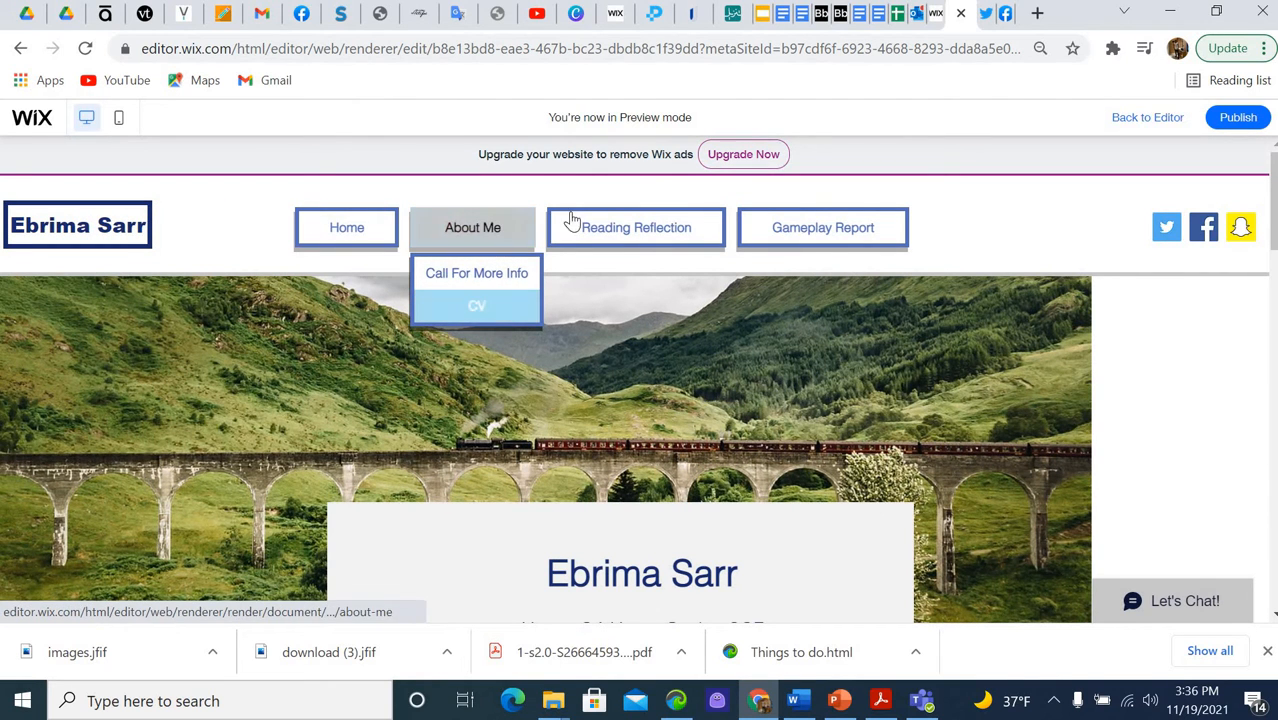
pyautogui.click(1150, 118)
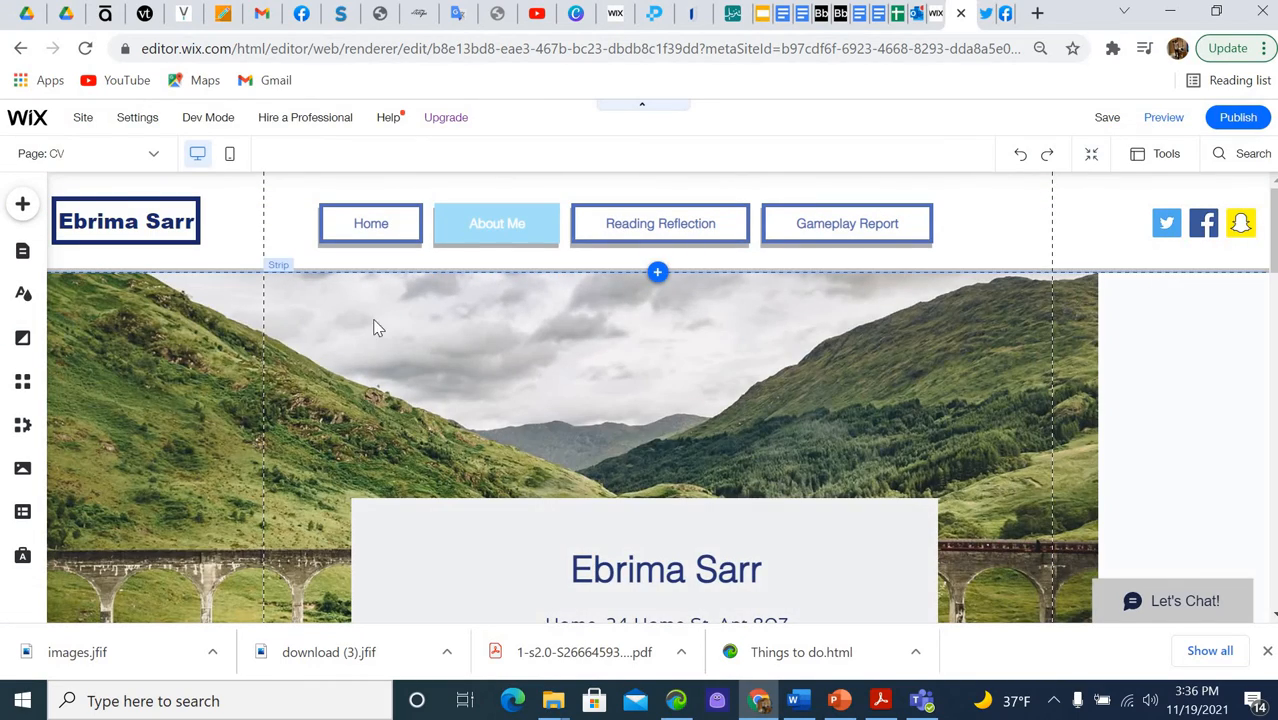
# Move the CV page out of About Me to the main level of the site menu
pyautogui.click(22, 251)
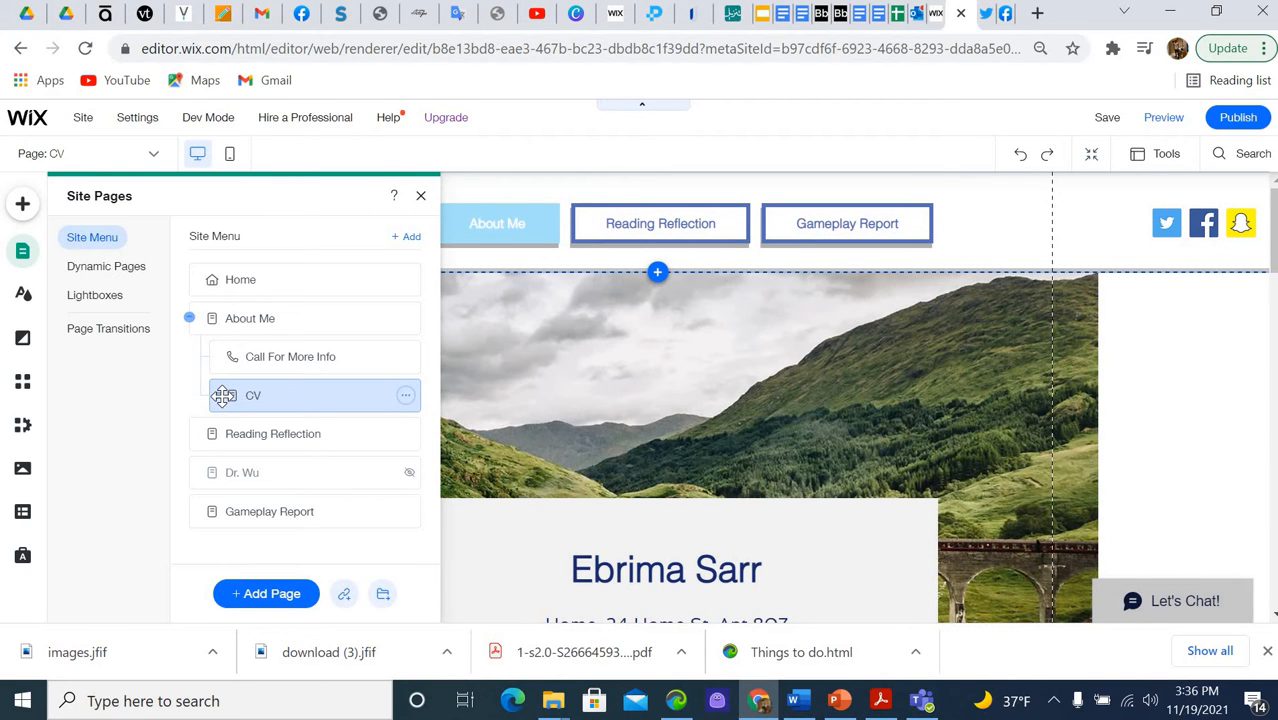
pyautogui.moveTo(200, 395); pyautogui.dragTo(196, 395)
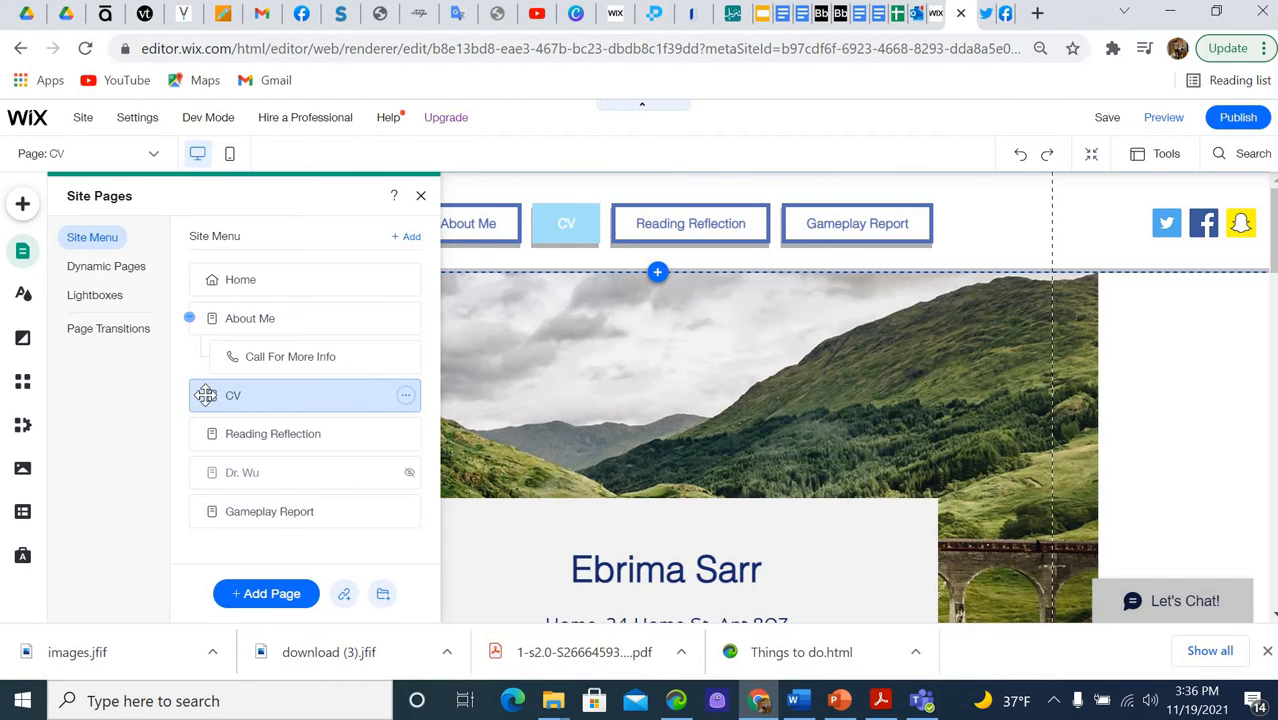
pyautogui.moveTo(245, 394); pyautogui.dragTo(200, 395)
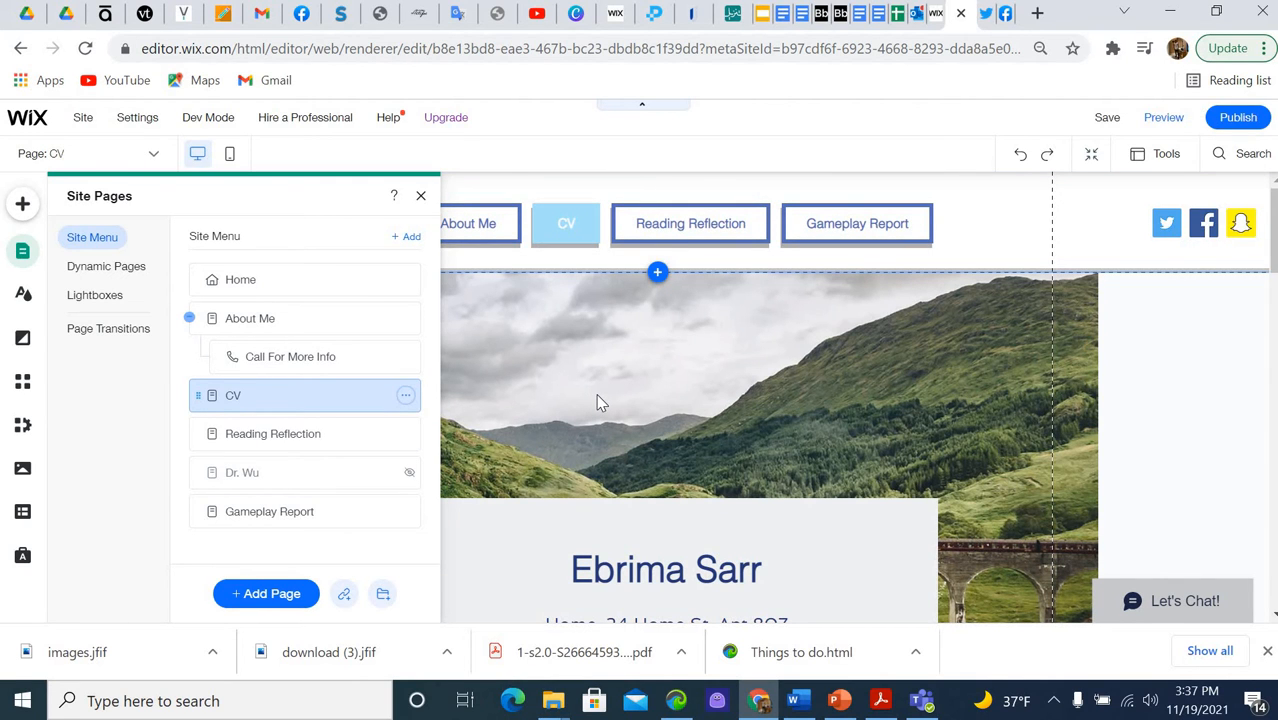
# Examine the site's color theme and browse the selected page backgrounds available for the CV page
pyautogui.click(26, 295)
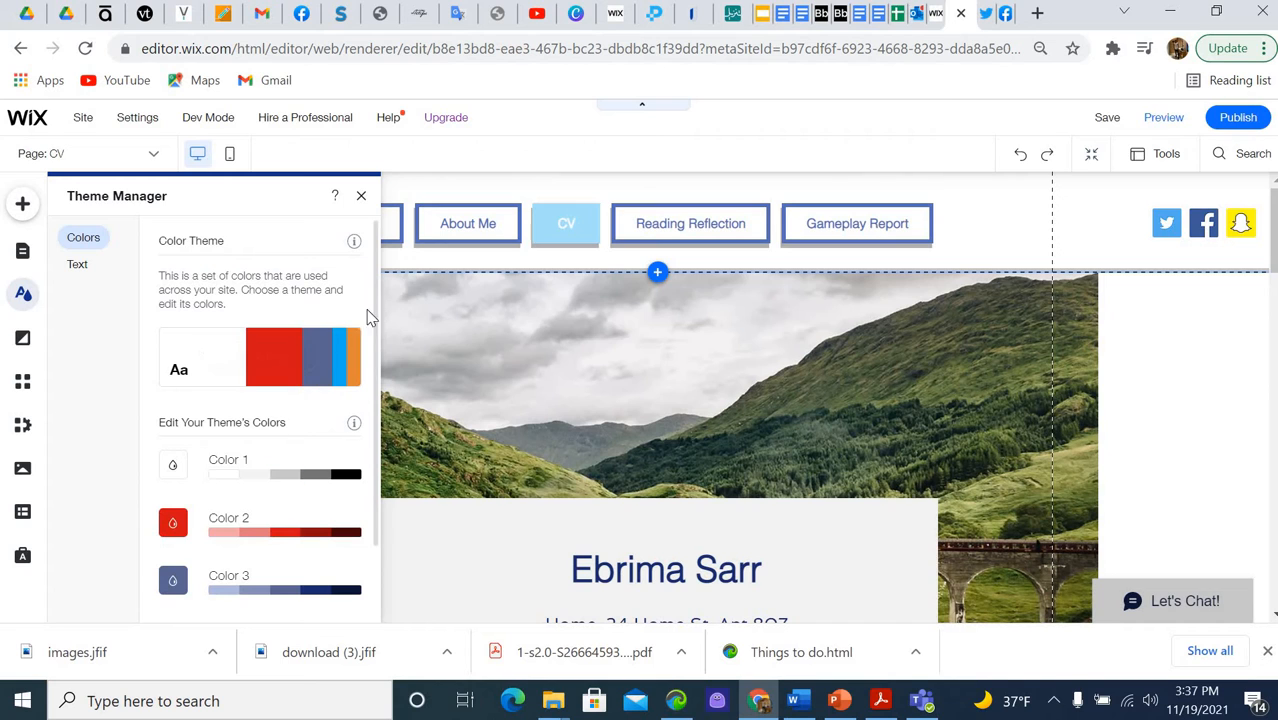
pyautogui.click(24, 340)
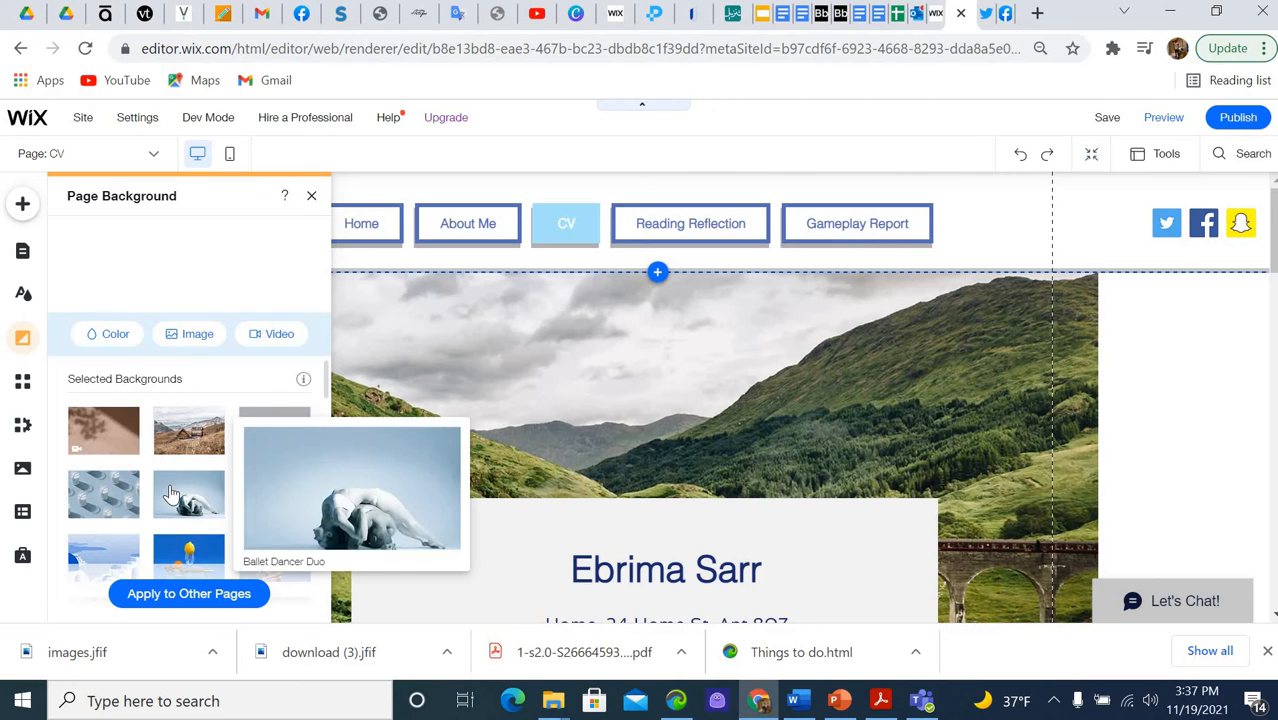
pyautogui.scroll(-2, 171, 494)
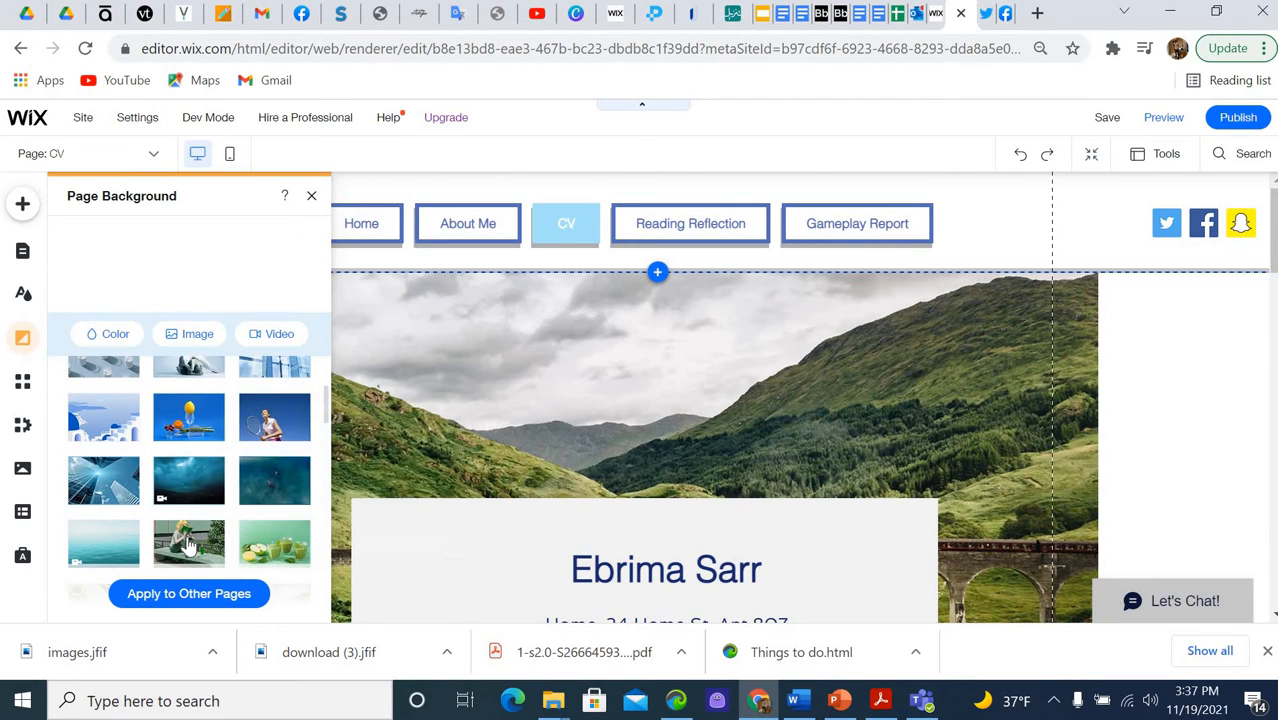
pyautogui.moveTo(190, 543)
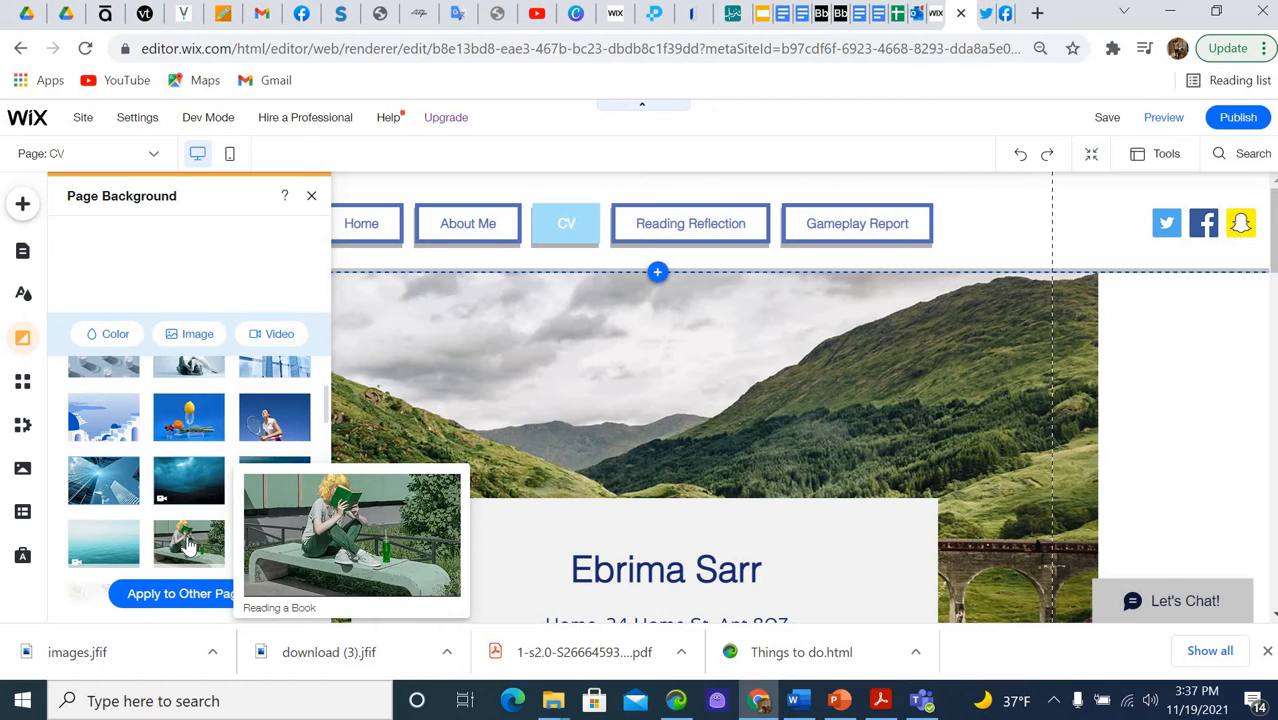
pyautogui.scroll(-1, 185, 530)
pyautogui.moveTo(113, 373)
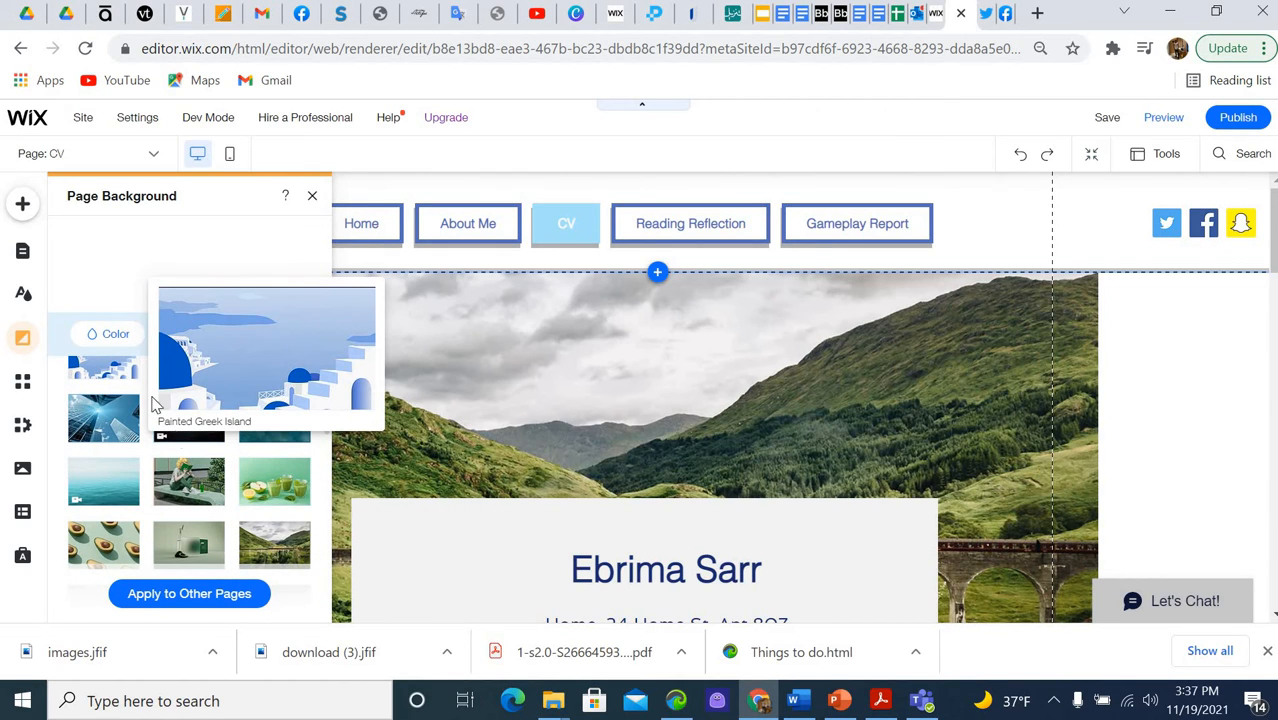
pyautogui.scroll(-10, 170, 440)
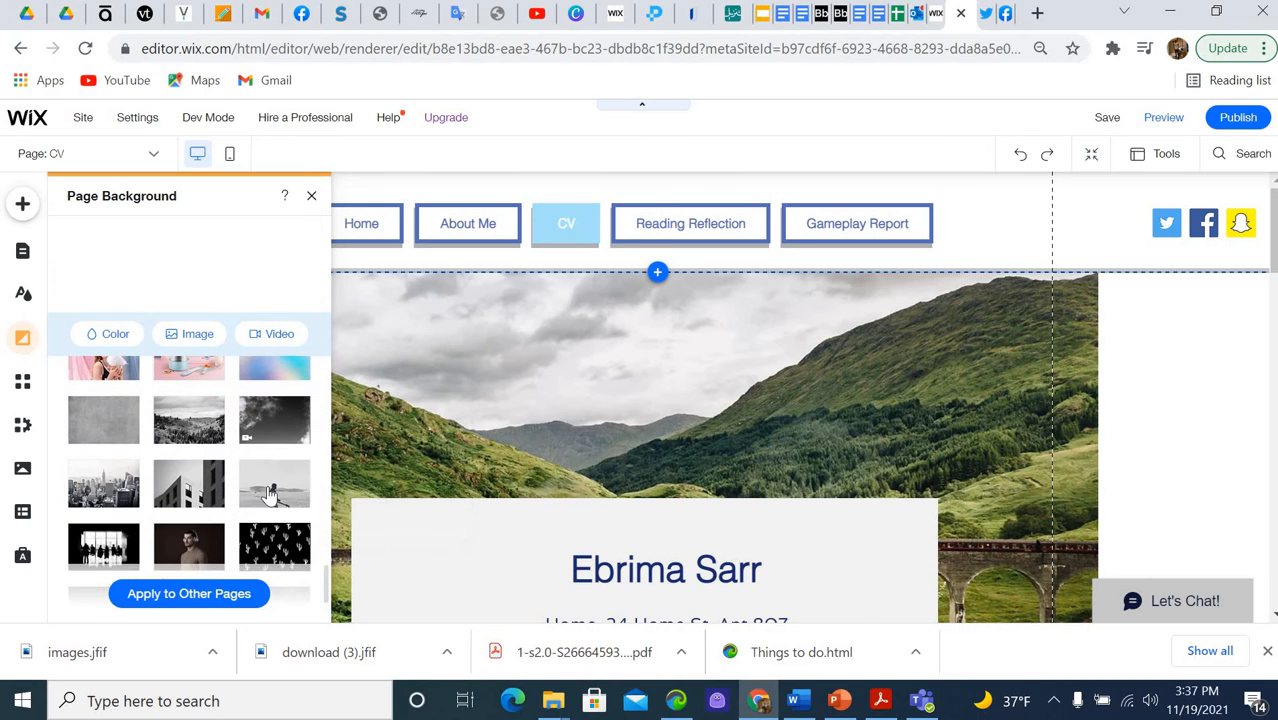
pyautogui.scroll(-1, 272, 490)
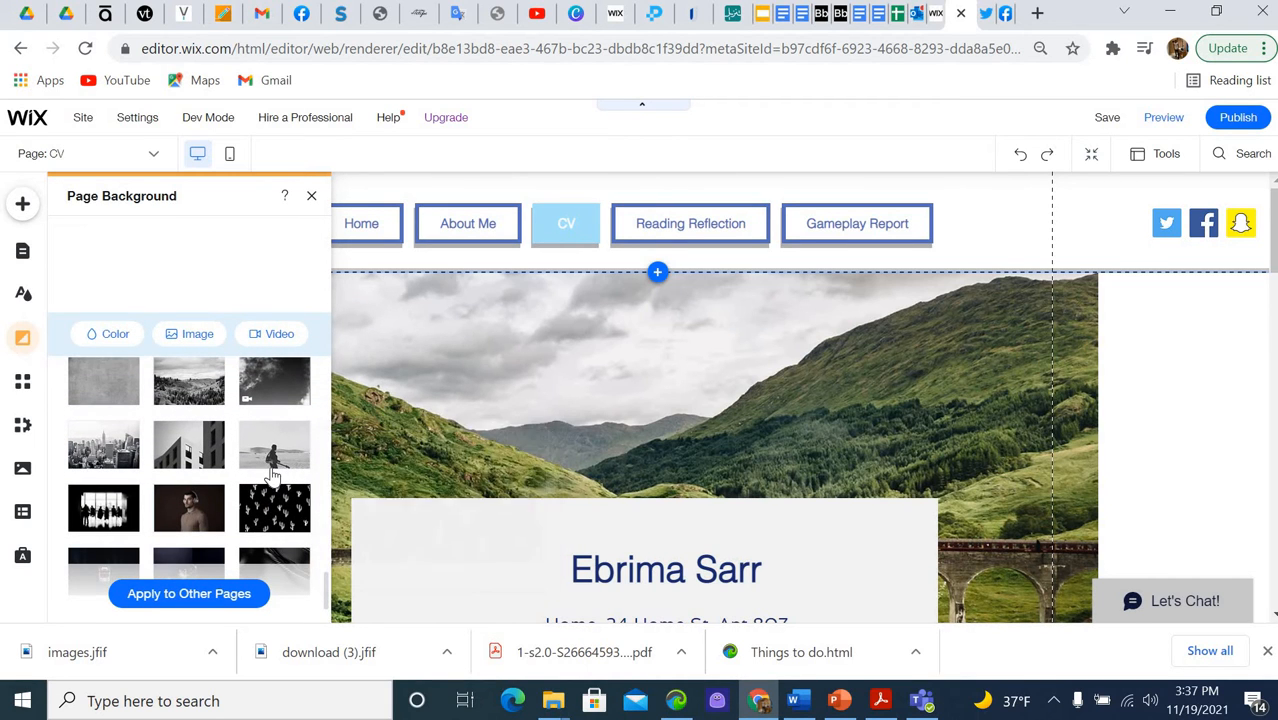
pyautogui.scroll(-1, 272, 476)
pyautogui.scroll(3, 273, 476)
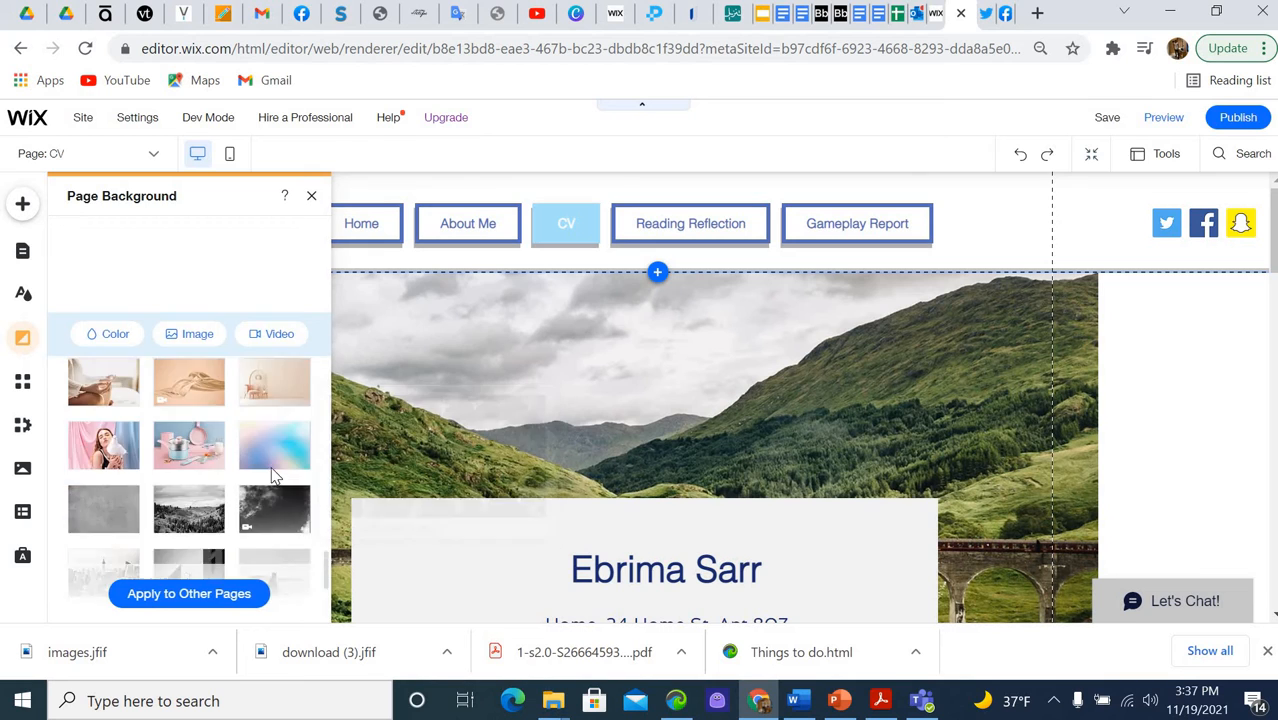
pyautogui.scroll(8, 272, 476)
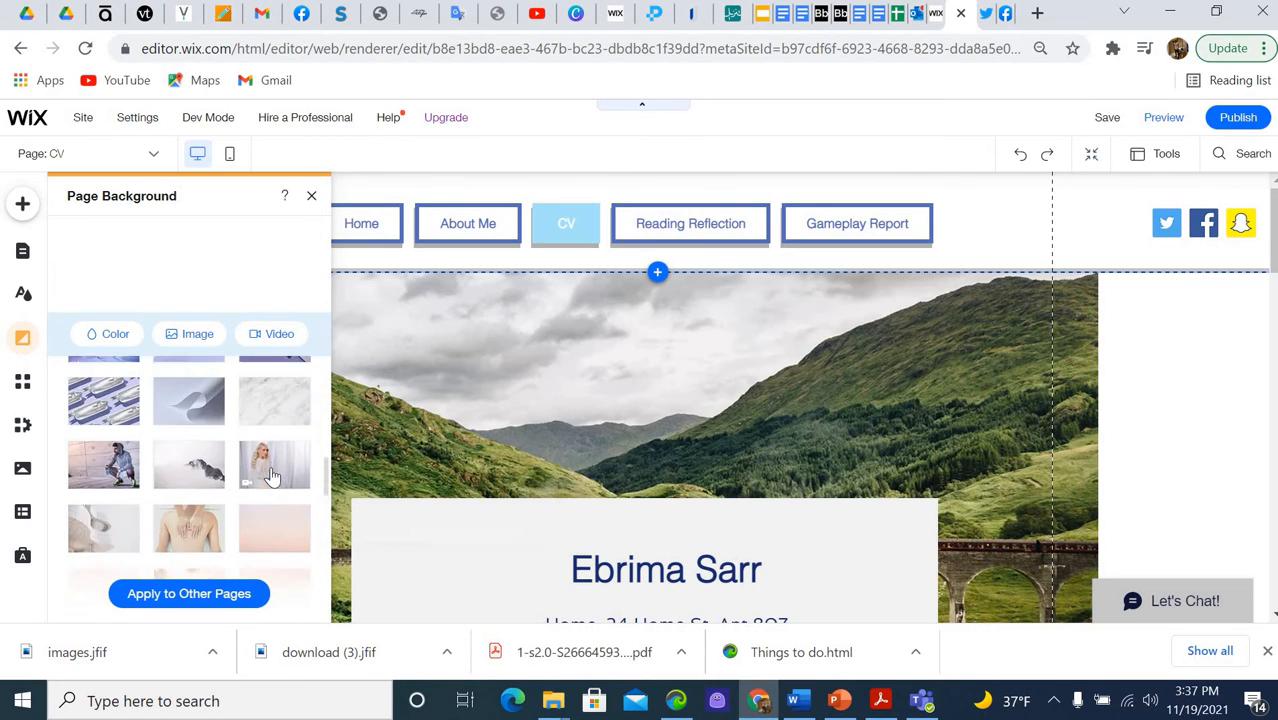
pyautogui.scroll(4, 271, 470)
pyautogui.moveTo(276, 405)
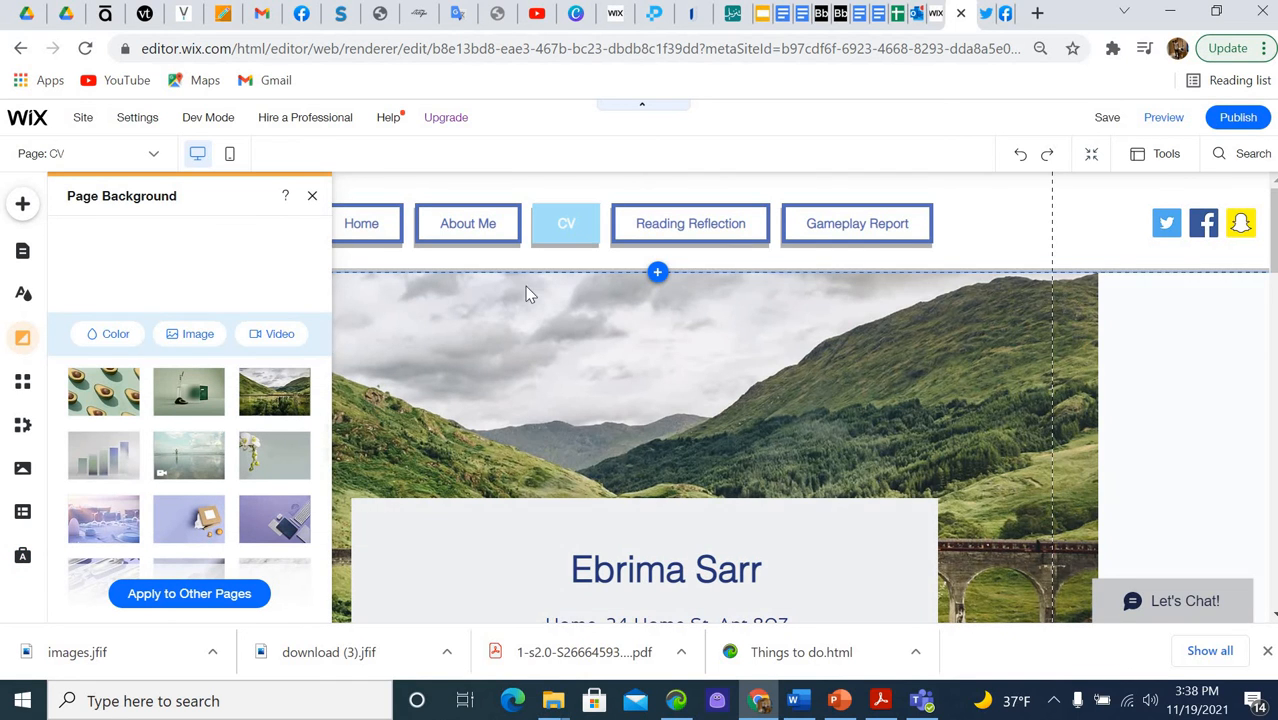
pyautogui.click(313, 197)
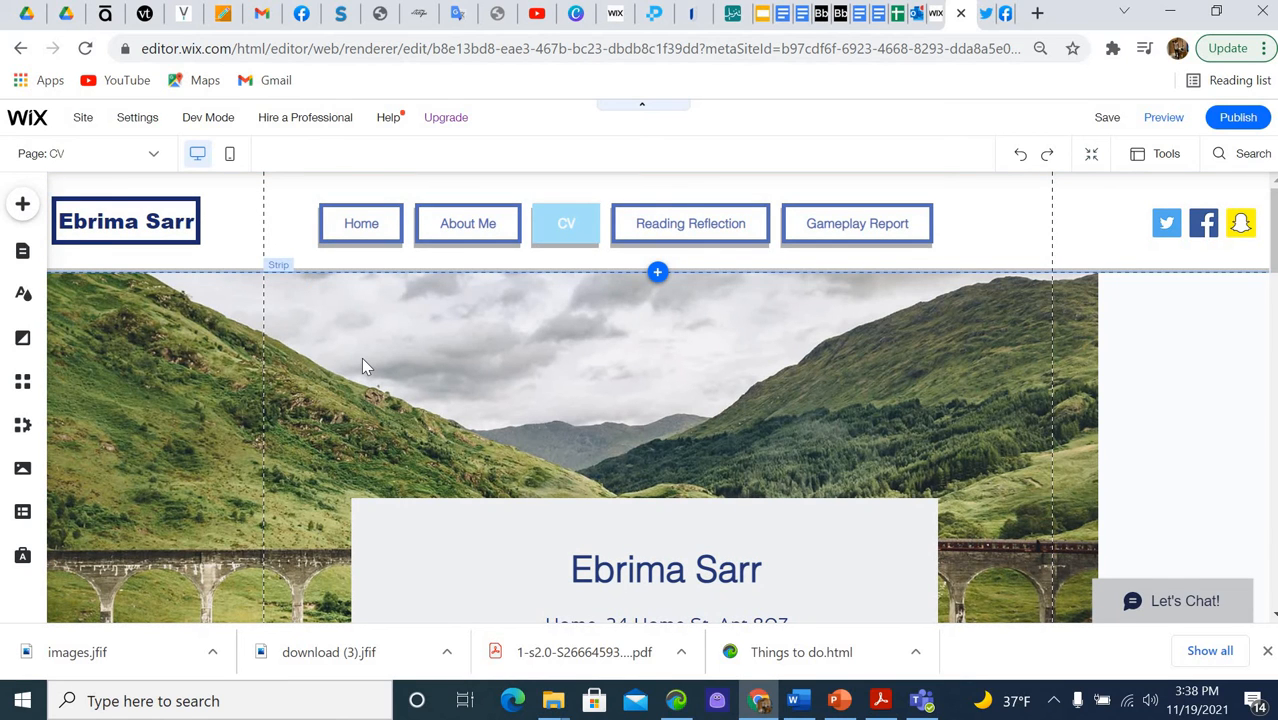
pyautogui.scroll(-1, 361, 357)
pyautogui.scroll(1, 361, 357)
pyautogui.click(718, 336)
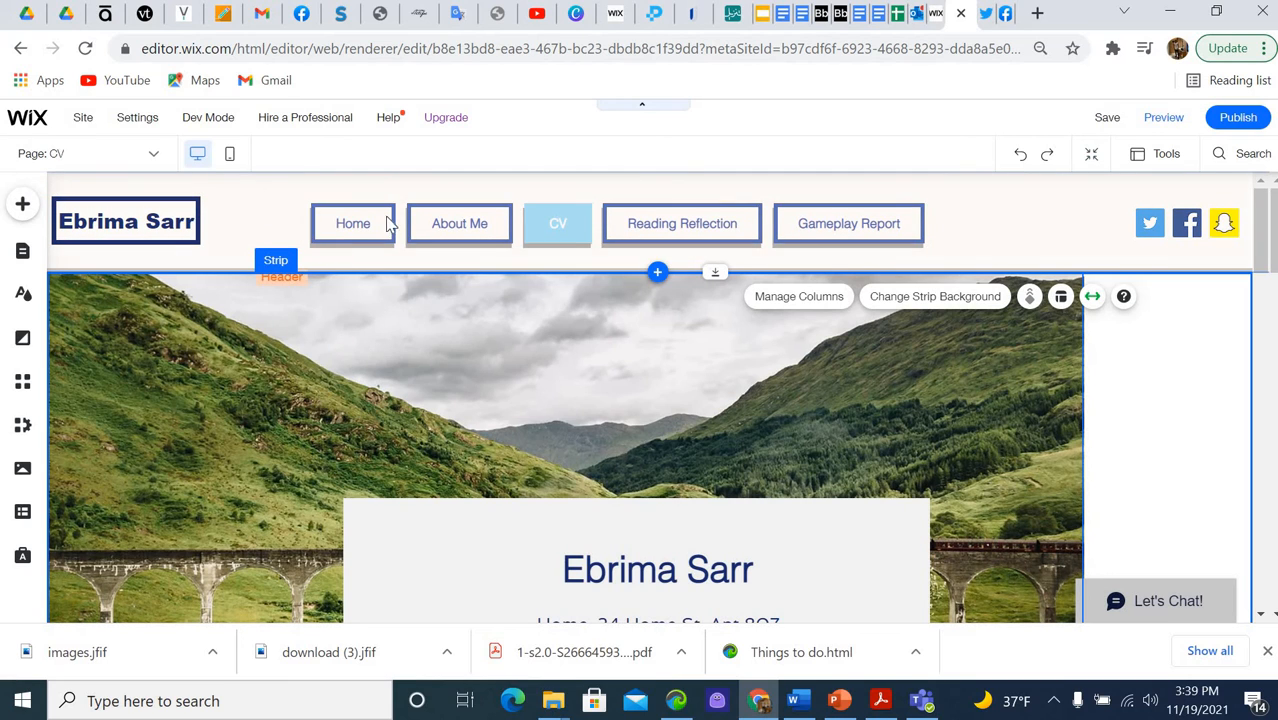
# Add the black textured horizontal menu to the CV page and place it along the upper edge of the landscape strip
pyautogui.click(23, 205)
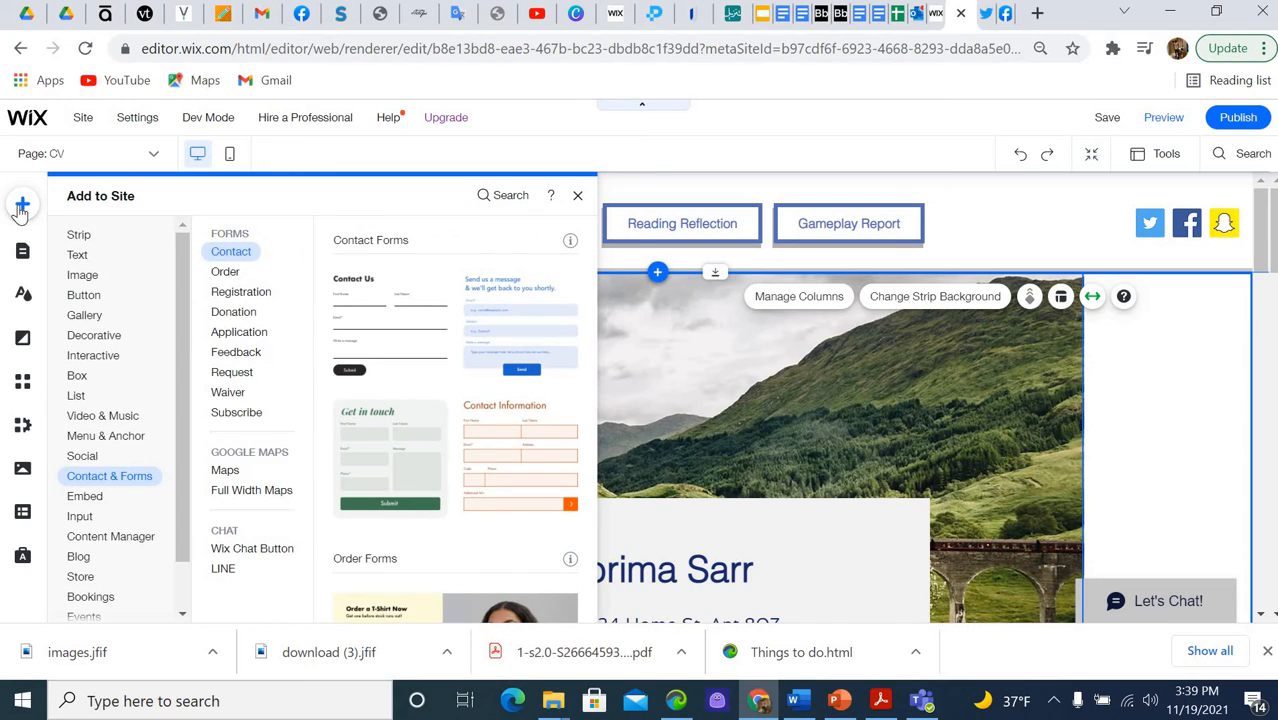
pyautogui.click(112, 415)
pyautogui.click(124, 438)
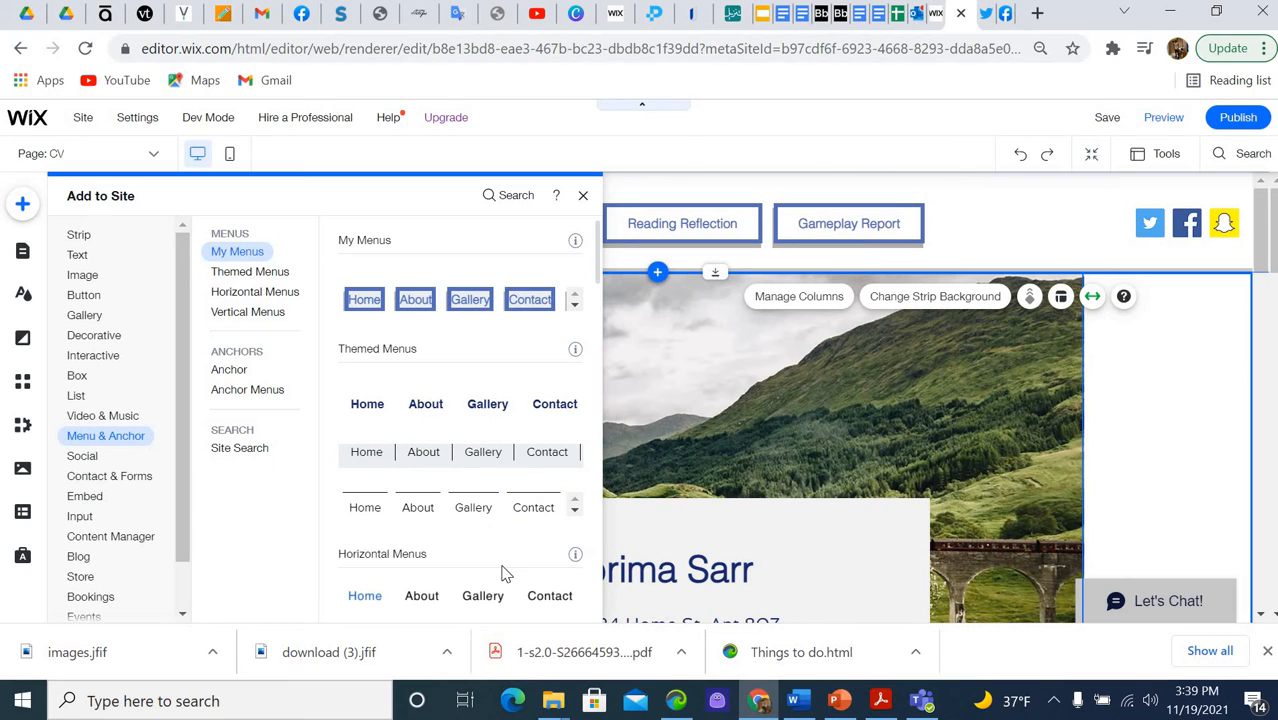
pyautogui.scroll(-5, 505, 573)
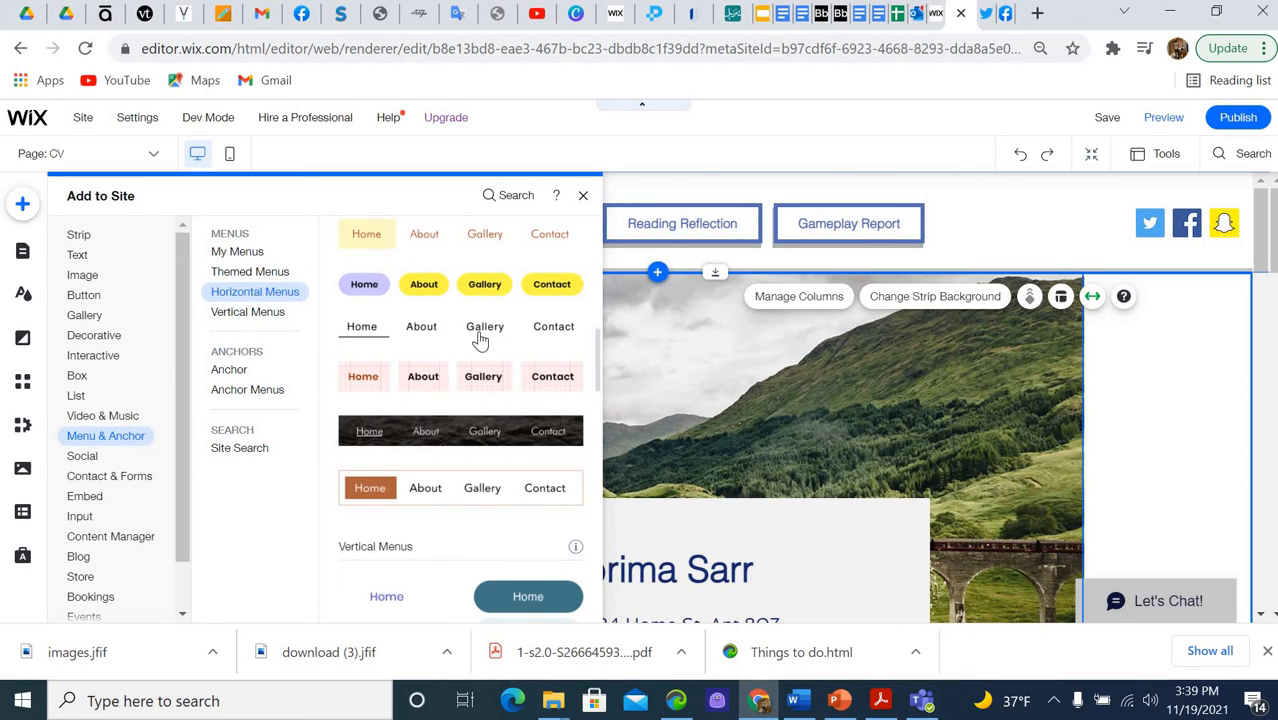
pyautogui.scroll(1, 468, 358)
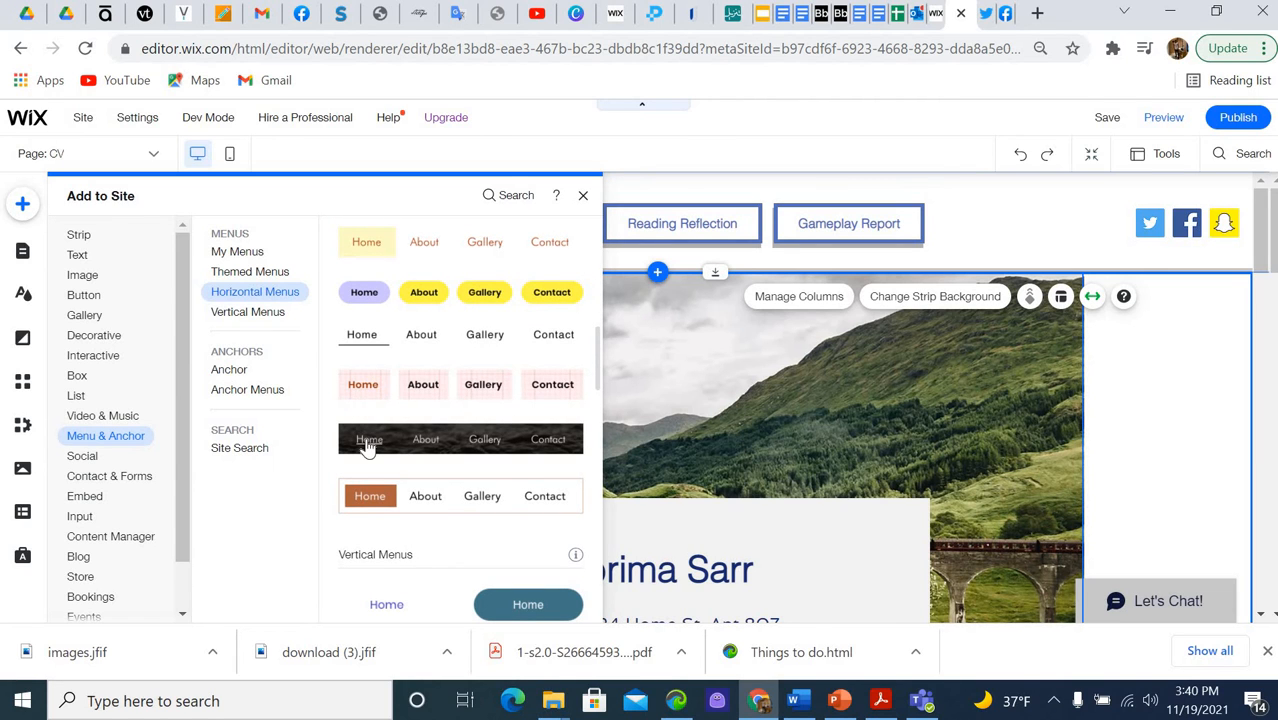
pyautogui.moveTo(368, 445); pyautogui.dragTo(352, 242)
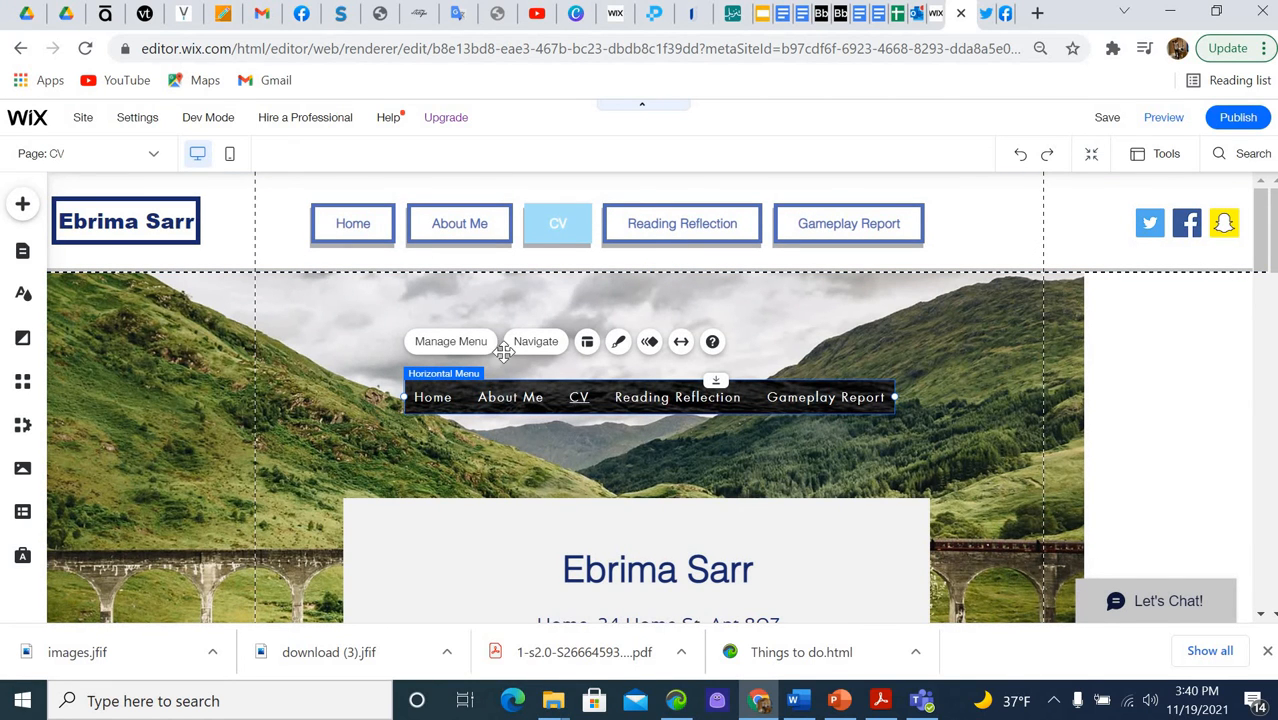
pyautogui.moveTo(579, 397); pyautogui.dragTo(558, 334)
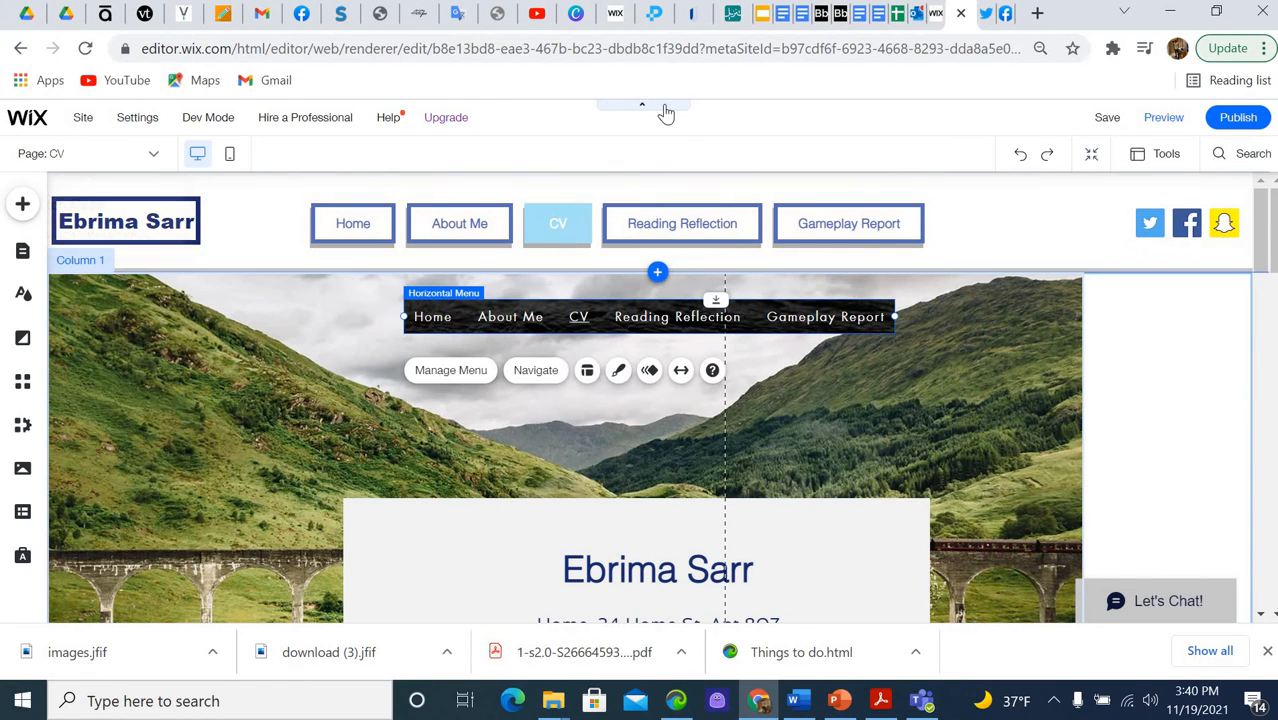
# Undo the horizontal menu's repositioning and insertion, and the CV page's move out of About Me
pyautogui.click(1024, 155)
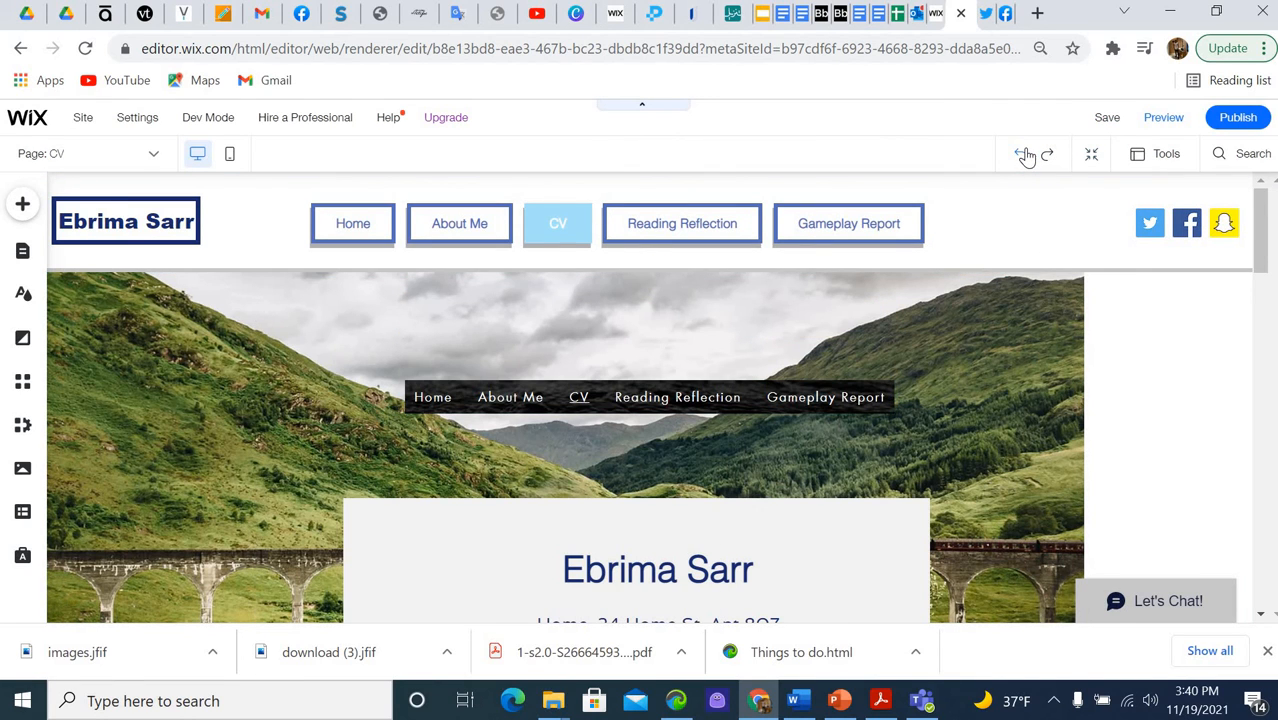
pyautogui.click(1024, 155)
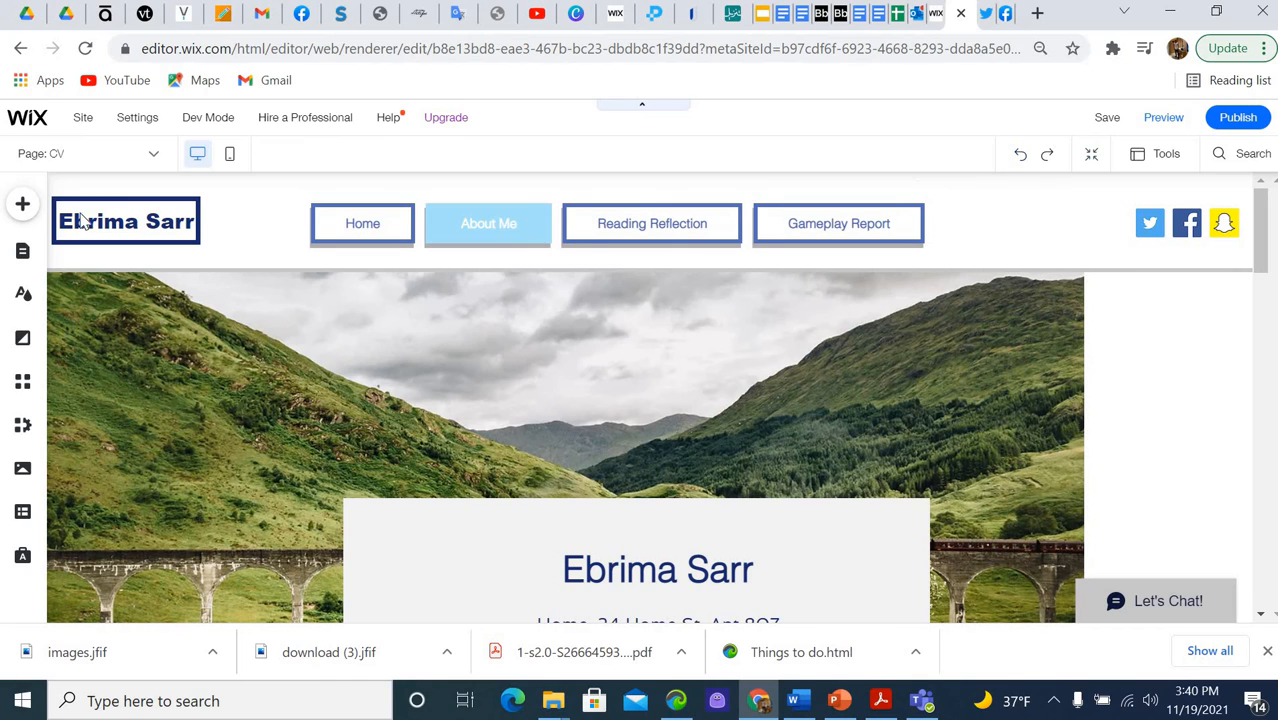
# Browse the text and icon button designs and add the purple GO button to the CV page
pyautogui.click(22, 210)
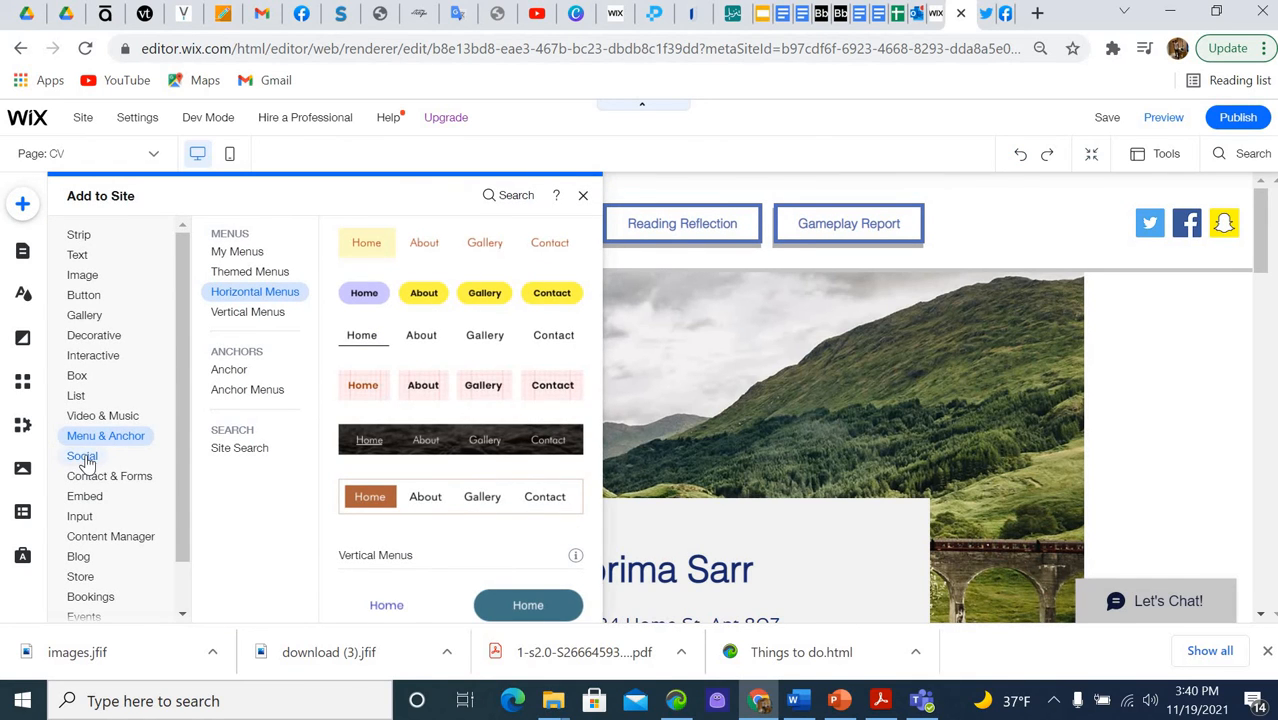
pyautogui.moveTo(86, 460)
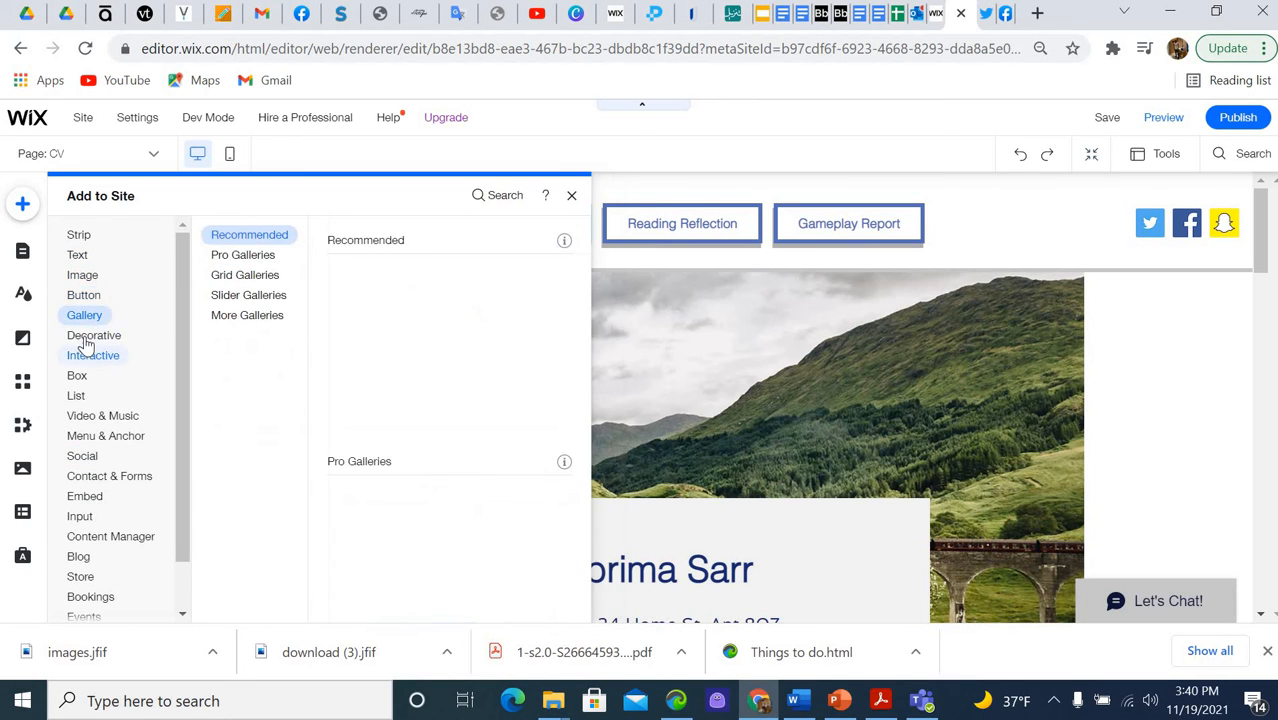
pyautogui.moveTo(88, 299)
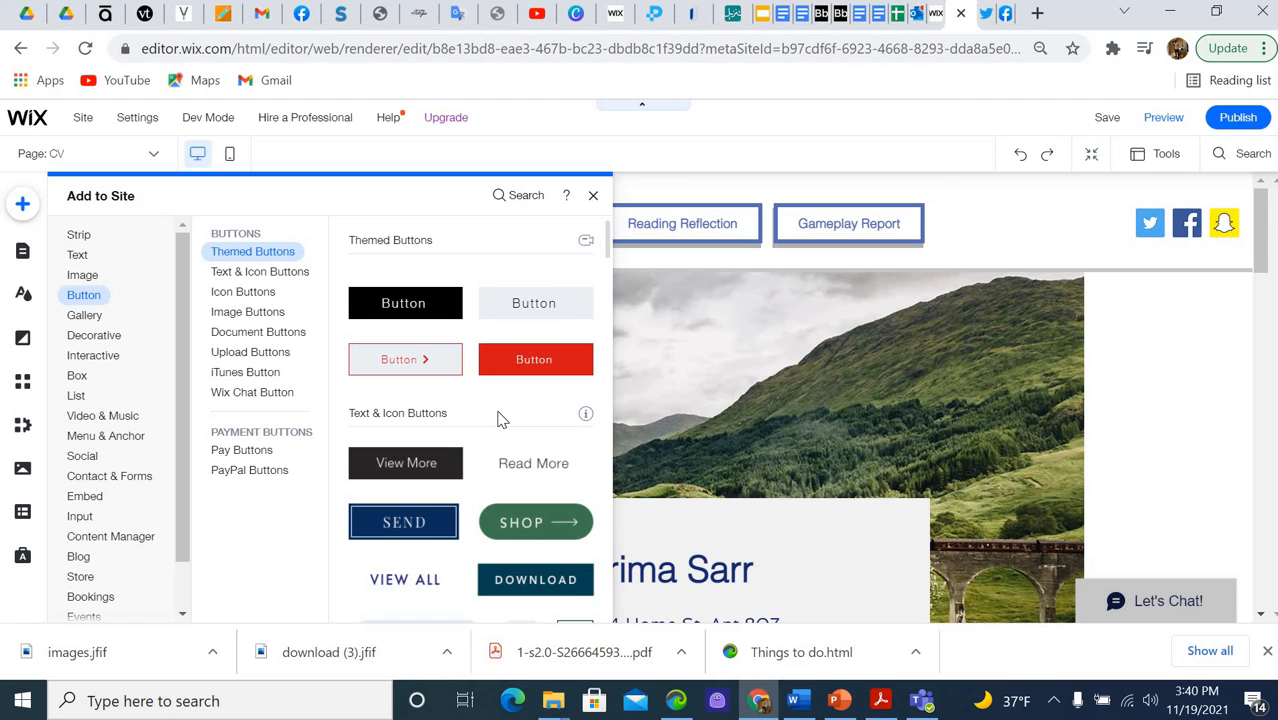
pyautogui.scroll(-4, 500, 420)
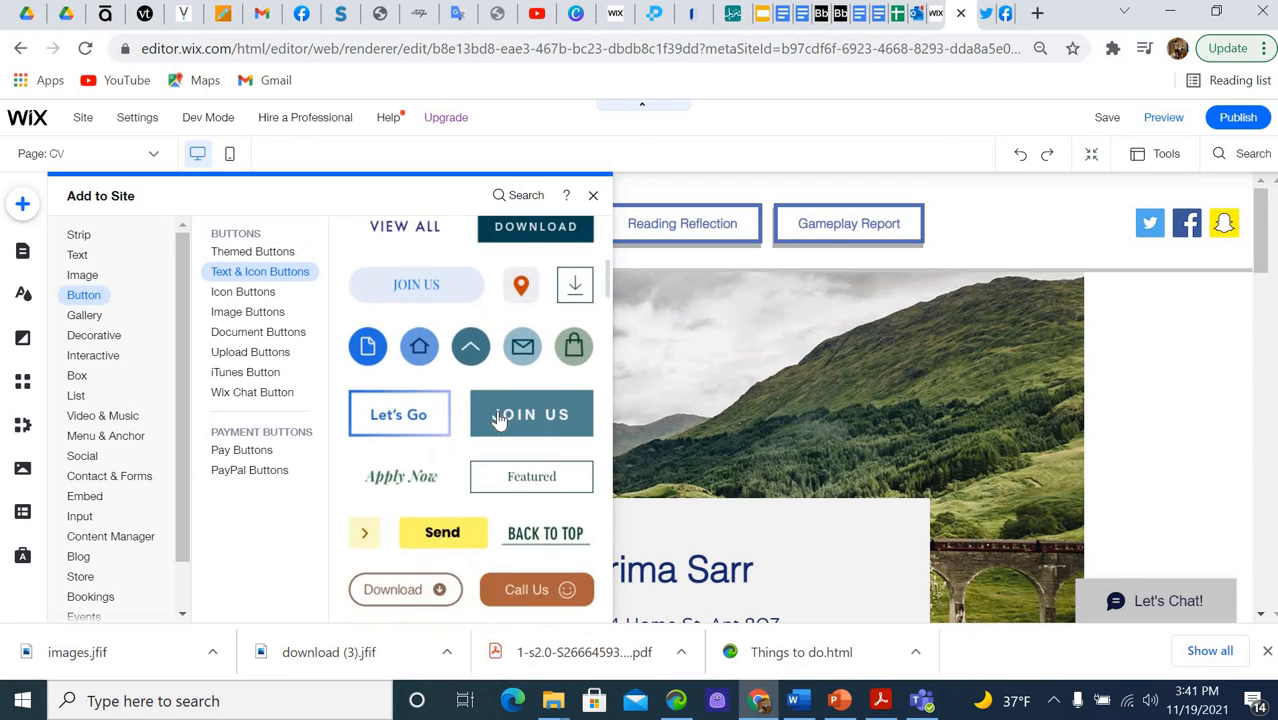
pyautogui.scroll(-5, 498, 420)
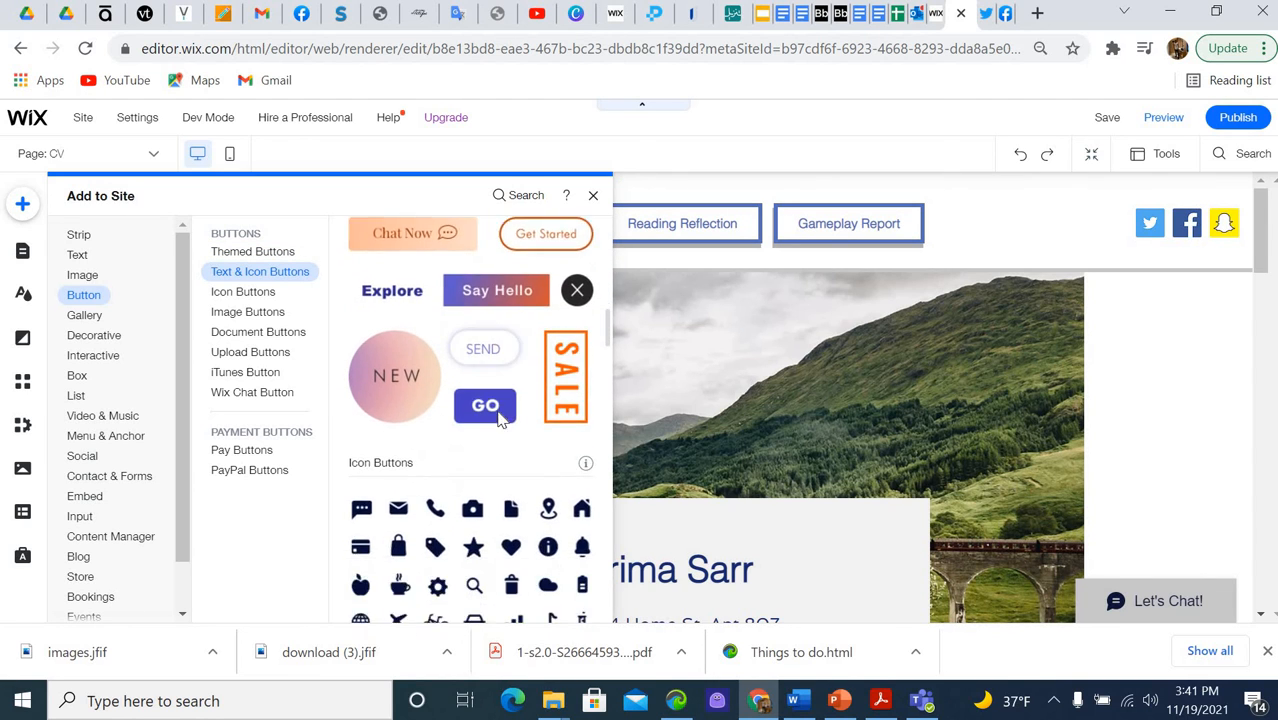
pyautogui.scroll(-1, 500, 420)
pyautogui.scroll(1, 500, 420)
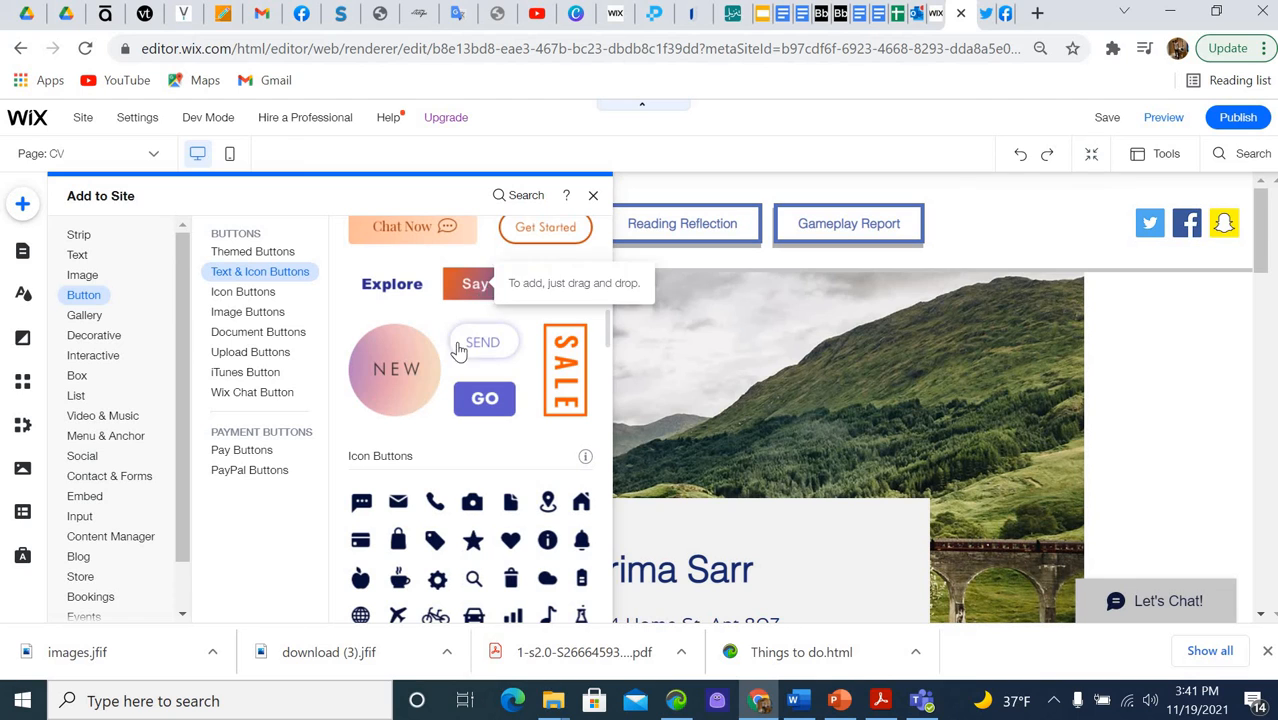
pyautogui.click(484, 401)
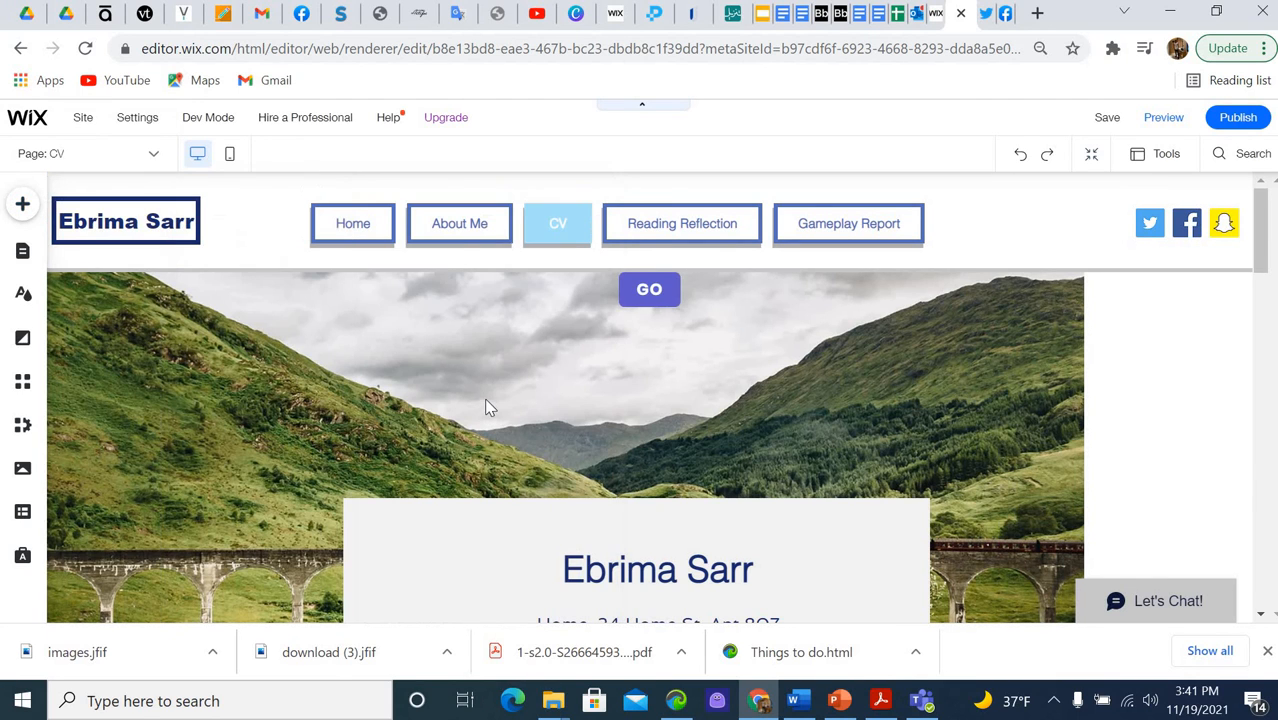
pyautogui.rightClick(657, 301)
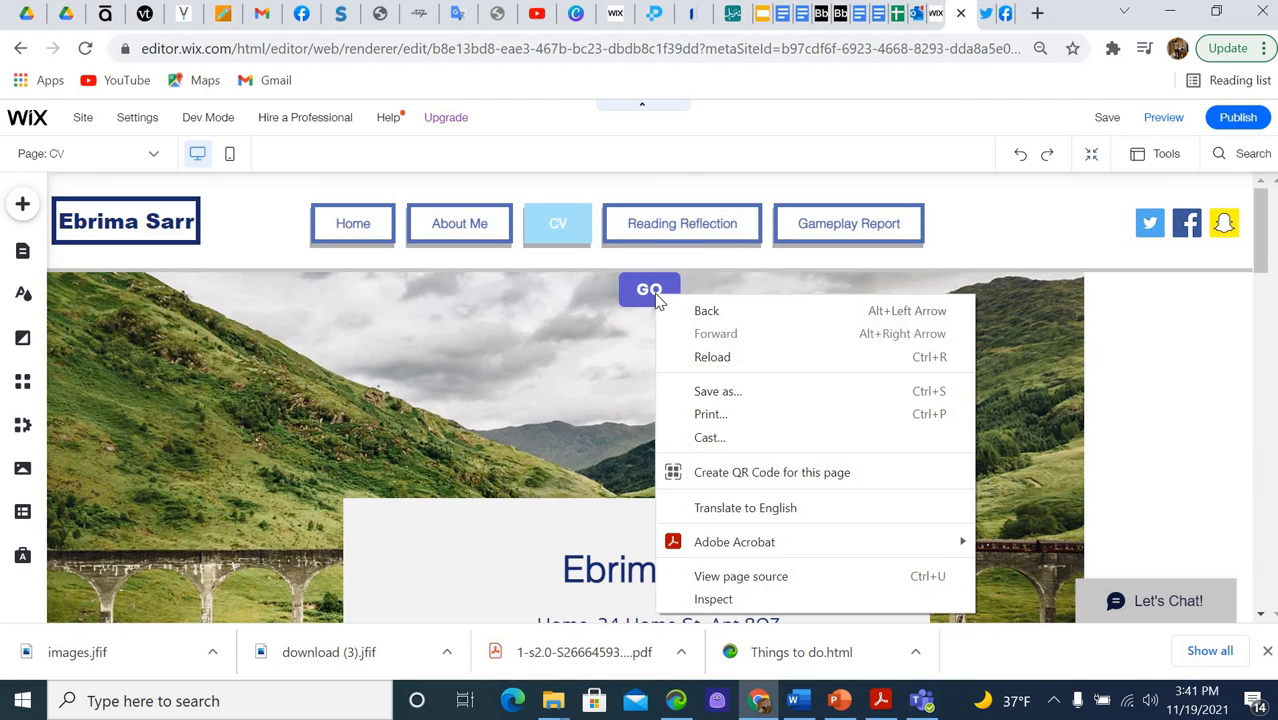
pyautogui.press('Escape')
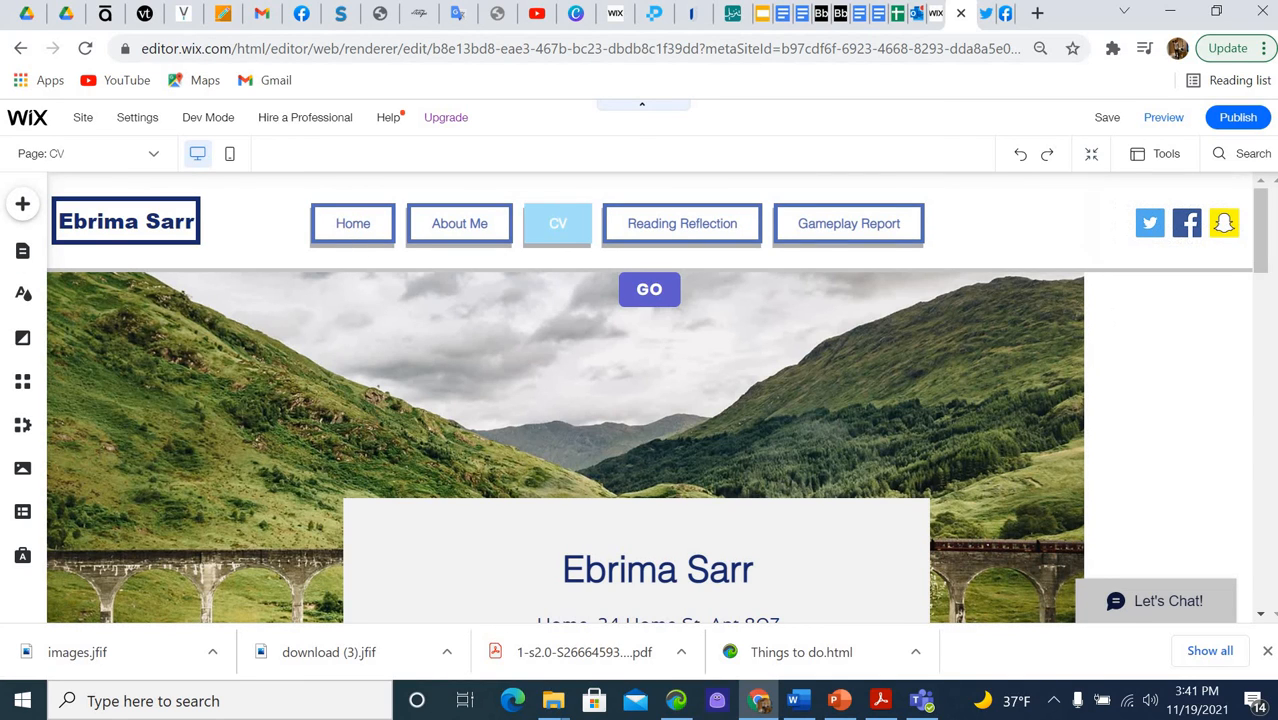
# Browse the gallery and video elements, and add the oval plant-and-vase video mask to the CV page
pyautogui.click(23, 204)
pyautogui.click(88, 318)
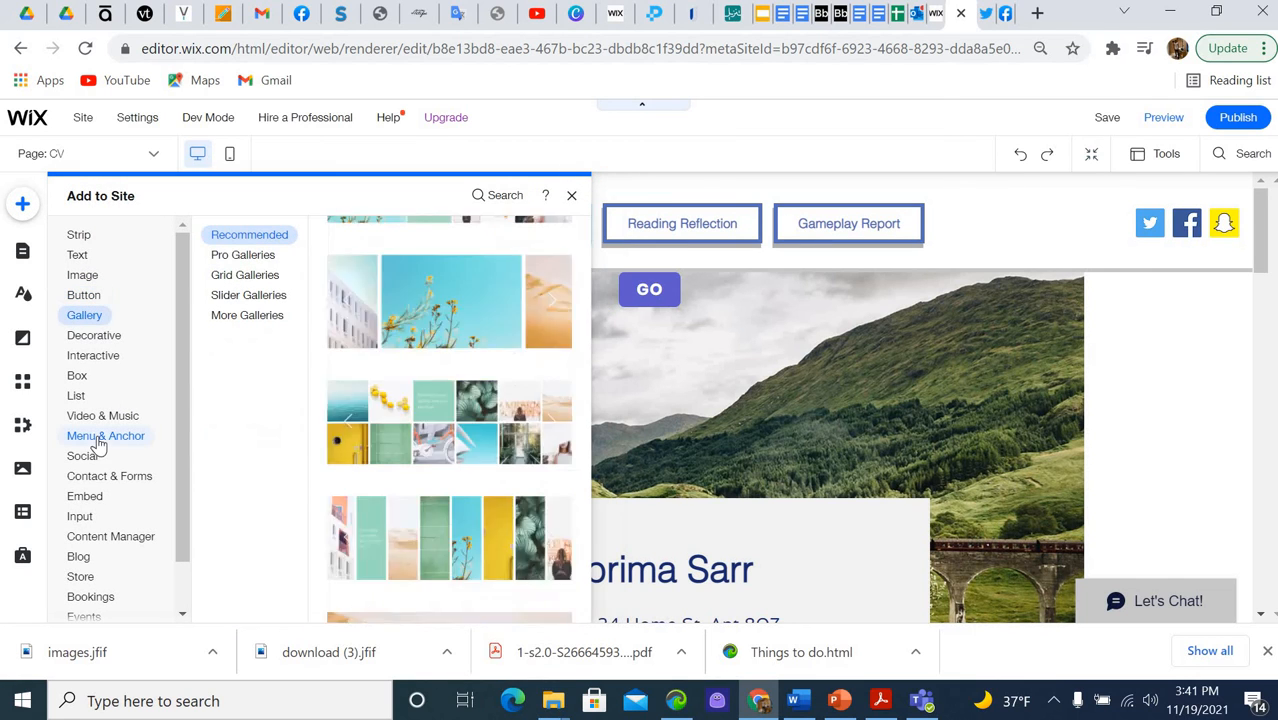
pyautogui.scroll(-2, 98, 543)
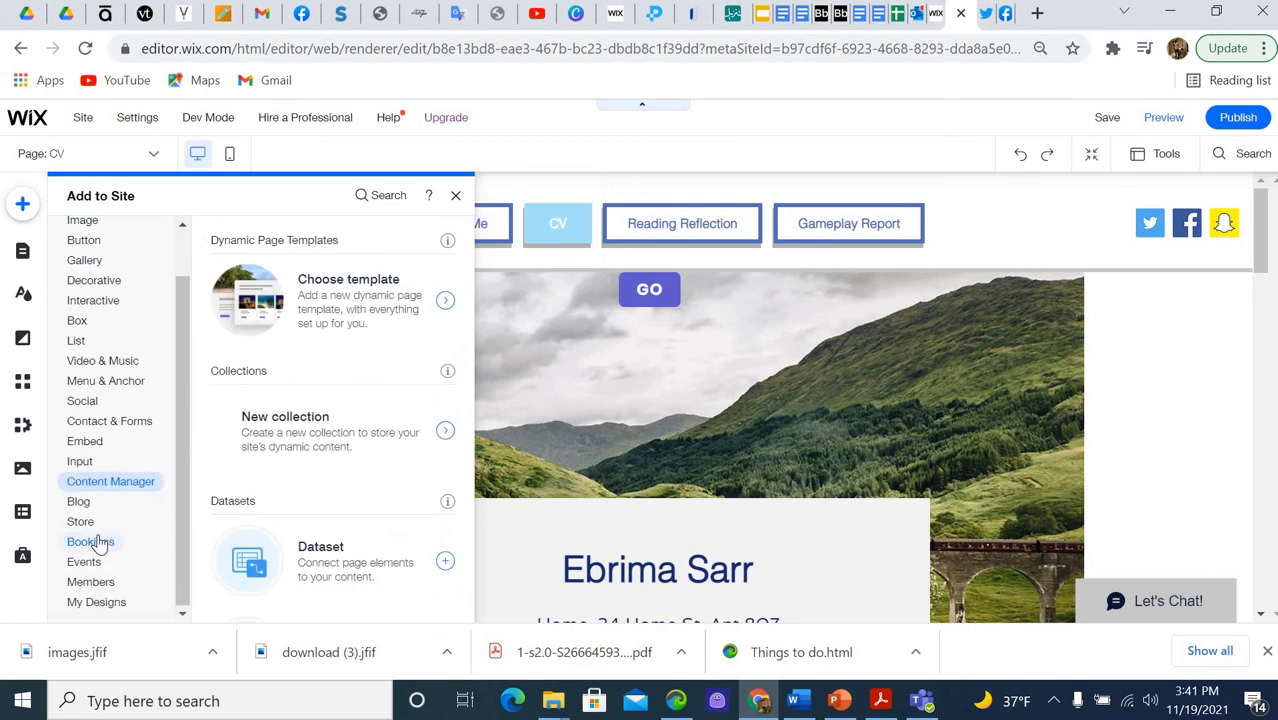
pyautogui.scroll(2, 98, 543)
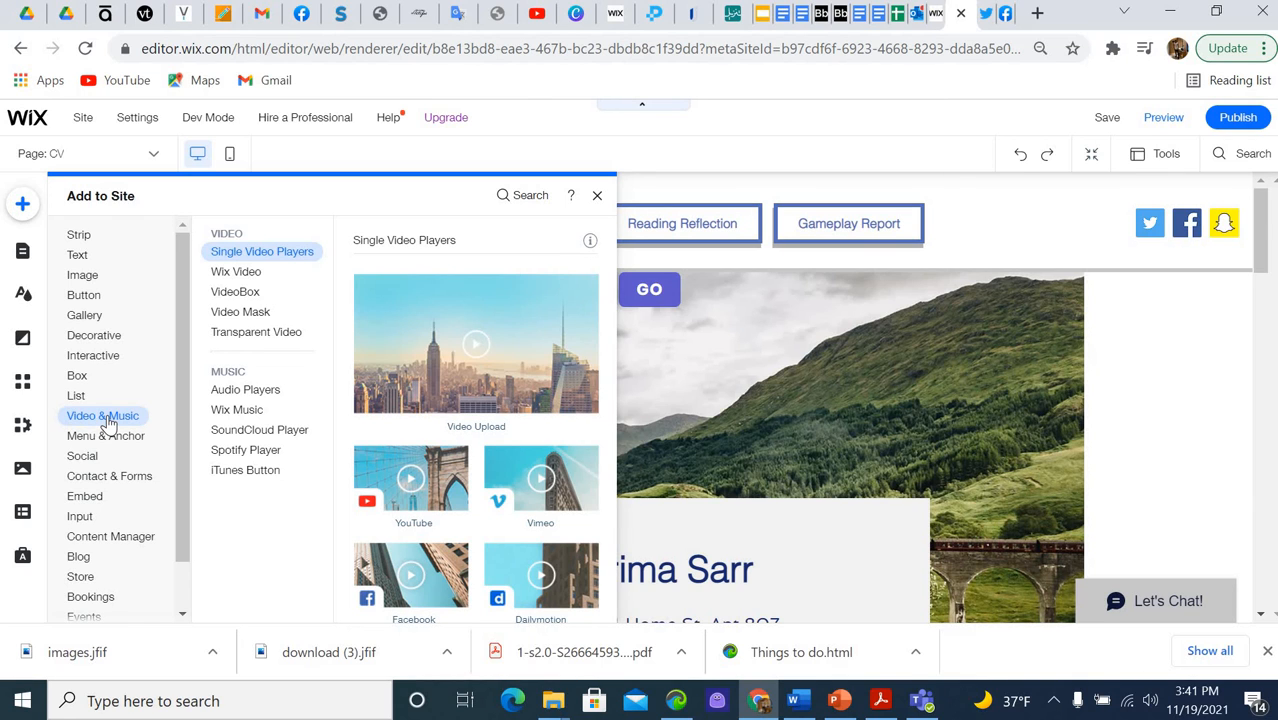
pyautogui.click(236, 298)
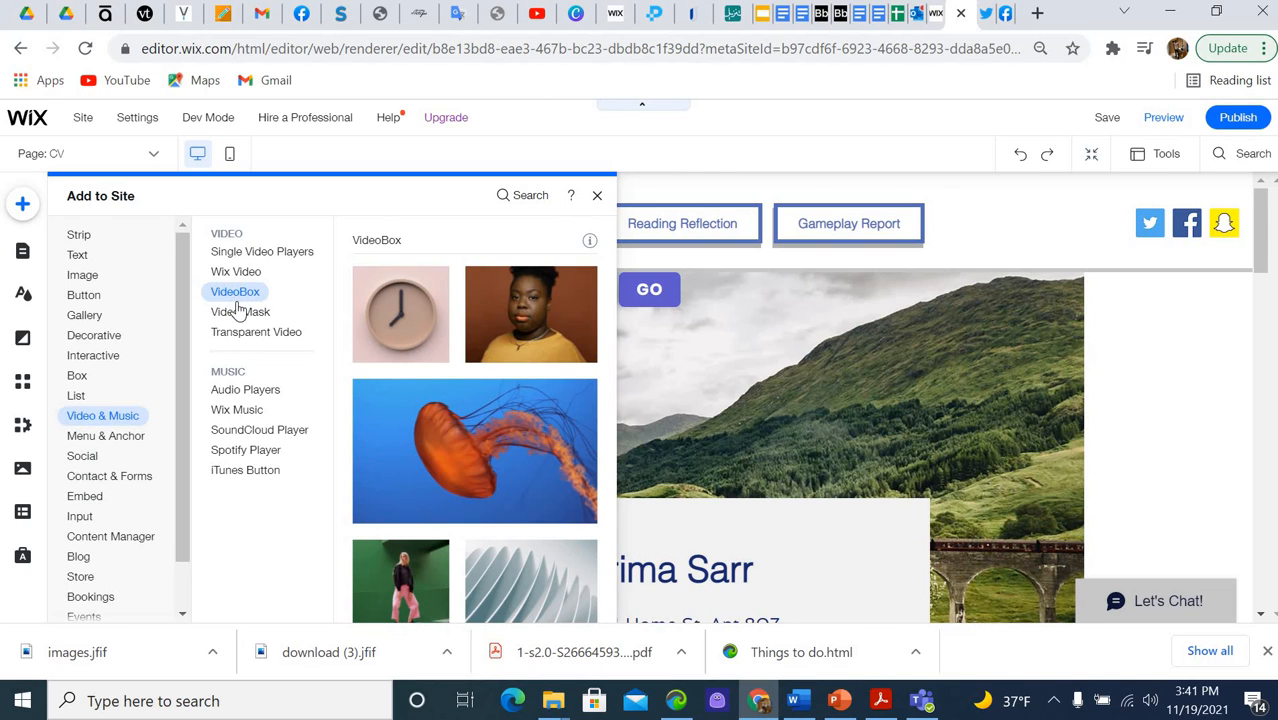
pyautogui.click(240, 314)
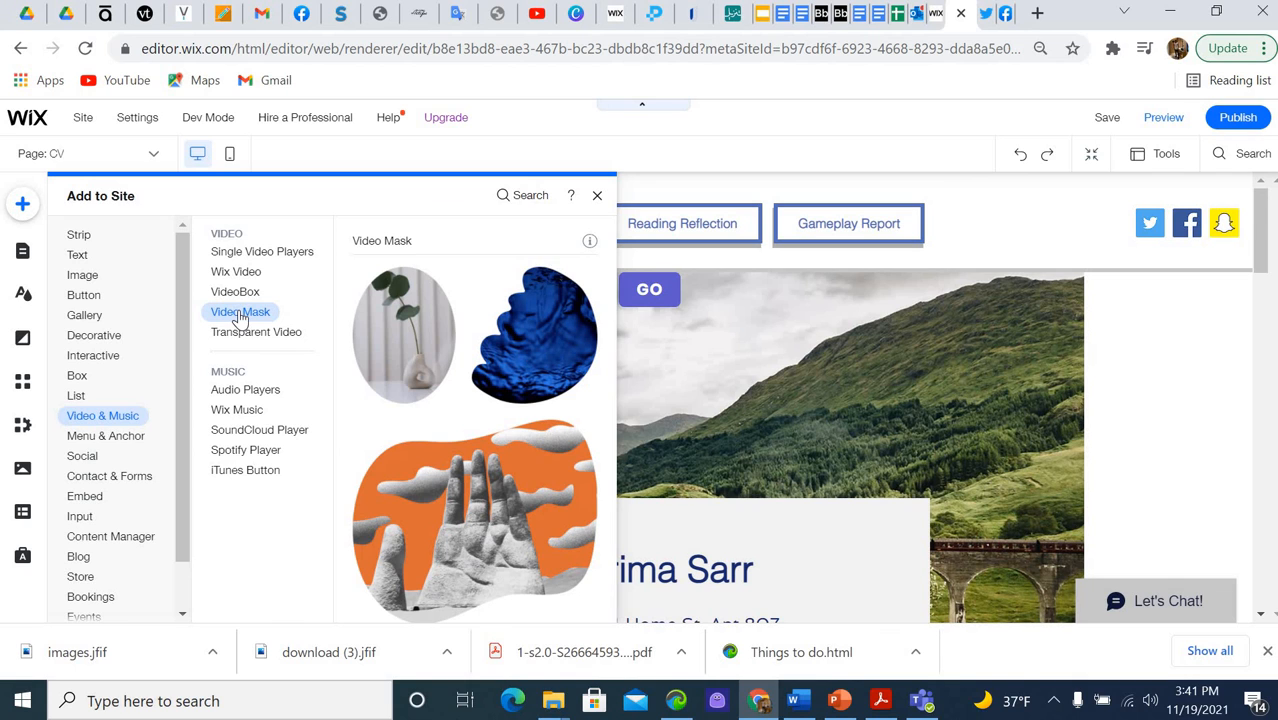
pyautogui.click(404, 356)
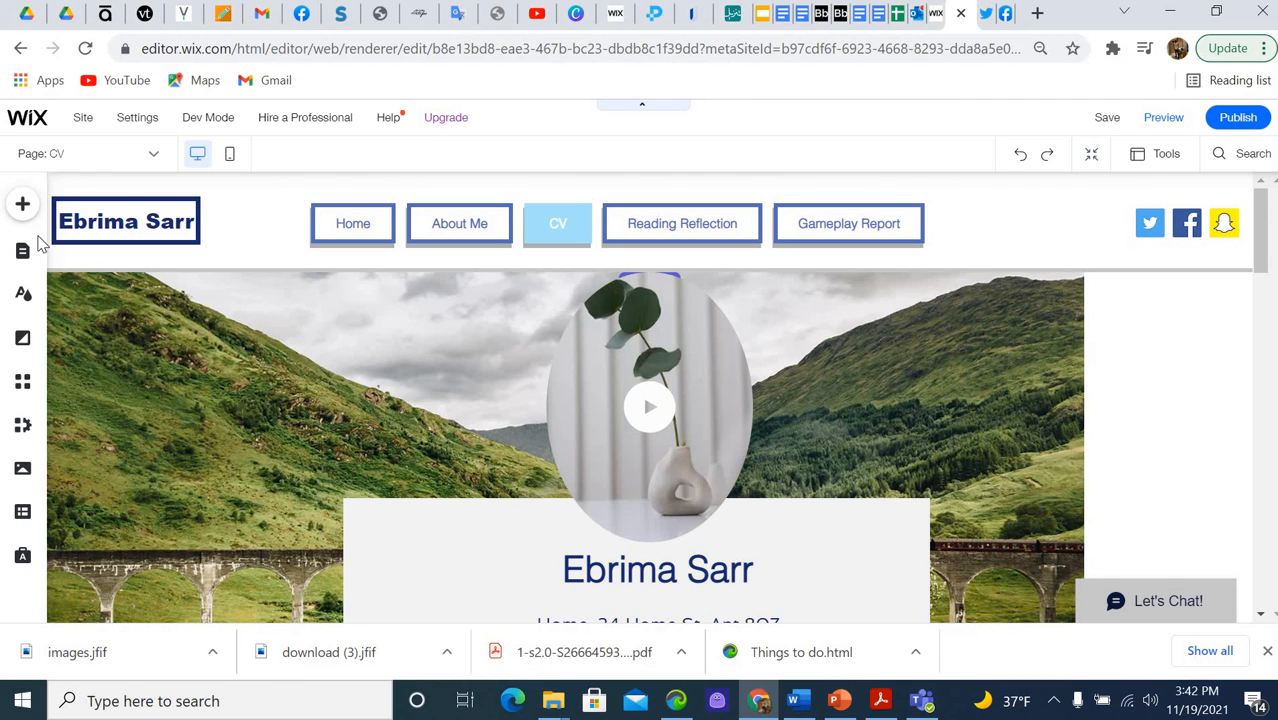
# Undo the insertion of the oval video mask and the purple GO button on the CV page
pyautogui.click(1021, 155)
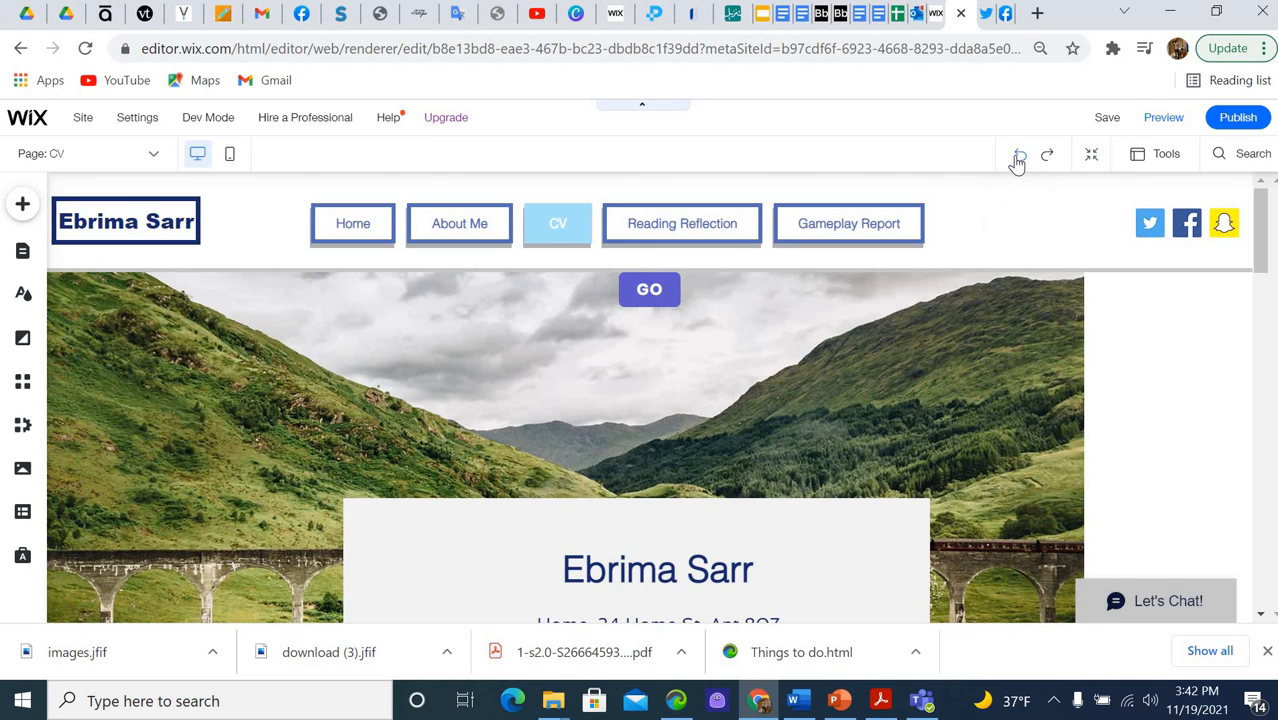
pyautogui.click(1020, 158)
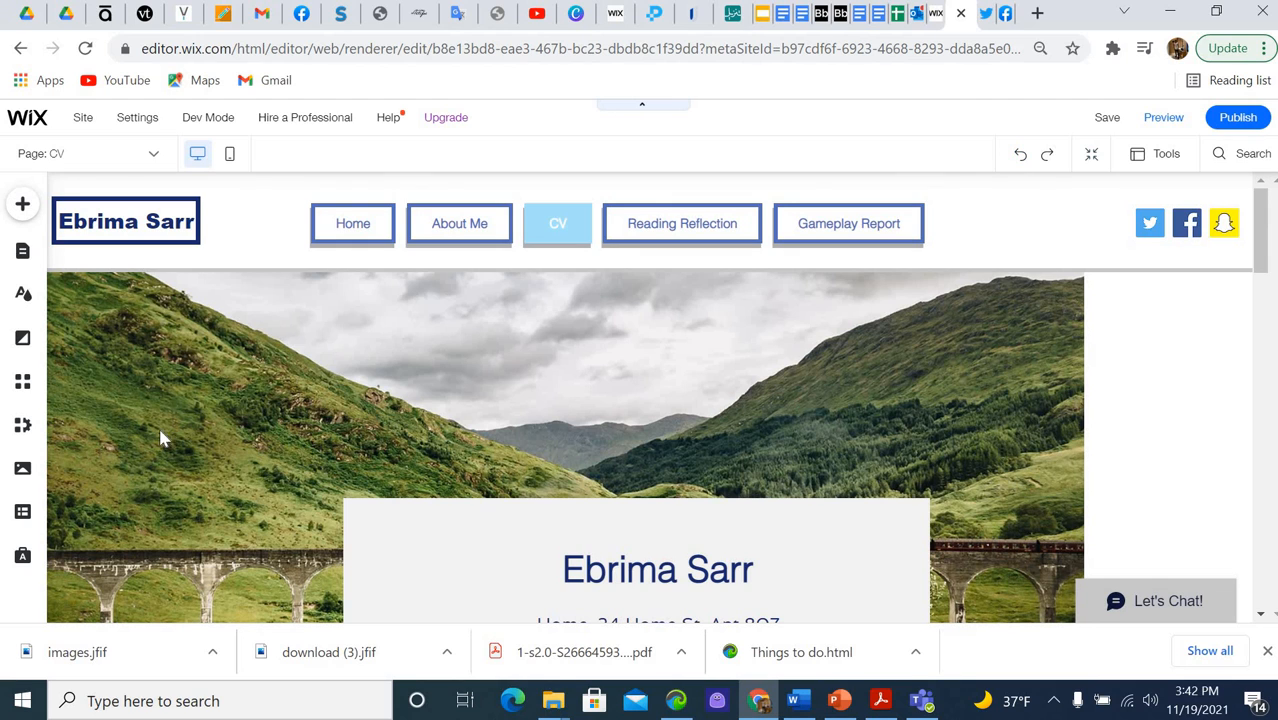
# Look through the video masks and transparent videos available to add, and return to the CV page
pyautogui.click(24, 206)
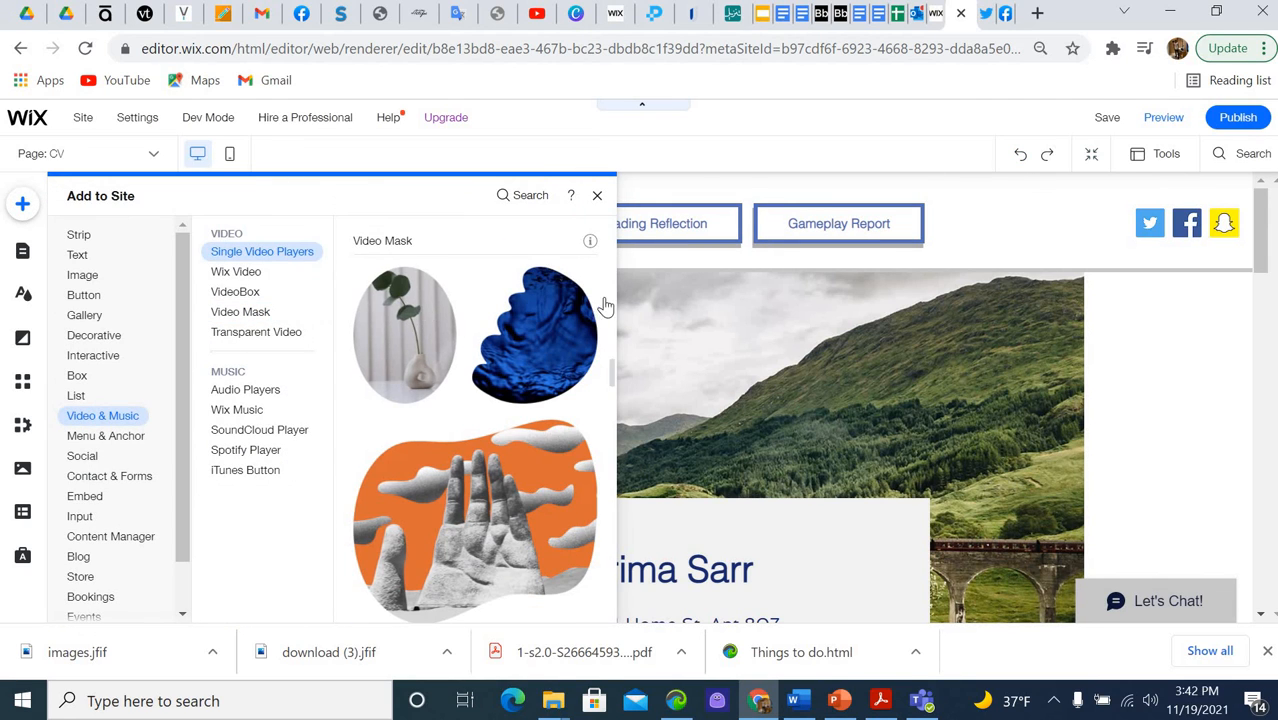
pyautogui.scroll(-6, 510, 420)
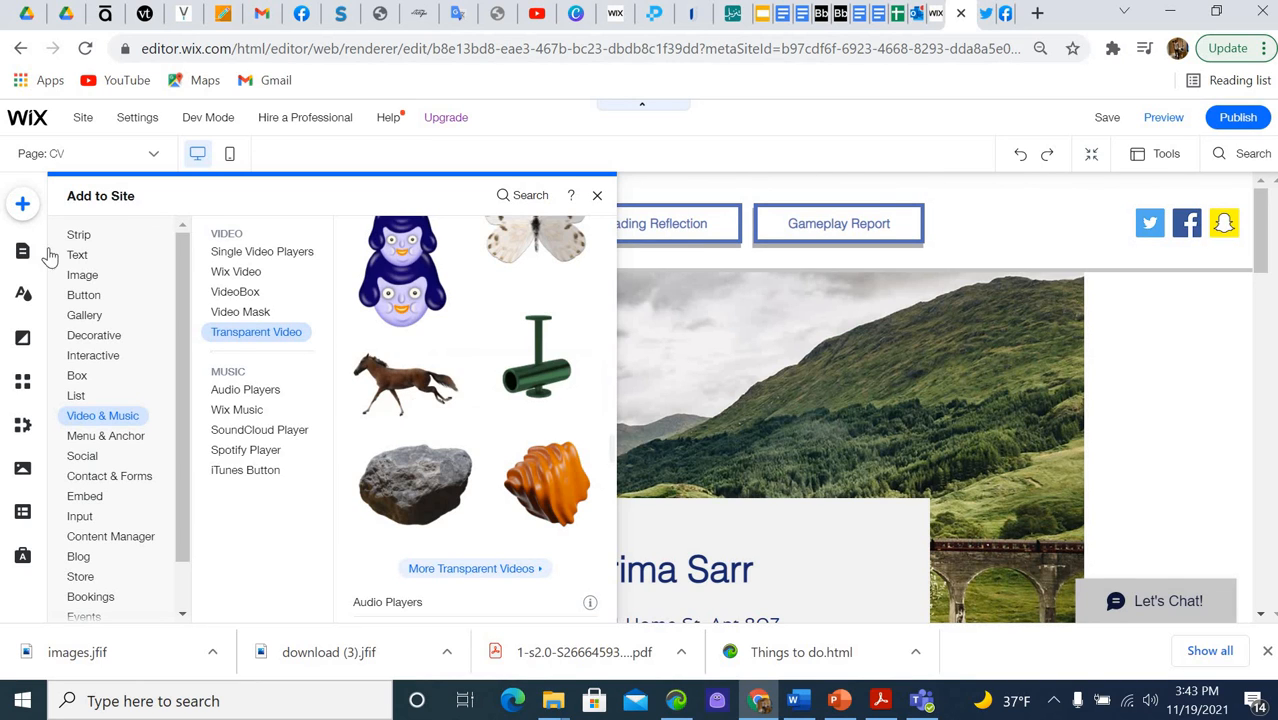
pyautogui.click(597, 195)
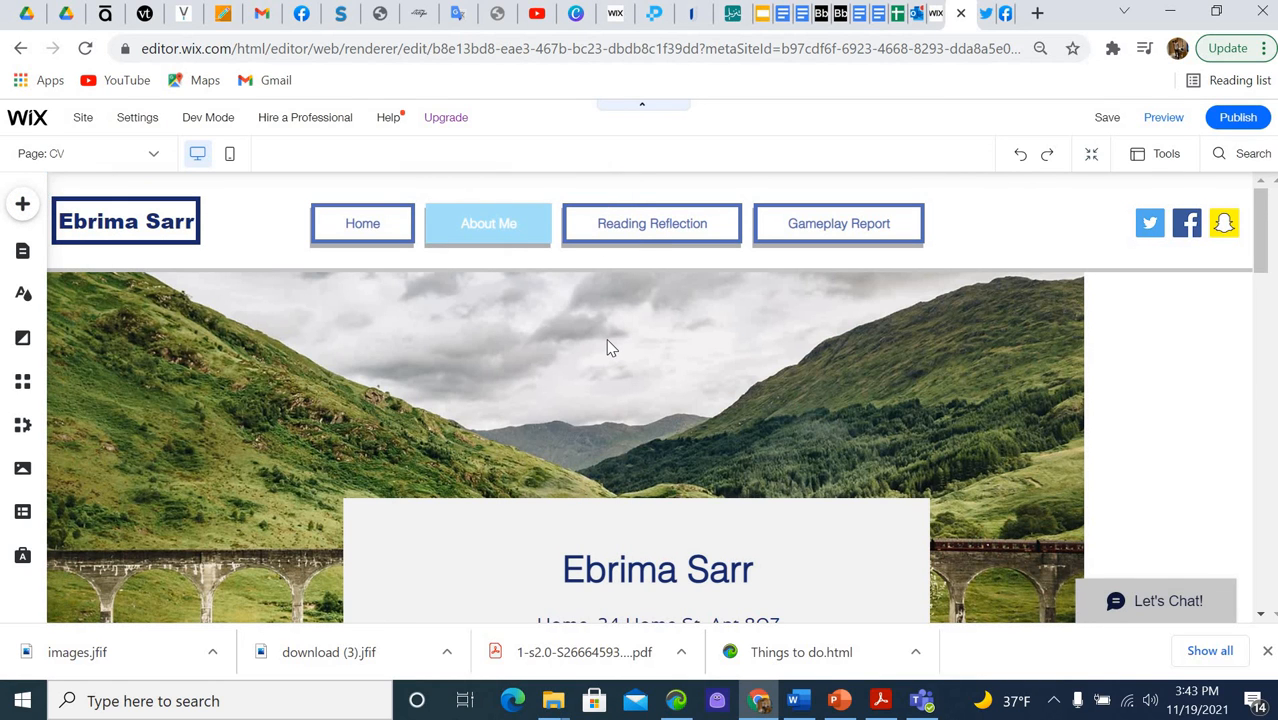